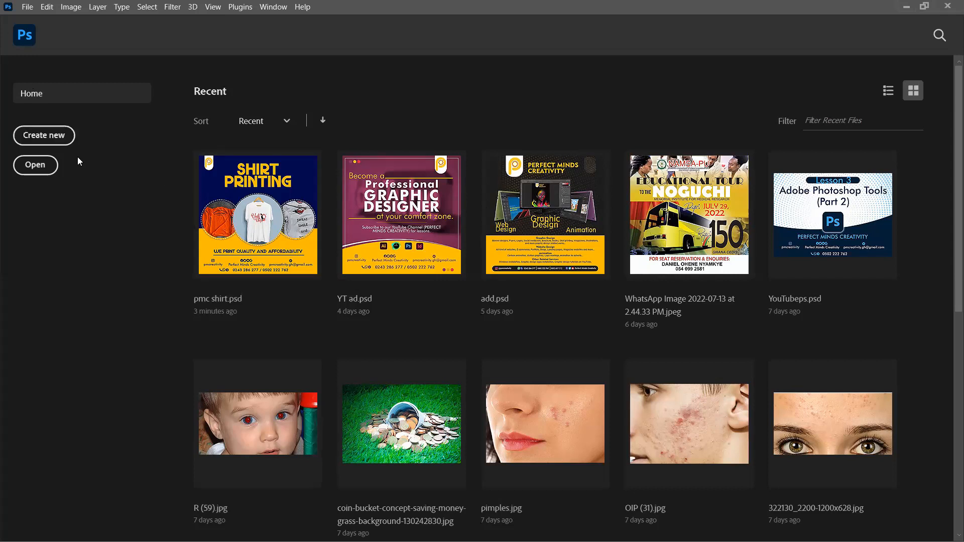
Create a new 10 x 10 in document at 100 ppi from the Saved 1 preset and fit it to the window.
click(39, 141)
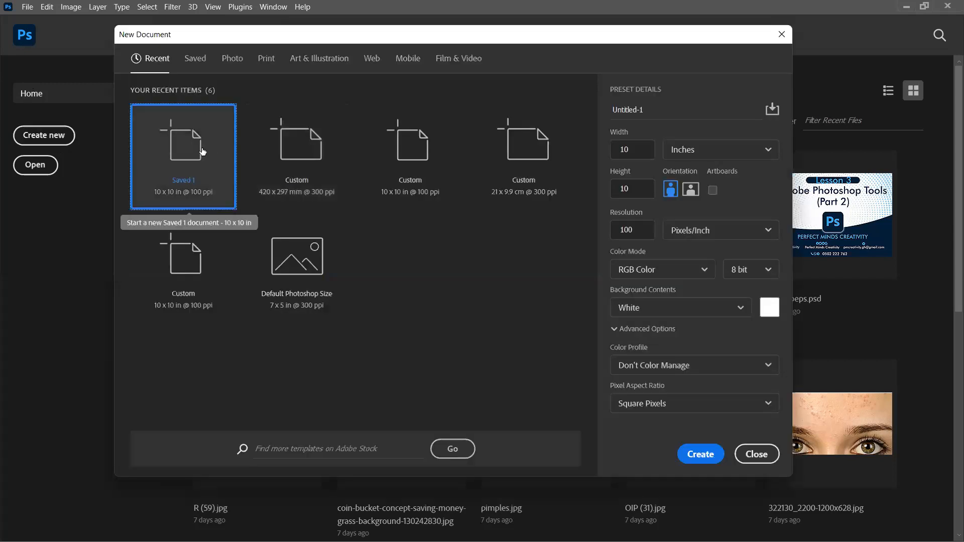
double_click(203, 152)
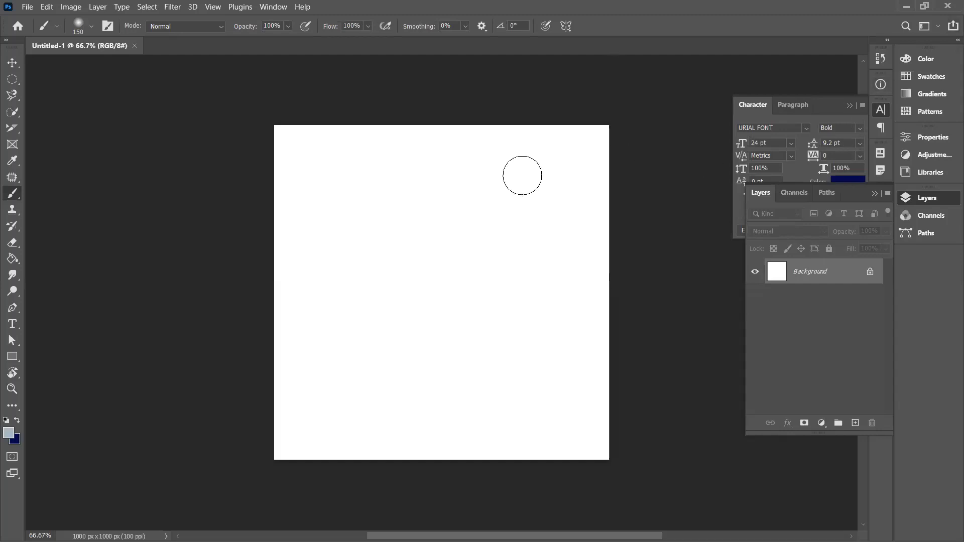
key(ctrl+0)
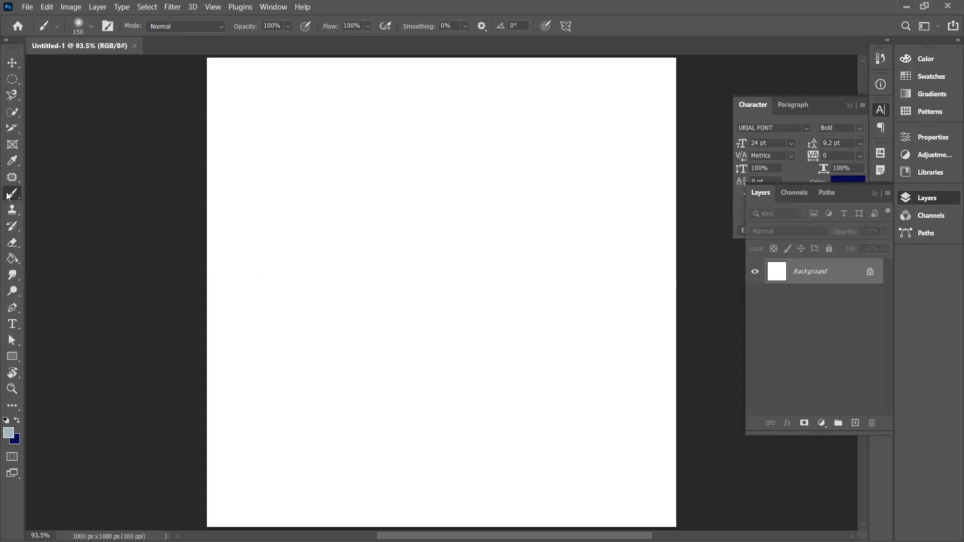
Activate the Brush tool after viewing the healing tools group.
click(13, 177)
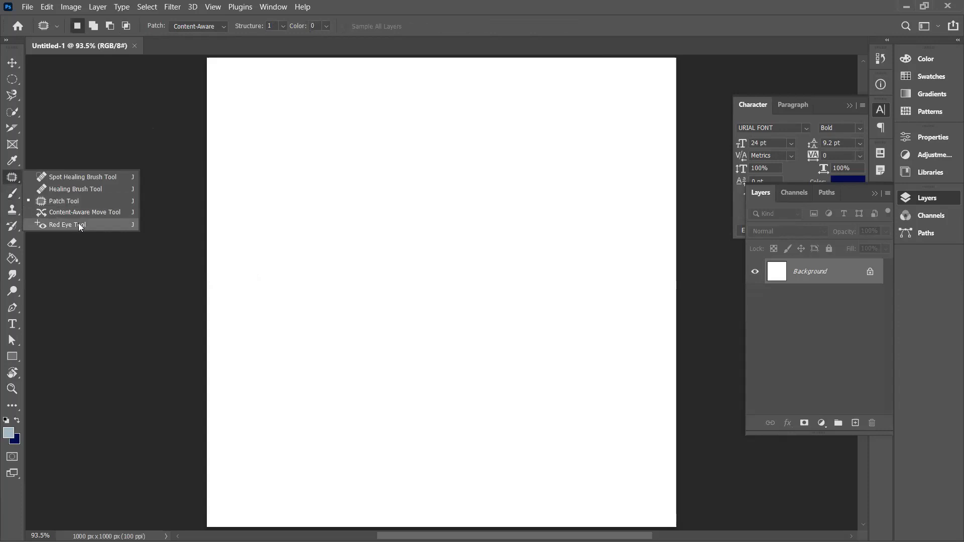
click(13, 194)
click(50, 195)
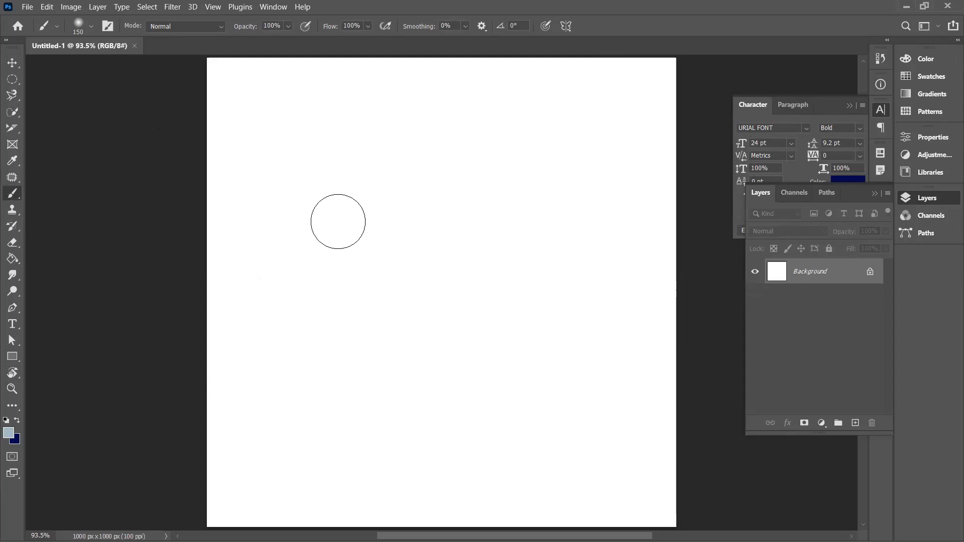
Enlarge the brush tip to about 250 px and shrink it to 125 px.
key(bracketright)
key(bracketright)
key(bracketright)
key(bracketright)
key(bracketright)
key(bracketright)
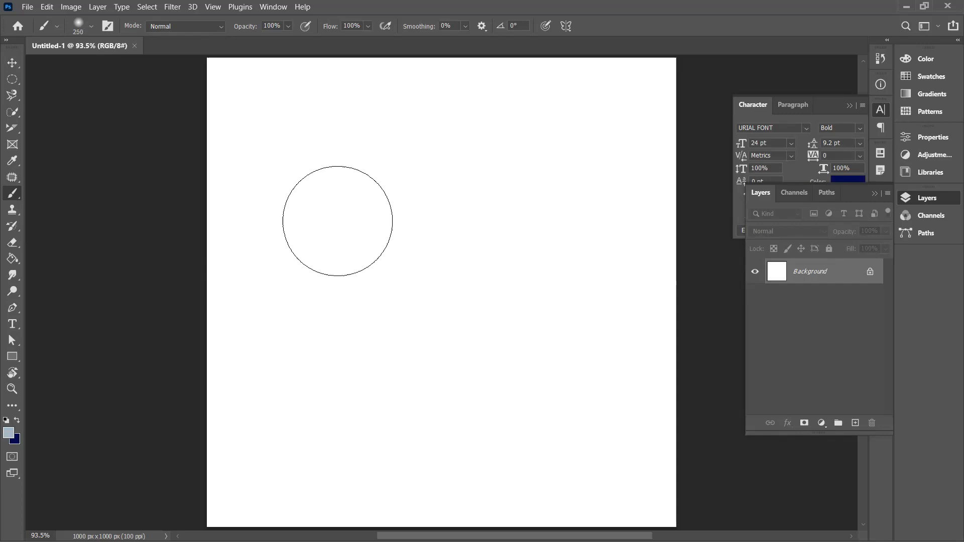
key(bracketleft)
key(bracketleft)
key(bracketleft)
key(bracketleft)
key(bracketleft)
key(bracketleft)
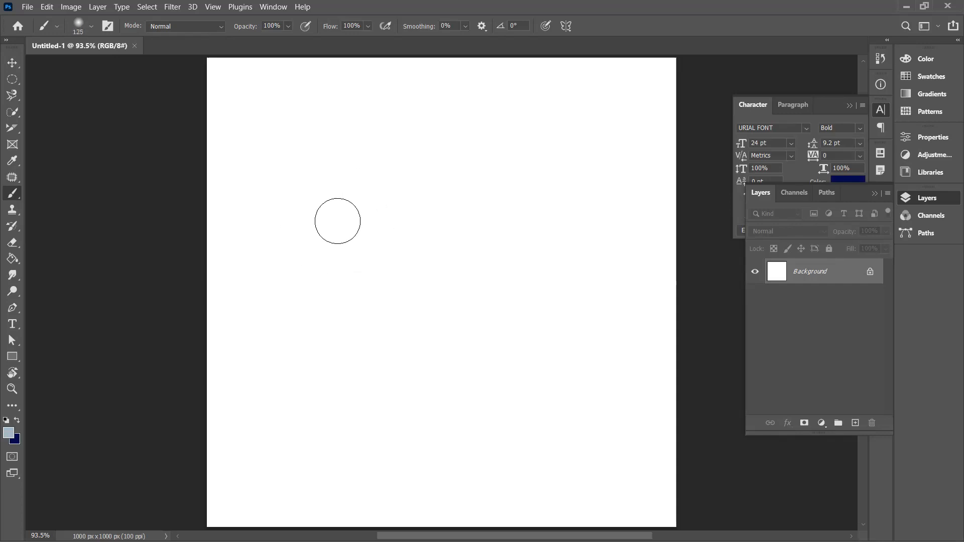
Enlarge the brush tip to 300 px and shrink it back to 125 px.
key(bracketright)
key(bracketright)
key(bracketright)
key(bracketright)
key(bracketright)
key(bracketright)
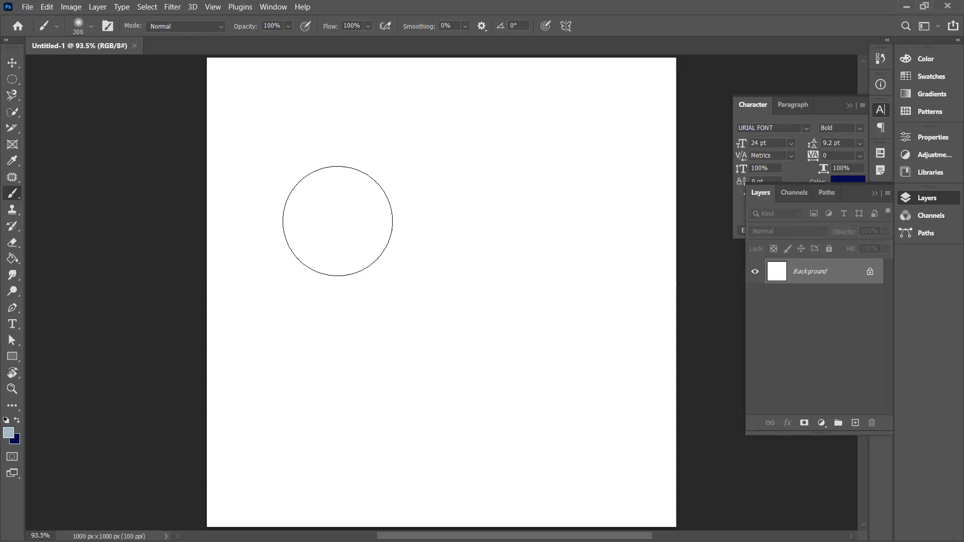
key(bracketleft)
key(bracketleft)
key(bracketleft)
key(bracketleft)
key(bracketleft)
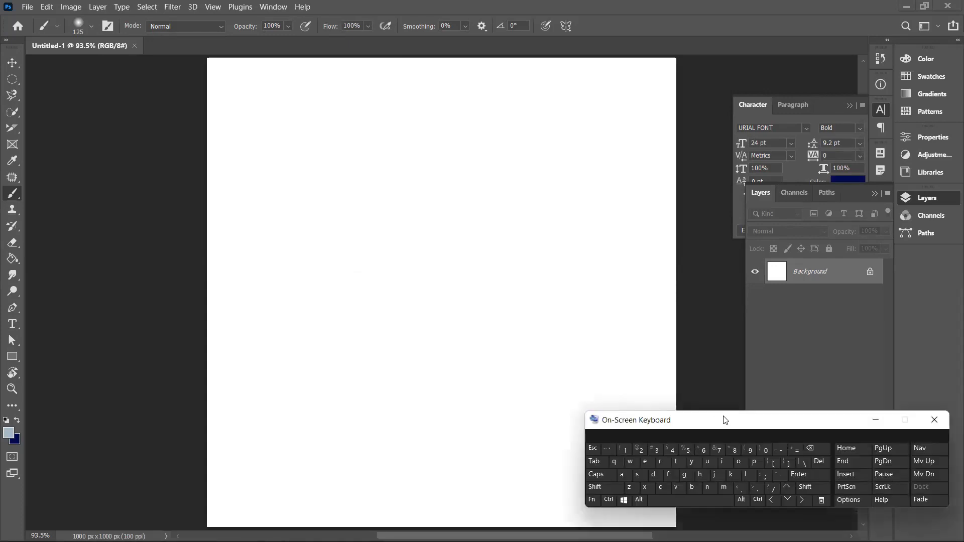
Shift the on-screen keyboard slightly and enlarge the brush tip to 800 px.
drag(725, 417, 693, 430)
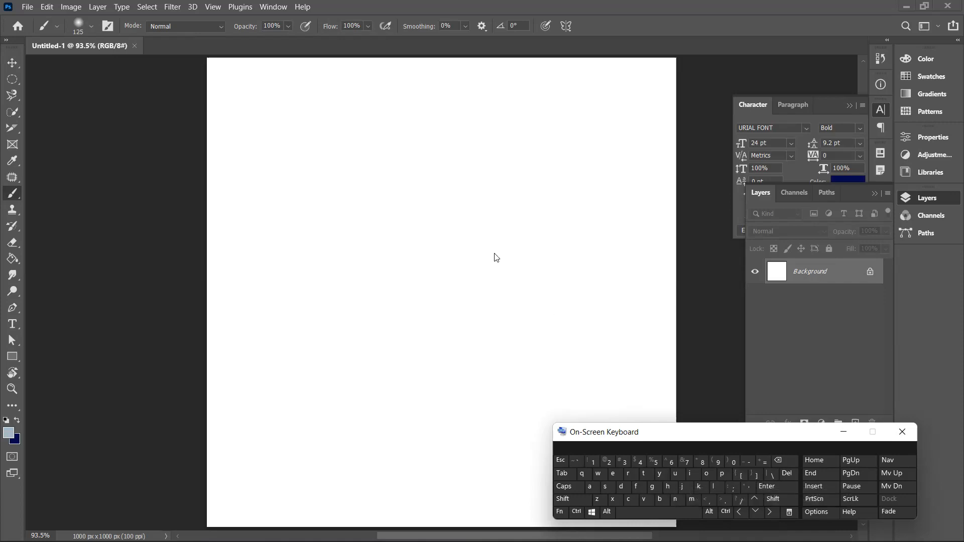
click(13, 194)
key(bracketright)
key(bracketright)
key(bracketright)
key(bracketright)
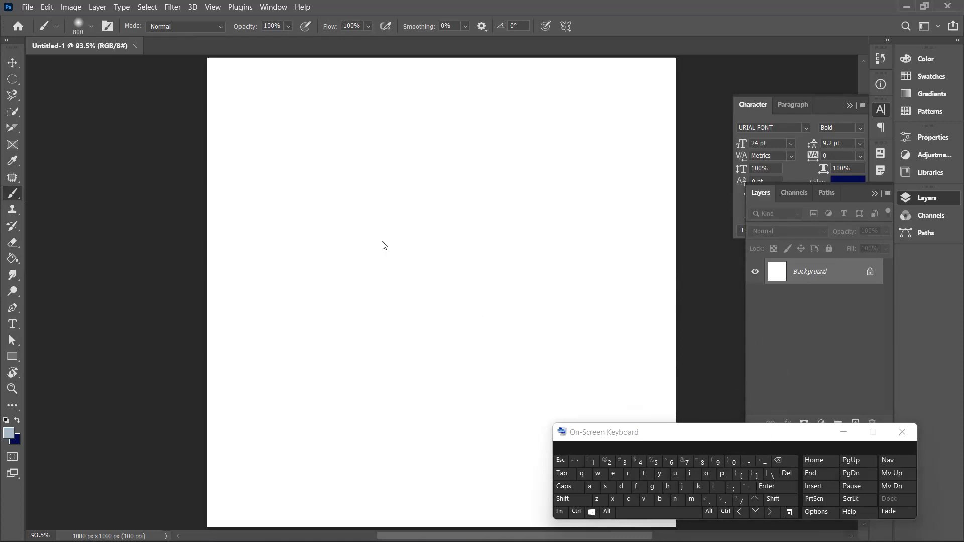
Reduce the brush size to 150 px and minimize the on-screen keyboard.
key(bracketleft)
key(bracketleft)
key(bracketleft)
key(bracketleft)
key(bracketleft)
key(bracketleft)
click(845, 434)
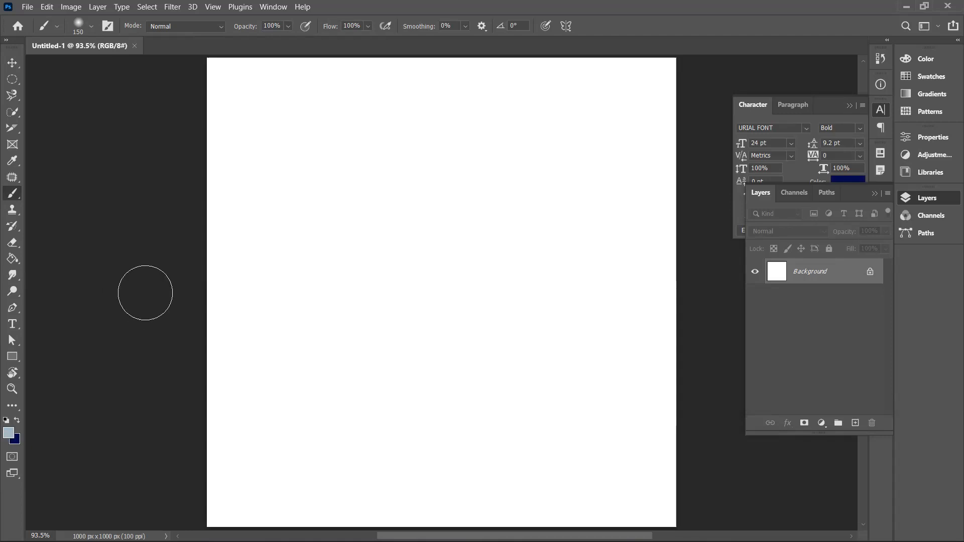
Paint a looping test stroke in the light blue-grey foreground colour and undo it.
mouse_move(317, 139)
mouse_down()
mouse_move(267, 211)
mouse_move(465, 279)
mouse_up()
mouse_move(490, 215)
mouse_down()
mouse_move(357, 166)
mouse_move(420, 328)
mouse_move(340, 399)
mouse_up()
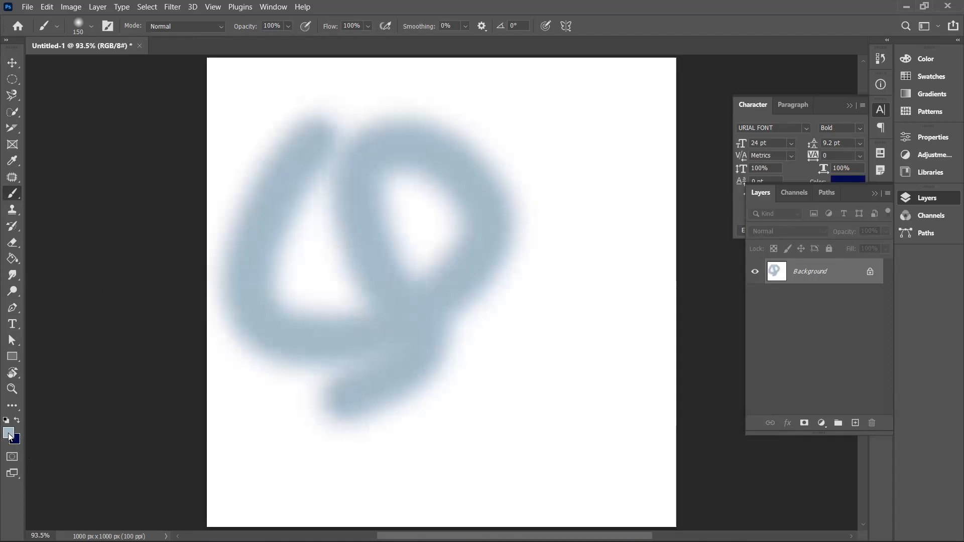
key(ctrl+z)
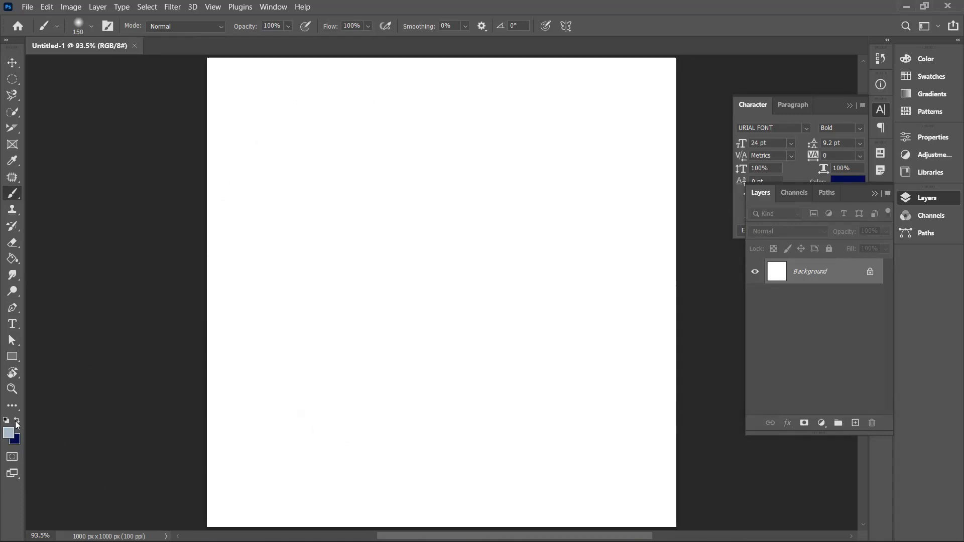
Swap the foreground and background colours, paint a looping test stroke in dark blue and undo it.
click(17, 422)
click(419, 139)
mouse_move(378, 151)
mouse_down()
mouse_move(351, 376)
mouse_move(513, 385)
mouse_move(435, 325)
mouse_move(296, 375)
mouse_up()
drag(227, 381, 228, 382)
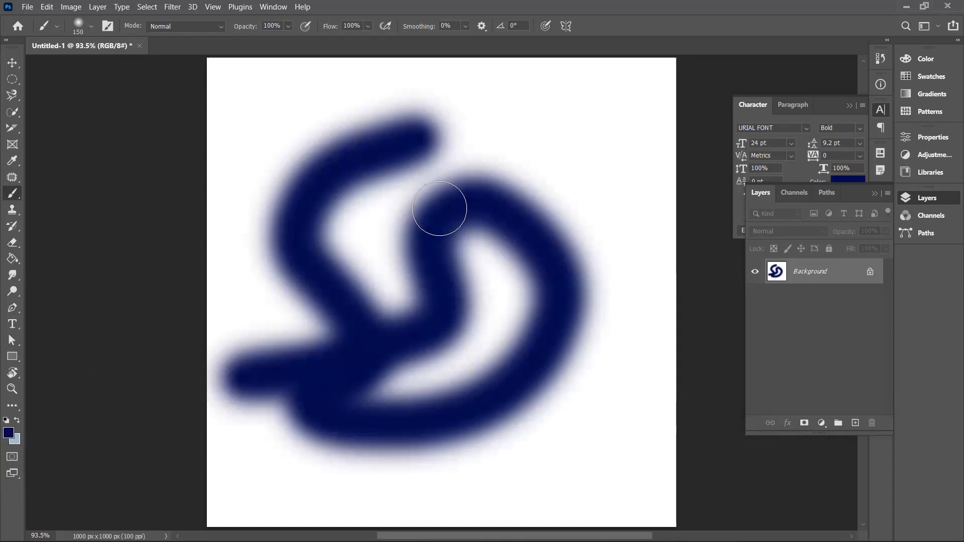
key(ctrl+z)
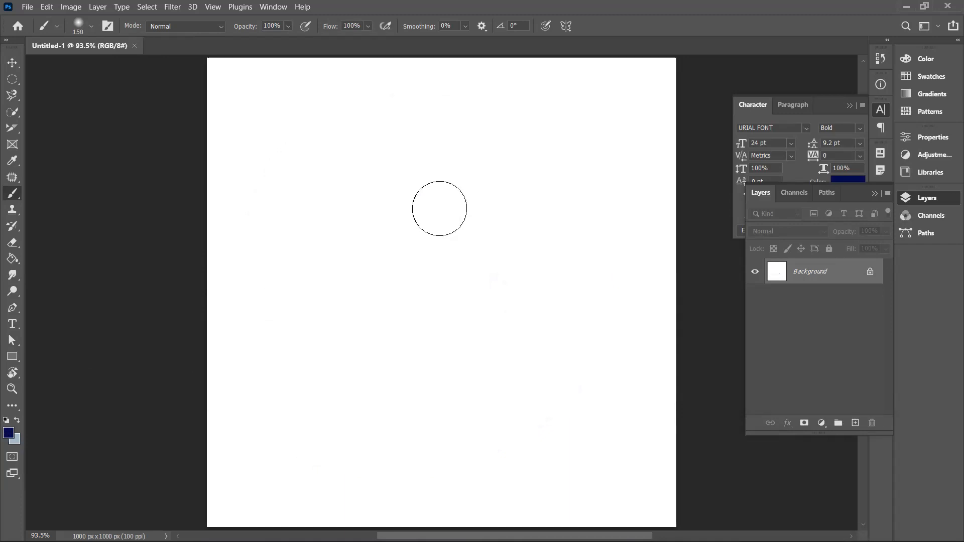
Set the brush to 165 px with 100% hardness and paint a diagonal dark blue stroke down the middle of the canvas.
click(90, 28)
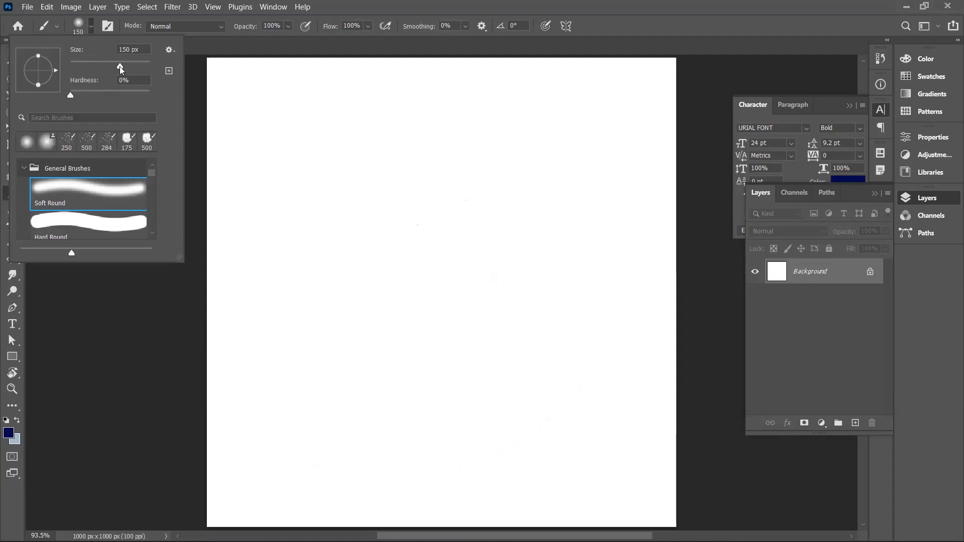
click(90, 28)
click(89, 28)
mouse_move(121, 67)
mouse_down()
mouse_move(133, 68)
mouse_move(108, 67)
mouse_move(140, 69)
mouse_move(123, 67)
mouse_up()
drag(70, 95, 149, 96)
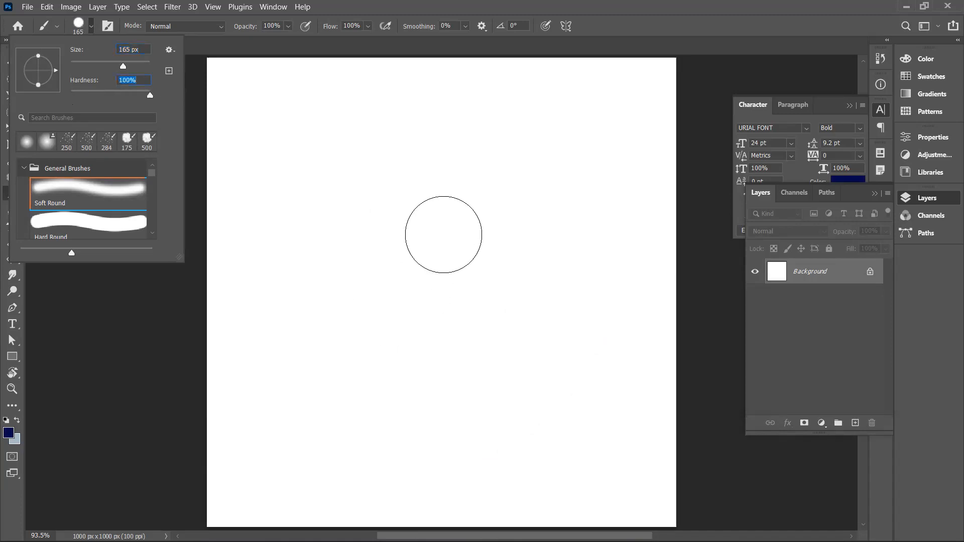
mouse_move(453, 167)
mouse_down()
mouse_move(411, 240)
mouse_move(399, 300)
mouse_move(313, 384)
mouse_move(311, 425)
mouse_up()
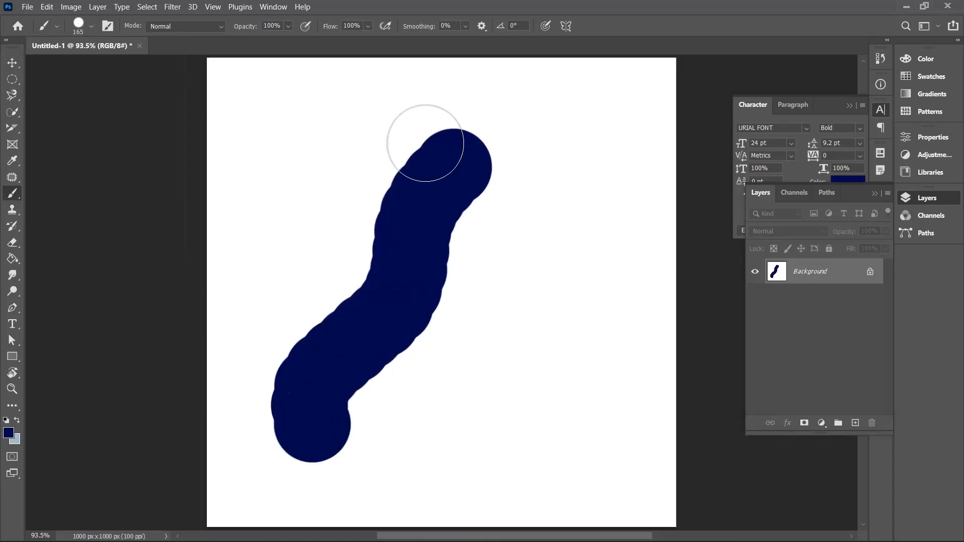
Set the brush hardness to 0% and paint a soft-edged stroke to the right of the hard-edged one.
click(92, 26)
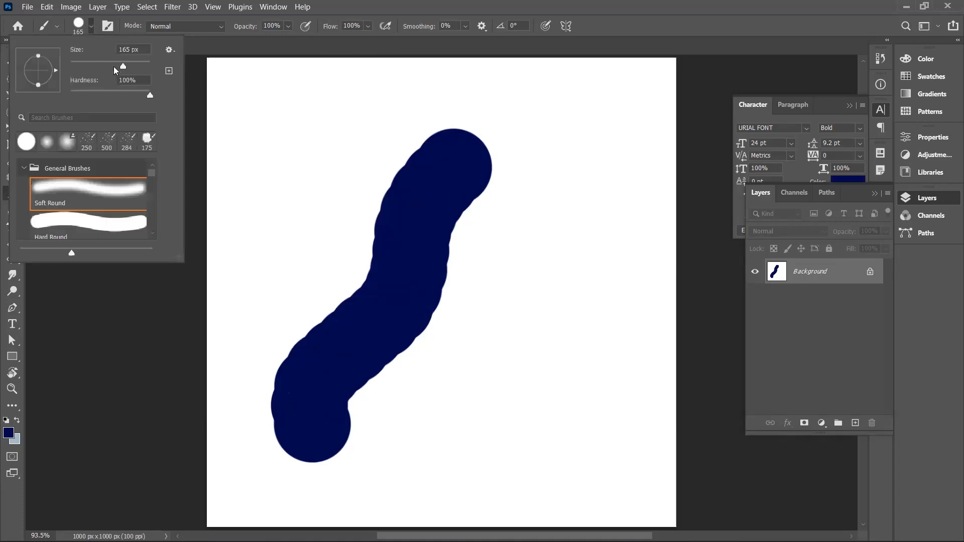
drag(148, 91, 54, 89)
click(570, 233)
mouse_move(600, 182)
mouse_down()
mouse_move(462, 430)
mouse_move(468, 425)
mouse_up()
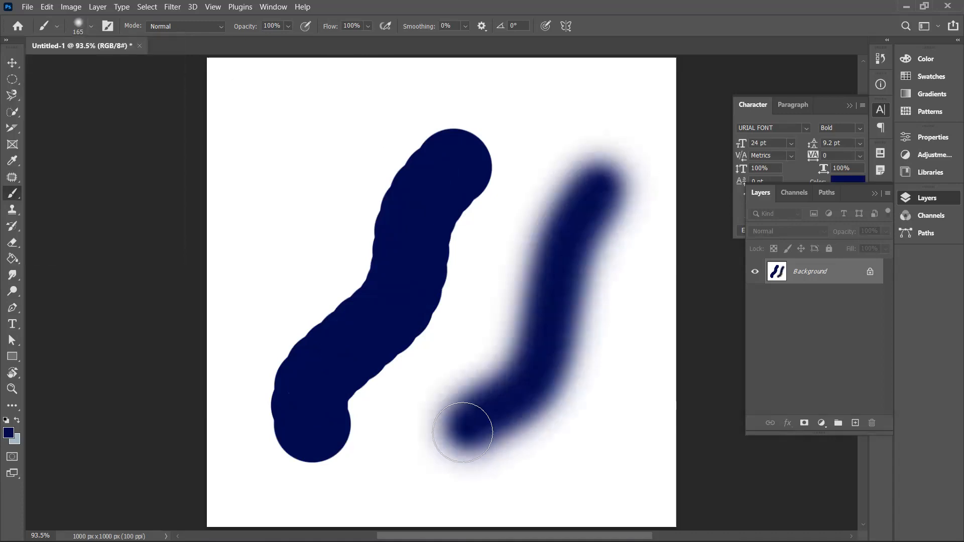
Set the brush hardness to 50%, paint a trial stroke between the two existing strokes and undo it.
click(92, 26)
drag(70, 95, 111, 98)
mouse_move(513, 210)
mouse_down()
mouse_move(486, 311)
mouse_move(446, 401)
mouse_up()
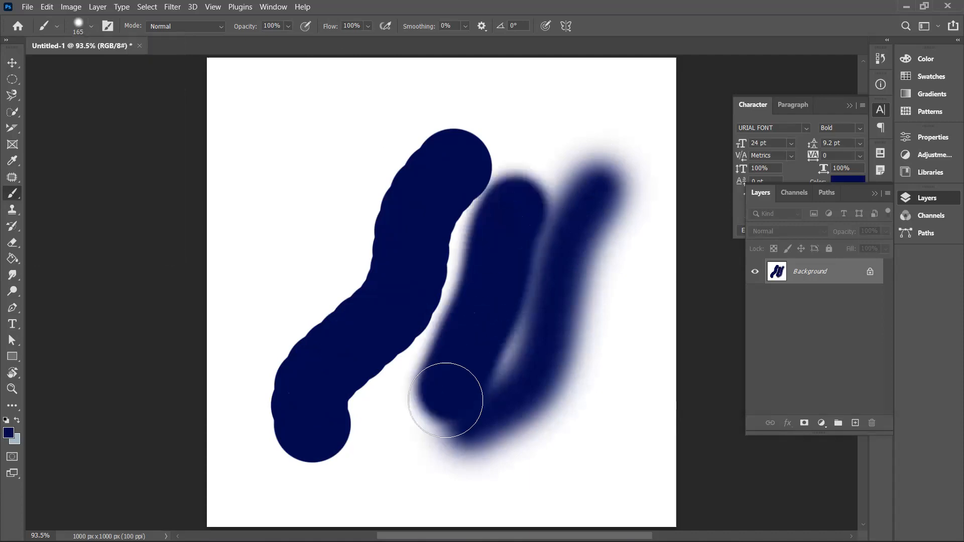
key(ctrl+z)
Reduce the brush size to 80 px and paint a thinner stroke to the left of the hard-edged one.
key(bracketleft)
key(bracketleft)
key(bracketleft)
key(bracketleft)
key(bracketleft)
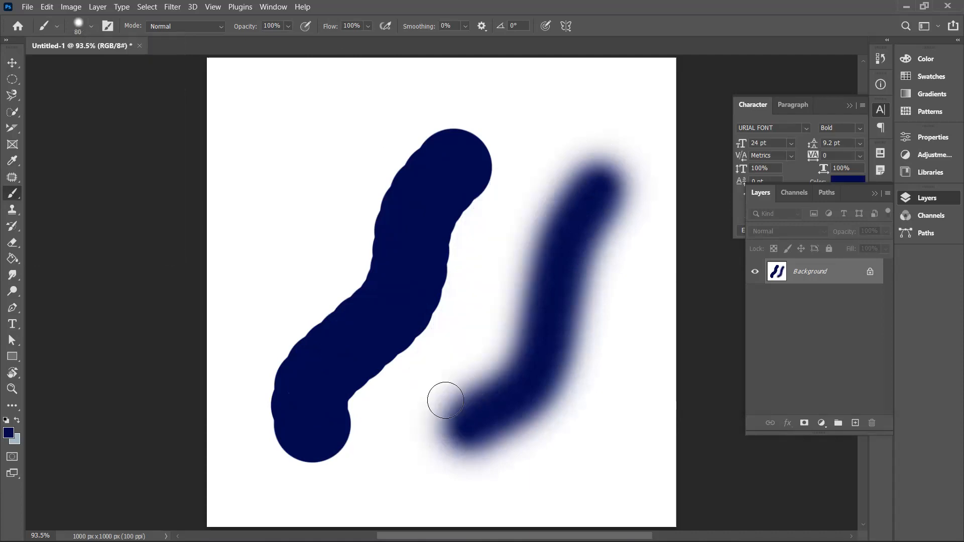
drag(338, 157, 299, 234)
drag(288, 277, 238, 343)
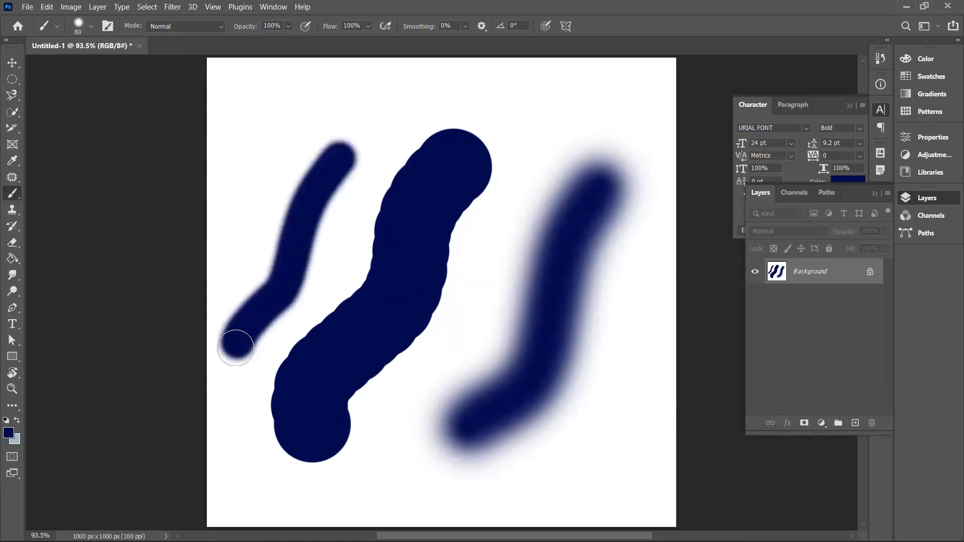
Set the brush hardness to 0% and add one dab at the upper end of the thin stroke.
click(91, 24)
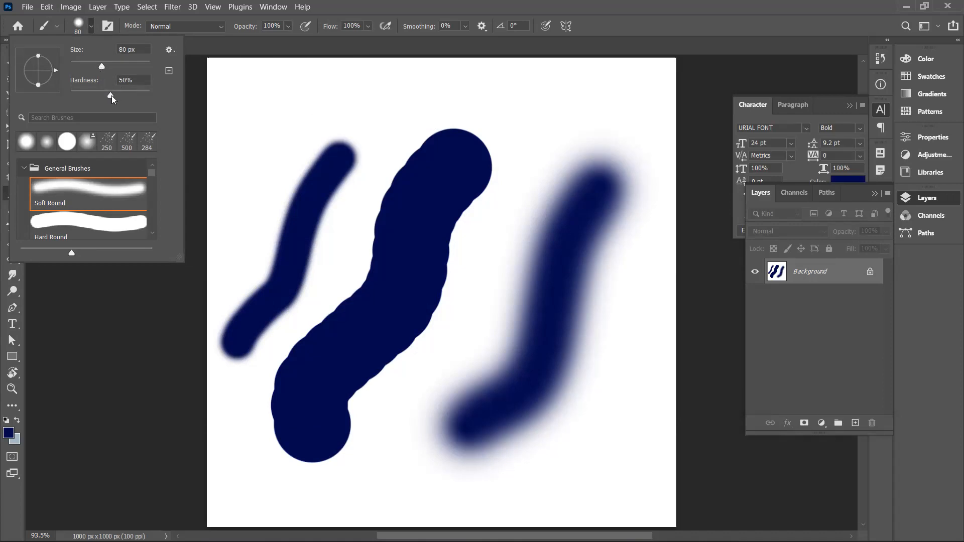
drag(111, 96, 61, 96)
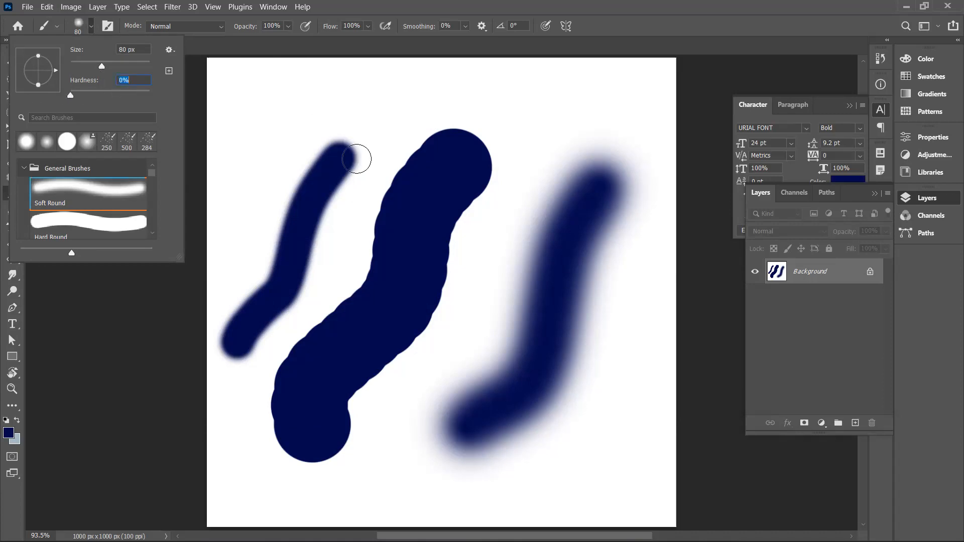
click(338, 147)
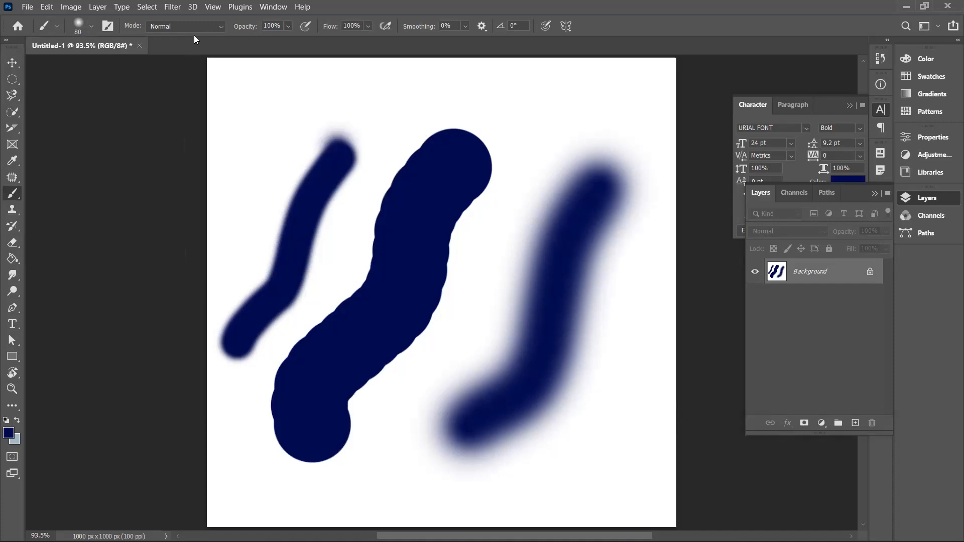
Review the brush blend modes, keep Normal, and paint a dark blue scribble between the hard-edged and soft-edged strokes.
click(221, 30)
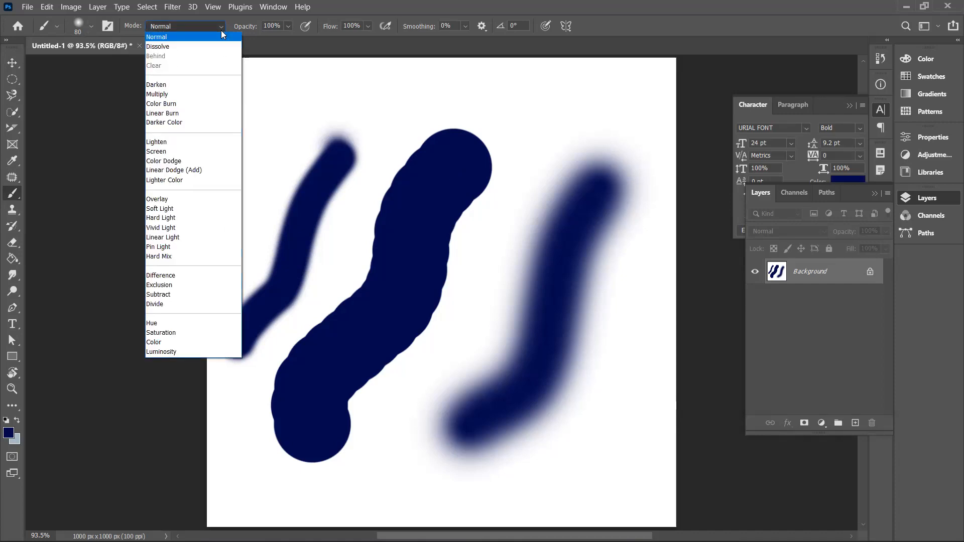
click(185, 38)
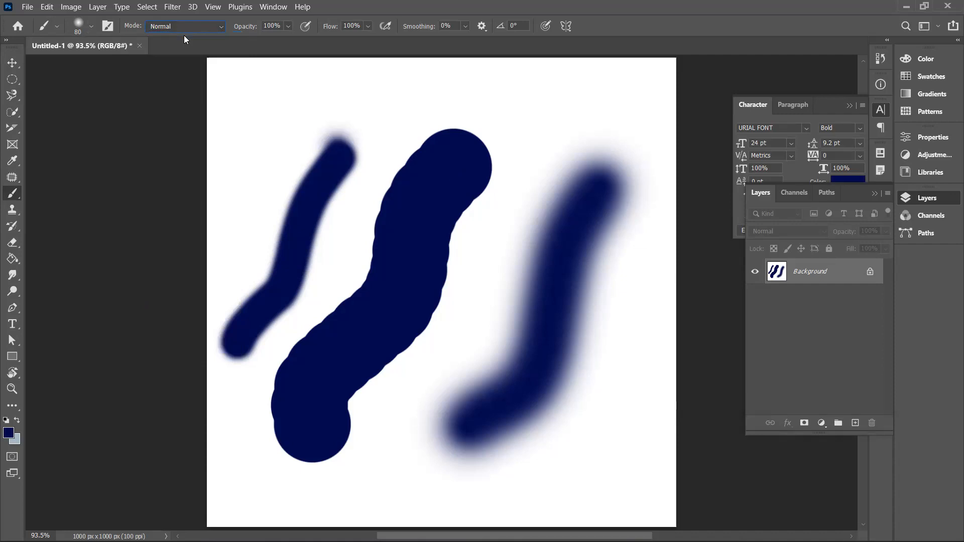
click(215, 23)
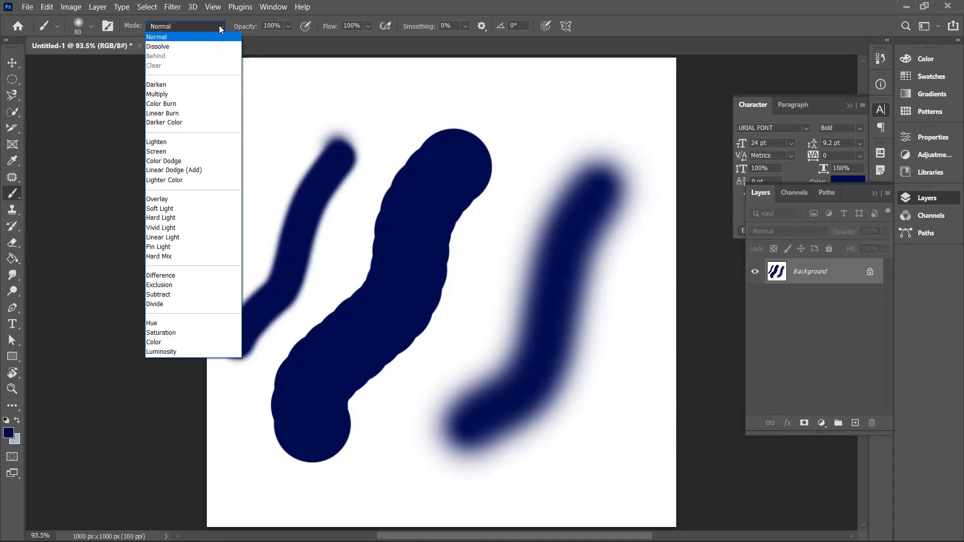
click(219, 25)
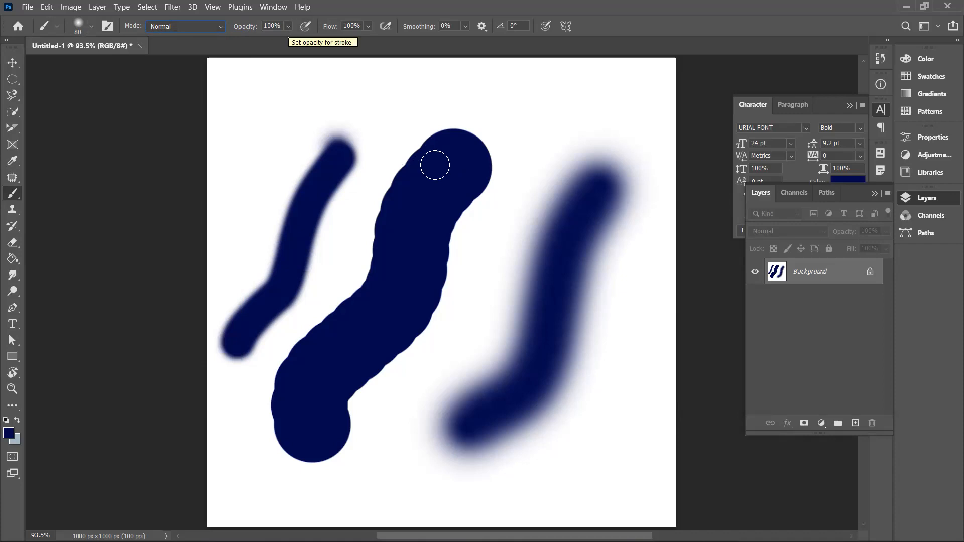
click(517, 125)
mouse_move(544, 188)
mouse_down()
mouse_move(510, 269)
mouse_move(542, 207)
mouse_move(497, 219)
mouse_move(480, 320)
mouse_move(483, 275)
mouse_move(393, 368)
mouse_move(467, 337)
mouse_move(388, 330)
mouse_move(450, 363)
mouse_move(422, 379)
mouse_up()
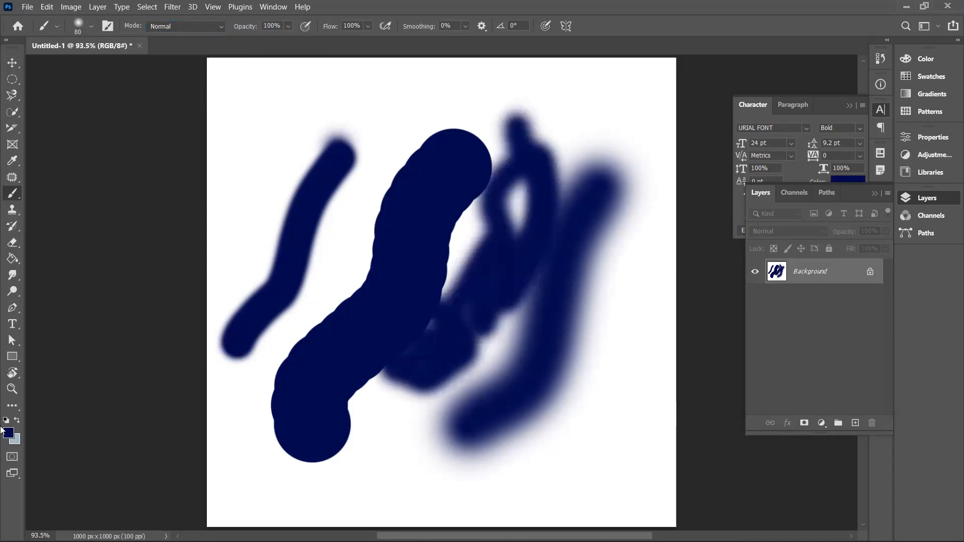
Change the foreground colour to bright green and paint a downward stroke over the thick dark blue one.
click(7, 437)
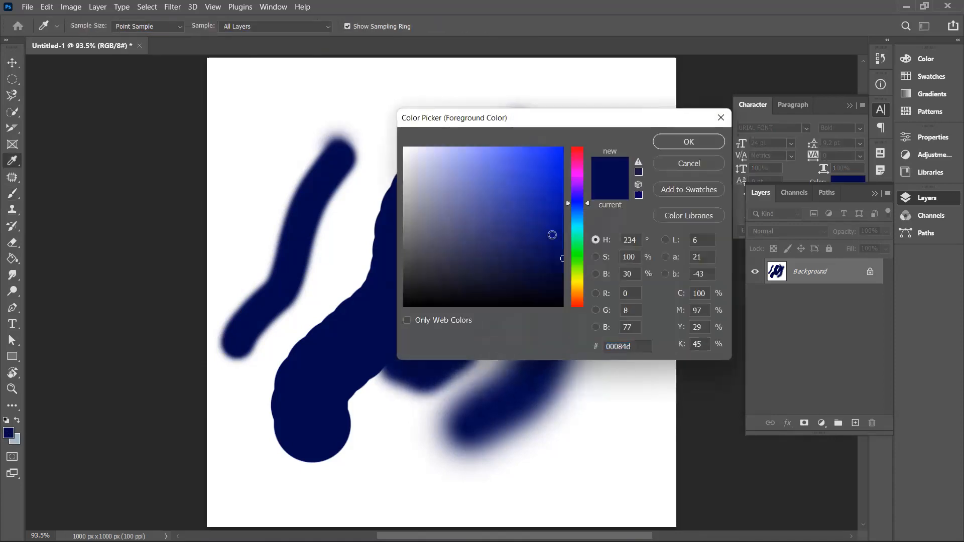
click(580, 254)
drag(543, 182, 579, 141)
click(672, 146)
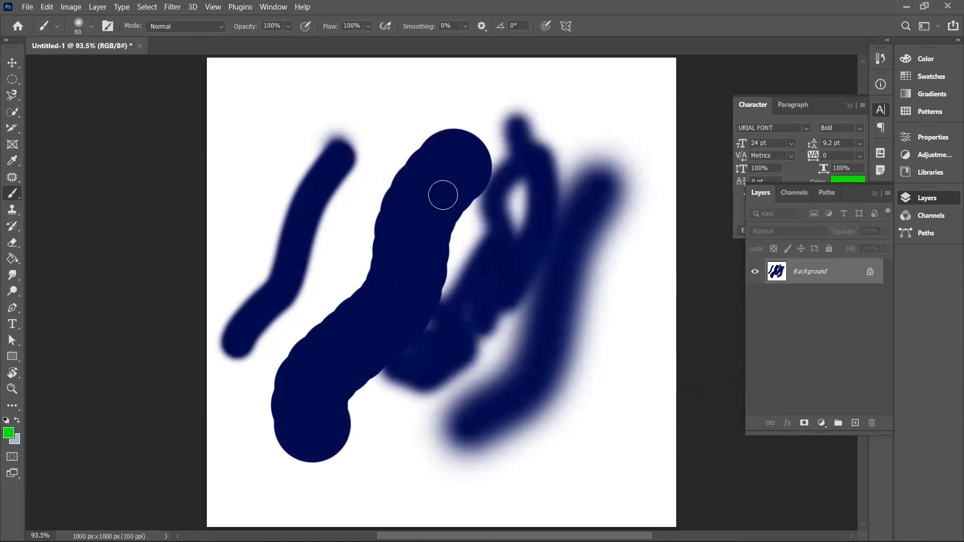
click(425, 146)
mouse_move(408, 212)
mouse_down()
mouse_move(418, 337)
mouse_move(434, 134)
mouse_move(413, 227)
mouse_move(422, 347)
mouse_move(422, 246)
mouse_move(442, 361)
mouse_move(424, 390)
mouse_up()
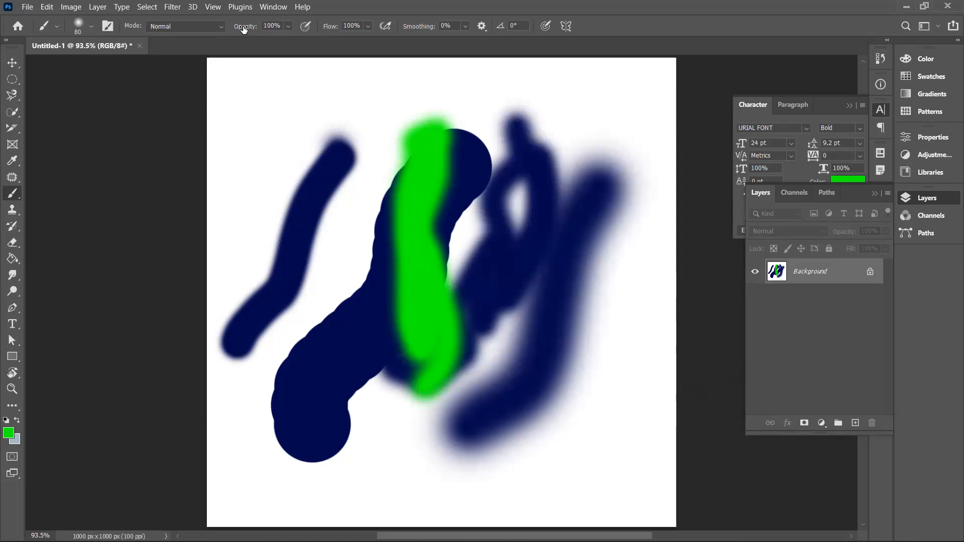
Lower the brush opacity to 38% and paint a translucent green loop over the upper part of the thin dark blue stroke.
drag(244, 29, 279, 26)
click(286, 25)
drag(261, 47, 275, 50)
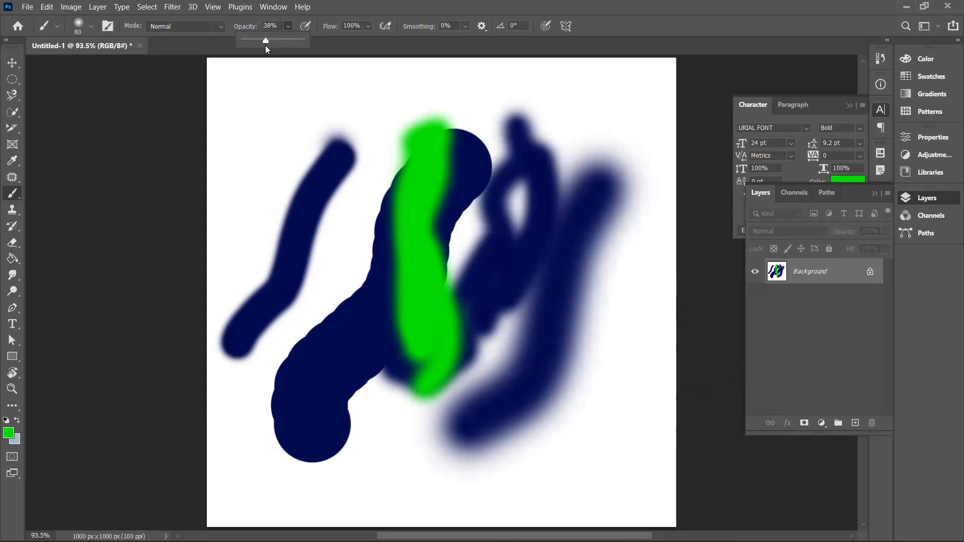
click(284, 26)
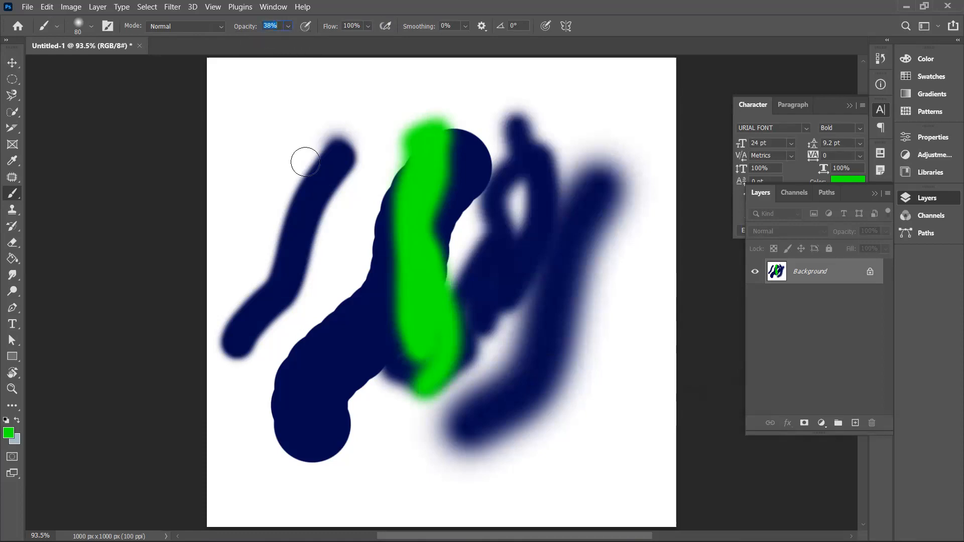
mouse_move(327, 140)
mouse_down()
mouse_move(294, 240)
mouse_move(297, 280)
mouse_move(318, 209)
mouse_move(308, 271)
mouse_move(282, 185)
mouse_move(251, 254)
mouse_move(336, 275)
mouse_move(343, 208)
mouse_move(297, 202)
mouse_move(337, 209)
mouse_move(360, 260)
mouse_up()
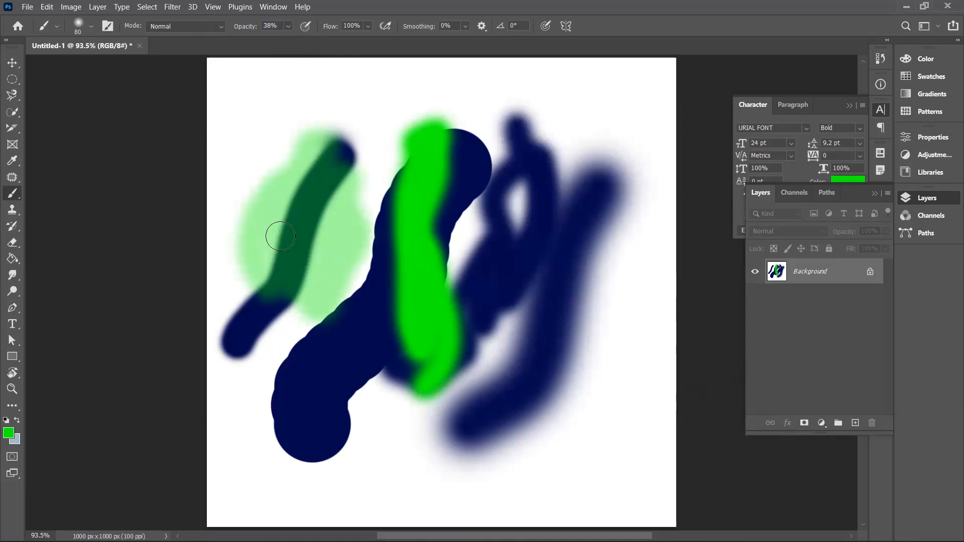
Set the brush opacity to 4% and paint a faint green stroke across the lower ends of the two leftmost dark blue strokes.
click(289, 26)
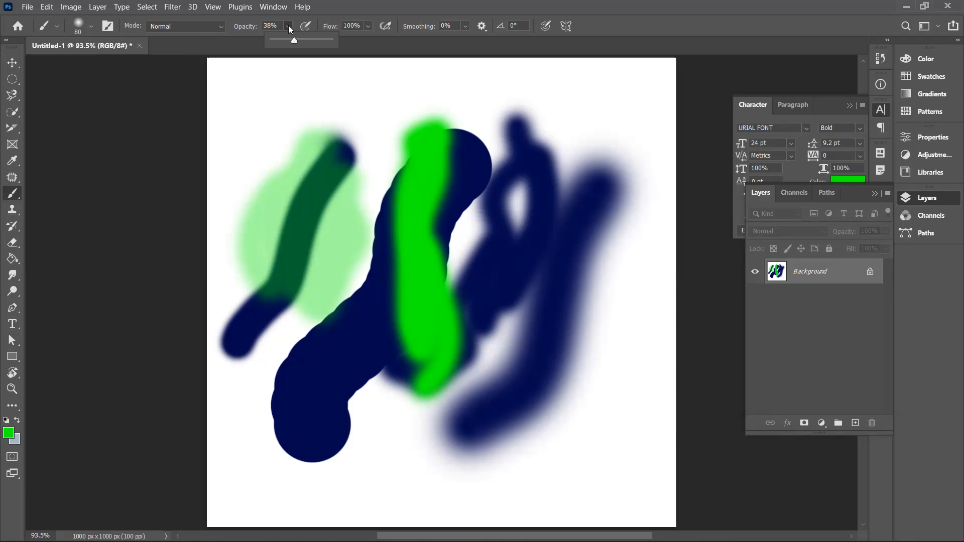
click(288, 25)
click(288, 26)
drag(277, 43, 274, 43)
mouse_move(225, 296)
mouse_down()
mouse_move(349, 453)
mouse_move(248, 321)
mouse_move(346, 432)
mouse_move(228, 300)
mouse_move(289, 379)
mouse_move(255, 346)
mouse_move(297, 345)
mouse_up()
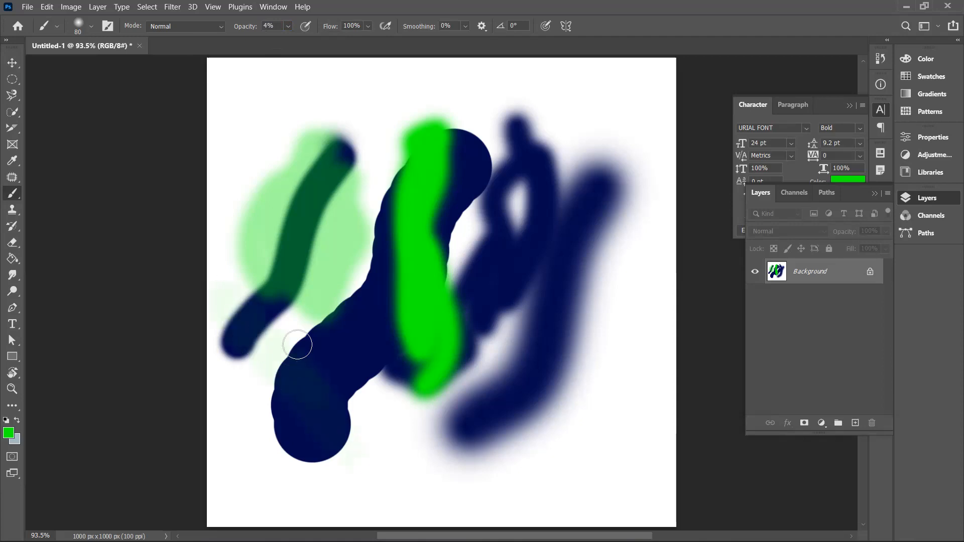
Raise the brush opacity to 78% and paint green over the upper part of the dark blue scribble.
click(288, 26)
drag(290, 40, 334, 44)
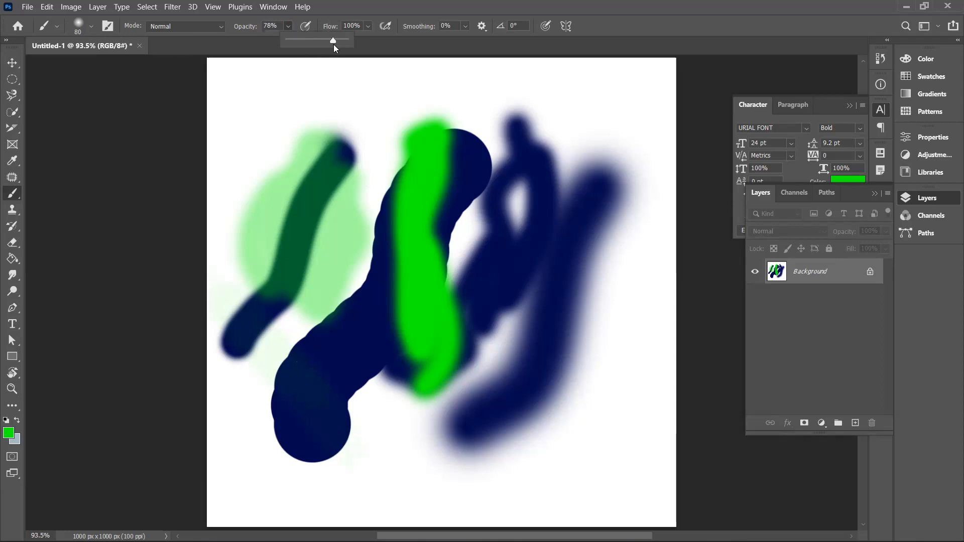
mouse_move(486, 121)
mouse_down()
mouse_move(468, 197)
mouse_move(470, 257)
mouse_move(508, 99)
mouse_move(486, 176)
mouse_move(482, 236)
mouse_move(494, 108)
mouse_move(474, 179)
mouse_move(478, 256)
mouse_move(489, 111)
mouse_move(463, 142)
mouse_move(466, 218)
mouse_move(464, 97)
mouse_move(450, 206)
mouse_move(438, 154)
mouse_move(458, 249)
mouse_move(468, 202)
mouse_move(460, 193)
mouse_move(510, 76)
mouse_move(484, 191)
mouse_move(489, 166)
mouse_move(524, 147)
mouse_move(482, 276)
mouse_up()
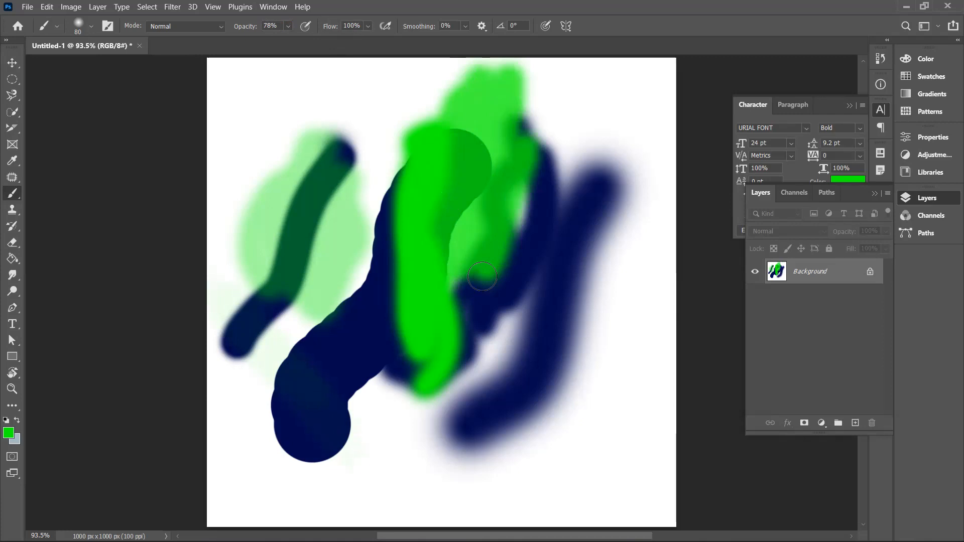
Collapse the General Brushes and Special Effects Brushes groups in the brush presets.
click(91, 28)
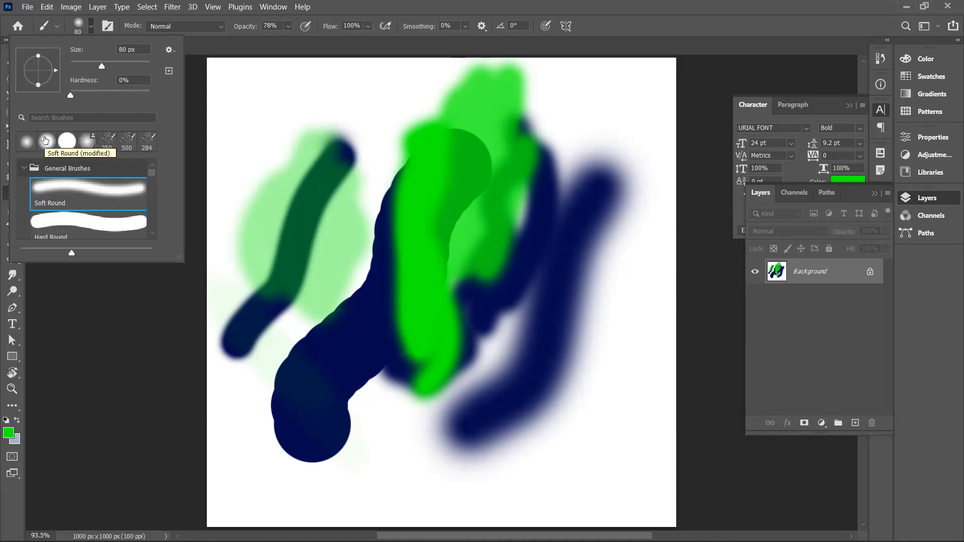
click(23, 167)
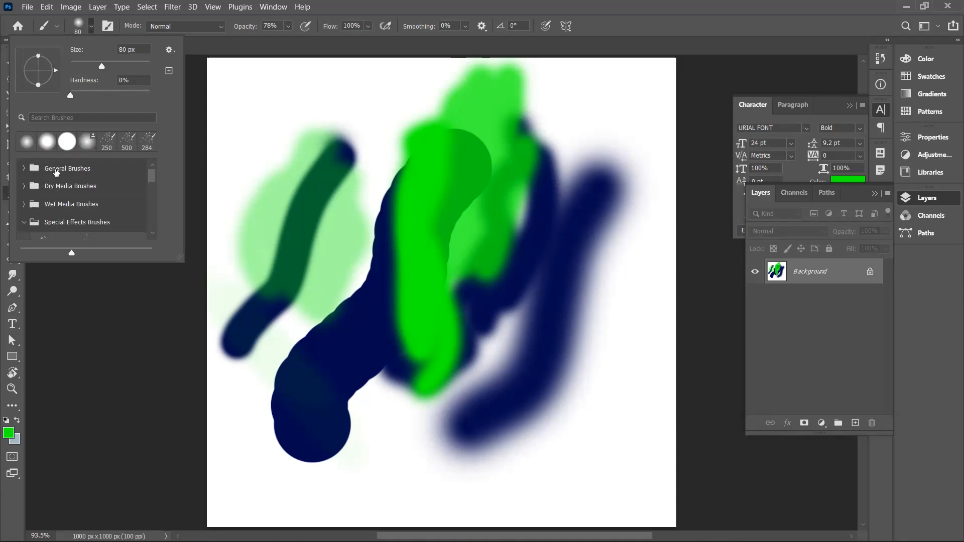
click(23, 168)
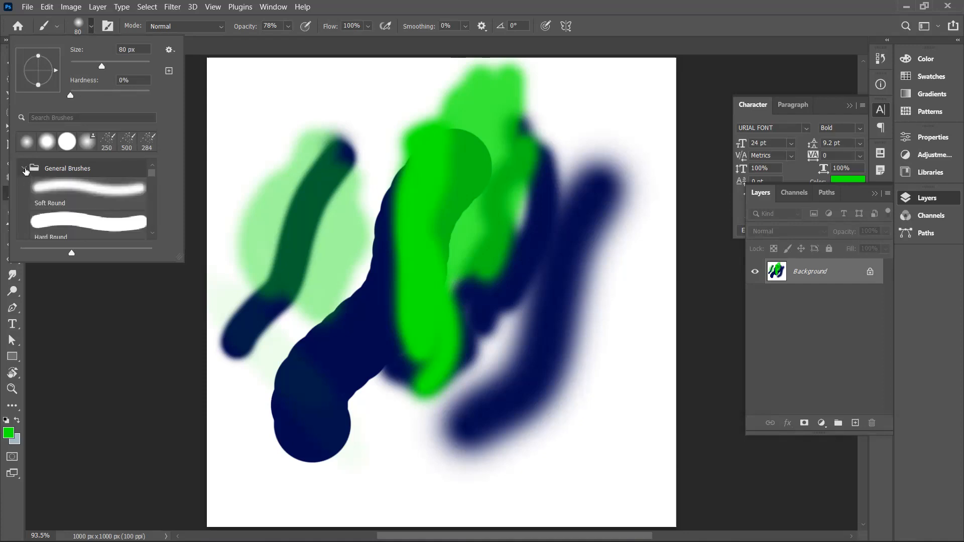
click(22, 167)
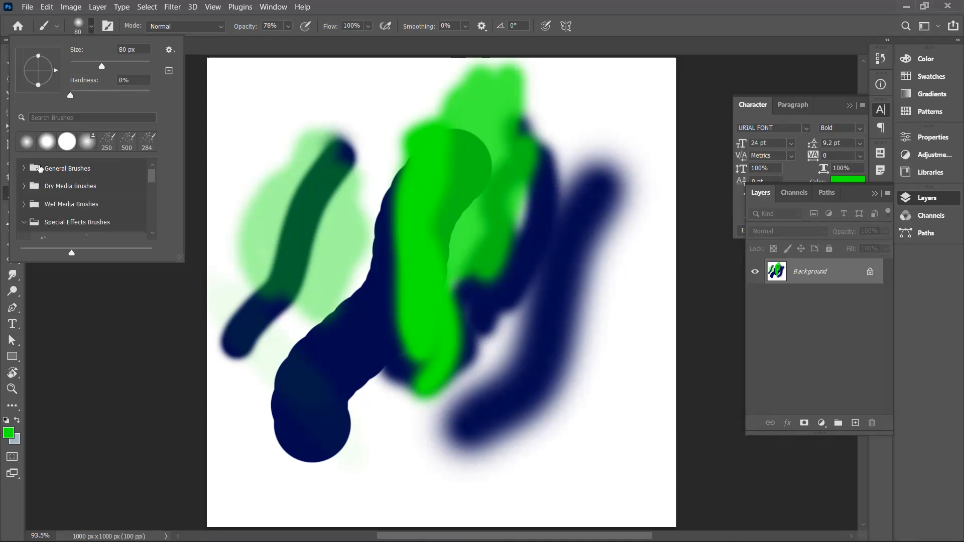
click(25, 225)
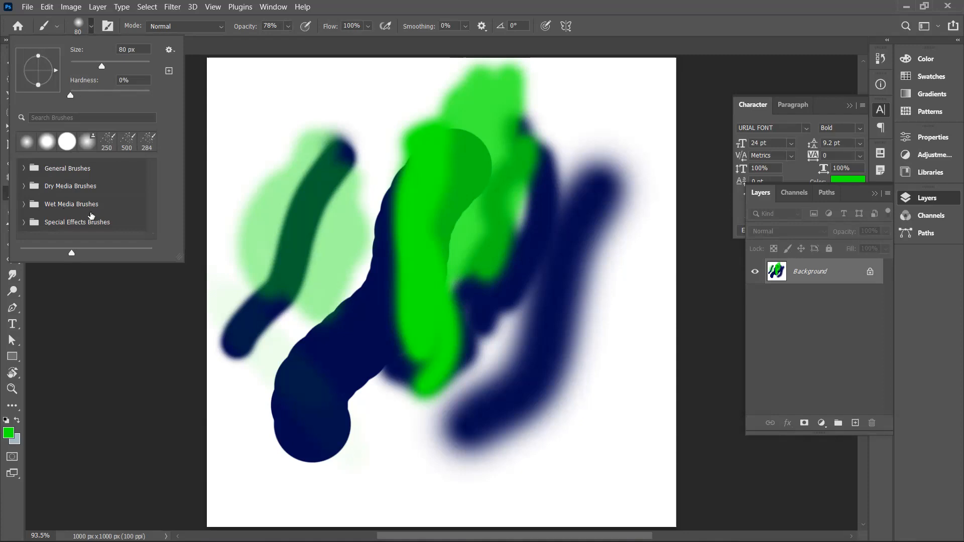
Choose the Soft Round preset from General Brushes and paint green down over the lower half of the thick dark blue stroke.
click(24, 169)
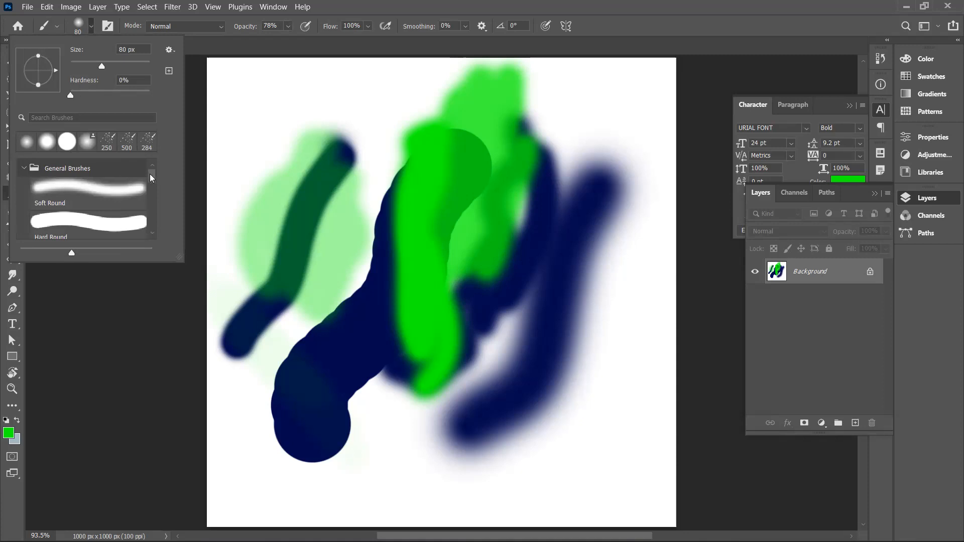
click(94, 194)
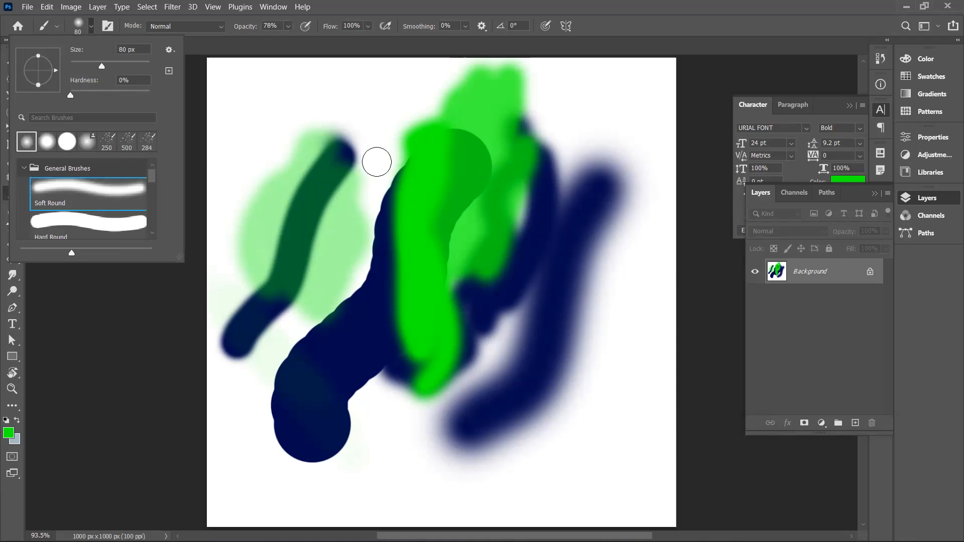
drag(377, 157, 382, 226)
mouse_move(359, 282)
mouse_down()
mouse_move(379, 325)
mouse_move(334, 354)
mouse_move(335, 387)
mouse_move(392, 341)
mouse_move(309, 282)
mouse_move(287, 387)
mouse_up()
Choose the Hard Round preset and paint a large green scribble over the soft-edged dark blue stroke.
click(91, 28)
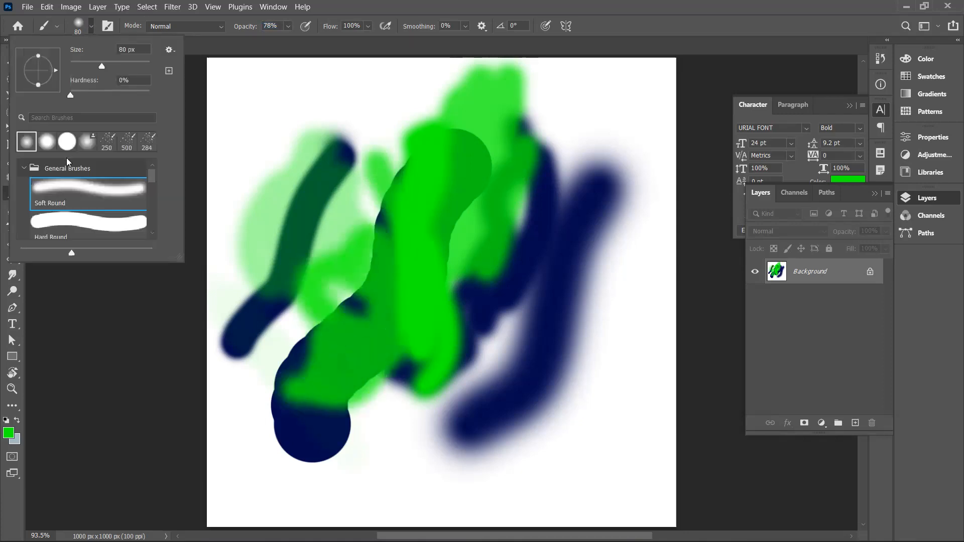
click(55, 224)
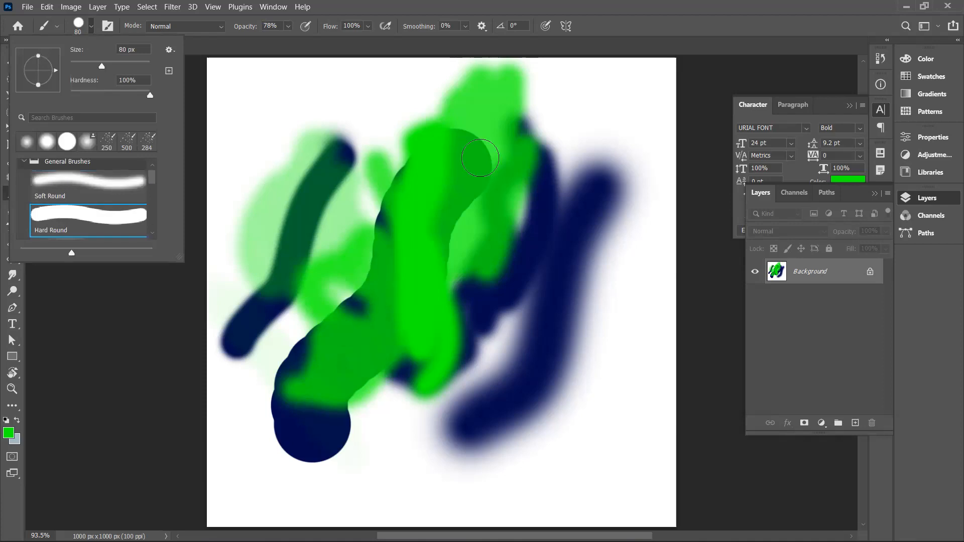
drag(493, 166, 469, 409)
mouse_move(403, 405)
mouse_down()
mouse_move(649, 374)
mouse_move(468, 389)
mouse_move(584, 350)
mouse_move(623, 294)
mouse_move(636, 342)
mouse_move(610, 387)
mouse_move(655, 346)
mouse_move(629, 256)
mouse_move(630, 227)
mouse_up()
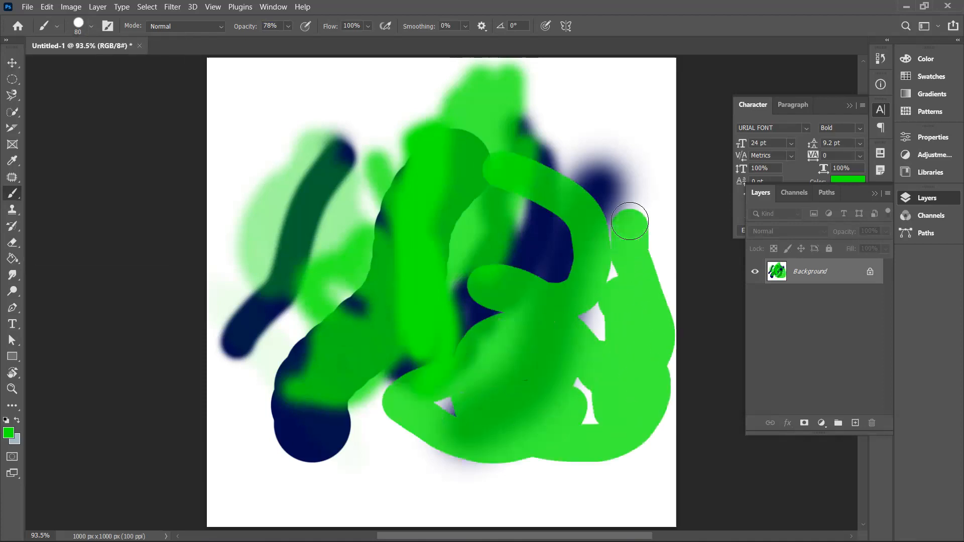
Choose the Soft Round Pressure Size preset and paint a long green scribble over the left half of the canvas.
click(92, 29)
scroll(90, 196, up, 1)
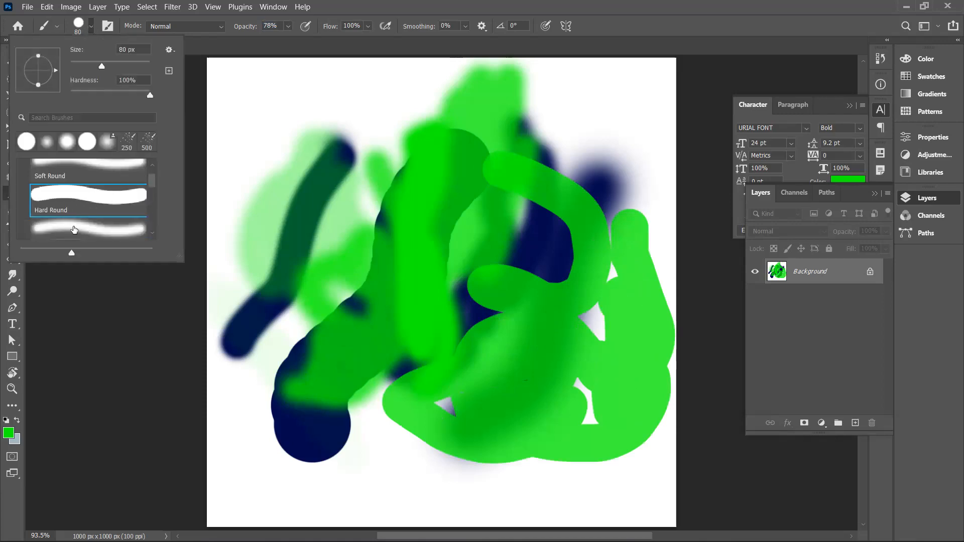
scroll(76, 229, down, 1)
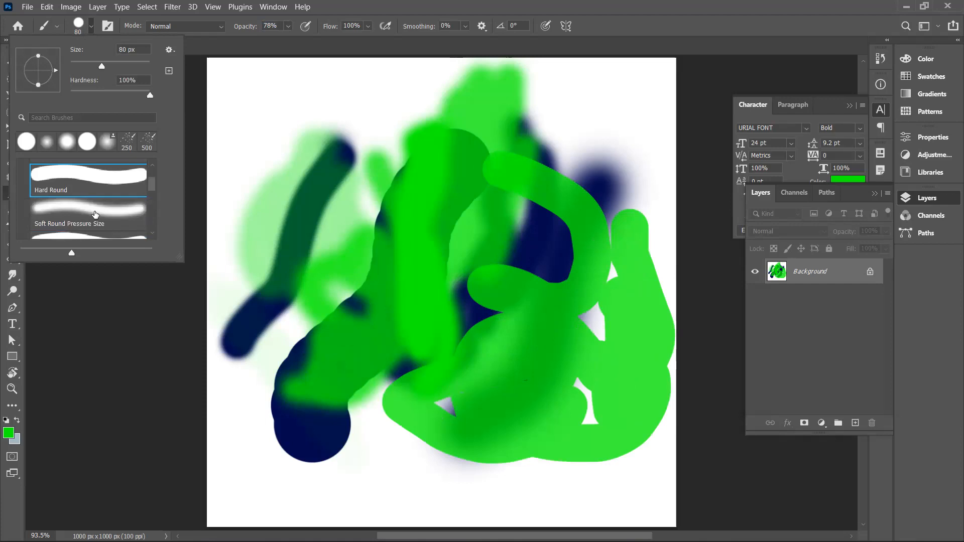
click(95, 212)
mouse_move(328, 122)
mouse_down()
mouse_move(456, 222)
mouse_move(325, 153)
mouse_move(295, 374)
mouse_move(261, 491)
mouse_move(357, 435)
mouse_move(331, 434)
mouse_move(356, 489)
mouse_move(359, 478)
mouse_move(301, 468)
mouse_move(380, 464)
mouse_move(315, 322)
mouse_move(358, 435)
mouse_move(289, 320)
mouse_move(412, 362)
mouse_move(356, 423)
mouse_move(511, 400)
mouse_move(406, 438)
mouse_move(430, 417)
mouse_move(474, 435)
mouse_move(446, 398)
mouse_move(426, 460)
mouse_move(453, 422)
mouse_up()
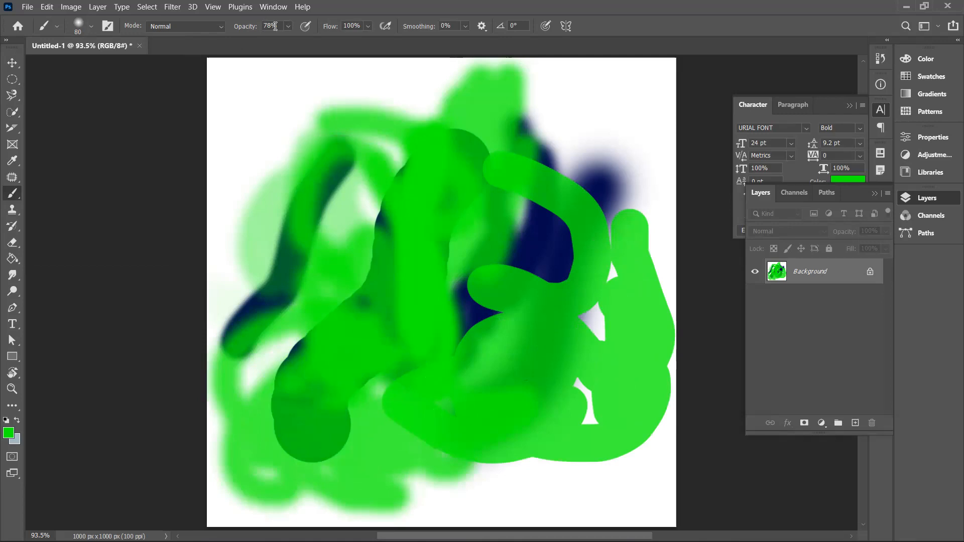
Choose another hard-edged round preset further down General Brushes and paint green loops over the upper-left area of the canvas.
click(92, 28)
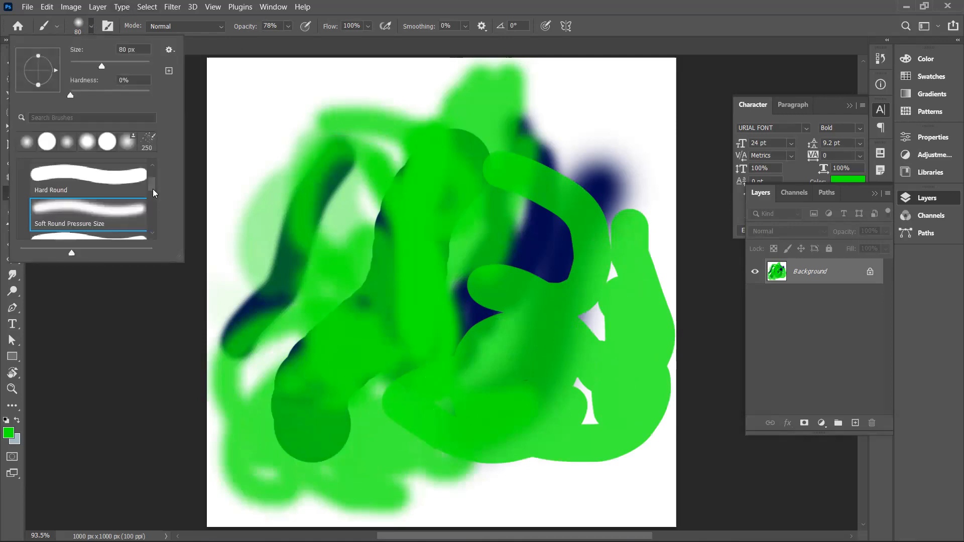
drag(152, 189, 151, 201)
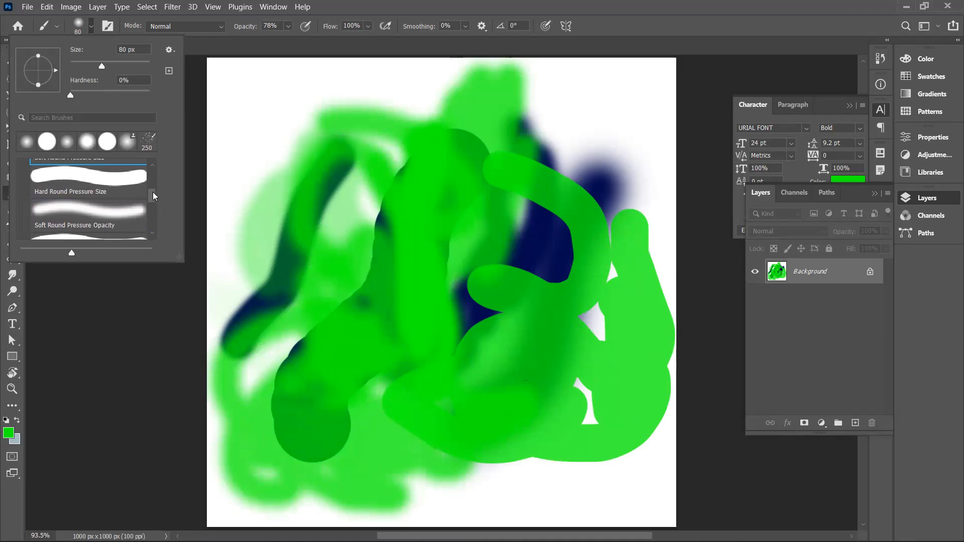
drag(156, 211, 155, 211)
click(120, 210)
click(278, 157)
mouse_move(278, 157)
mouse_down()
mouse_move(268, 201)
mouse_move(266, 158)
mouse_move(260, 262)
mouse_move(245, 277)
mouse_move(450, 253)
mouse_move(274, 262)
mouse_move(395, 264)
mouse_move(285, 184)
mouse_move(245, 253)
mouse_move(441, 278)
mouse_move(341, 220)
mouse_move(345, 248)
mouse_move(357, 163)
mouse_move(331, 343)
mouse_move(317, 197)
mouse_move(376, 267)
mouse_move(389, 313)
mouse_up()
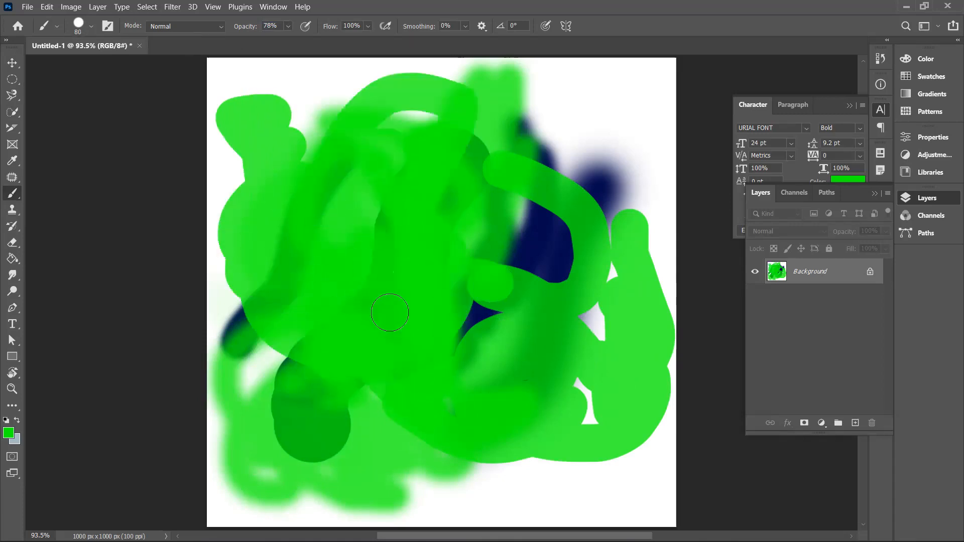
Change the foreground colour to red, ff0000.
click(8, 433)
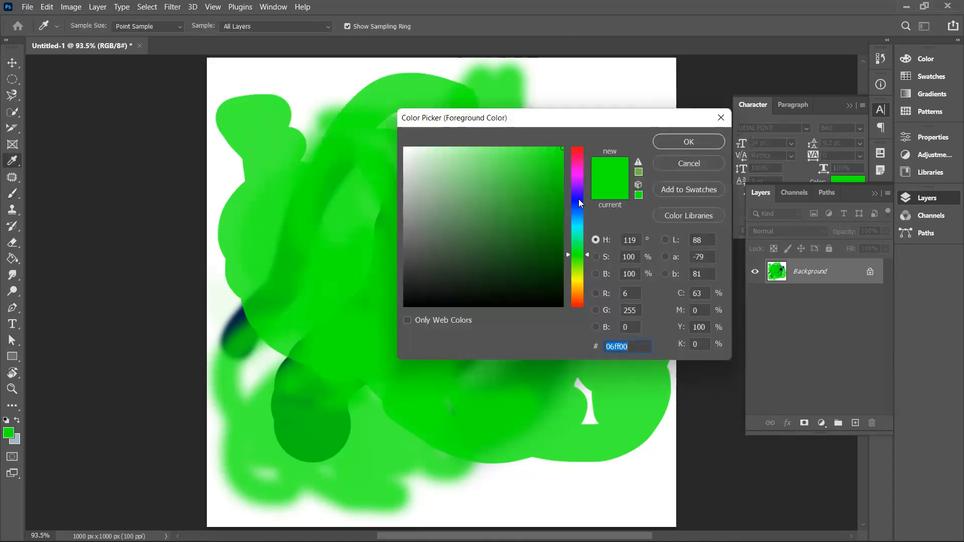
click(579, 200)
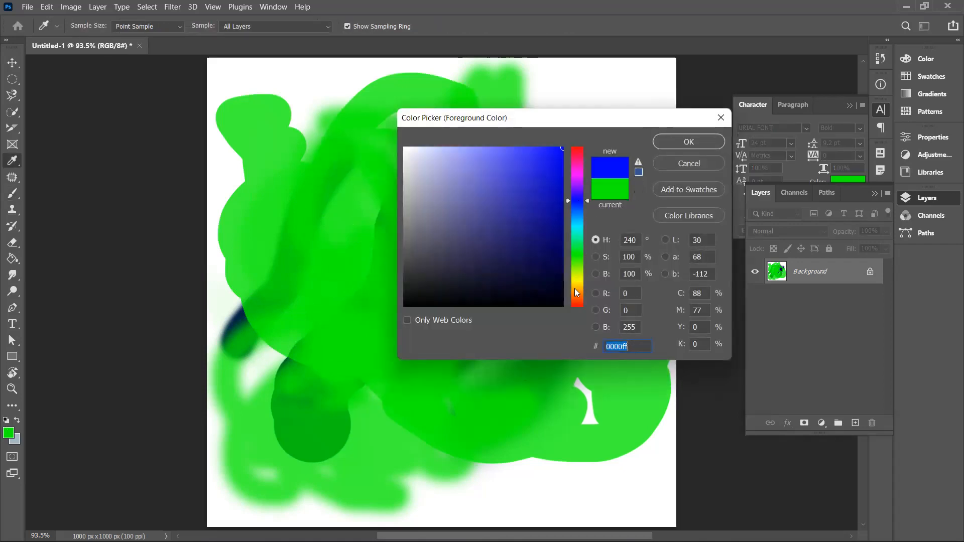
drag(575, 289, 576, 309)
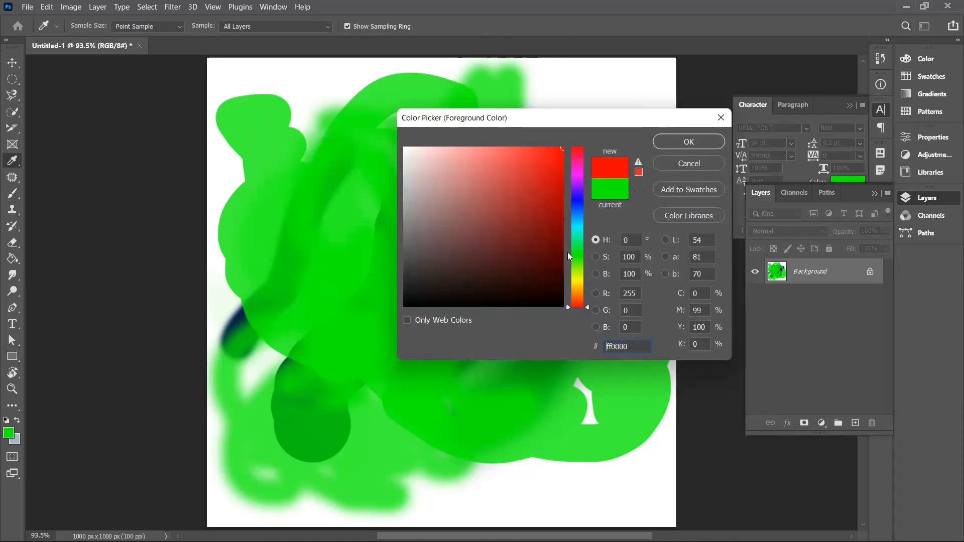
click(666, 146)
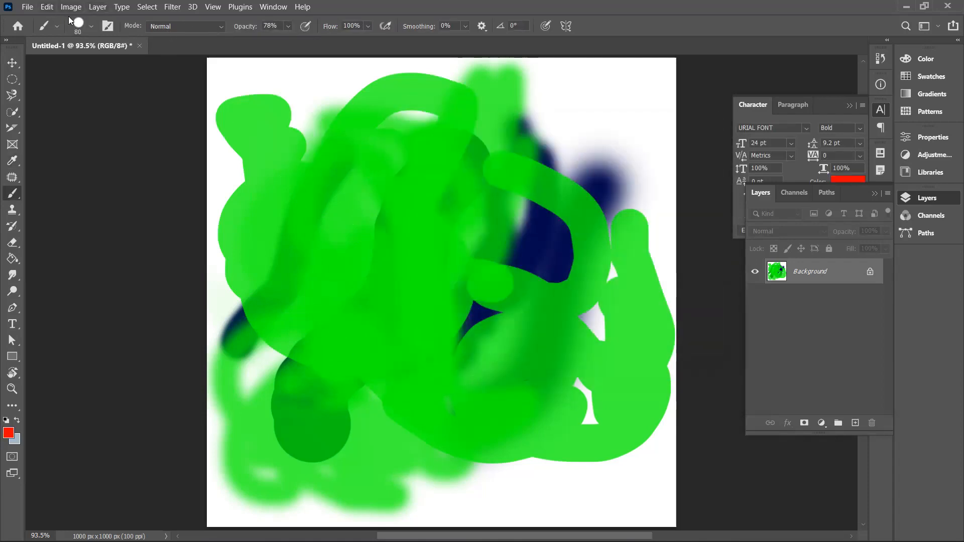
Collapse General Brushes, expand Dry Media Brushes and choose the KYLE Ultimate Pencil Hard preset.
click(90, 26)
scroll(58, 183, down, 2)
scroll(58, 184, up, 2)
scroll(58, 184, up, 3)
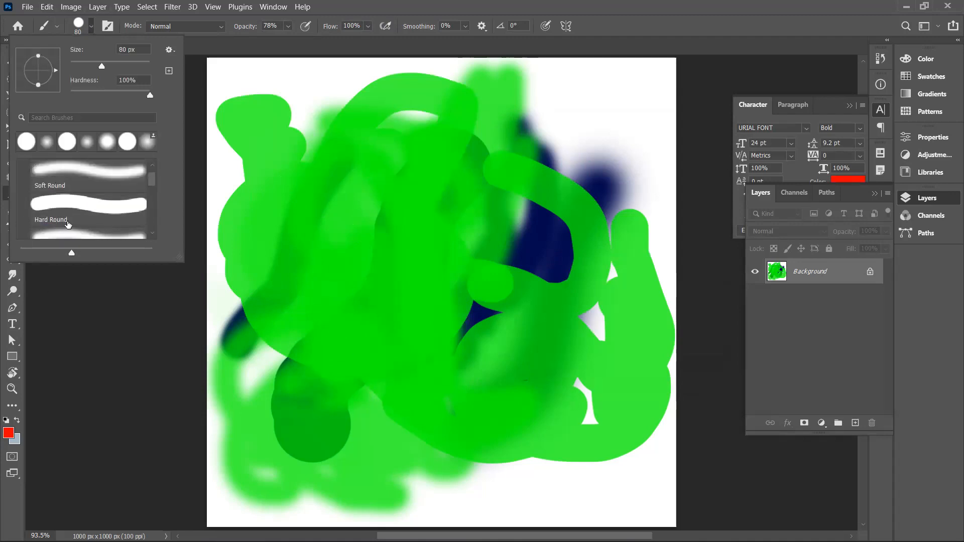
scroll(81, 190, up, 1)
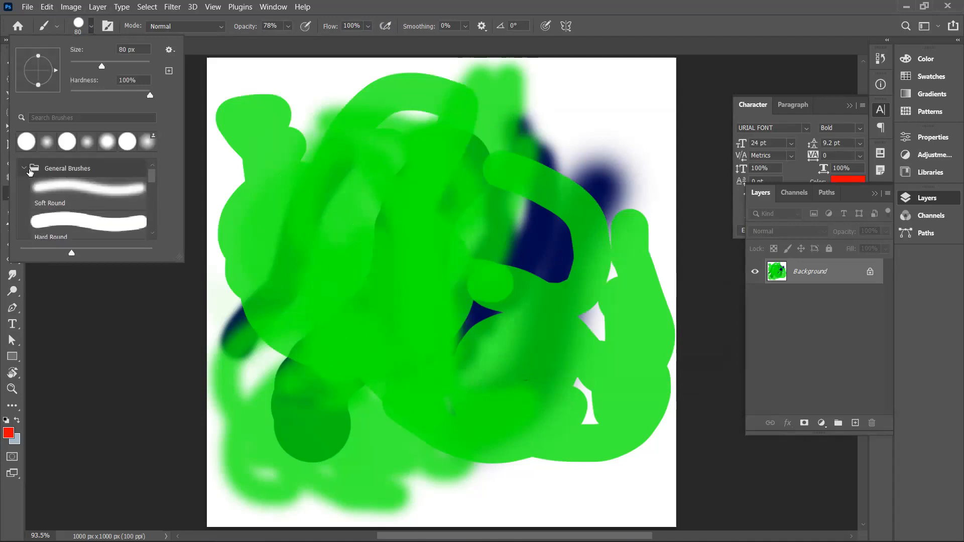
click(23, 167)
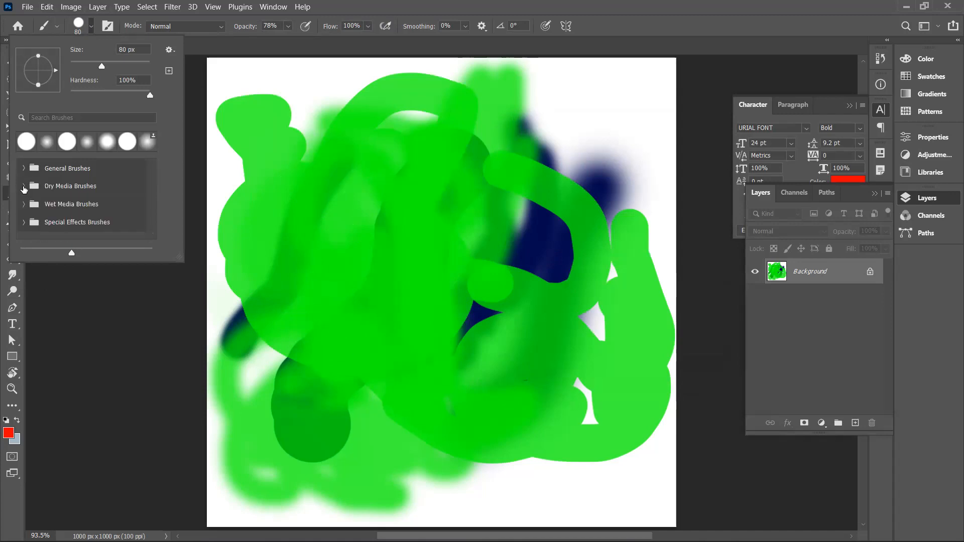
click(23, 187)
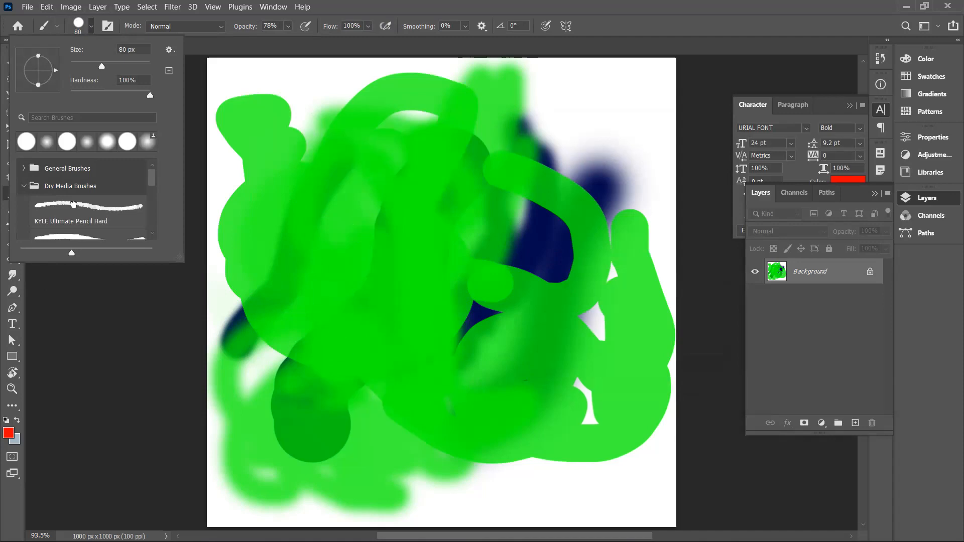
click(74, 204)
Paint a short red test stroke near the canvas centre and undo it.
click(353, 190)
drag(353, 189, 357, 263)
key(ctrl+z)
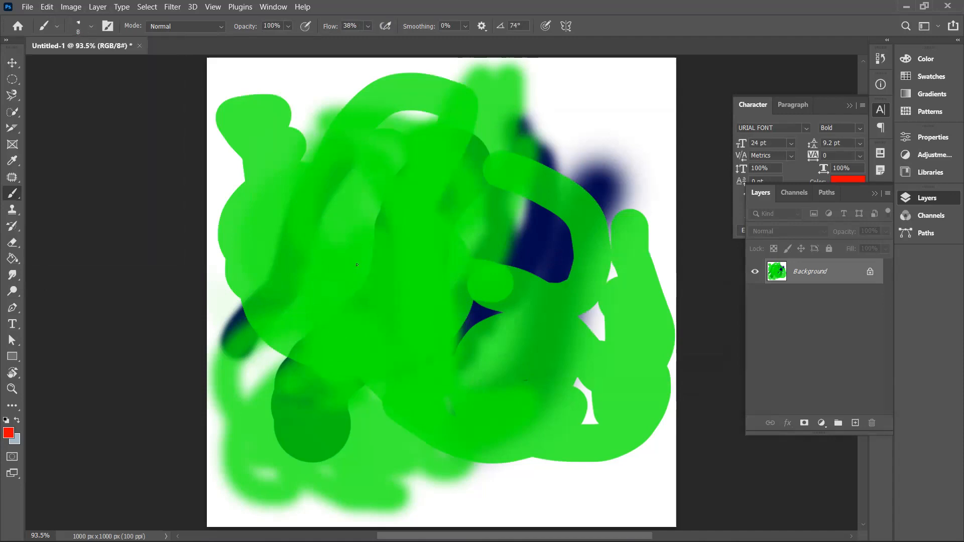
Enlarge the pencil brush to 152 px and paint a large red scribble over the middle of the green area.
key(bracketright)
key(bracketright)
key(bracketright)
key(bracketright)
key(bracketright)
key(bracketright)
key(bracketright)
key(bracketright)
key(bracketright)
key(bracketright)
key(bracketright)
key(bracketright)
key(bracketright)
key(bracketright)
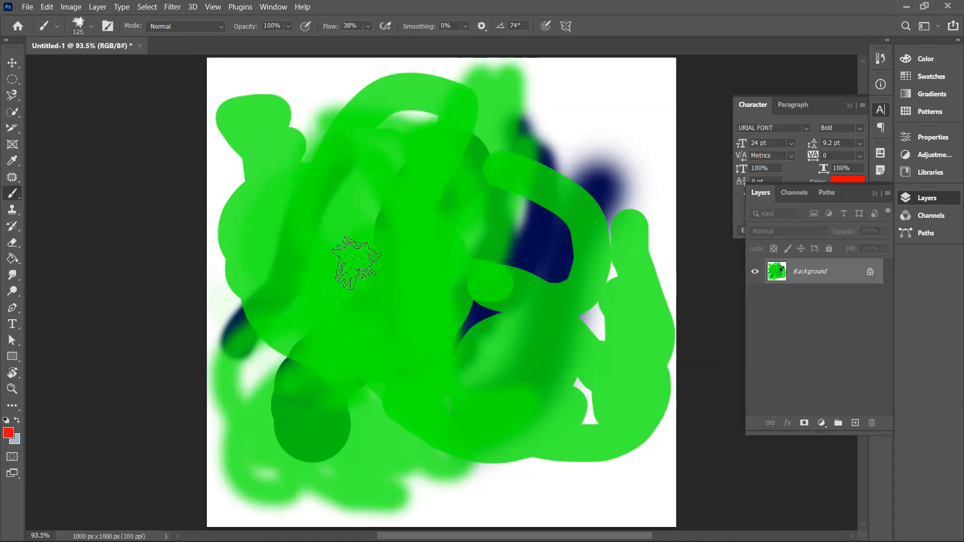
click(91, 27)
mouse_move(130, 66)
mouse_down()
mouse_move(76, 68)
mouse_move(130, 68)
mouse_move(120, 66)
mouse_up()
click(92, 26)
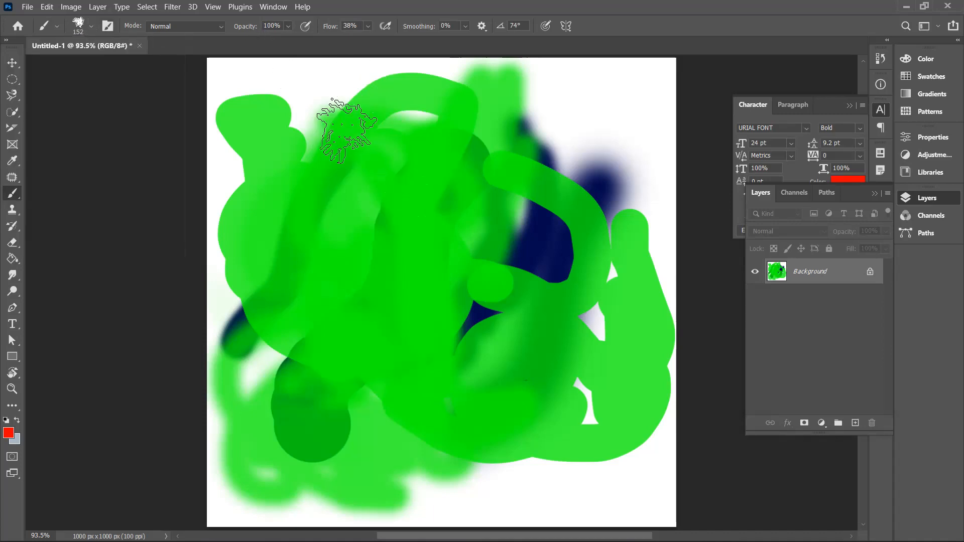
mouse_move(389, 161)
mouse_down()
mouse_move(376, 323)
mouse_move(360, 339)
mouse_up()
mouse_move(500, 279)
mouse_down()
mouse_move(496, 192)
mouse_move(518, 241)
mouse_move(470, 359)
mouse_move(517, 353)
mouse_move(548, 196)
mouse_move(498, 280)
mouse_move(383, 276)
mouse_move(413, 155)
mouse_move(368, 129)
mouse_move(314, 138)
mouse_up()
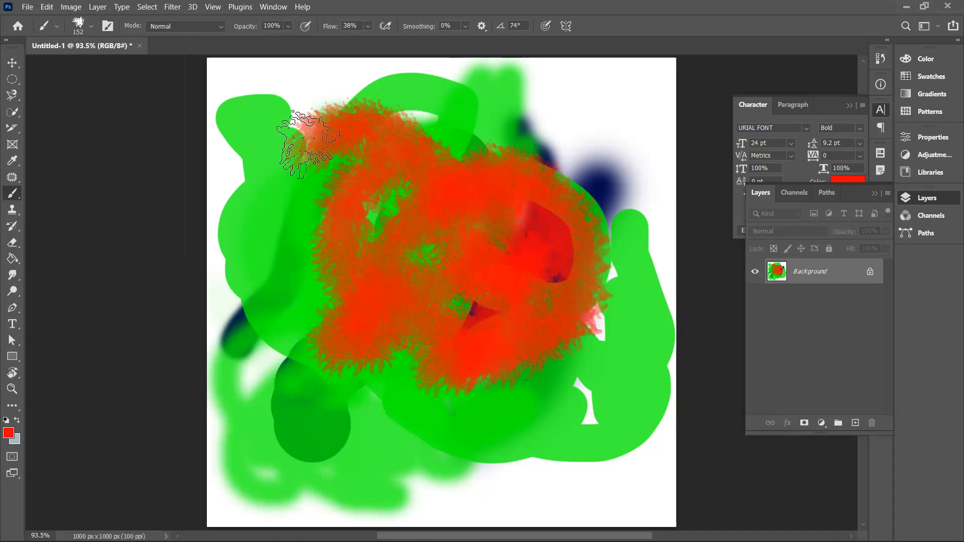
Choose the Kyle's Drawing Box - Happy HB preset from Dry Media Brushes and enlarge the brush to 70 px.
click(92, 26)
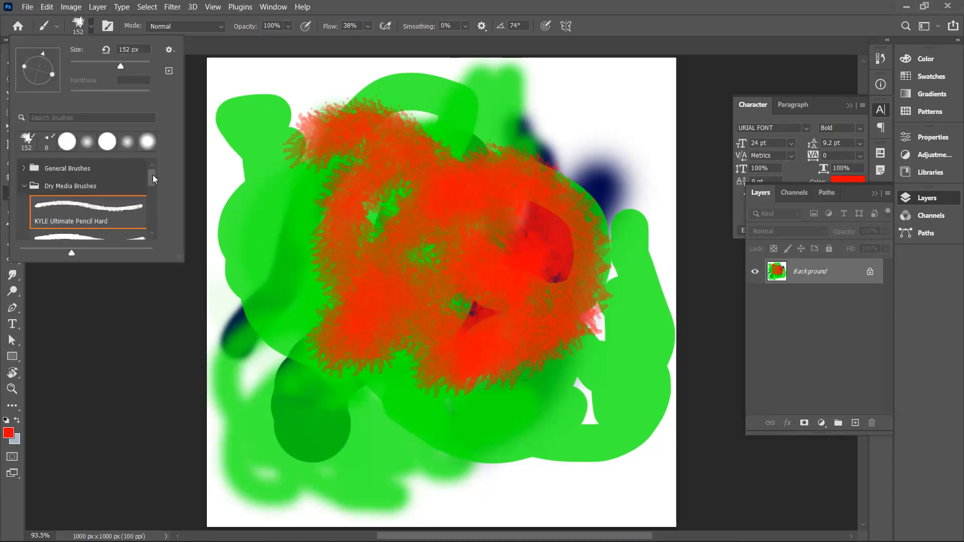
drag(151, 175, 153, 191)
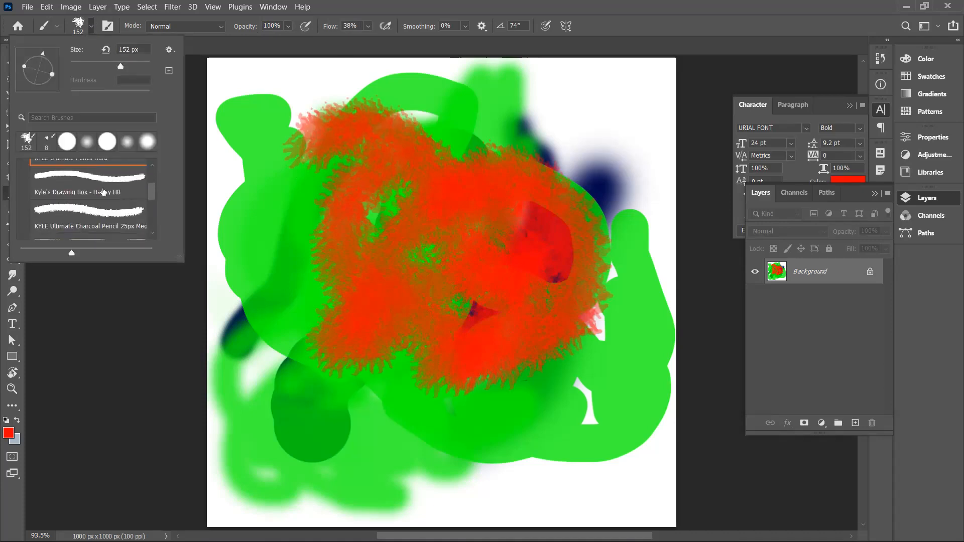
click(103, 189)
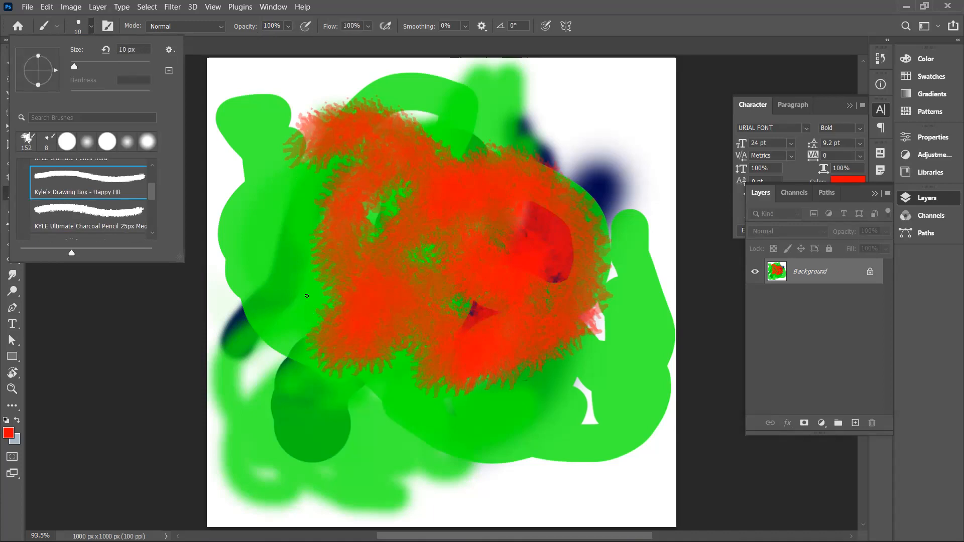
click(304, 291)
key(bracketright)
key(bracketright)
key(bracketright)
key(bracketright)
key(bracketright)
key(bracketright)
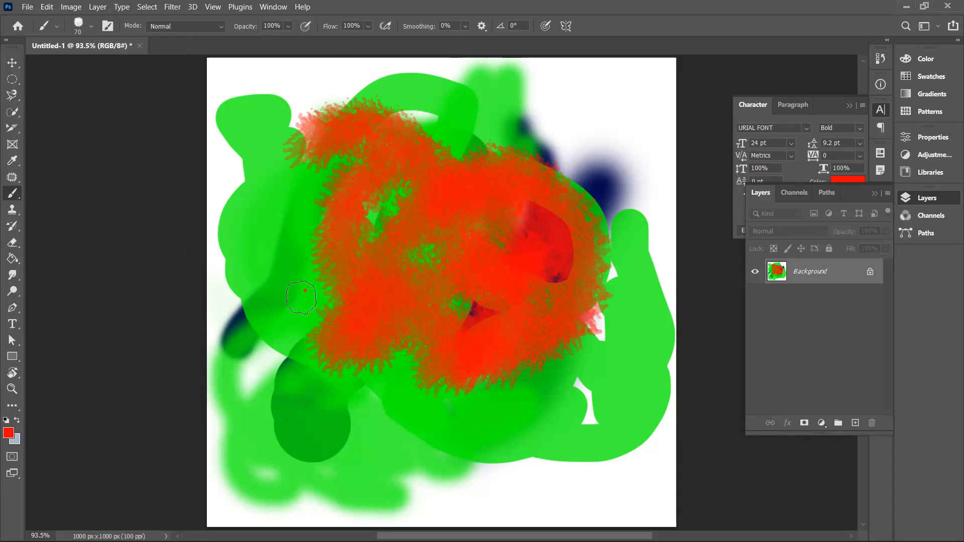
Change the foreground colour to blue, 0015e0, and paint a looping stroke across the red and green areas.
click(9, 433)
text(6a0000)
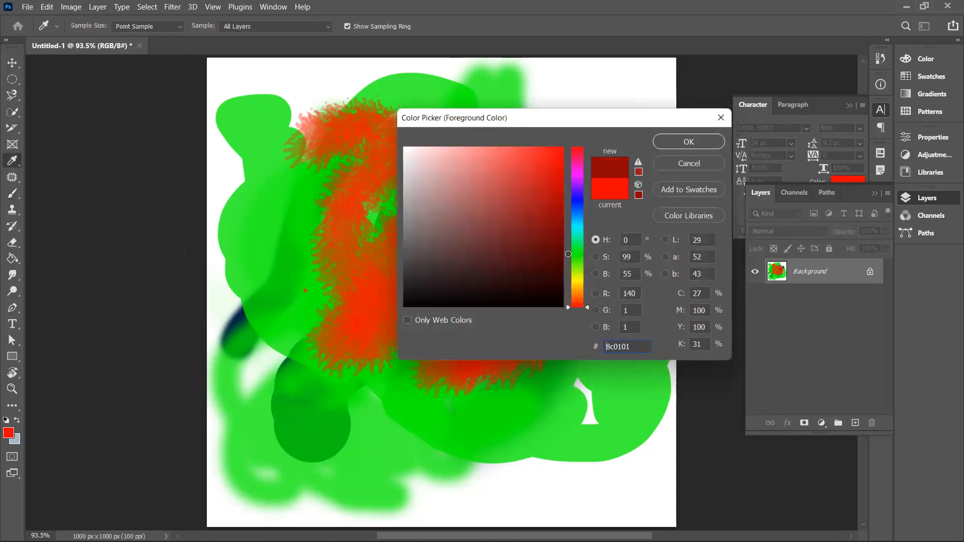
drag(579, 248, 579, 231)
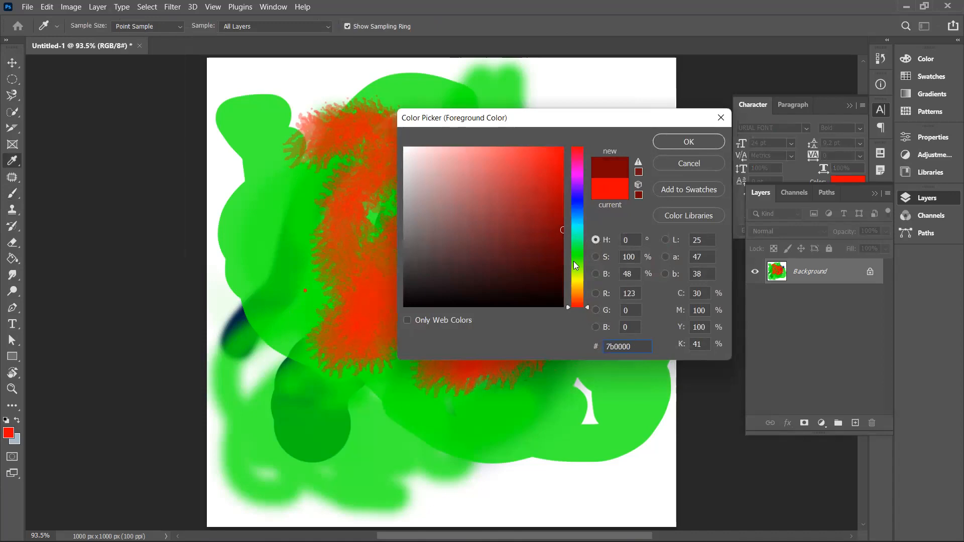
click(574, 202)
mouse_move(550, 190)
mouse_down()
mouse_move(550, 170)
mouse_move(566, 166)
mouse_up()
click(689, 143)
click(302, 191)
mouse_move(302, 191)
mouse_down()
mouse_move(334, 398)
mouse_move(301, 418)
mouse_move(365, 303)
mouse_move(397, 475)
mouse_move(508, 442)
mouse_move(379, 350)
mouse_move(465, 356)
mouse_move(477, 226)
mouse_up()
Enlarge the brush to 600 px and paint blue over most of the canvas.
key(])
key(])
key(])
key(])
key(])
key(])
key(])
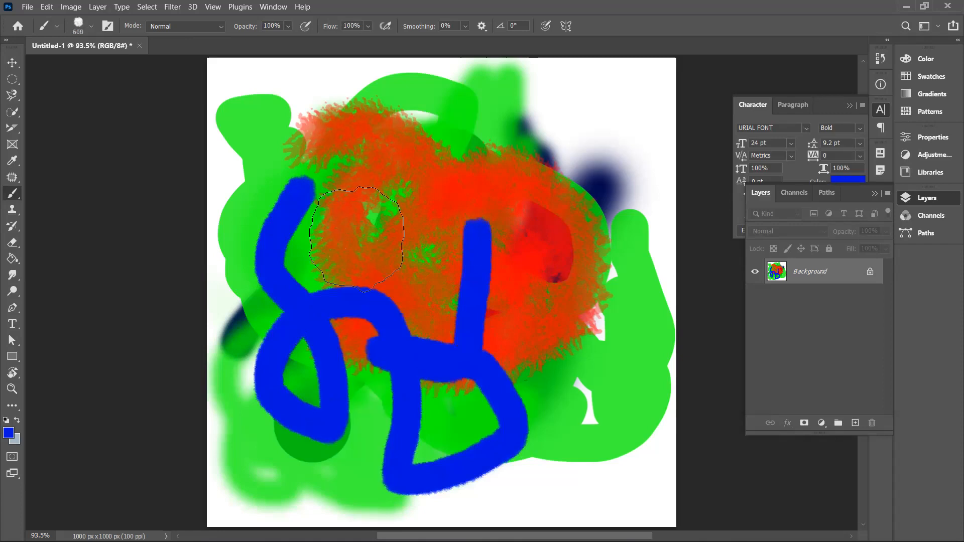
click(354, 237)
click(475, 261)
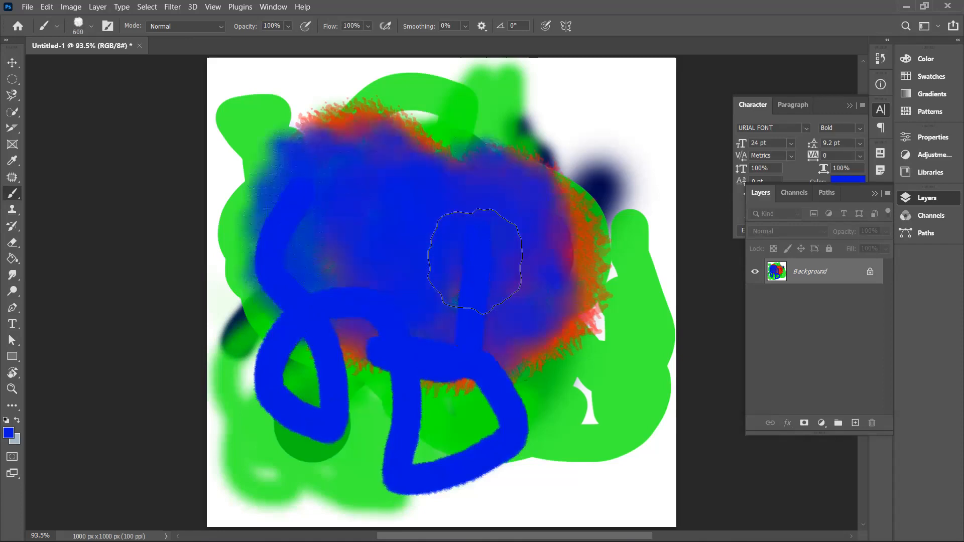
mouse_move(463, 215)
mouse_down()
mouse_move(387, 355)
mouse_move(507, 304)
mouse_up()
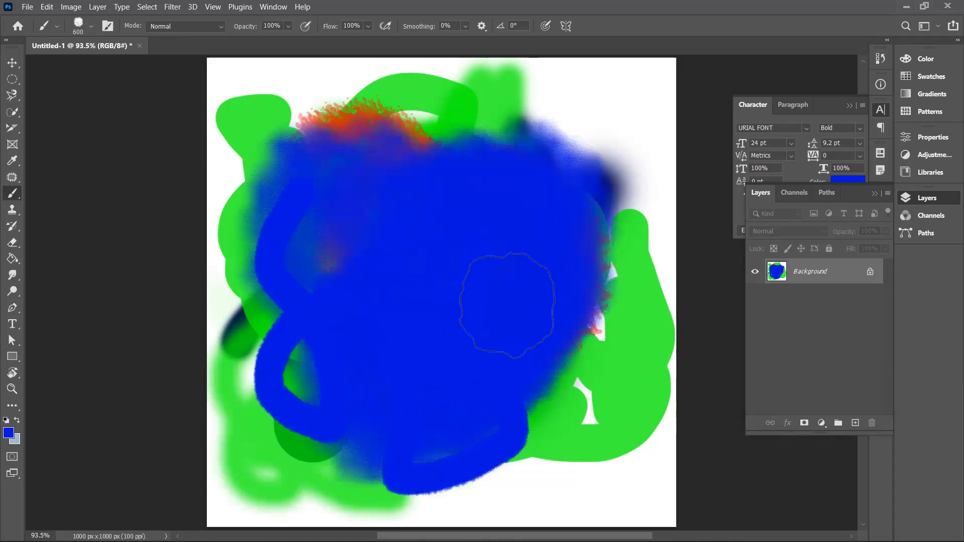
mouse_move(355, 236)
mouse_down()
mouse_move(449, 369)
mouse_move(370, 308)
mouse_move(366, 370)
mouse_move(566, 355)
mouse_move(432, 316)
mouse_up()
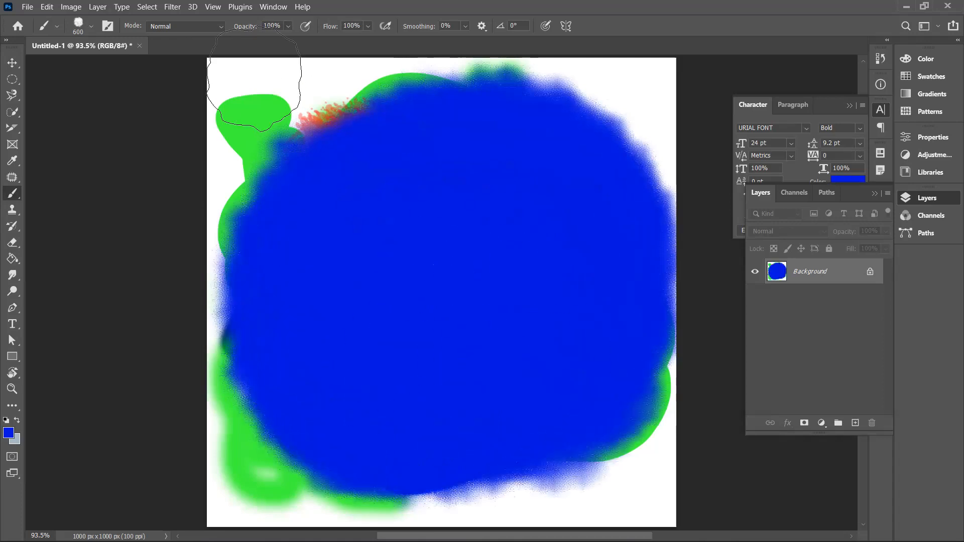
Choose the KYLE Ultimate Charcoal Pencil 25px preset and change the foreground colour to green, 00e03a.
click(90, 26)
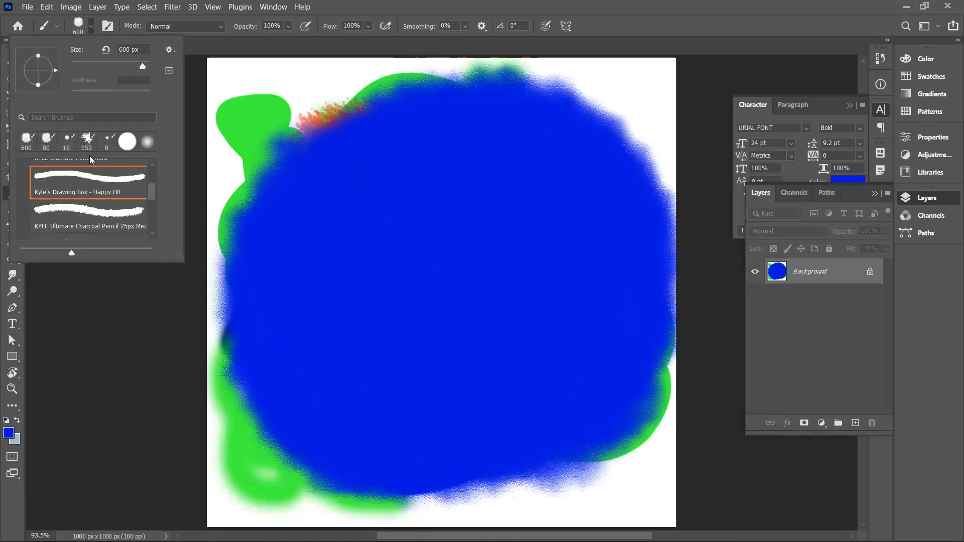
click(118, 206)
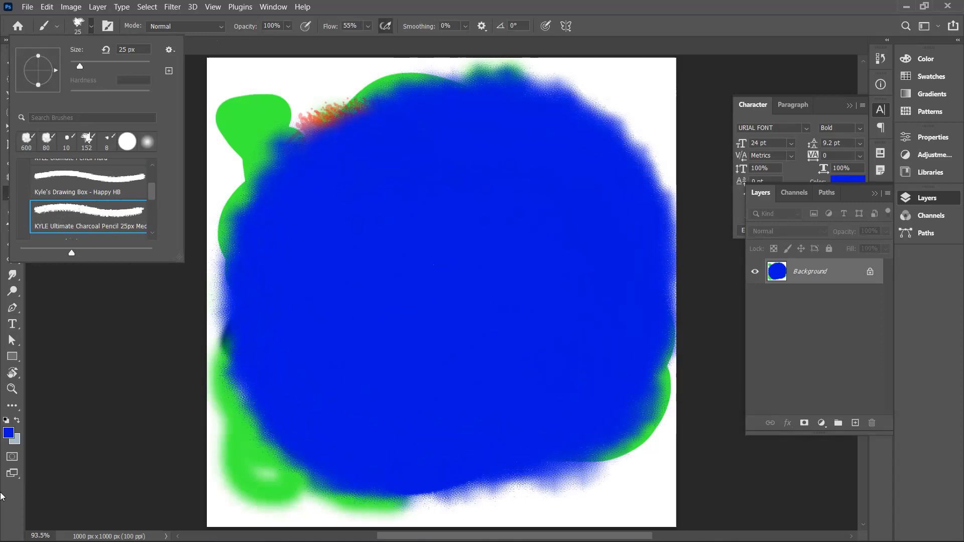
click(7, 435)
click(7, 435)
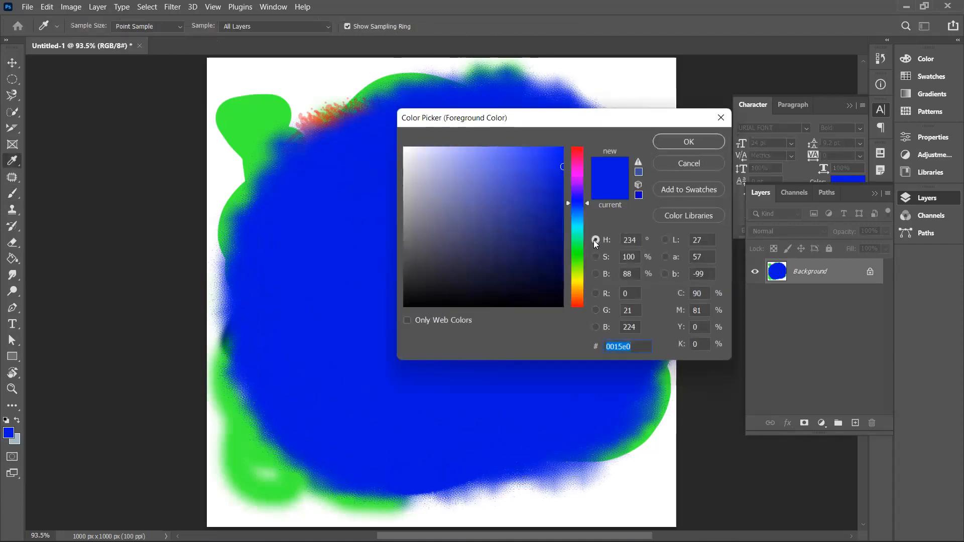
click(581, 248)
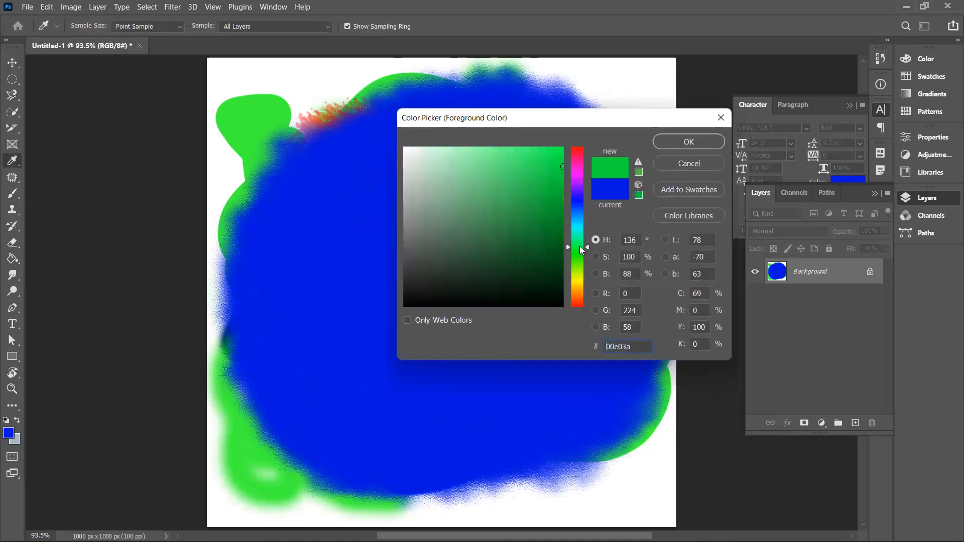
click(683, 143)
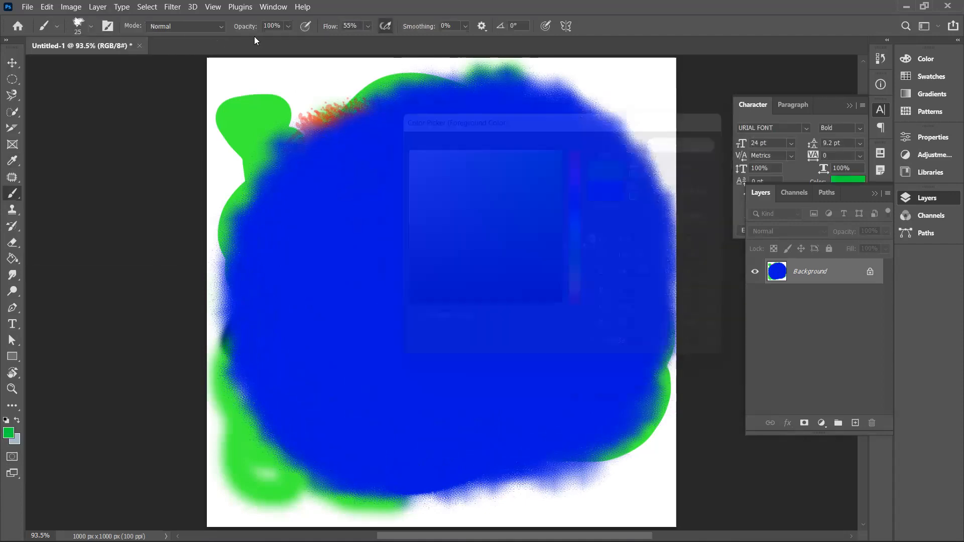
Set the charcoal brush size to 95 px and paint looping green strokes over the middle of the blue area.
click(86, 29)
drag(79, 66, 107, 67)
click(91, 32)
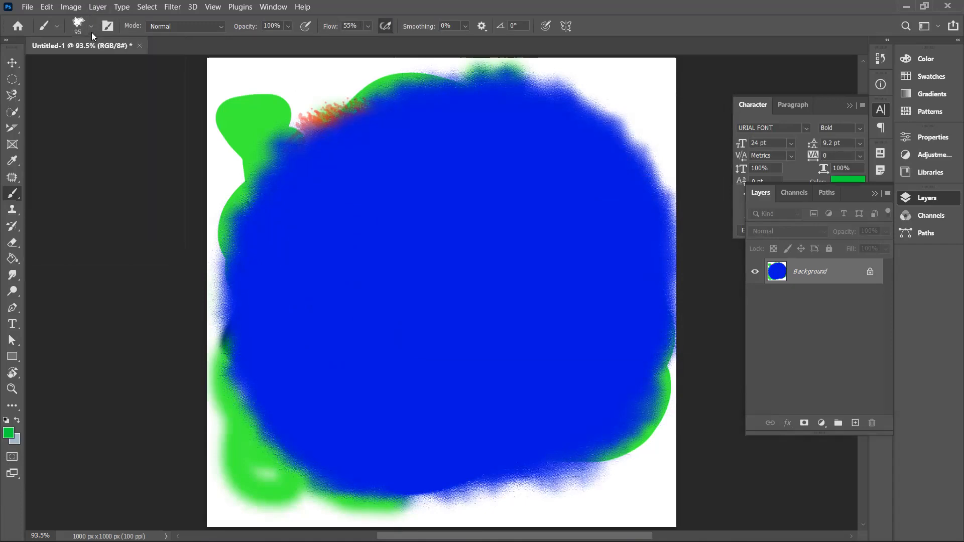
drag(449, 181, 393, 288)
mouse_move(435, 336)
mouse_down()
mouse_move(547, 247)
mouse_move(444, 188)
mouse_move(371, 374)
mouse_move(473, 212)
mouse_move(515, 326)
mouse_move(460, 356)
mouse_move(457, 296)
mouse_move(461, 379)
mouse_move(485, 427)
mouse_up()
Enlarge the charcoal brush to 250 px and paint textured green strokes and dabs over most of the blue area.
key(bracketright)
key(bracketright)
key(bracketright)
key(bracketright)
key(bracketright)
key(bracketright)
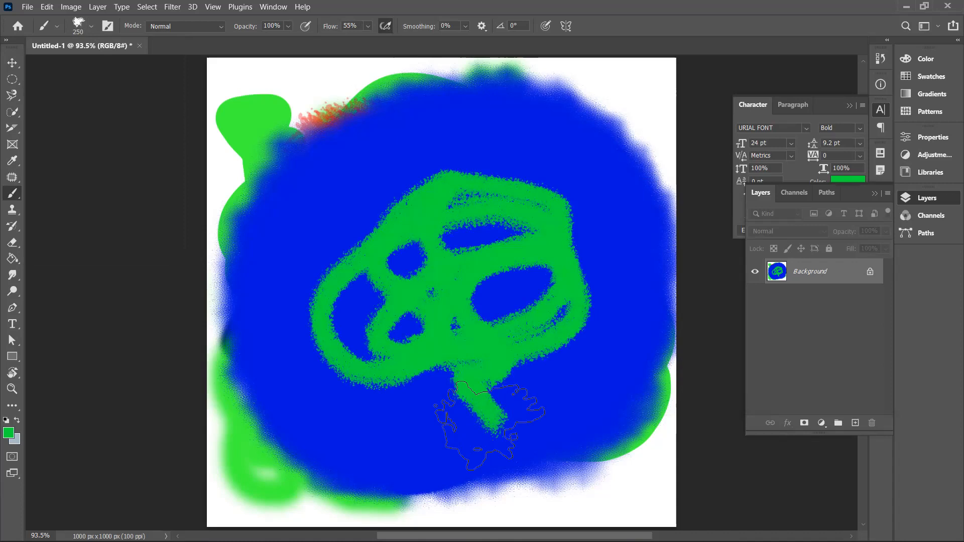
mouse_move(423, 216)
mouse_down()
mouse_move(354, 238)
mouse_move(332, 301)
mouse_move(418, 380)
mouse_move(539, 237)
mouse_move(475, 130)
mouse_move(384, 171)
mouse_move(330, 226)
mouse_move(296, 322)
mouse_move(341, 401)
mouse_move(536, 353)
mouse_move(615, 269)
mouse_move(650, 299)
mouse_move(663, 281)
mouse_up()
mouse_move(608, 210)
mouse_down()
mouse_move(623, 151)
mouse_move(640, 161)
mouse_move(620, 150)
mouse_up()
click(568, 459)
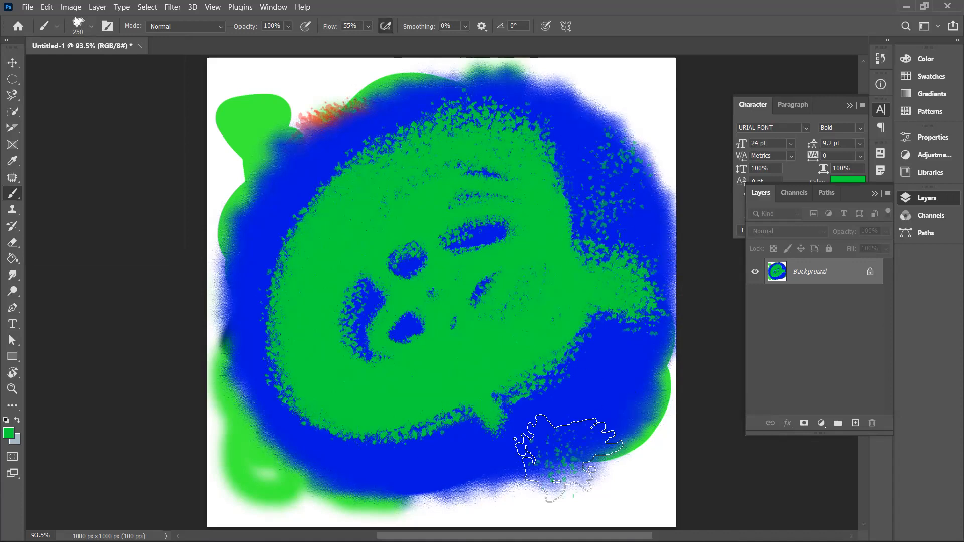
click(610, 377)
mouse_move(435, 445)
mouse_down()
mouse_move(369, 220)
mouse_move(332, 169)
mouse_move(275, 269)
mouse_move(361, 359)
mouse_move(381, 429)
mouse_move(358, 251)
mouse_move(515, 150)
mouse_move(464, 65)
mouse_move(388, 105)
mouse_move(283, 276)
mouse_move(594, 169)
mouse_move(616, 241)
mouse_move(502, 341)
mouse_up()
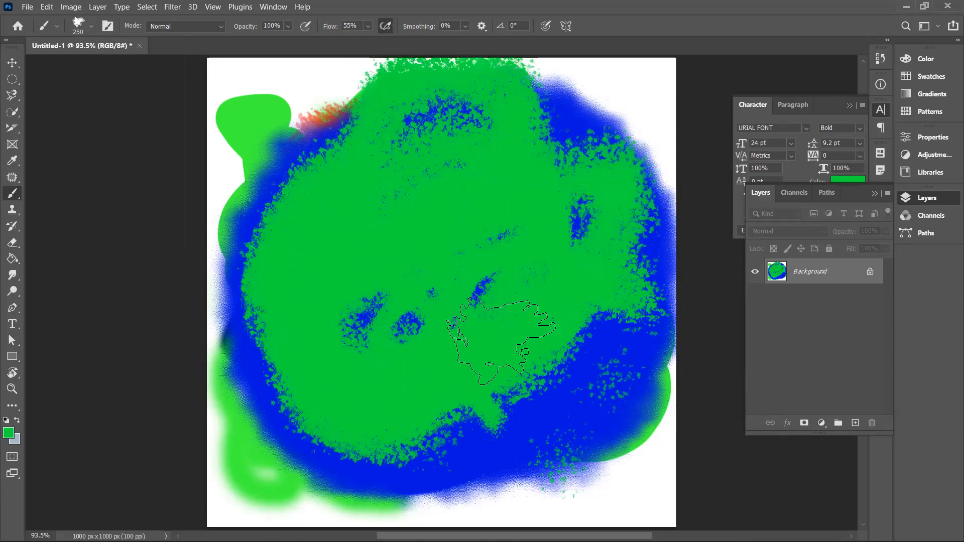
Choose the KYLE Bonus Chunky Charcoal preset and change the foreground colour to red, e00010.
click(90, 28)
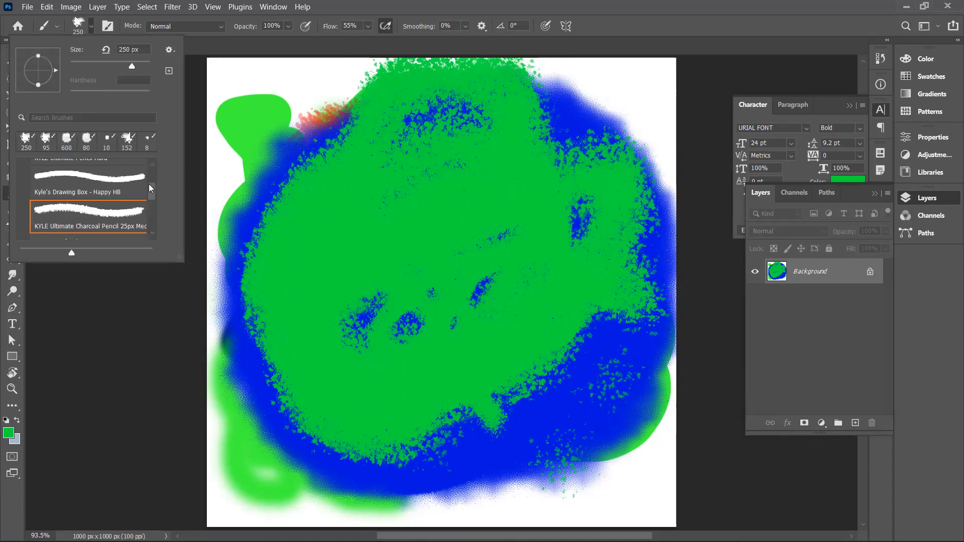
drag(149, 190, 152, 201)
click(113, 194)
click(10, 434)
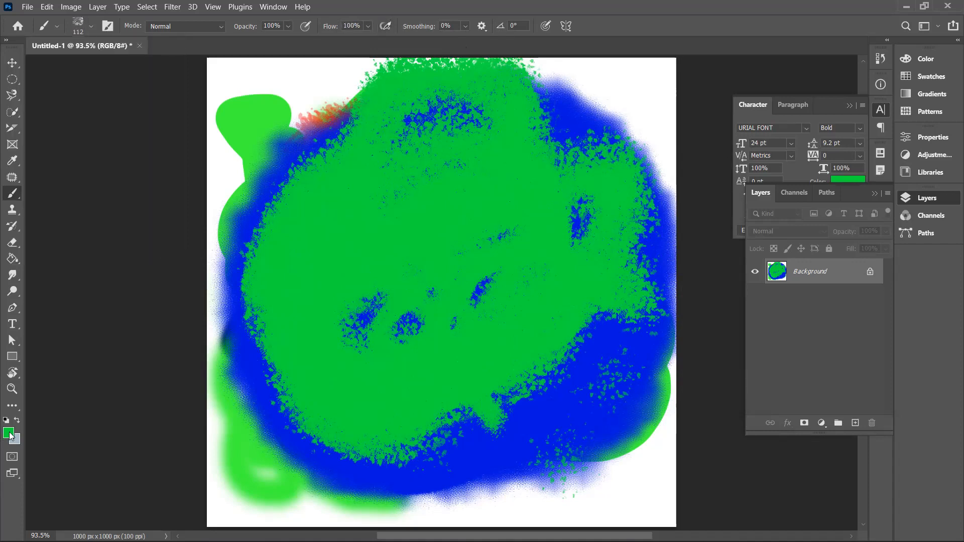
drag(578, 157, 570, 149)
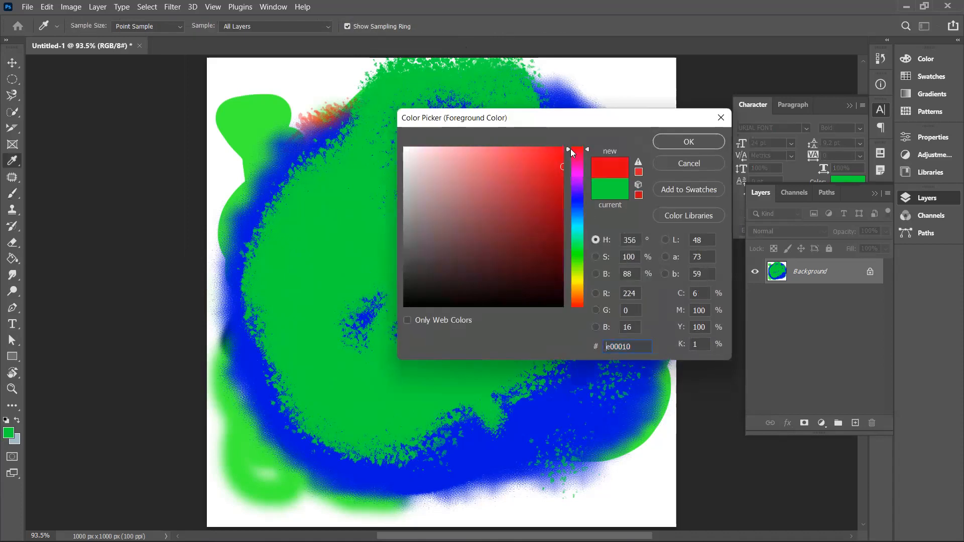
click(668, 141)
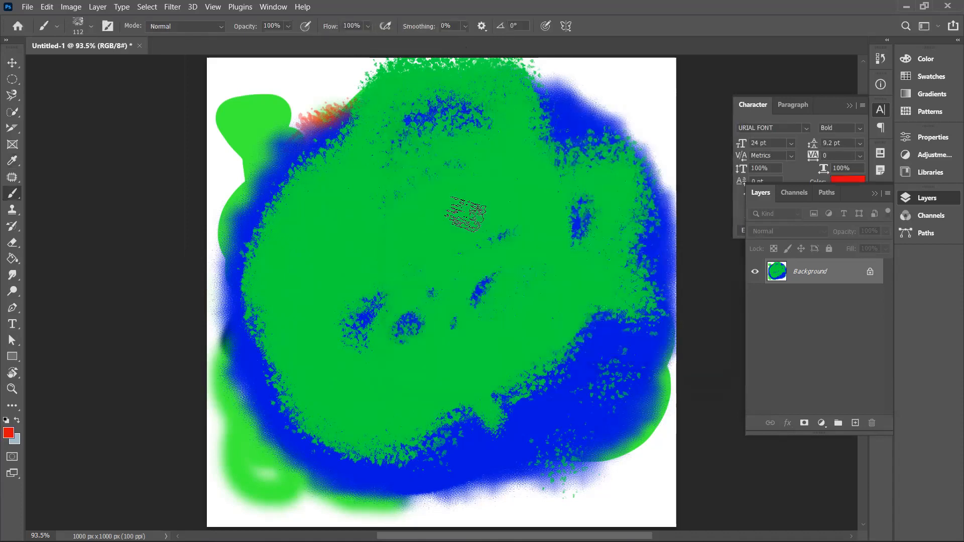
Paint a looping 112 px red stroke and cover most of the canvas in red with the brush enlarged to 464 px.
mouse_move(400, 334)
mouse_down()
mouse_move(386, 236)
mouse_move(575, 148)
mouse_move(482, 269)
mouse_move(462, 356)
mouse_move(527, 405)
mouse_move(333, 391)
mouse_move(317, 189)
mouse_move(332, 173)
mouse_up()
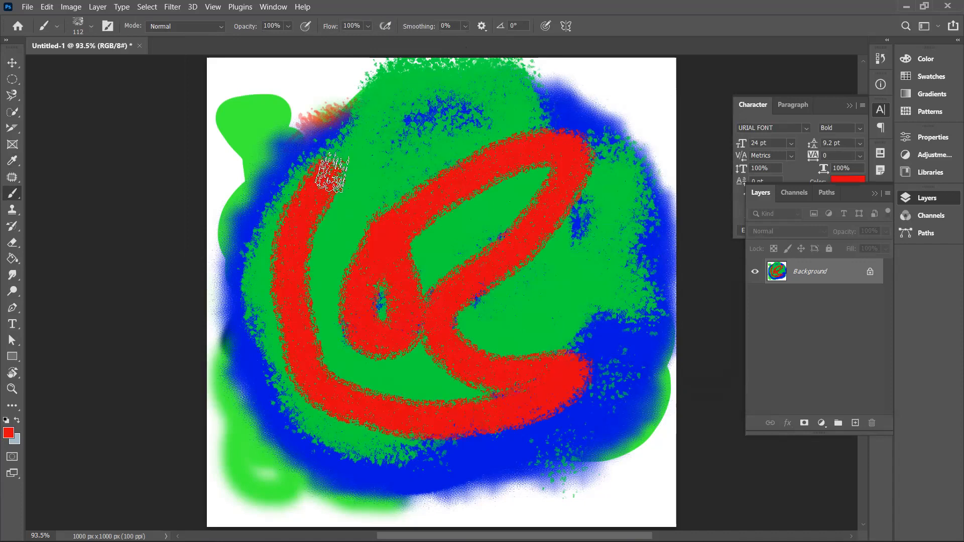
click(94, 25)
drag(112, 68, 141, 66)
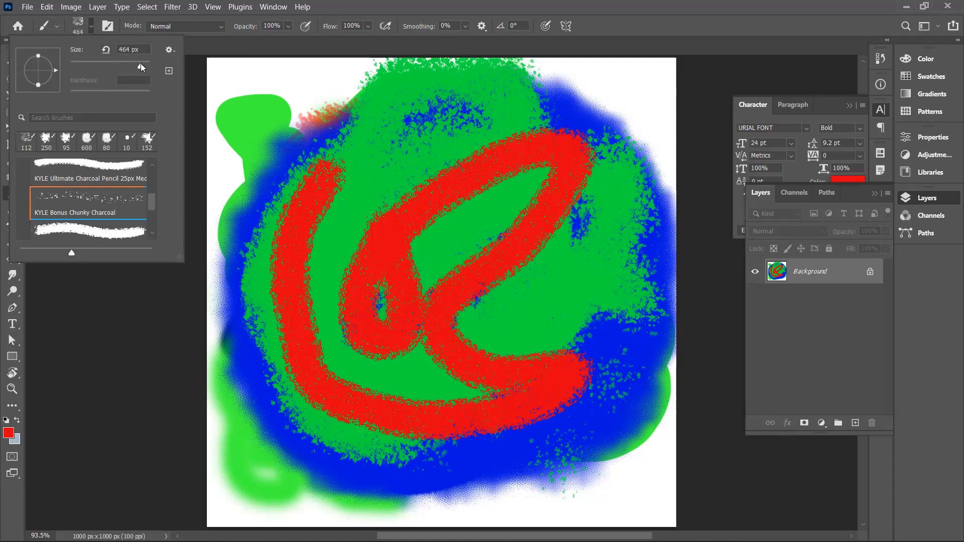
click(89, 29)
mouse_move(336, 259)
mouse_down()
mouse_move(495, 299)
mouse_move(302, 292)
mouse_move(434, 167)
mouse_move(565, 244)
mouse_move(464, 366)
mouse_move(245, 321)
mouse_move(517, 296)
mouse_move(395, 378)
mouse_move(344, 392)
mouse_up()
drag(492, 318, 592, 403)
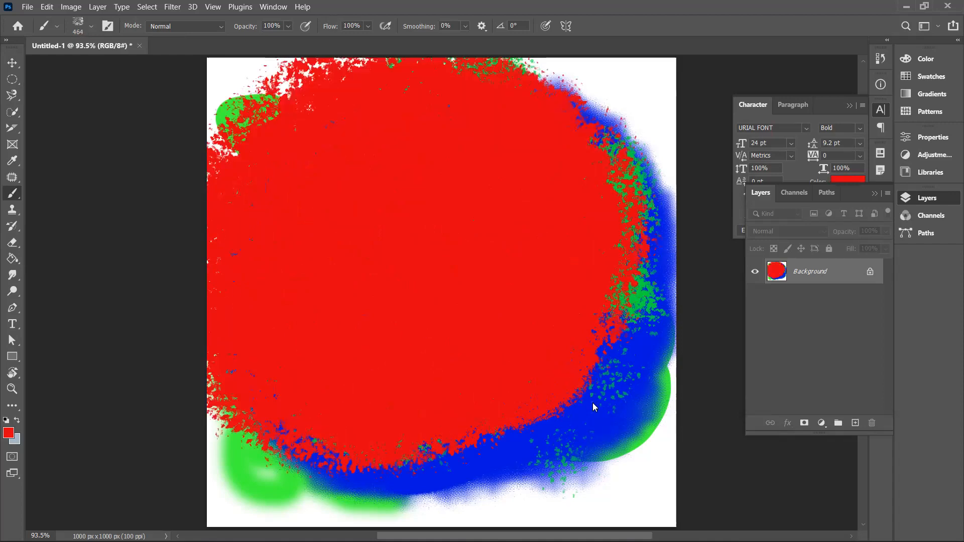
click(451, 471)
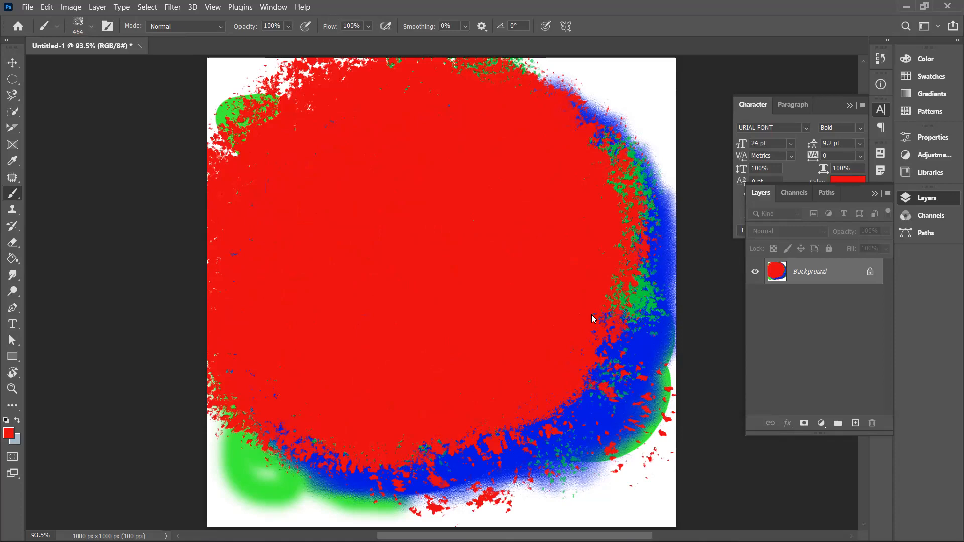
Collapse Dry Media Brushes, expand Special Effects Brushes and choose the Kyle's Concept Brushes - Foliage Mix 2 preset.
click(92, 28)
drag(152, 206, 159, 177)
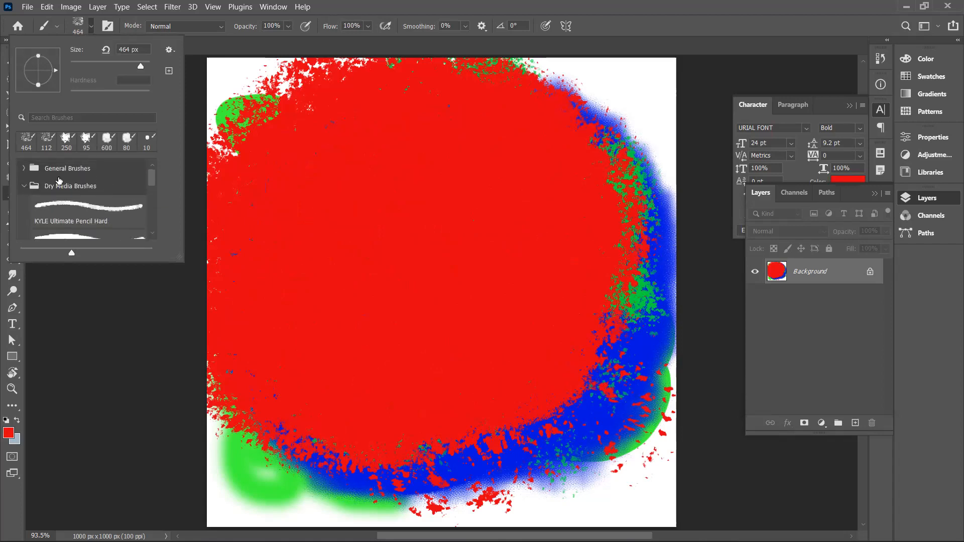
click(24, 186)
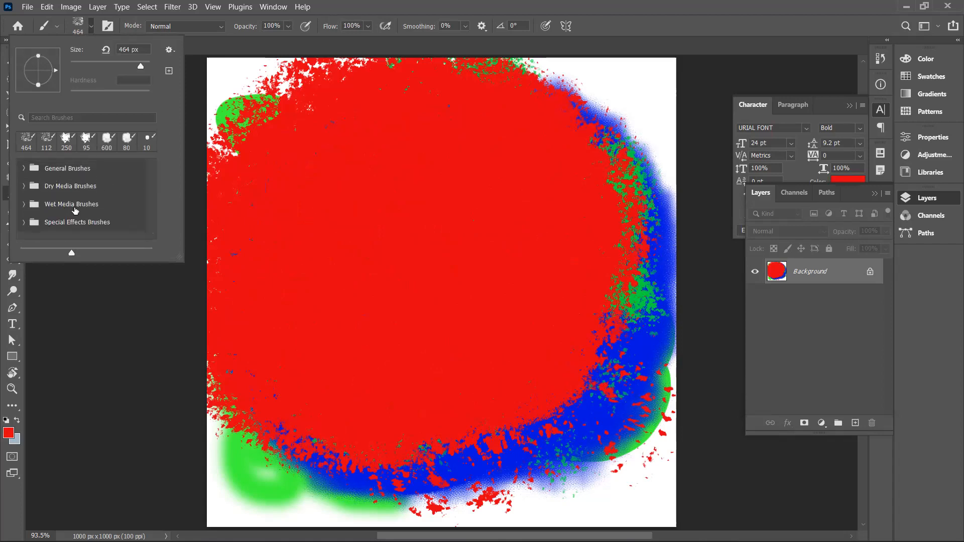
scroll(115, 205, down, 1)
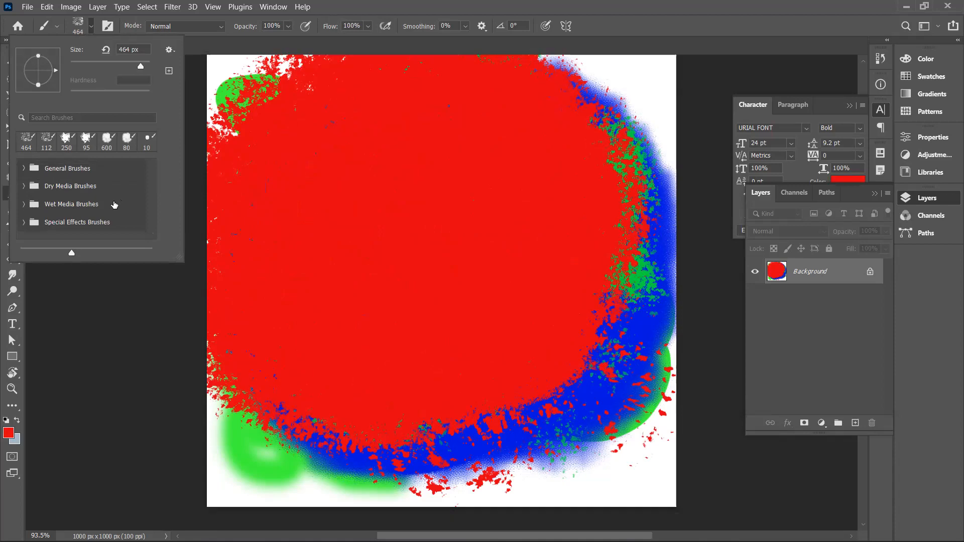
click(24, 223)
scroll(95, 216, down, 3)
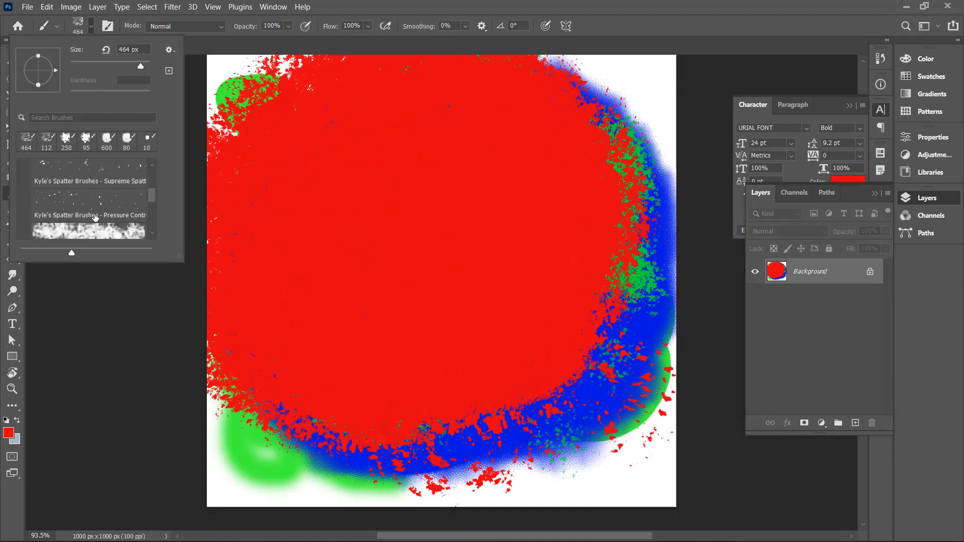
scroll(93, 205, down, 5)
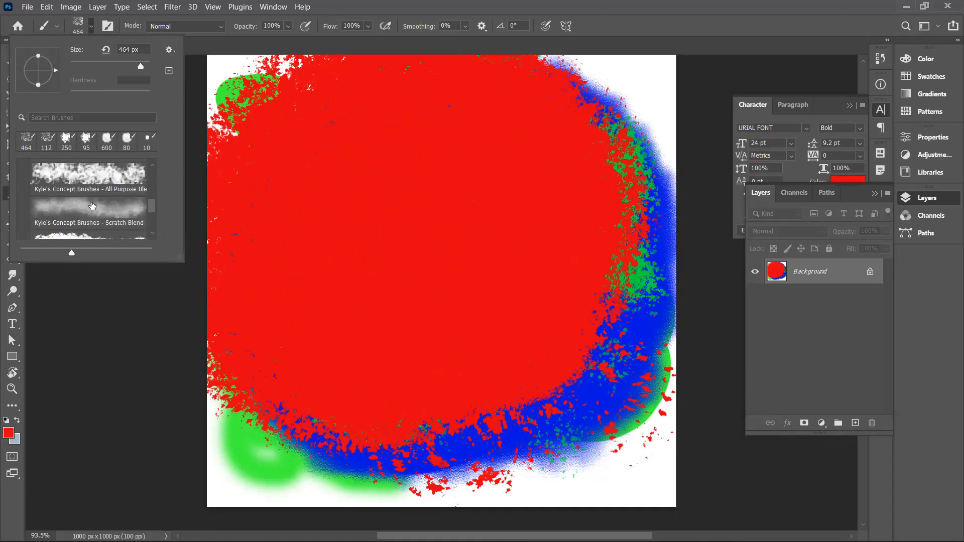
click(85, 208)
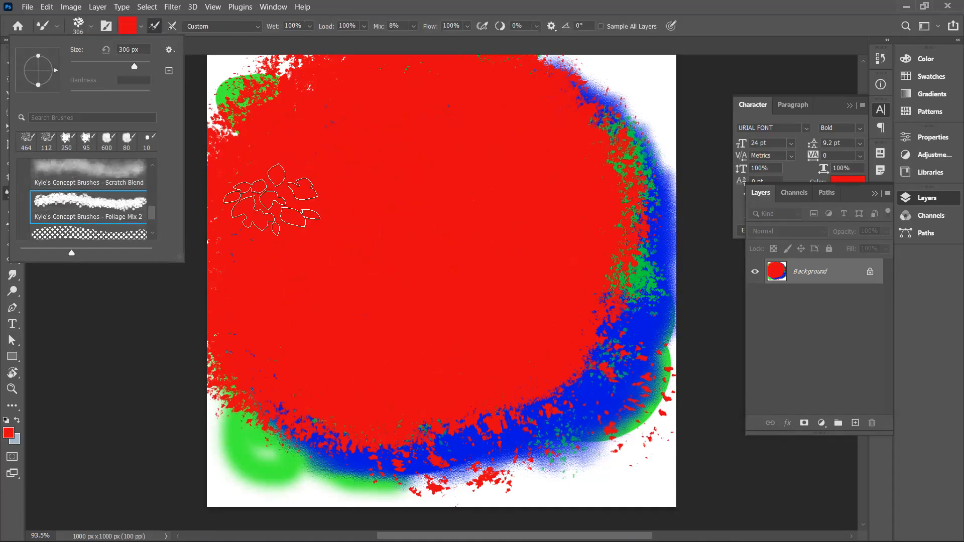
Set the mixer brush colour to dark green, 026400, and paint foliage over most of the canvas.
click(131, 28)
click(578, 255)
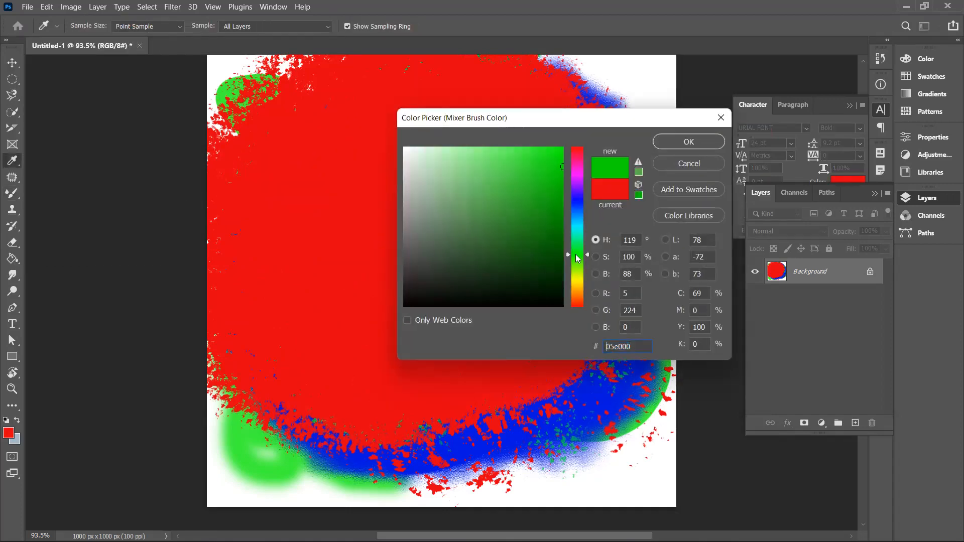
drag(556, 237, 563, 244)
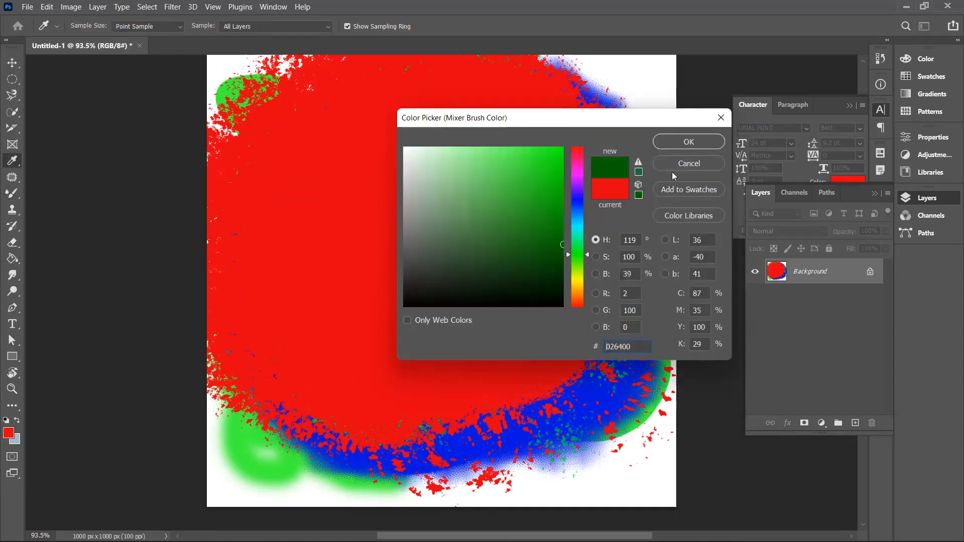
click(690, 142)
click(301, 201)
mouse_move(412, 201)
mouse_down()
mouse_move(349, 354)
mouse_move(437, 294)
mouse_move(292, 226)
mouse_move(310, 183)
mouse_move(345, 317)
mouse_move(505, 304)
mouse_move(527, 161)
mouse_move(588, 239)
mouse_move(280, 399)
mouse_move(285, 387)
mouse_move(301, 387)
mouse_move(618, 442)
mouse_move(455, 403)
mouse_move(362, 477)
mouse_up()
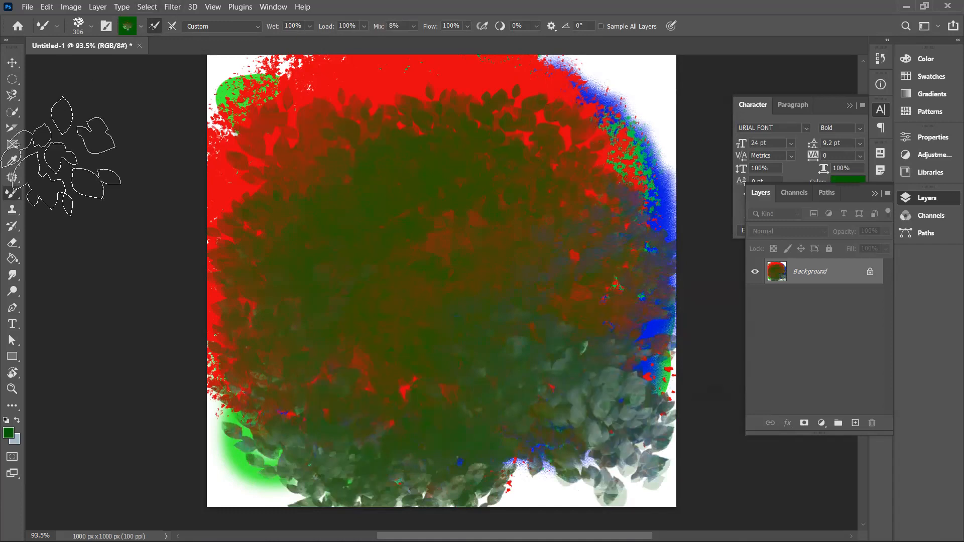
Switch to the regular Brush tool and cover most of the canvas centre with opaque dark green.
right_click(13, 199)
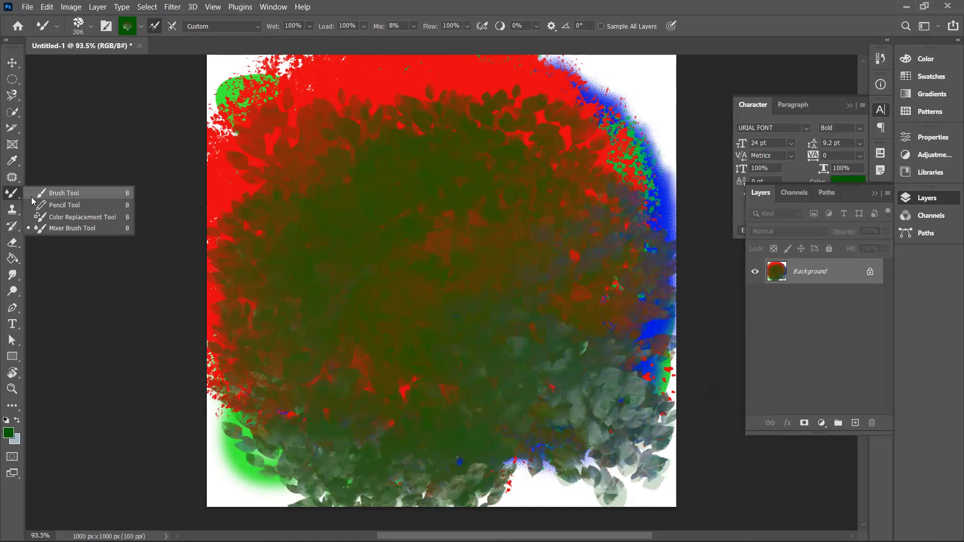
click(61, 193)
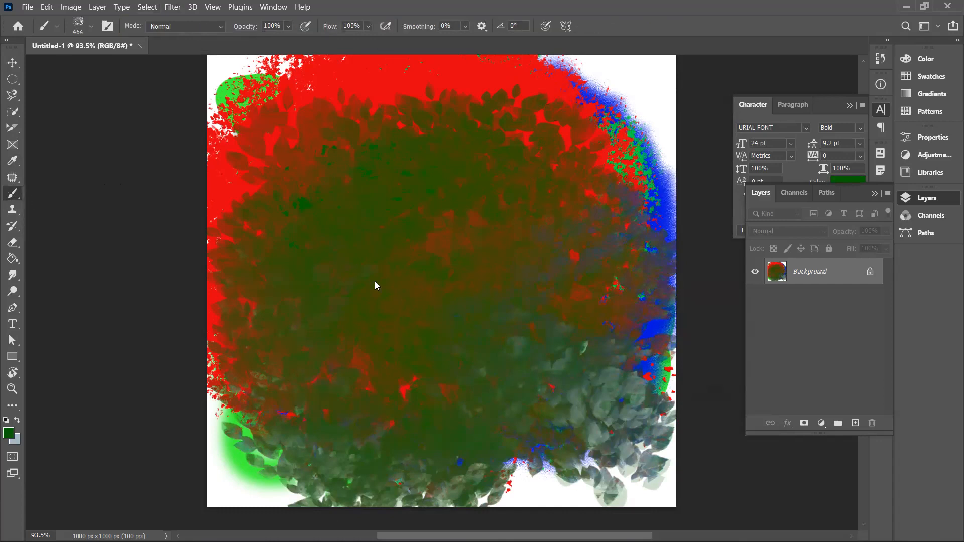
mouse_move(601, 218)
mouse_down()
mouse_move(509, 204)
mouse_move(533, 268)
mouse_move(543, 371)
mouse_up()
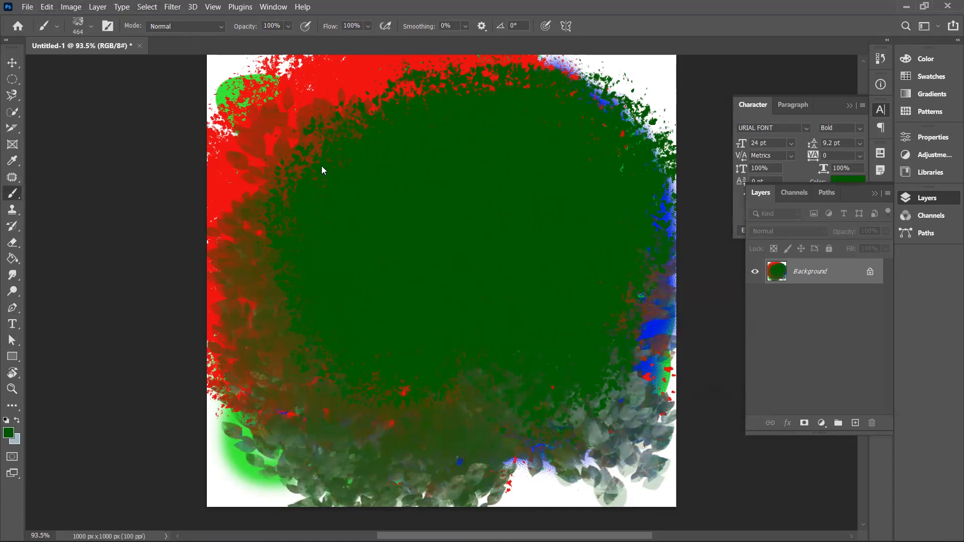
Change the foreground colour to white, ffffff, and fill the Background layer with it.
click(8, 432)
text(ffffff)
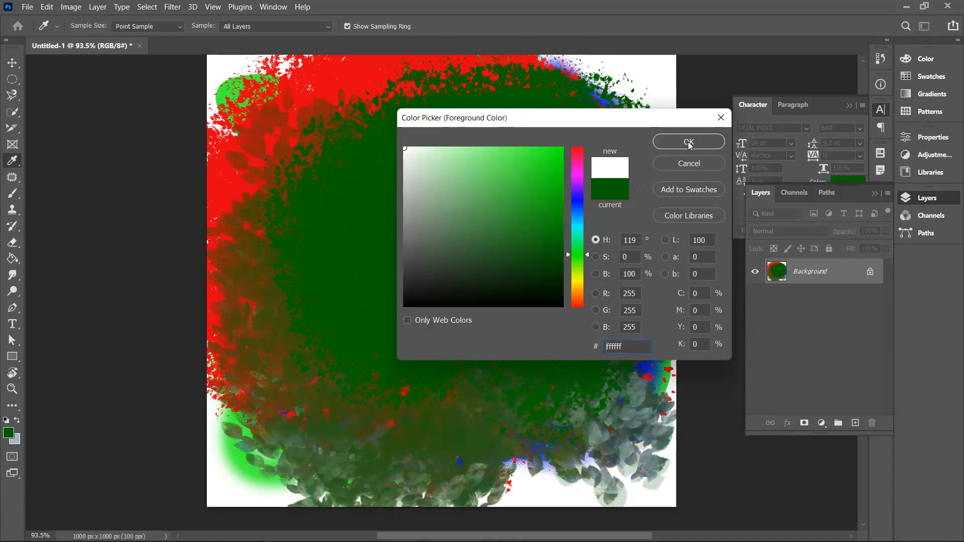
click(689, 144)
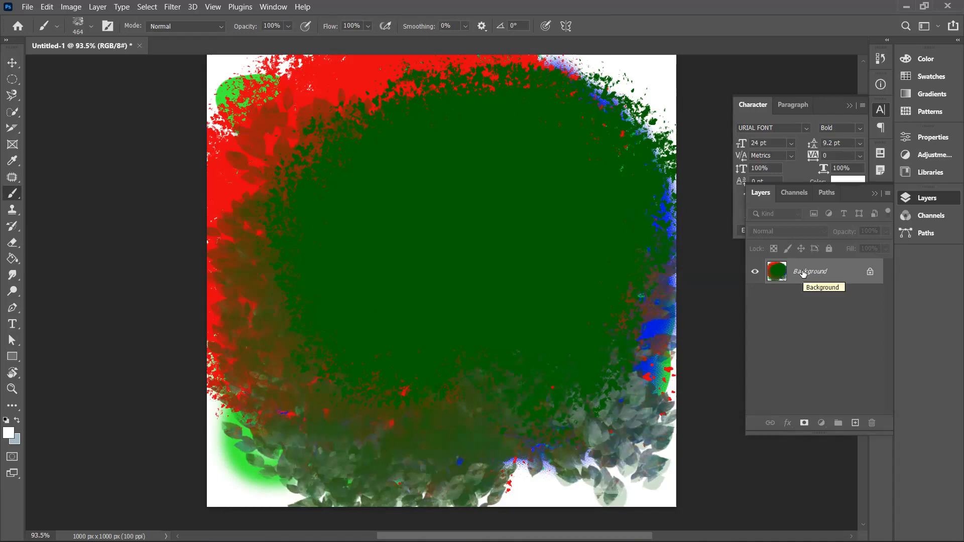
key(alt+BackSpace)
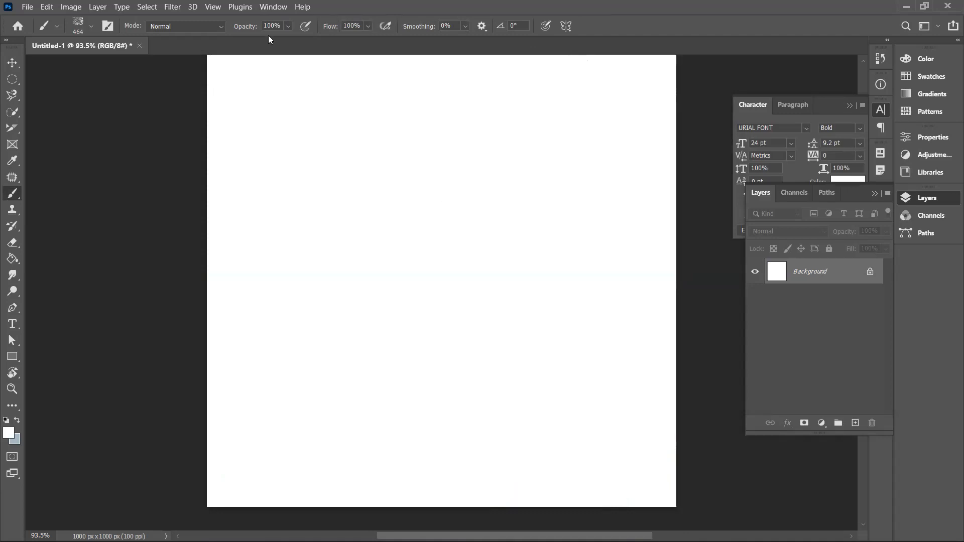
Switch to the Pencil tool and set its size to 155 px.
click(91, 27)
click(90, 25)
click(14, 199)
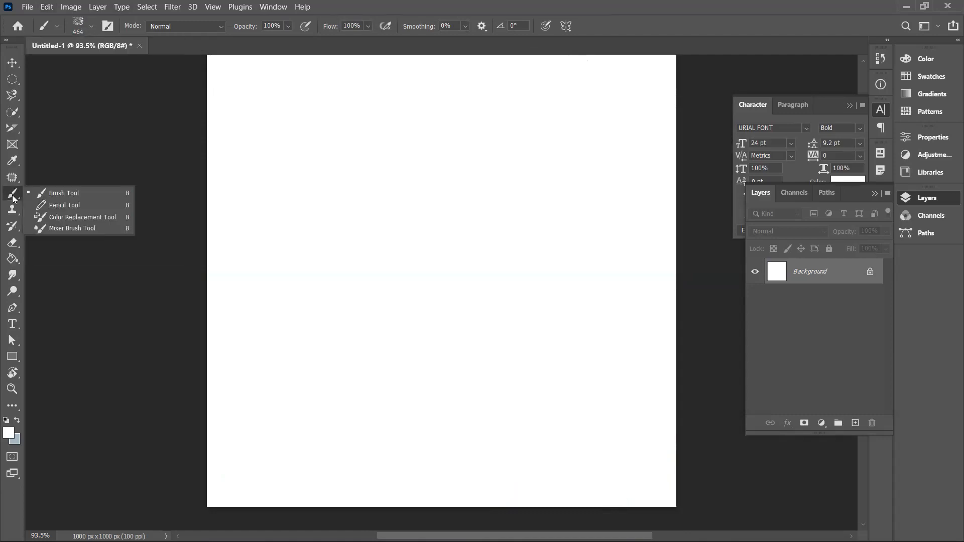
click(75, 205)
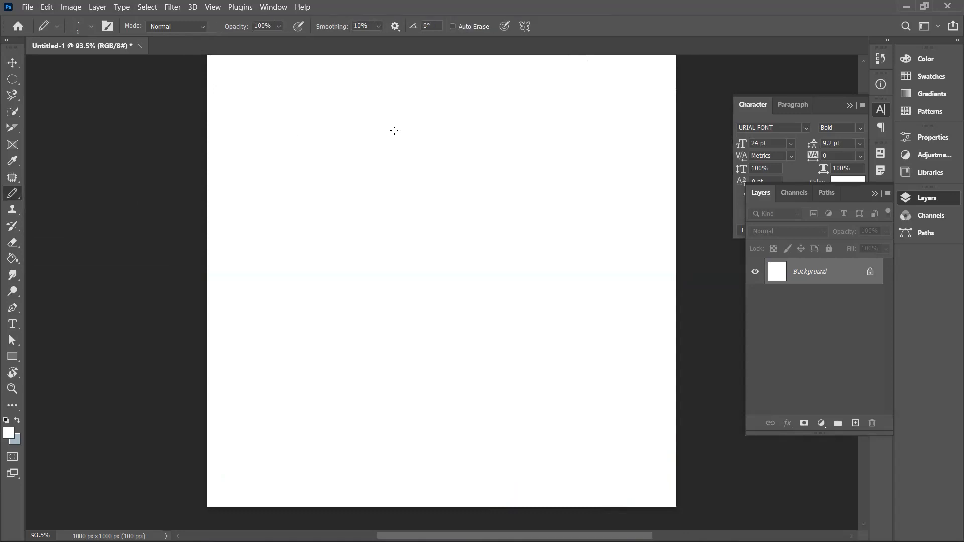
click(90, 28)
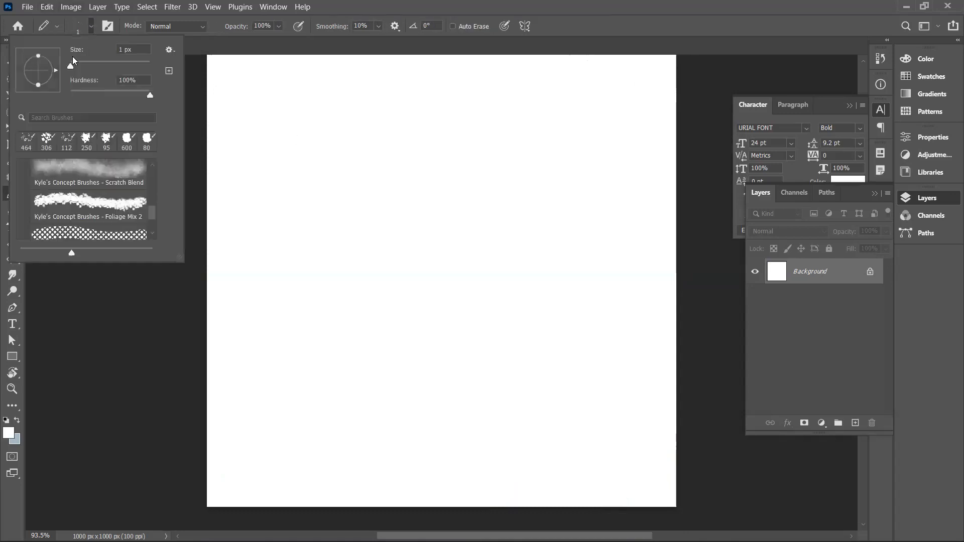
drag(72, 67, 121, 67)
click(92, 27)
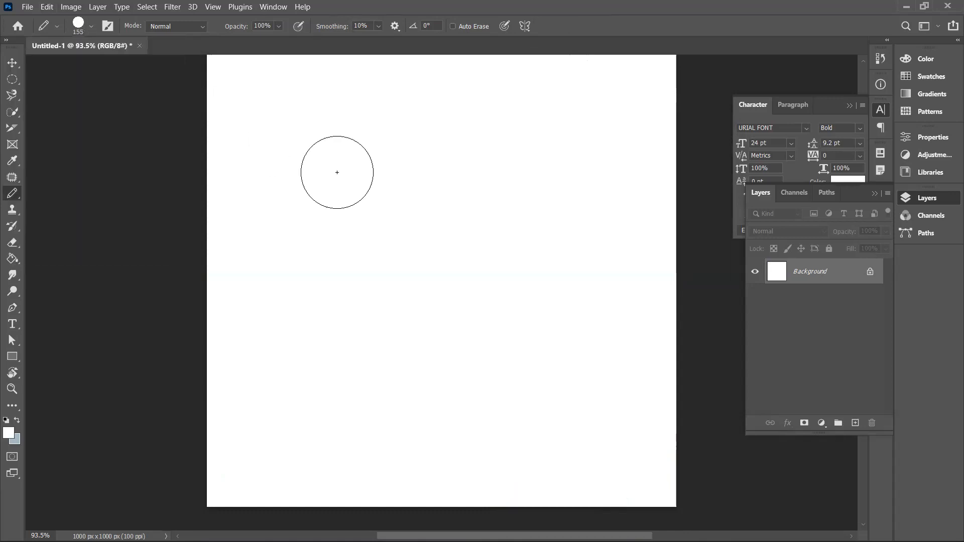
Expand Dry Media Brushes in the brush presets and choose the KYLE Ultimate Pencil Hard preset.
click(91, 23)
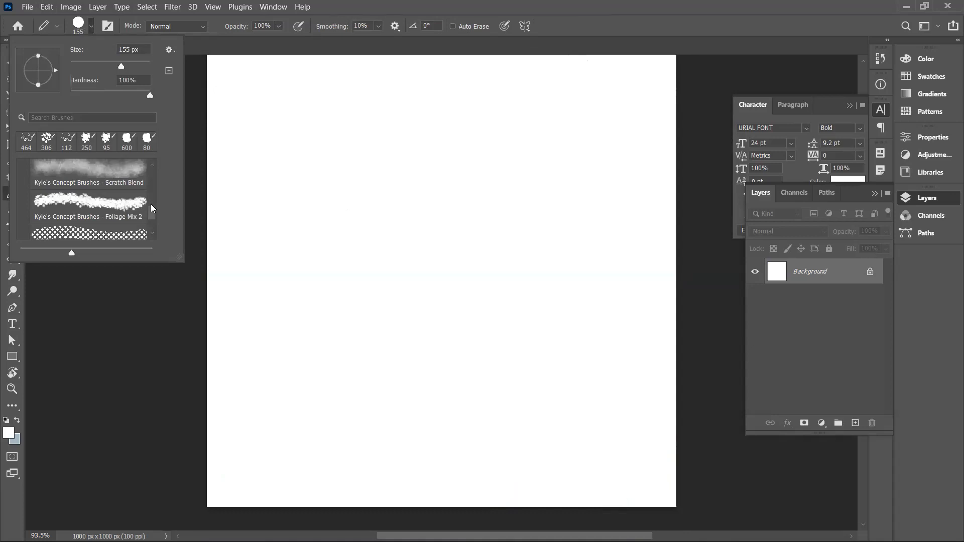
drag(152, 211, 153, 158)
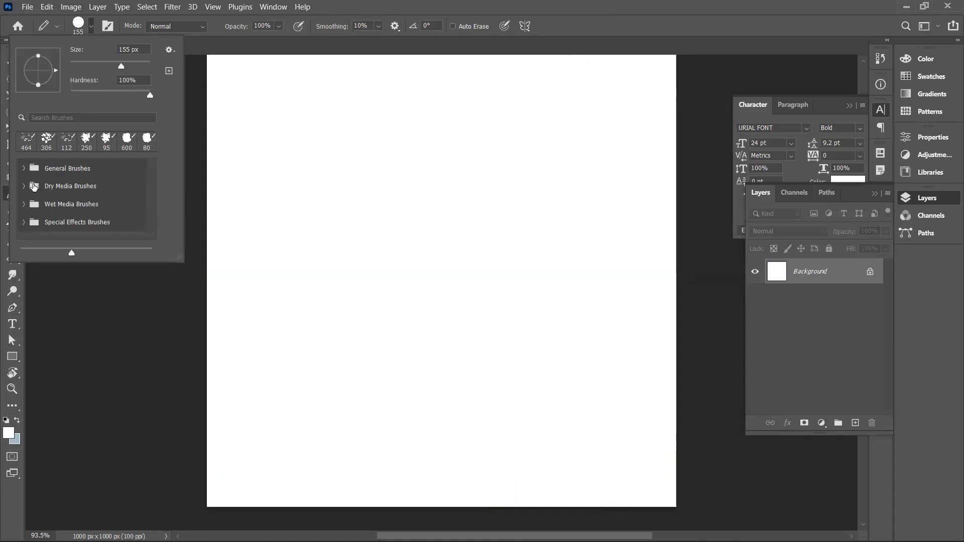
click(24, 186)
click(58, 203)
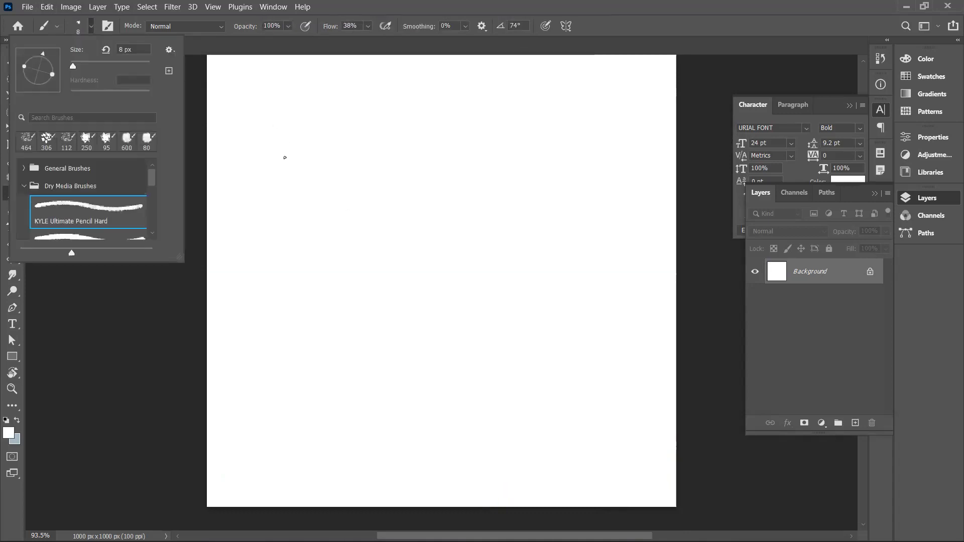
click(349, 172)
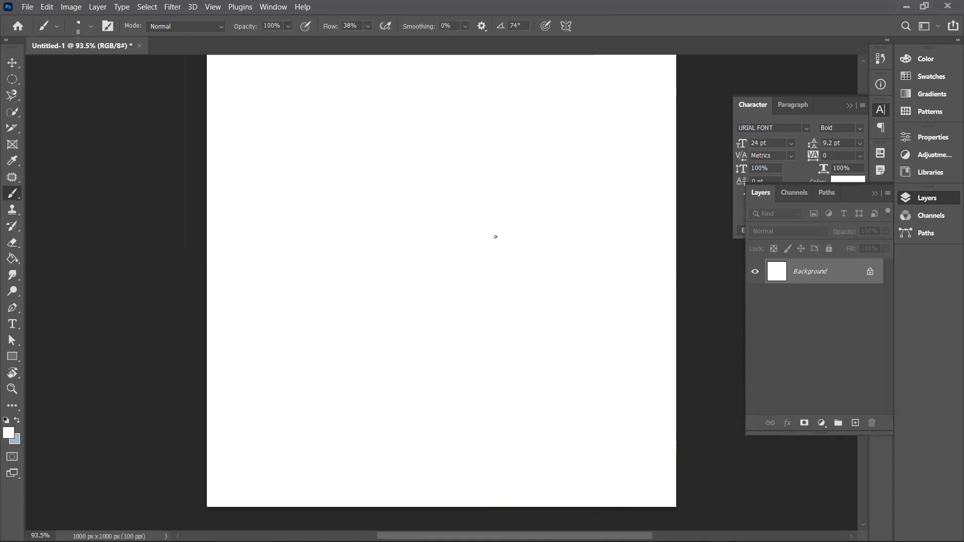
Change the foreground colour to dark gold, ad9300.
click(13, 436)
drag(586, 300, 585, 285)
drag(554, 195, 570, 202)
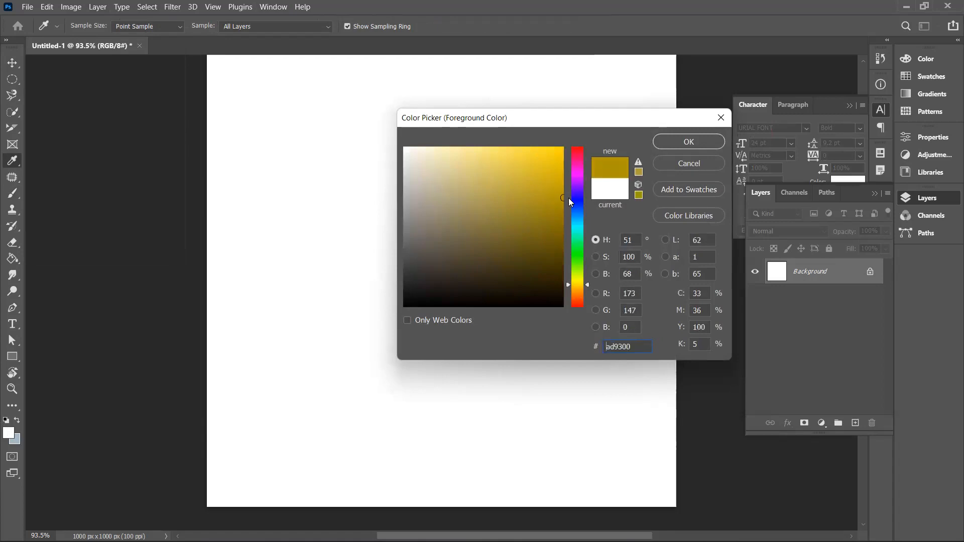
click(709, 139)
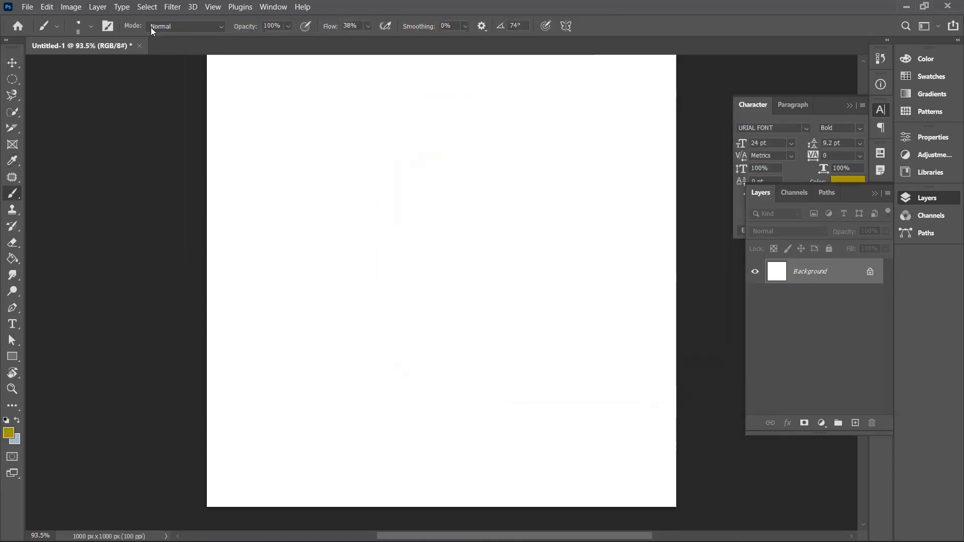
Enlarge the KYLE Ultimate Pencil Hard brush to 81 px and paint a looping gold stroke across the canvas.
click(91, 26)
drag(73, 66, 101, 67)
mouse_move(388, 212)
mouse_down()
mouse_move(324, 281)
mouse_move(458, 397)
mouse_move(523, 284)
mouse_move(494, 123)
mouse_move(498, 247)
mouse_move(441, 171)
mouse_move(420, 109)
mouse_move(345, 220)
mouse_move(278, 179)
mouse_up()
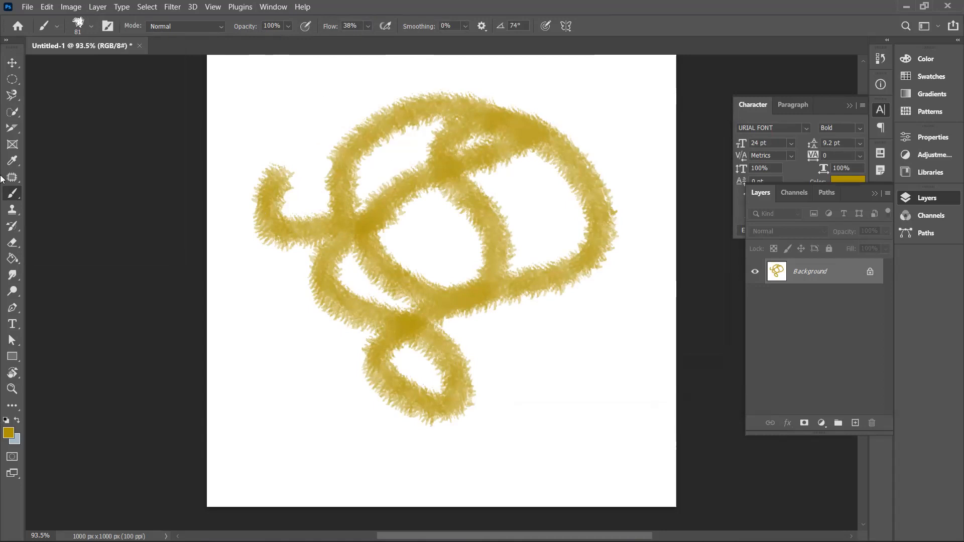
Switch to the Pencil tool and paint broad 155 px gold strokes over most of the looping stroke.
right_click(20, 195)
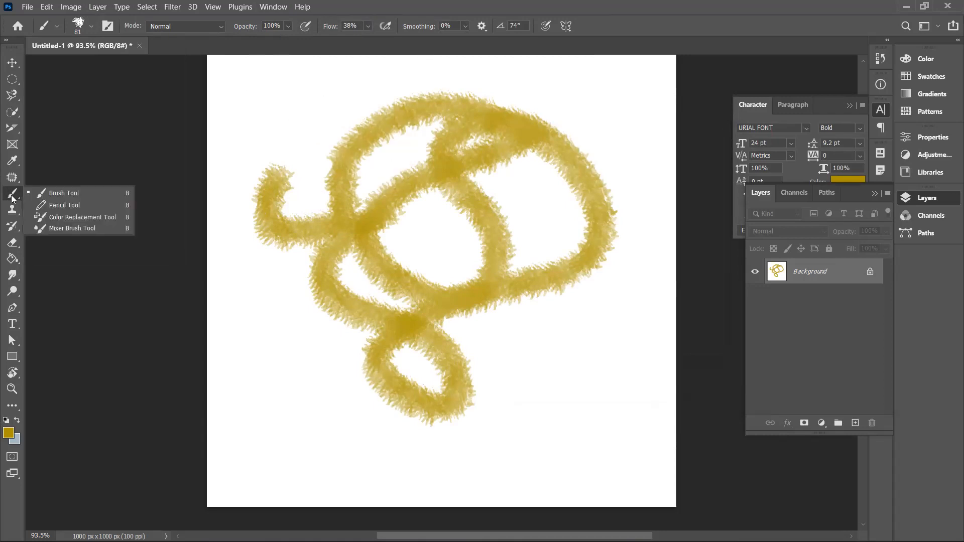
click(43, 210)
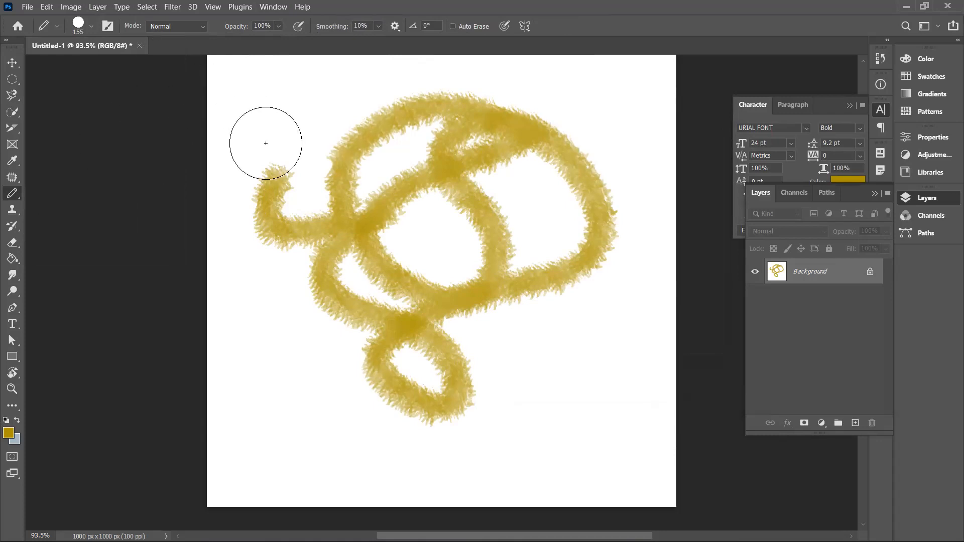
drag(321, 136, 271, 217)
mouse_move(273, 310)
mouse_down()
mouse_move(303, 374)
mouse_move(431, 293)
mouse_move(441, 138)
mouse_move(557, 183)
mouse_move(409, 268)
mouse_move(500, 280)
mouse_move(384, 171)
mouse_move(430, 282)
mouse_move(404, 399)
mouse_move(519, 431)
mouse_move(537, 289)
mouse_move(599, 319)
mouse_move(522, 399)
mouse_move(581, 299)
mouse_move(599, 216)
mouse_up()
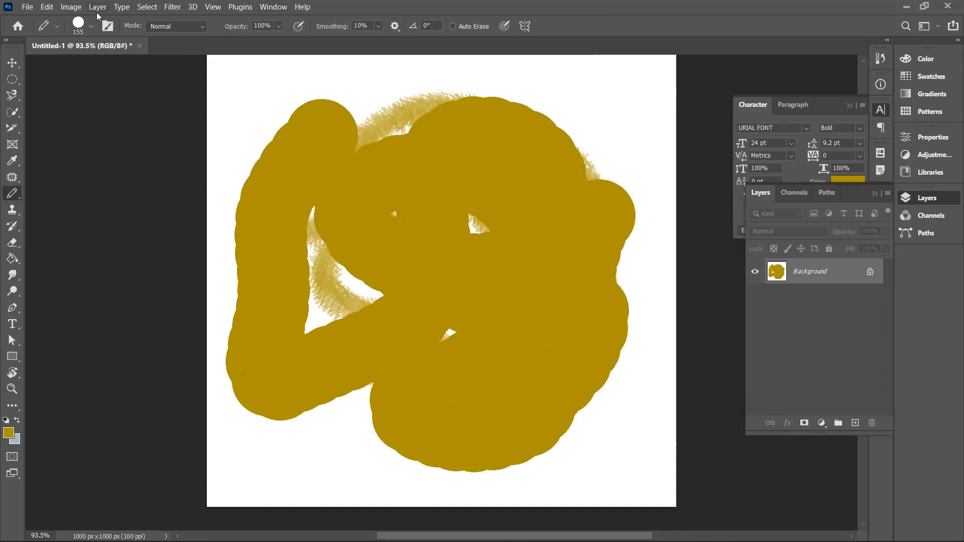
Reduce the pencil size to 23 px.
click(92, 30)
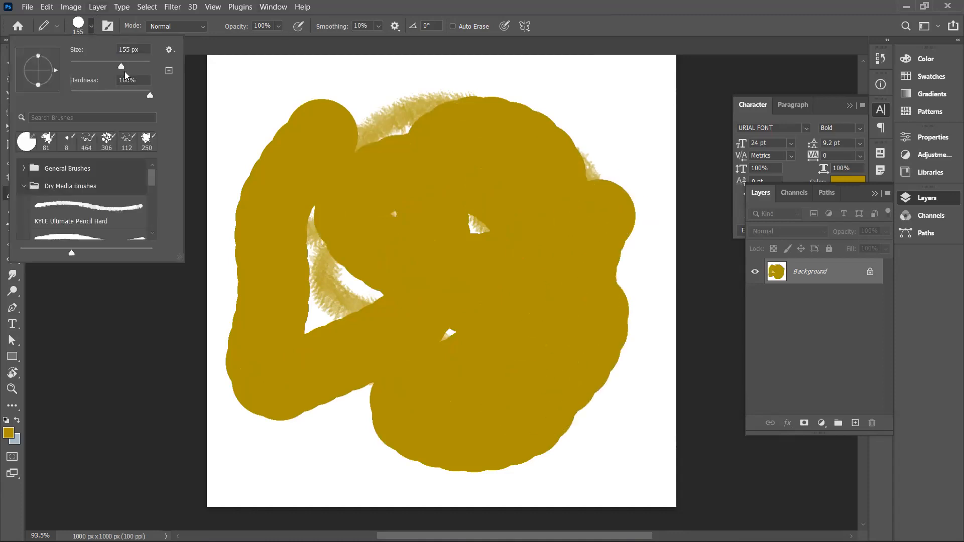
drag(122, 69, 80, 69)
click(92, 31)
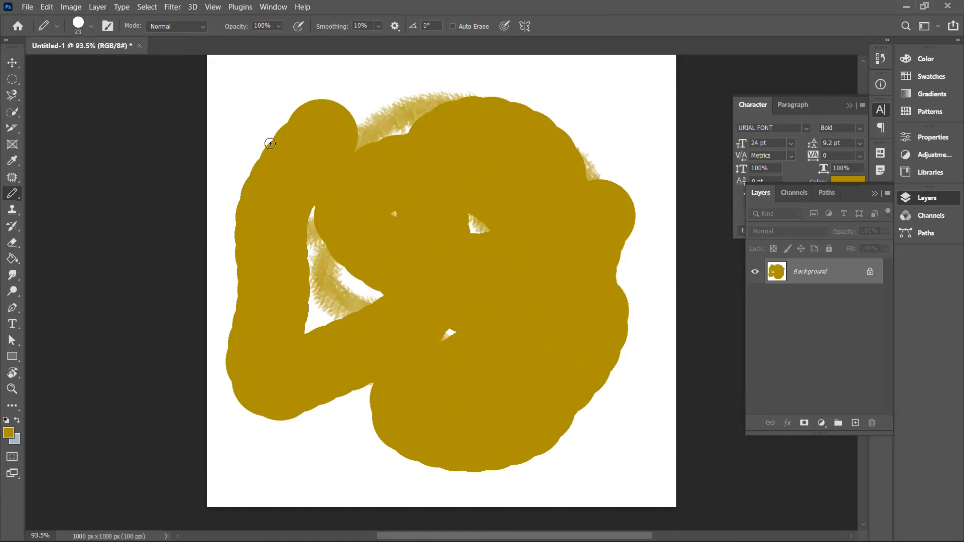
Change the foreground colour to purple, 8a00ad, and draw looping pencil lines over the gold area.
click(9, 435)
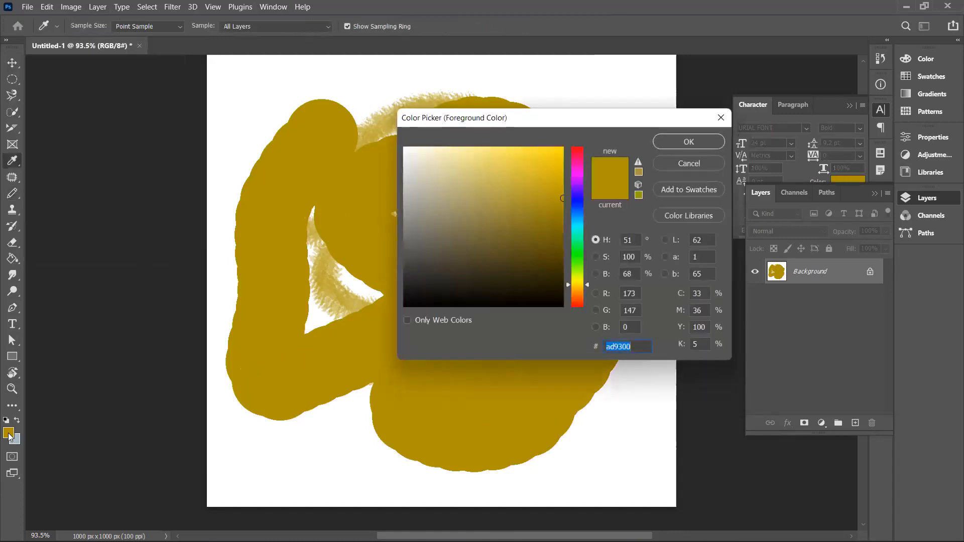
click(577, 179)
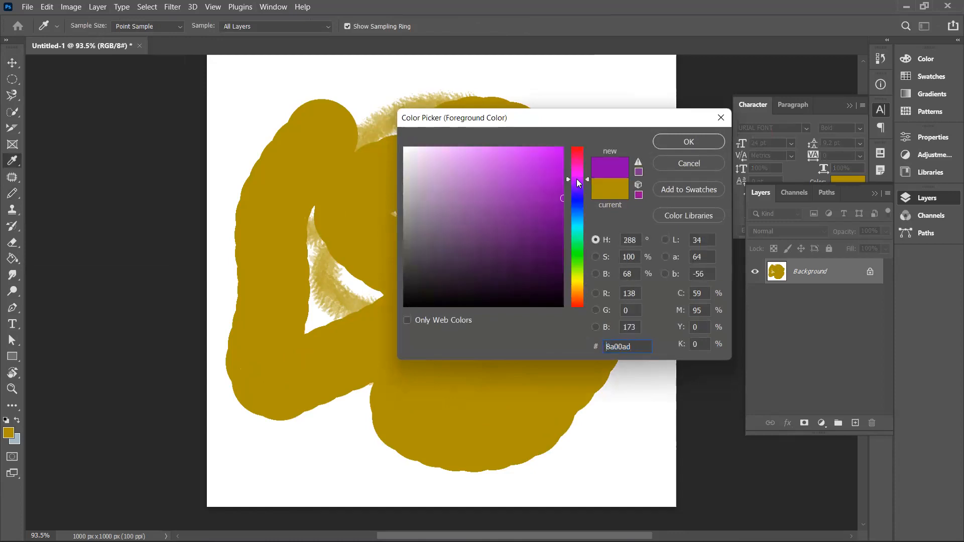
click(681, 143)
mouse_move(435, 192)
mouse_down()
mouse_move(552, 223)
mouse_move(409, 268)
mouse_up()
mouse_move(388, 237)
mouse_down()
mouse_move(458, 475)
mouse_move(612, 342)
mouse_move(477, 362)
mouse_move(490, 275)
mouse_move(352, 226)
mouse_move(317, 409)
mouse_up()
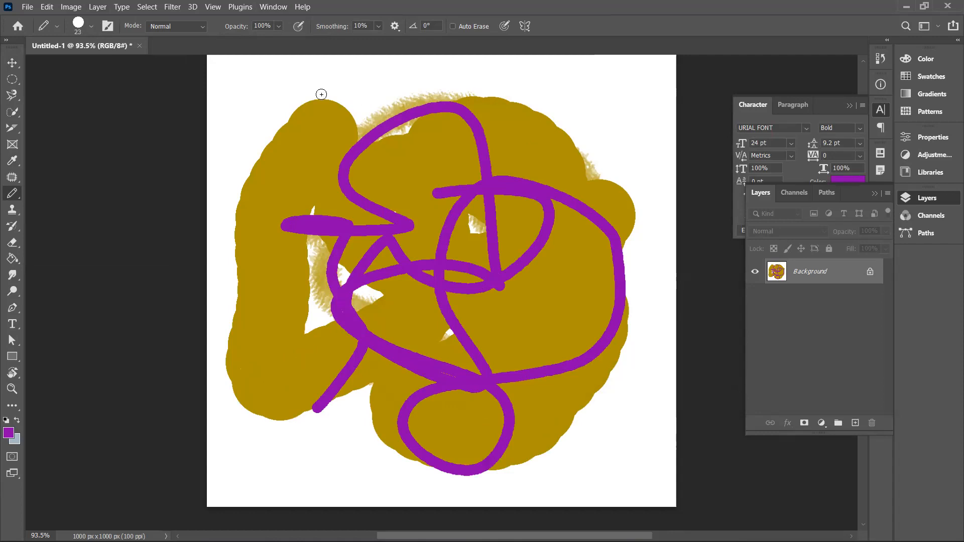
Switch to the Color Replacement tool.
right_click(13, 200)
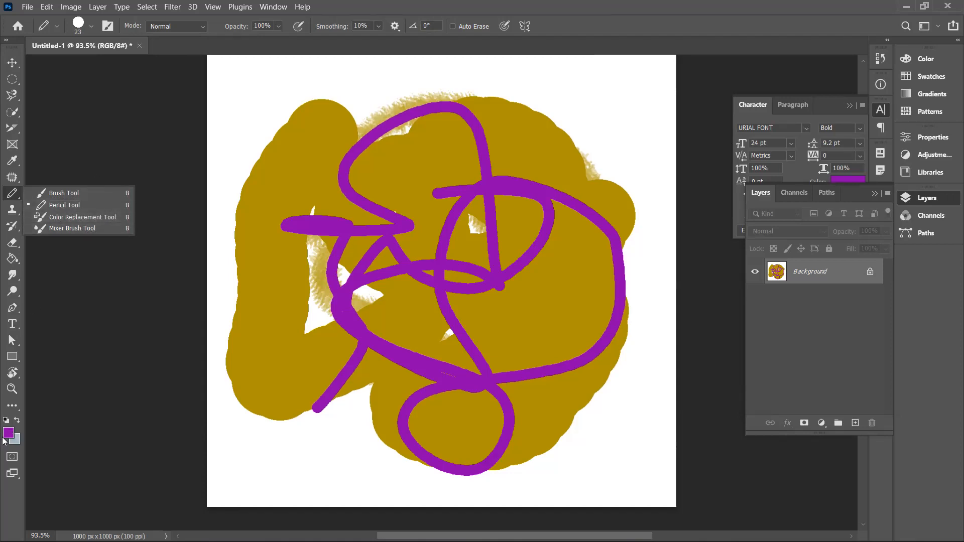
click(68, 213)
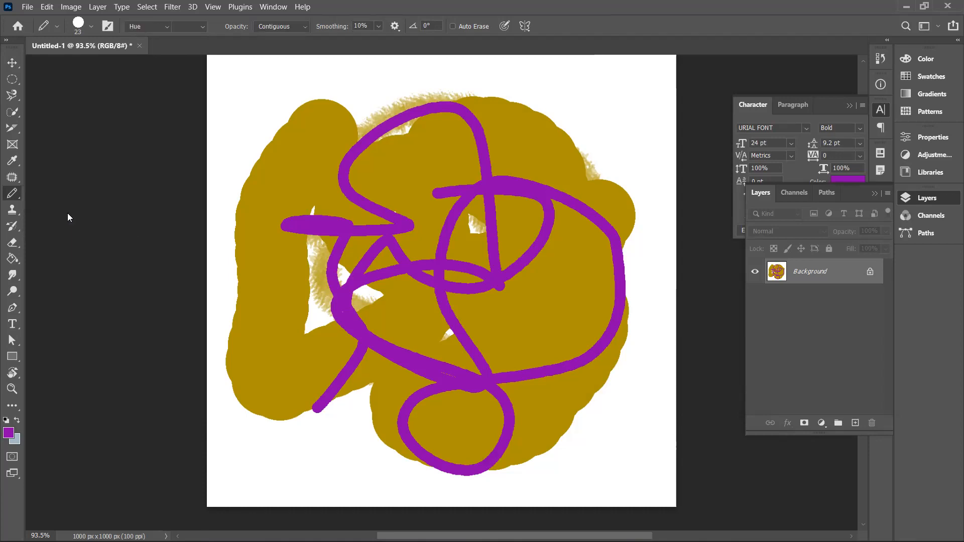
key(bracketright)
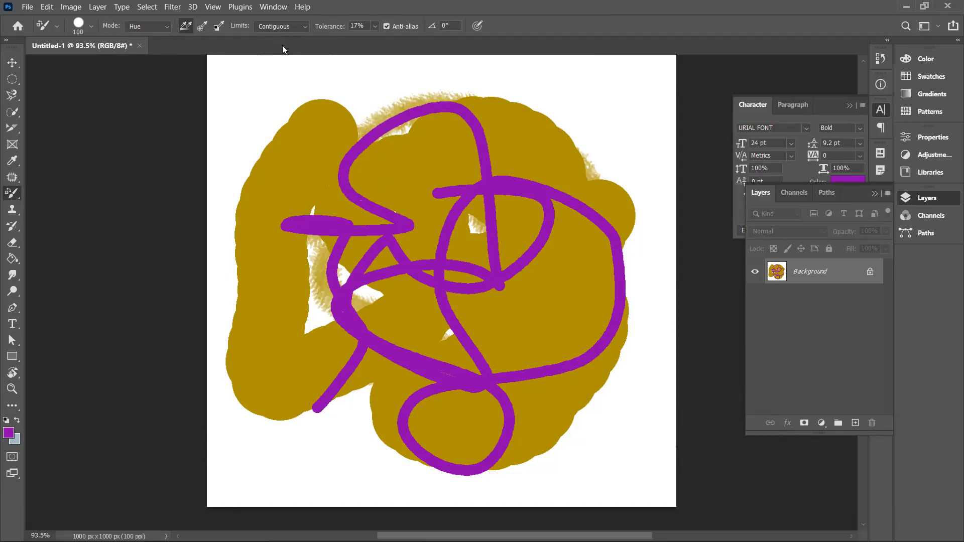
Open the red Vals Day T-shirt image from the Downloads folder as a separate document.
click(307, 527)
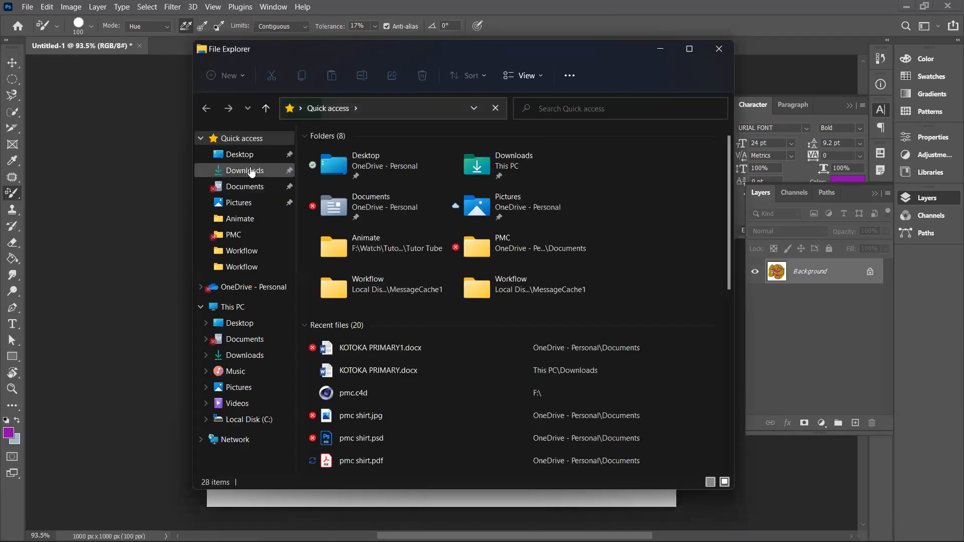
click(238, 170)
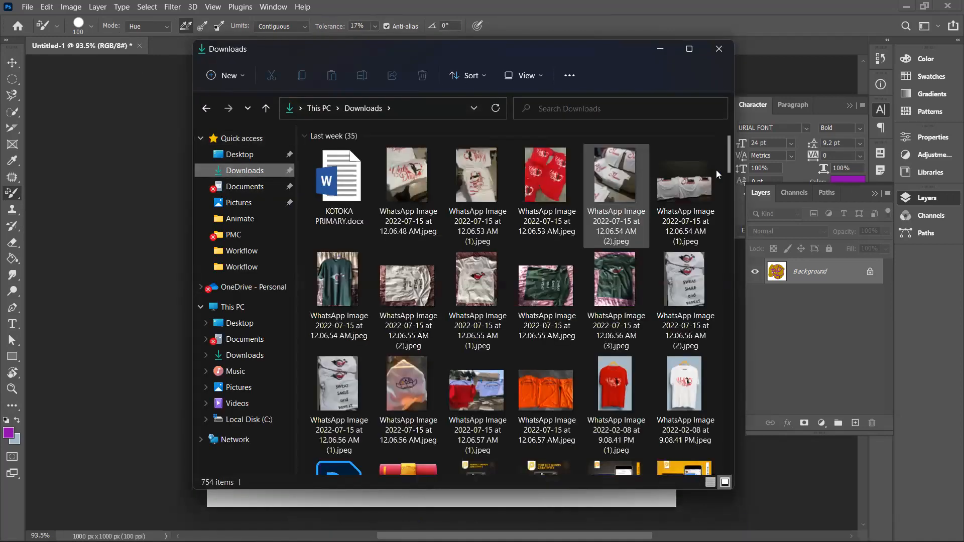
mouse_move(728, 158)
mouse_down()
mouse_move(730, 173)
mouse_move(729, 157)
mouse_up()
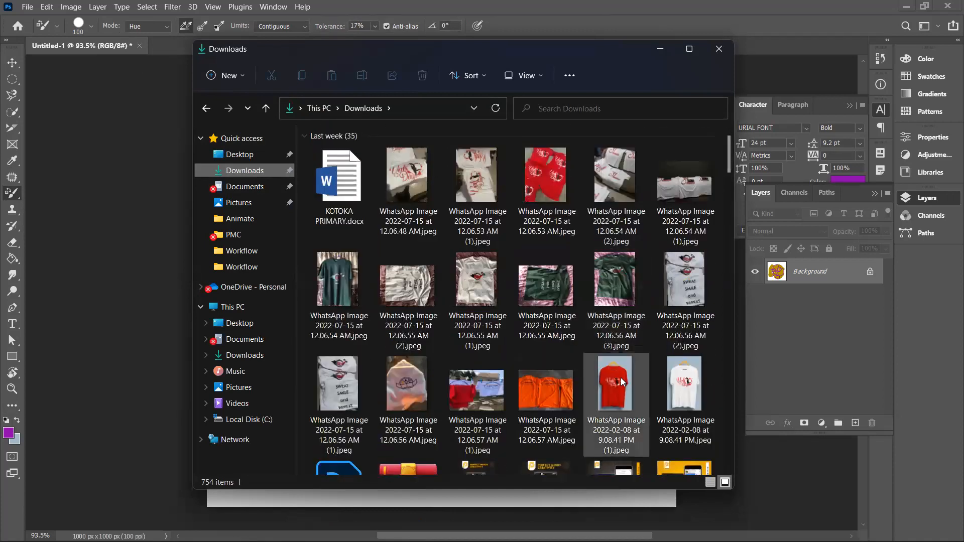
mouse_move(617, 389)
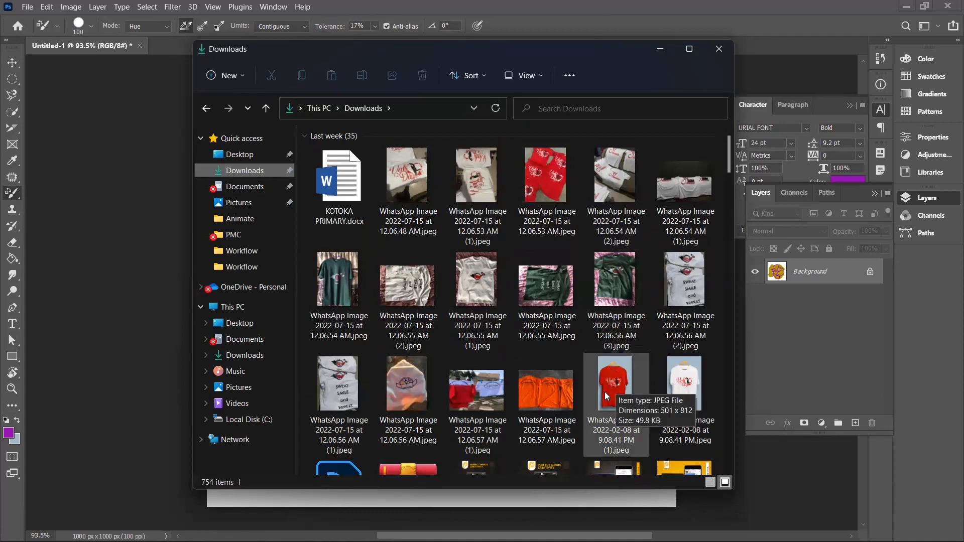
drag(615, 392, 167, 46)
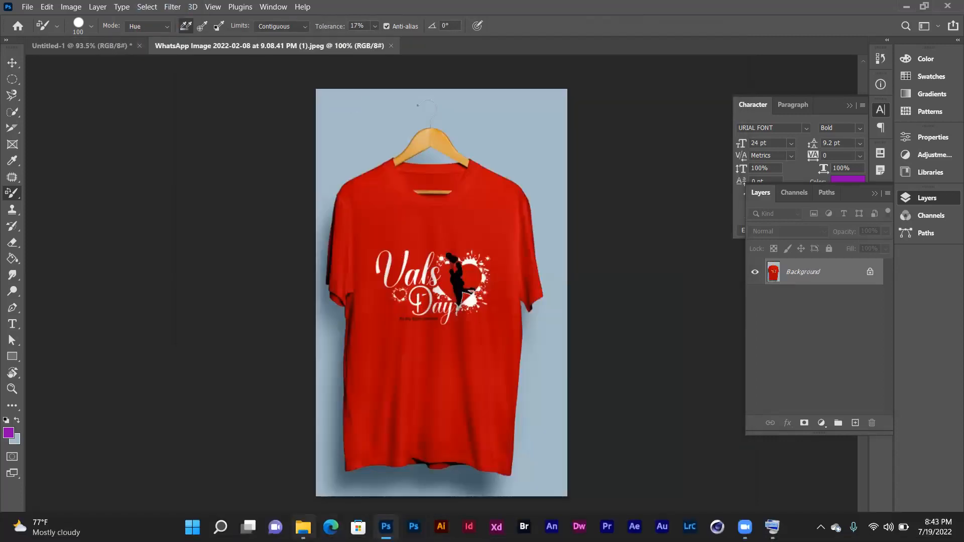
Open WhatsApp Image 2022-07-15 at 12.06.54 AM.jpeg, the dark green T-shirt photo, from Downloads as a separate document.
click(304, 528)
drag(727, 151, 747, 136)
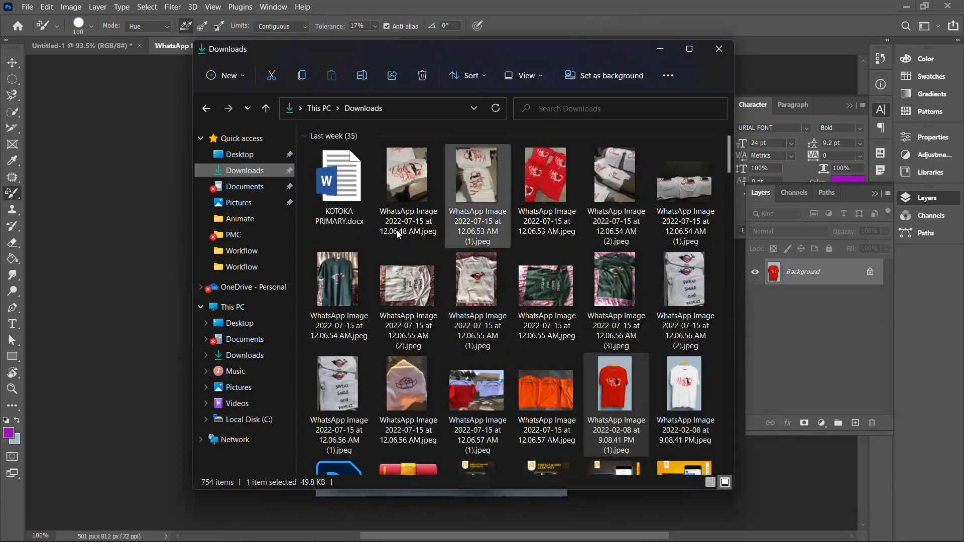
click(340, 279)
drag(752, 48, 795, 45)
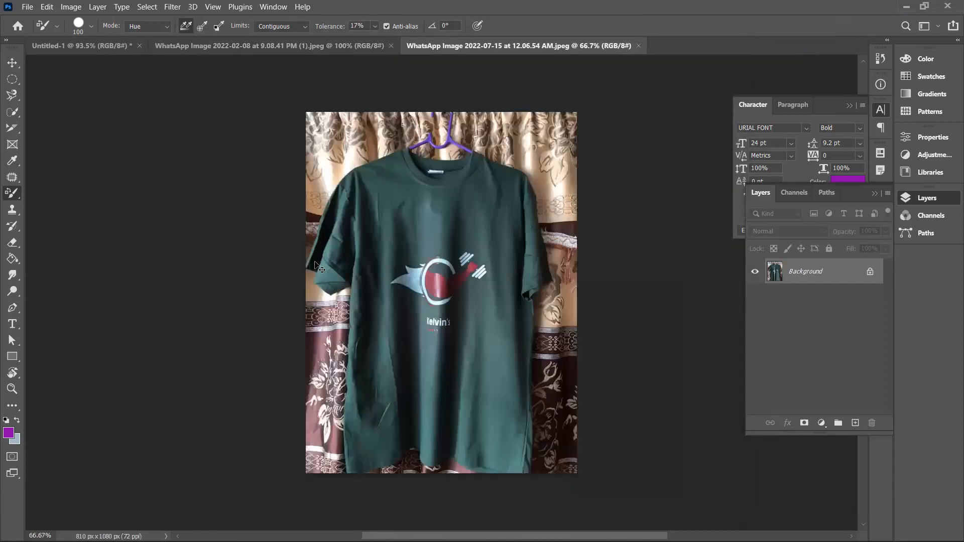
Try recolouring the green shirt's upper body and one sleeve purple with the Color Replacement tool.
key(ctrl+plus)
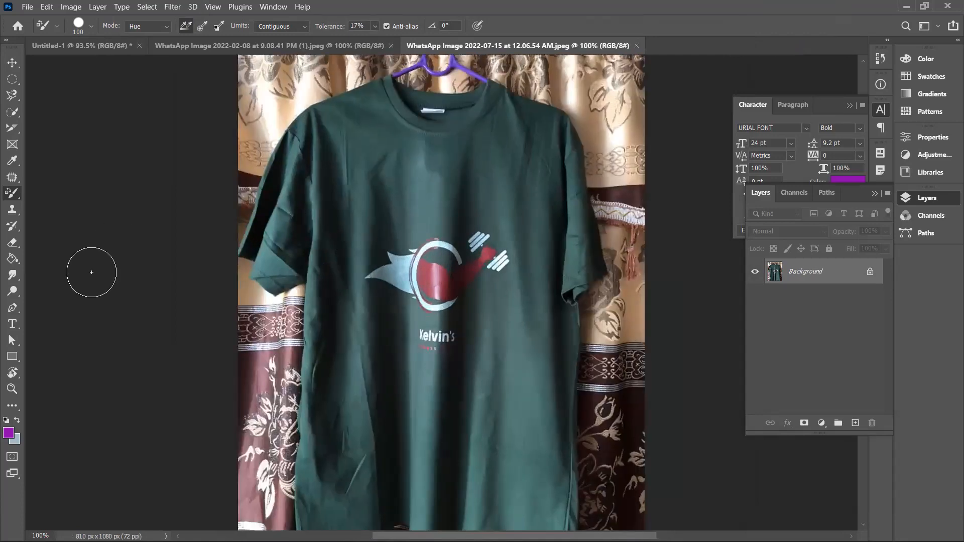
right_click(13, 194)
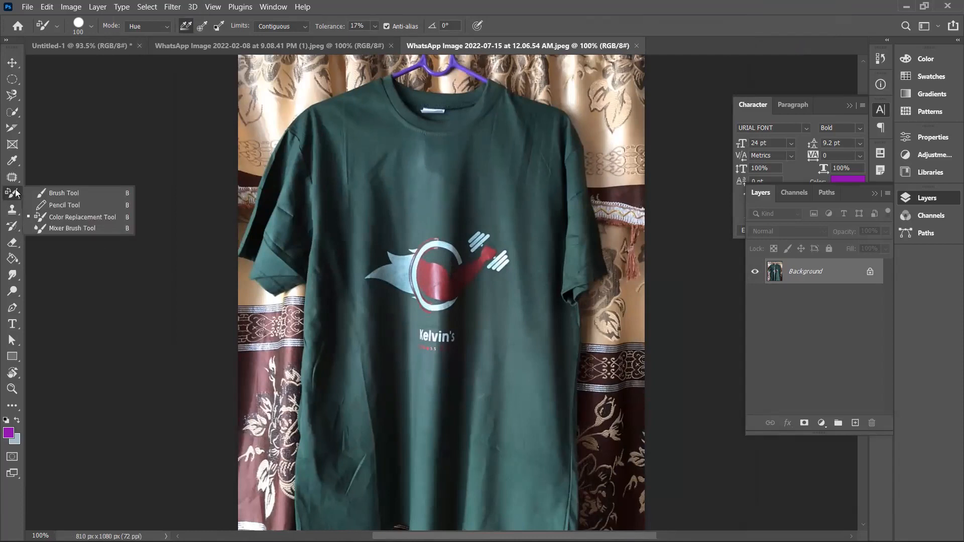
click(66, 218)
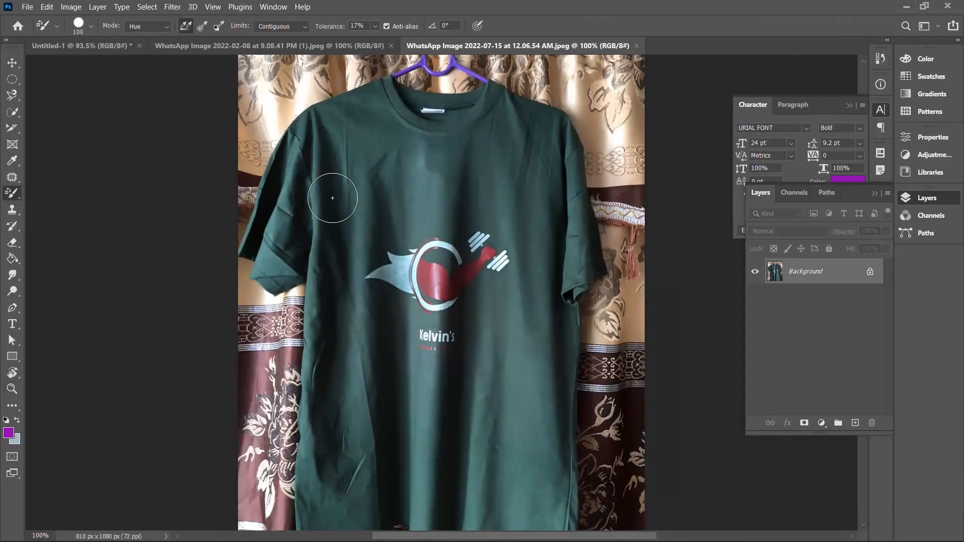
mouse_move(379, 155)
mouse_down()
mouse_move(450, 171)
mouse_move(381, 137)
mouse_move(417, 161)
mouse_move(454, 148)
mouse_move(425, 135)
mouse_move(429, 123)
mouse_move(394, 135)
mouse_move(373, 105)
mouse_move(312, 161)
mouse_move(338, 122)
mouse_move(298, 146)
mouse_move(267, 177)
mouse_move(286, 160)
mouse_move(269, 187)
mouse_move(250, 286)
mouse_move(280, 232)
mouse_move(270, 252)
mouse_move(275, 237)
mouse_move(232, 257)
mouse_move(277, 274)
mouse_move(308, 263)
mouse_move(305, 256)
mouse_move(369, 250)
mouse_move(348, 281)
mouse_move(302, 183)
mouse_move(310, 173)
mouse_move(311, 218)
mouse_move(313, 206)
mouse_move(412, 205)
mouse_move(360, 194)
mouse_move(525, 157)
mouse_move(460, 196)
mouse_move(520, 172)
mouse_move(367, 182)
mouse_move(439, 191)
mouse_move(393, 223)
mouse_move(346, 186)
mouse_move(374, 170)
mouse_move(386, 194)
mouse_move(390, 186)
mouse_move(422, 197)
mouse_up()
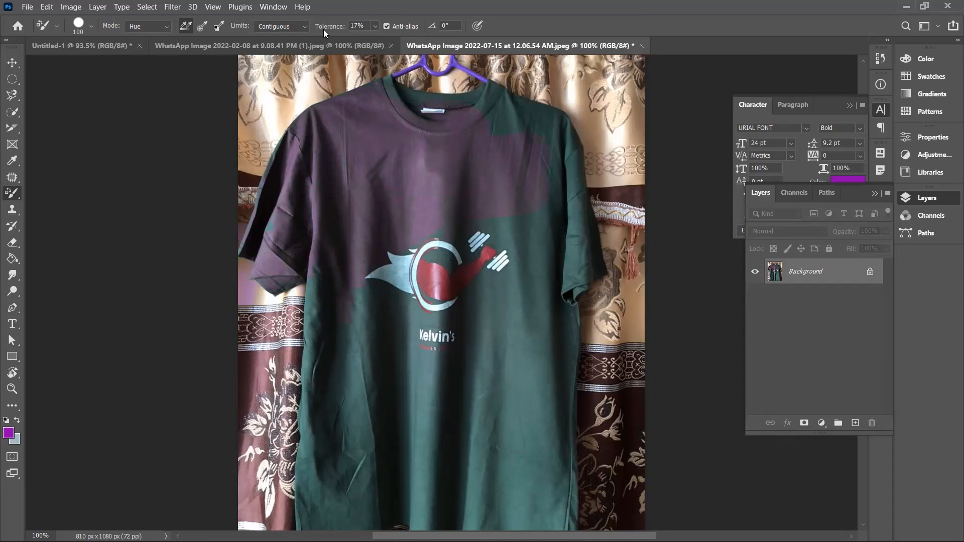
Set the Color Replacement tolerance to 49% and test a purple stroke over the middle of the shirt.
drag(327, 27, 347, 27)
mouse_move(427, 172)
mouse_down()
mouse_move(490, 138)
mouse_move(481, 117)
mouse_move(535, 129)
mouse_move(527, 141)
mouse_move(553, 165)
mouse_move(580, 150)
mouse_move(620, 38)
mouse_move(579, 242)
mouse_move(559, 272)
mouse_move(539, 249)
mouse_move(432, 302)
mouse_move(406, 363)
mouse_move(420, 341)
mouse_move(383, 271)
mouse_move(364, 297)
mouse_move(410, 258)
mouse_move(411, 342)
mouse_move(552, 156)
mouse_move(517, 180)
mouse_move(447, 265)
mouse_move(580, 97)
mouse_move(463, 297)
mouse_up()
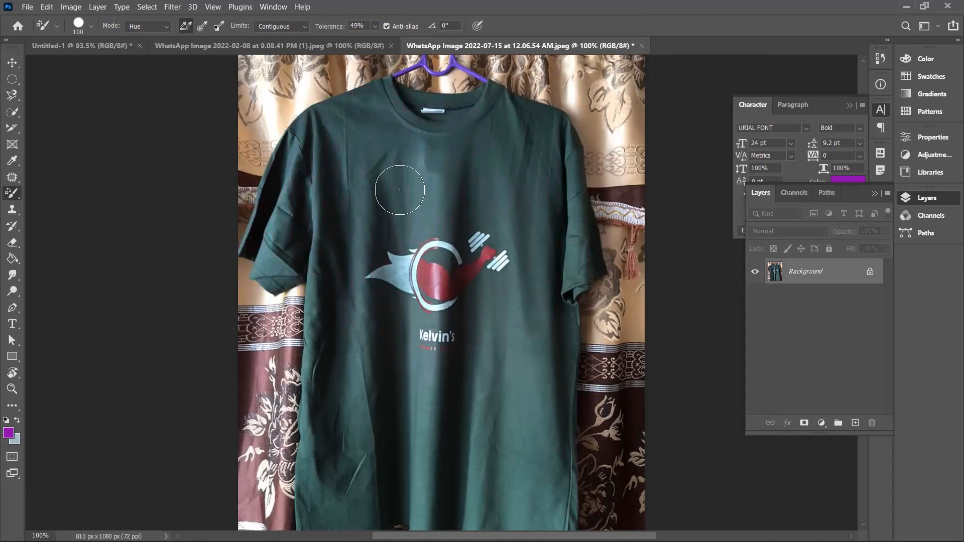
Select the upper body of the green shirt with the Quick Selection tool.
click(13, 111)
click(78, 125)
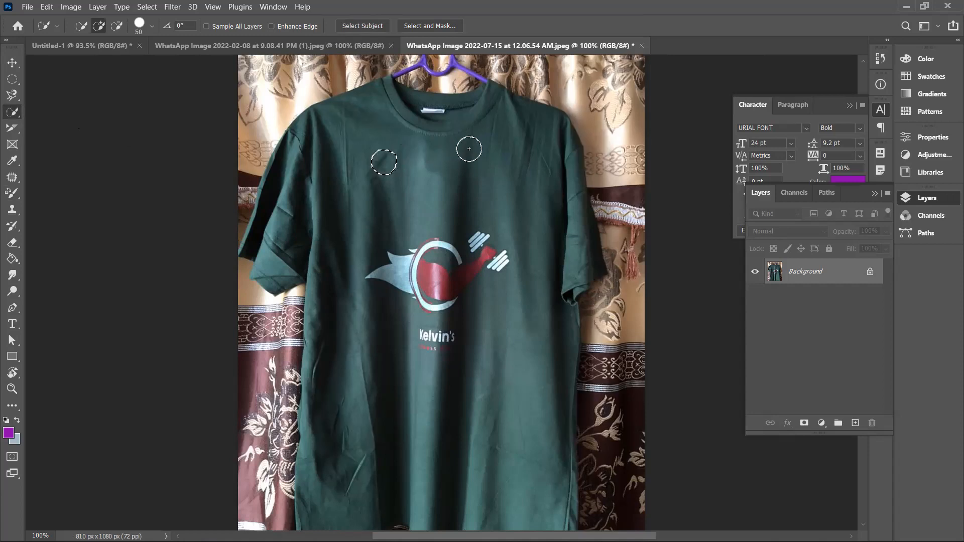
click(523, 112)
click(446, 155)
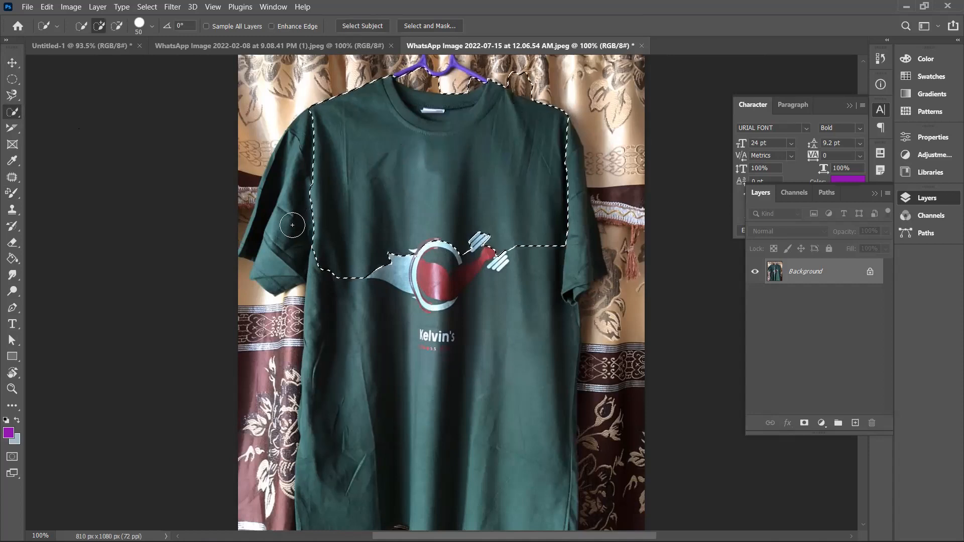
Add both sleeves and the lower body down to the hem to the shirt selection.
click(271, 244)
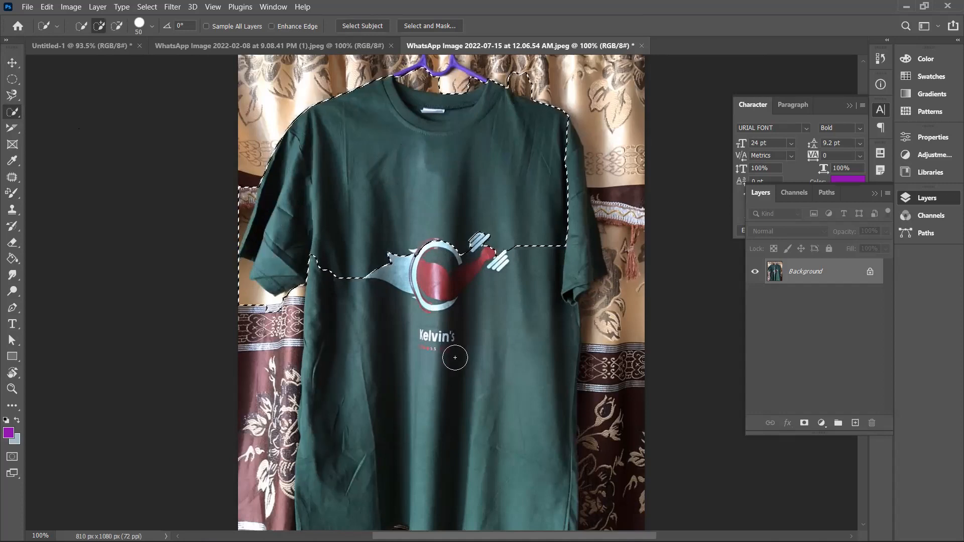
click(354, 442)
mouse_move(495, 314)
mouse_down()
mouse_move(564, 254)
mouse_move(570, 227)
mouse_move(575, 249)
mouse_up()
click(574, 213)
mouse_move(563, 291)
mouse_down()
mouse_move(454, 469)
mouse_move(616, 338)
mouse_up()
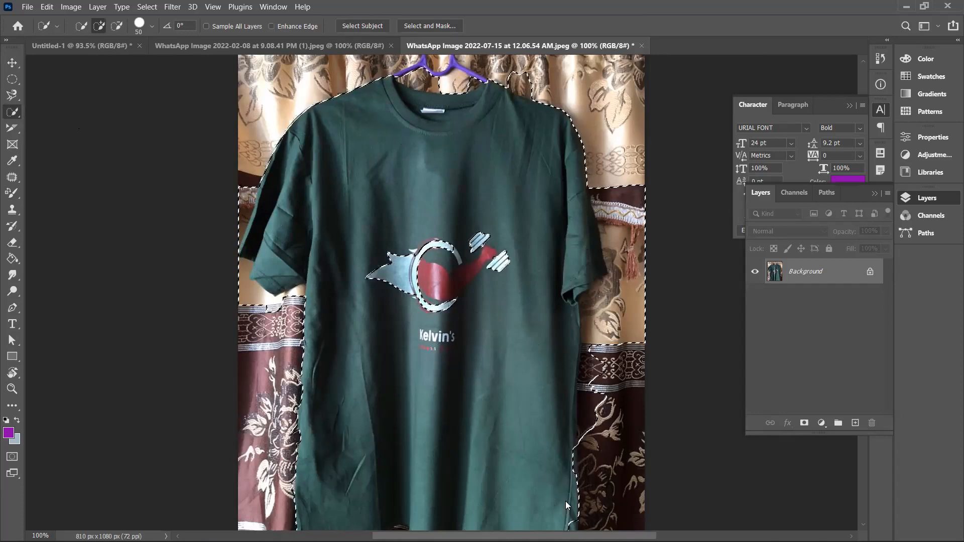
scroll(566, 501, down, 3)
click(560, 465)
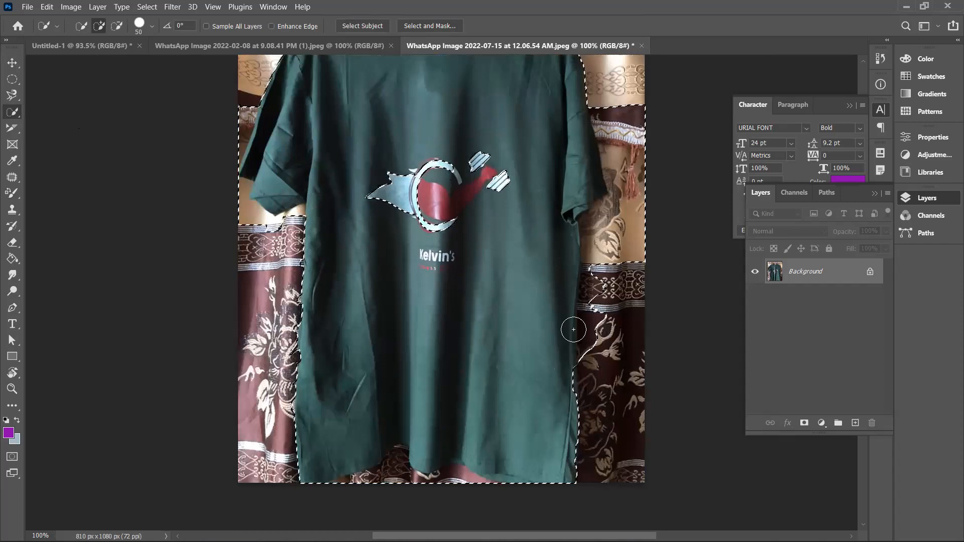
click(562, 386)
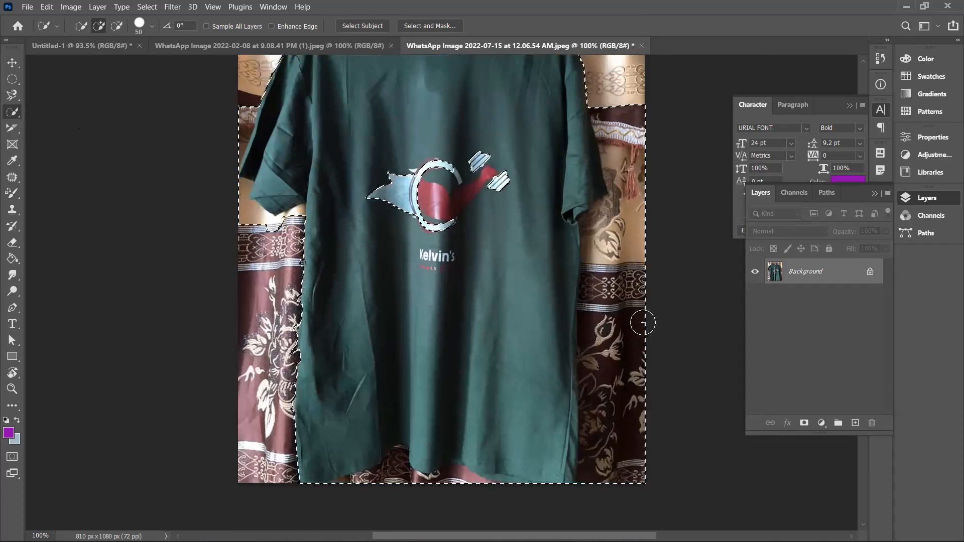
Enlarge the Quick Selection brush to 80 px and subtract the curtain area right of the shirt's lower body.
key(bracketright)
key(bracketright)
key(bracketright)
alt+click(609, 322)
alt+click(624, 244)
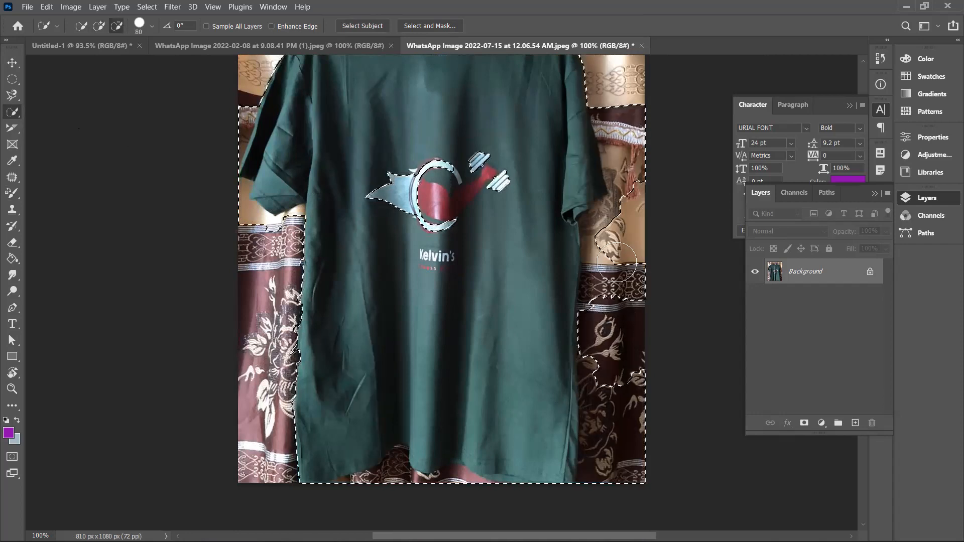
alt+click(606, 238)
alt+click(606, 274)
alt+click(608, 419)
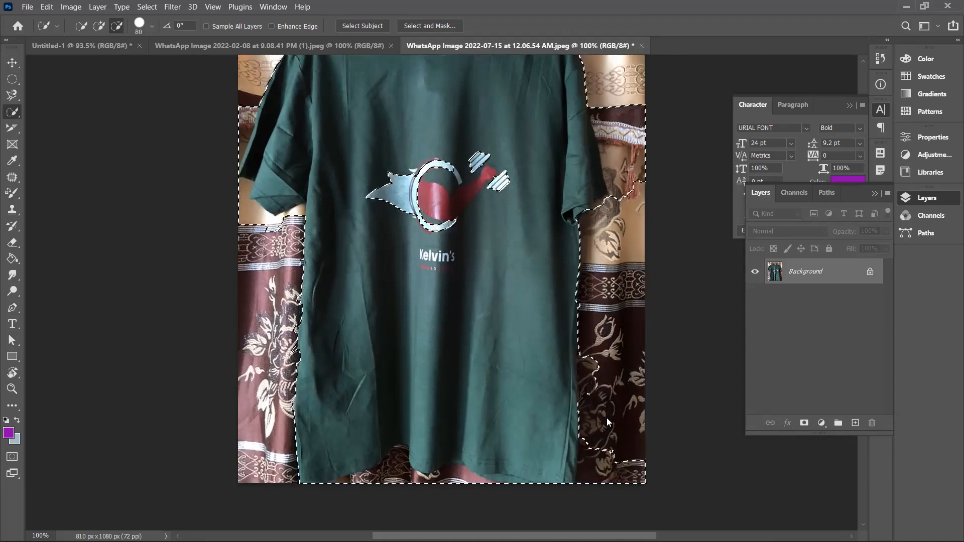
alt+click(603, 377)
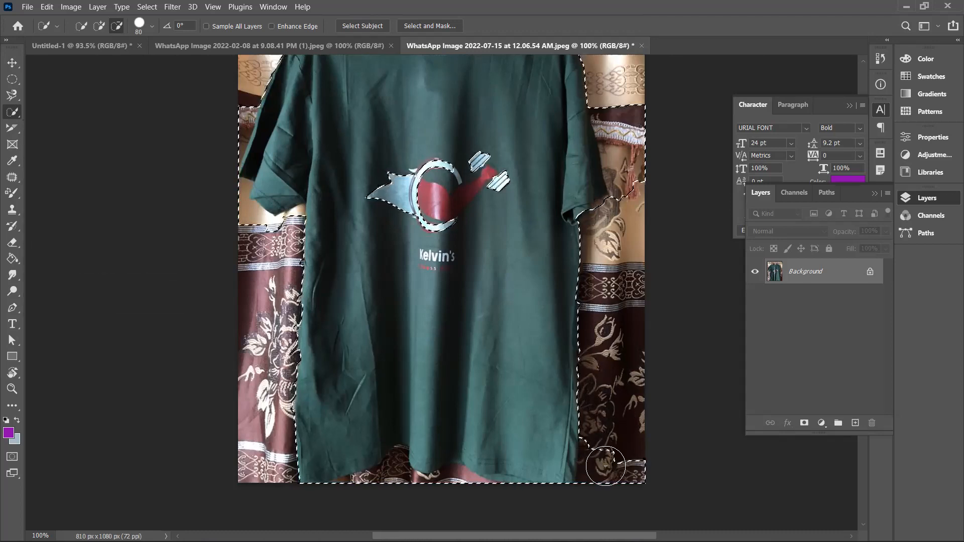
Subtract the curtain below the shirt's hem and beside both sleeves from the selection.
click(458, 492)
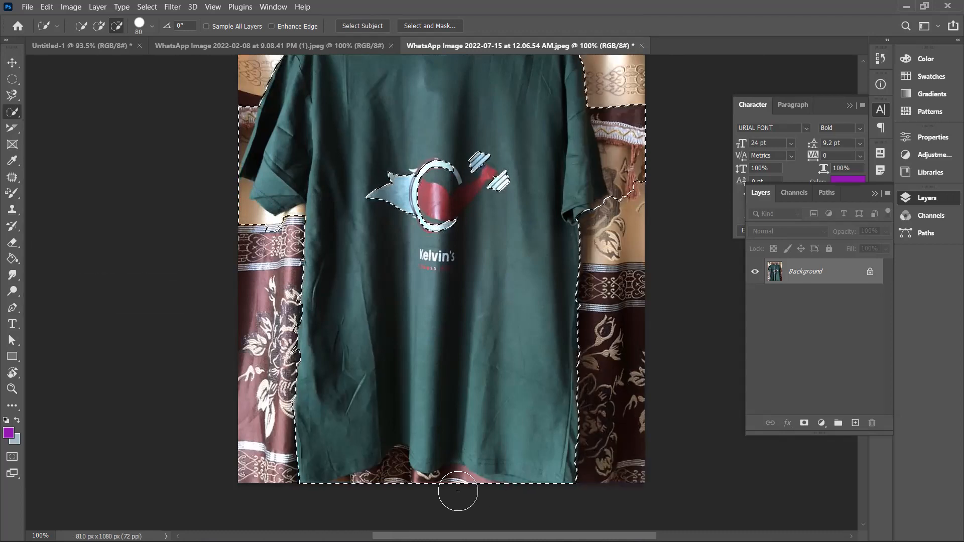
click(400, 492)
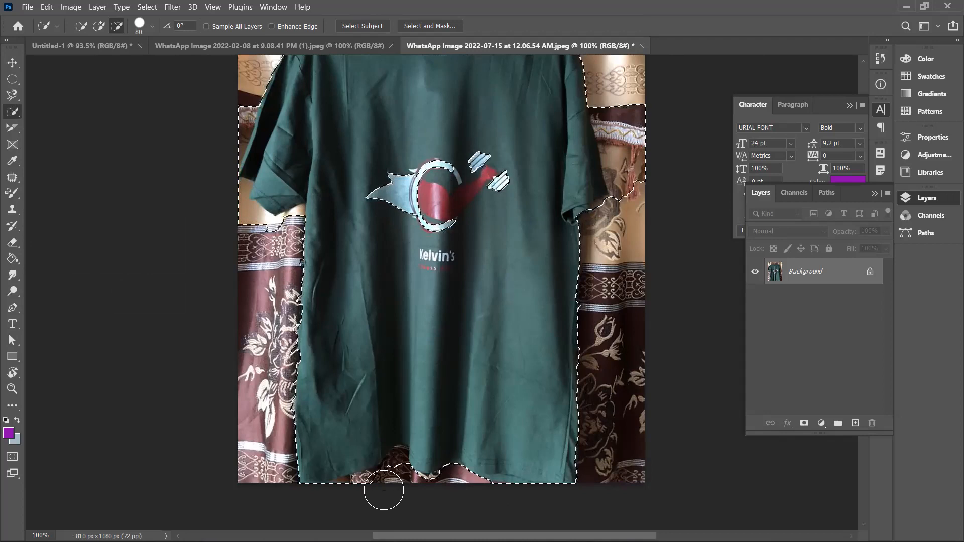
click(391, 478)
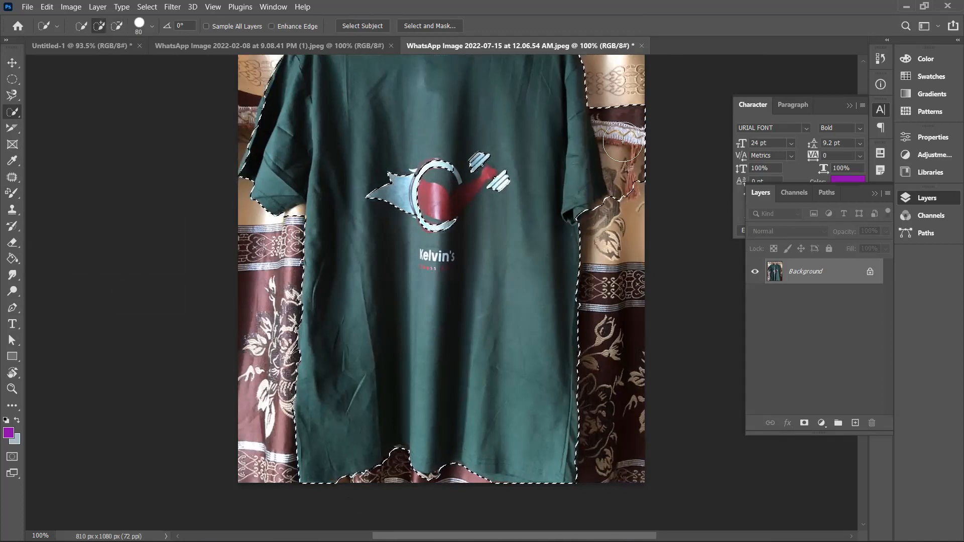
key(alt)
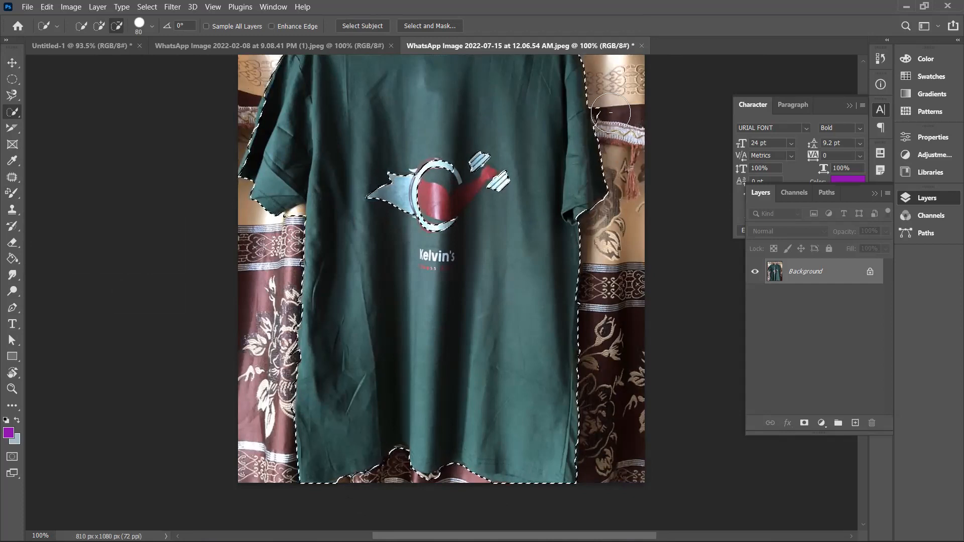
Subtract the hanger and curtain areas above the neckline and shoulder from the shirt selection.
scroll(612, 109, up, 5)
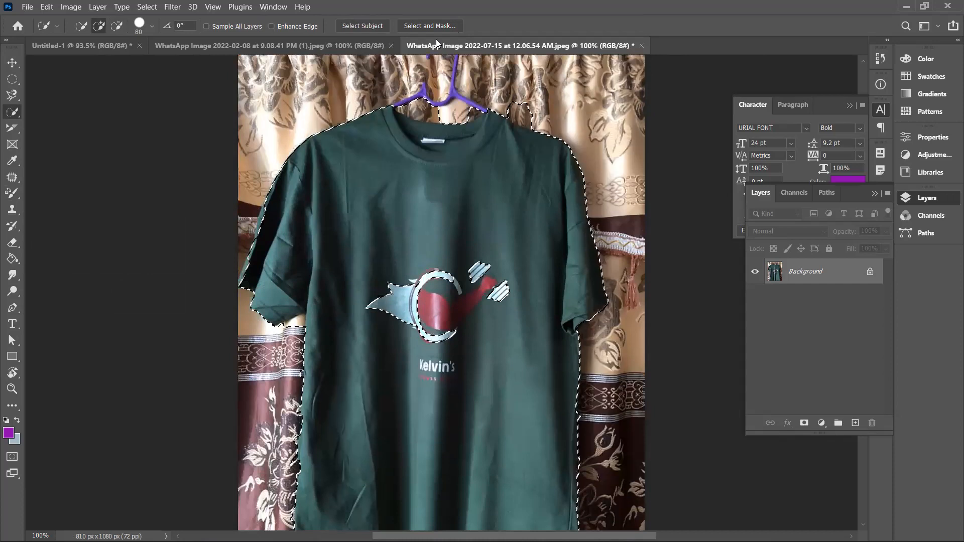
key(alt)
alt+click(420, 98)
alt+click(520, 93)
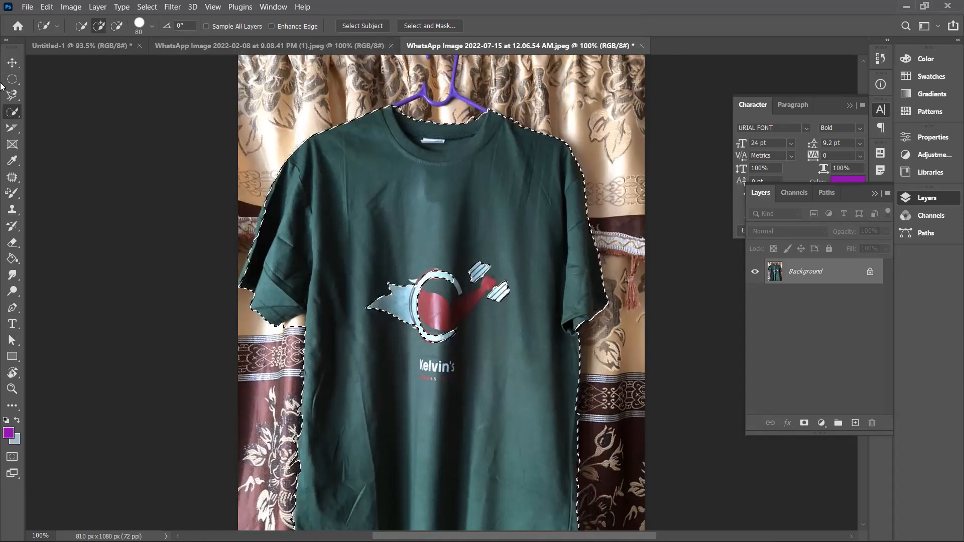
Switch back to the Color Replacement tool and set the foreground colour to bright green, 18ff00.
click(13, 192)
click(8, 432)
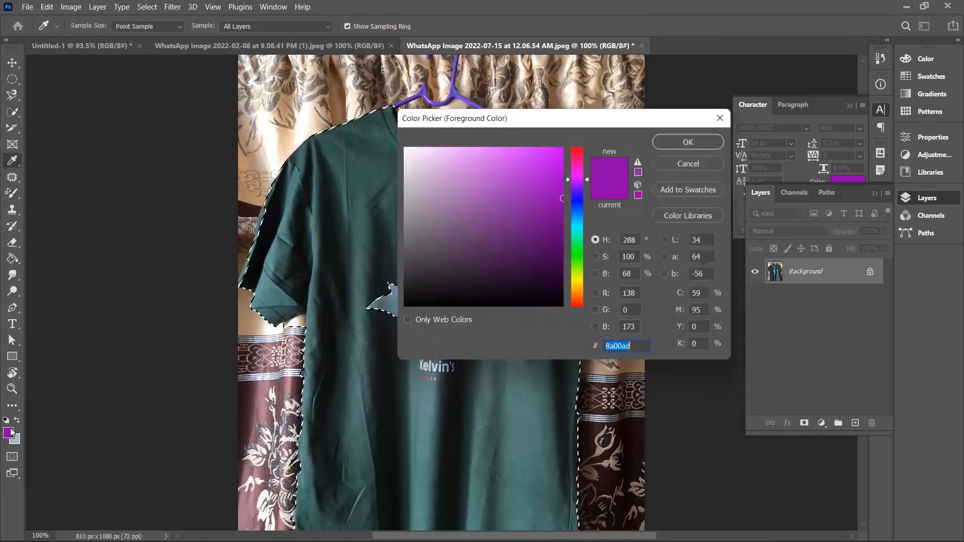
click(579, 171)
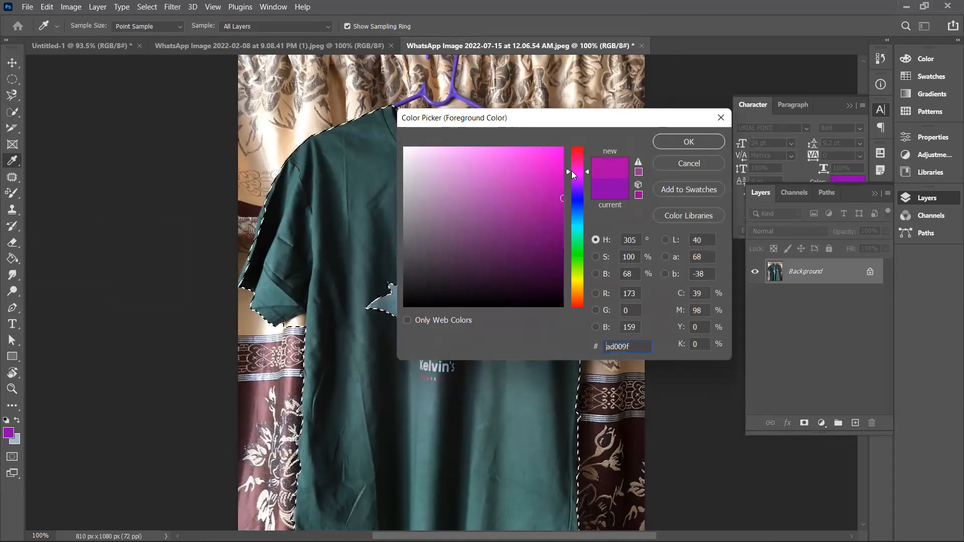
click(576, 257)
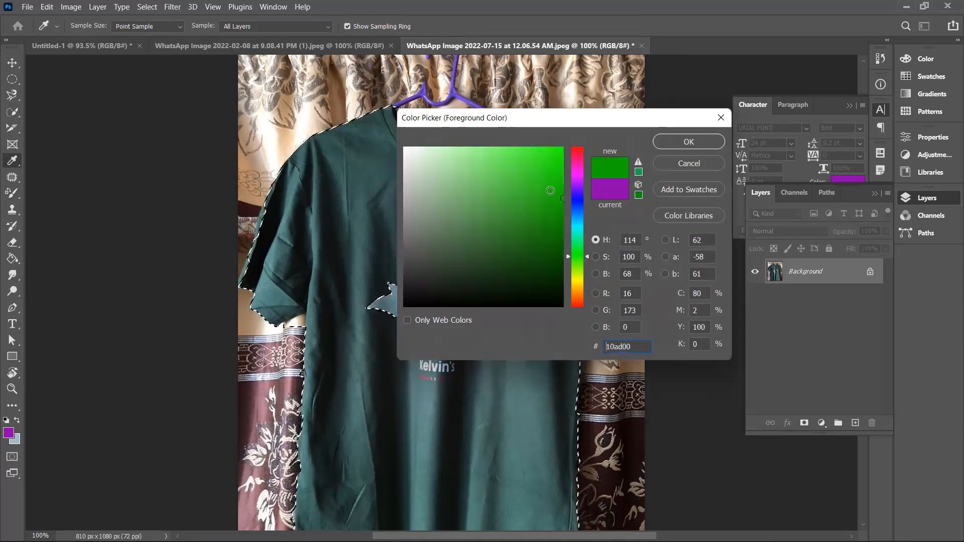
drag(537, 162, 582, 135)
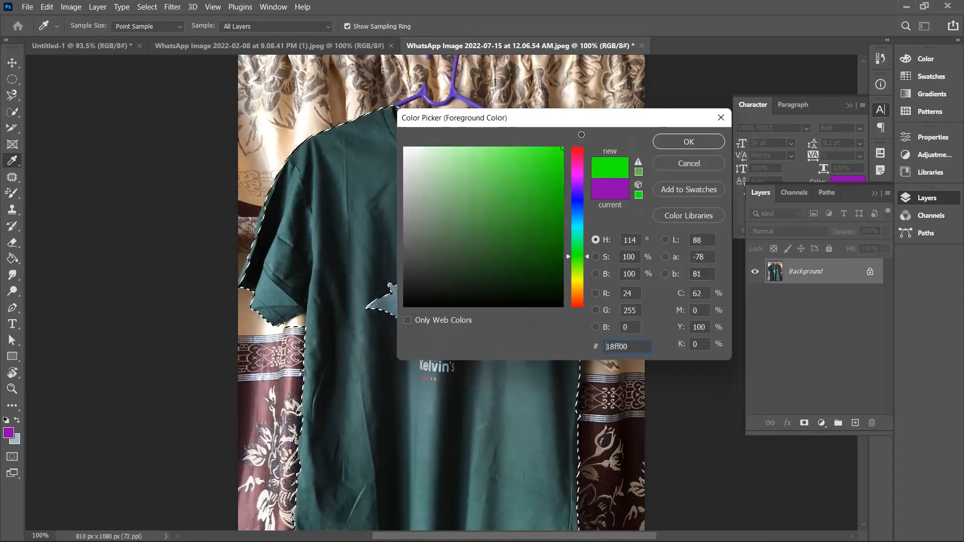
click(661, 141)
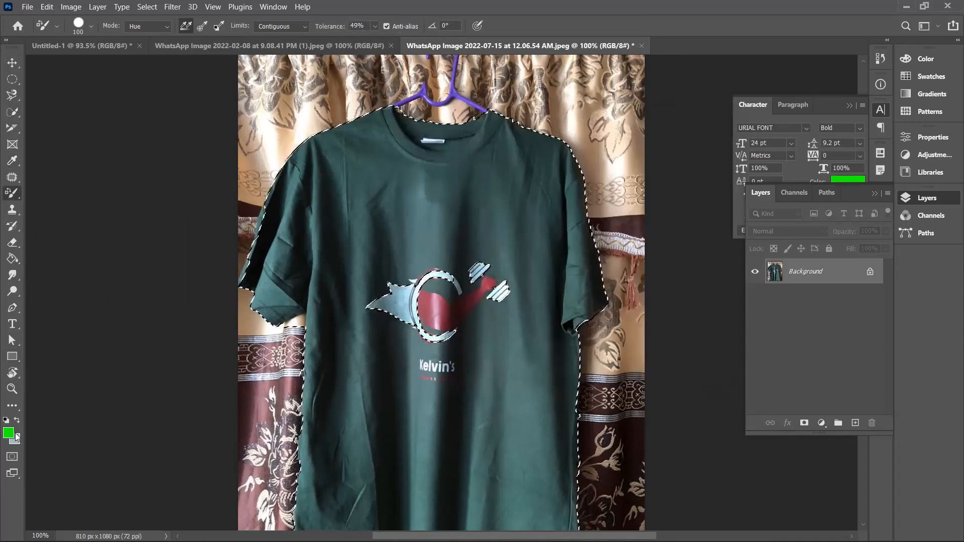
Paint over the entire selected shirt, from shoulders and sleeves down to the hem, with the green replacement colour.
drag(361, 151, 378, 127)
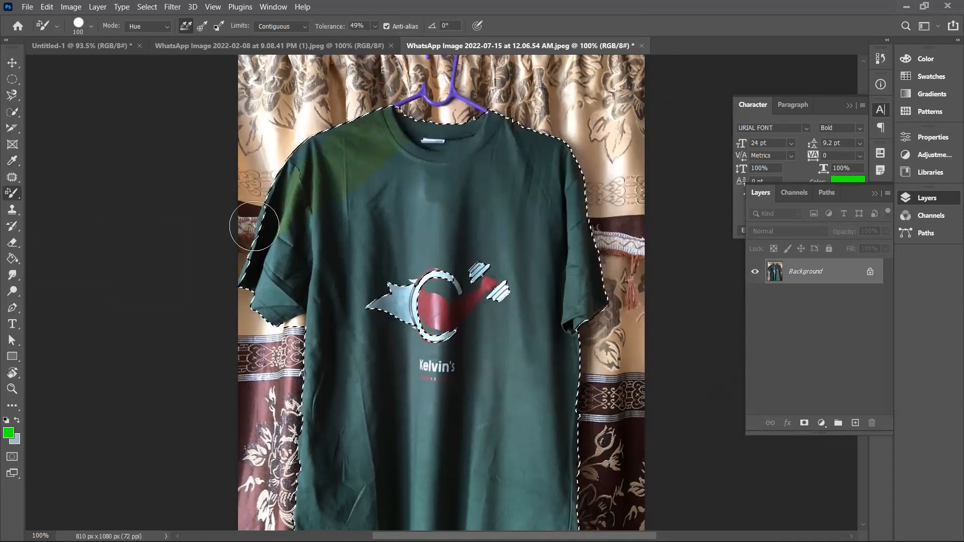
mouse_move(267, 281)
mouse_down()
mouse_move(278, 235)
mouse_move(400, 132)
mouse_move(447, 180)
mouse_move(412, 214)
mouse_move(424, 261)
mouse_move(482, 195)
mouse_move(535, 192)
mouse_move(529, 118)
mouse_move(587, 147)
mouse_up()
mouse_move(600, 248)
mouse_down()
mouse_move(532, 258)
mouse_move(539, 269)
mouse_move(520, 355)
mouse_move(520, 234)
mouse_move(486, 257)
mouse_move(510, 340)
mouse_move(381, 374)
mouse_move(388, 380)
mouse_move(338, 383)
mouse_move(369, 383)
mouse_move(345, 482)
mouse_move(357, 473)
mouse_move(334, 361)
mouse_move(306, 396)
mouse_move(333, 282)
mouse_move(327, 318)
mouse_move(353, 483)
mouse_move(500, 408)
mouse_move(499, 372)
mouse_move(431, 412)
mouse_move(406, 355)
mouse_move(492, 406)
mouse_move(558, 384)
mouse_move(549, 422)
mouse_move(531, 381)
mouse_move(519, 452)
mouse_move(539, 410)
mouse_move(551, 443)
mouse_move(564, 411)
mouse_move(553, 511)
mouse_move(441, 474)
mouse_move(316, 507)
mouse_move(470, 478)
mouse_move(384, 459)
mouse_move(305, 485)
mouse_up()
scroll(519, 452, down, 3)
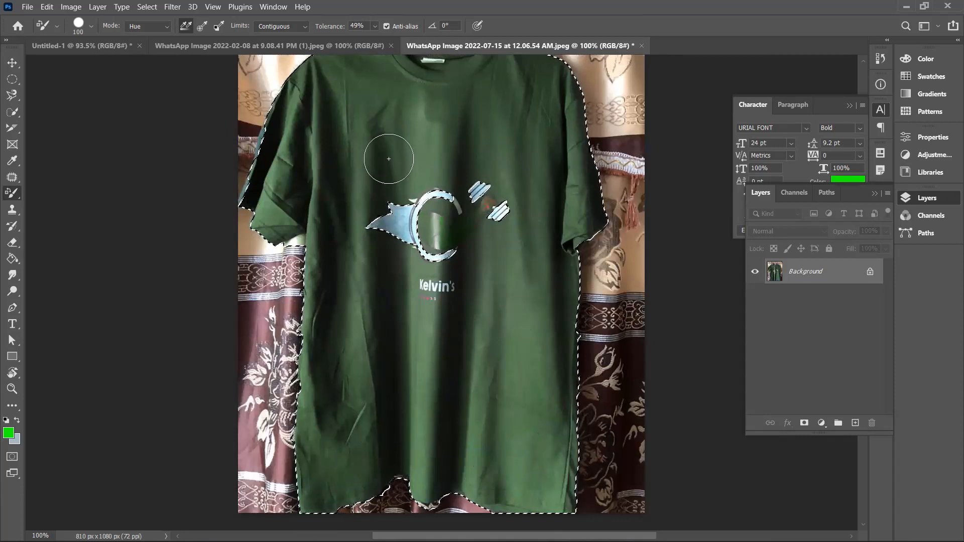
scroll(373, 345, up, 2)
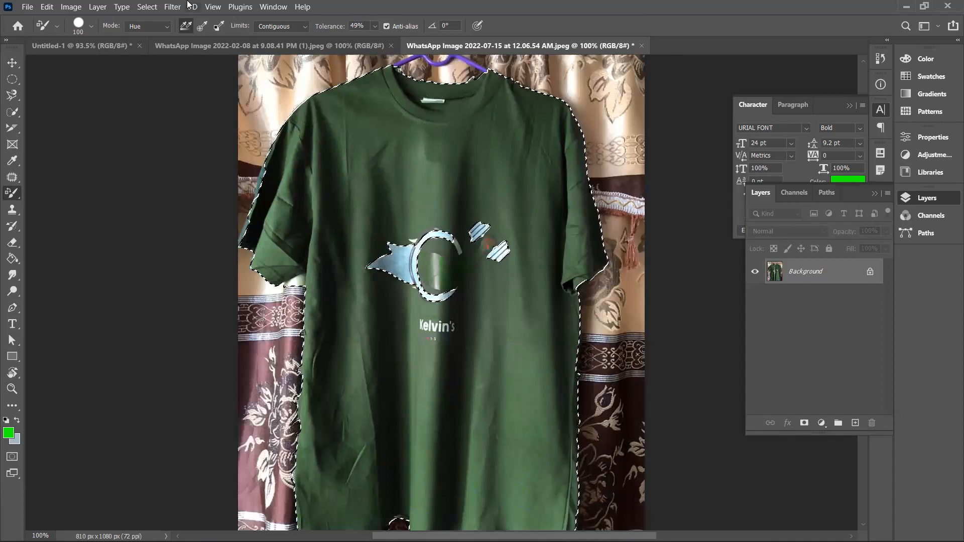
Set the Color Replacement mode to Color, repaint the entire selected T-shirt bright green and deselect it.
click(166, 26)
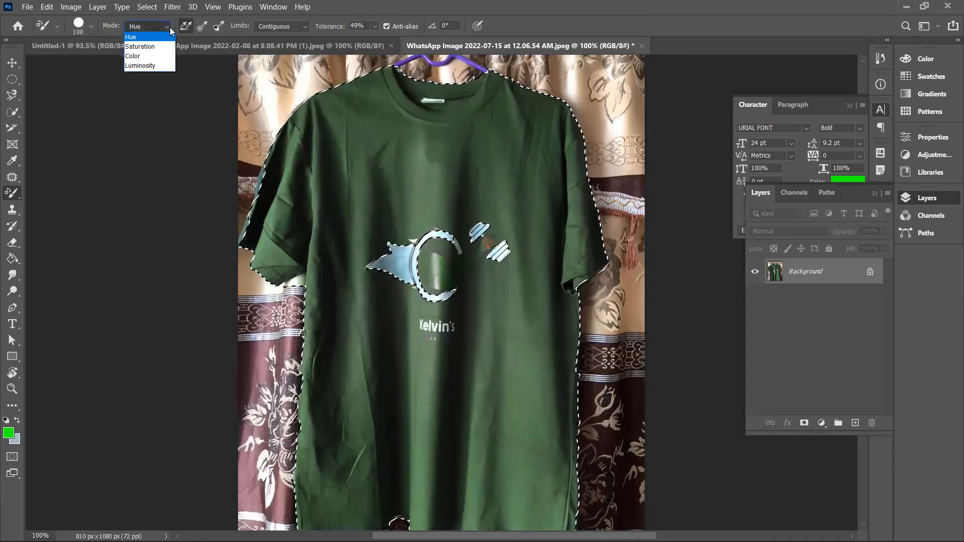
click(141, 56)
mouse_move(424, 144)
mouse_down()
mouse_move(365, 133)
mouse_move(383, 163)
mouse_up()
mouse_move(282, 184)
mouse_down()
mouse_move(350, 98)
mouse_move(313, 126)
mouse_move(303, 109)
mouse_move(264, 243)
mouse_move(297, 197)
mouse_move(307, 214)
mouse_move(338, 204)
mouse_move(300, 236)
mouse_move(241, 236)
mouse_move(311, 263)
mouse_move(335, 374)
mouse_move(300, 169)
mouse_move(336, 328)
mouse_move(355, 312)
mouse_move(331, 315)
mouse_move(401, 285)
mouse_move(396, 313)
mouse_move(370, 306)
mouse_up()
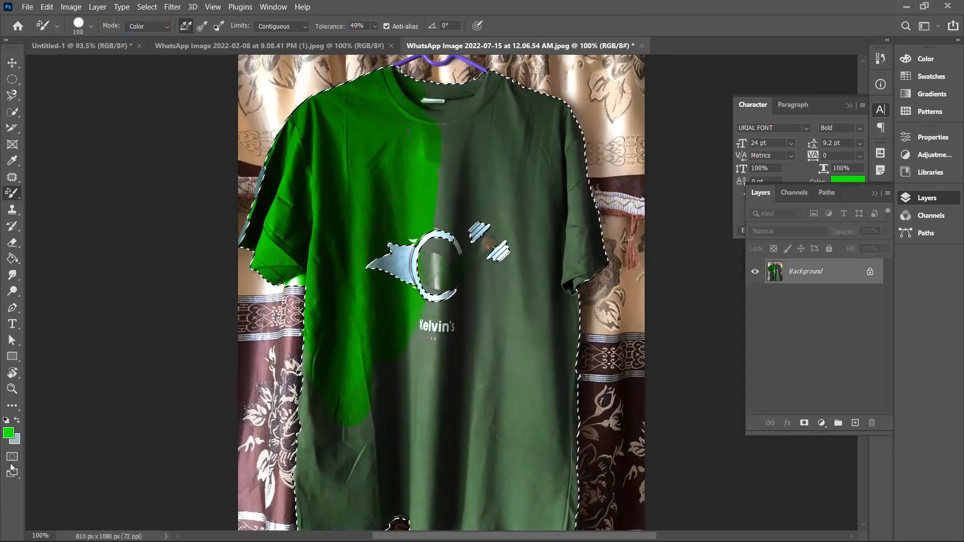
mouse_move(523, 91)
mouse_down()
mouse_move(424, 92)
mouse_move(420, 172)
mouse_move(433, 232)
mouse_move(485, 241)
mouse_move(546, 234)
mouse_up()
mouse_move(590, 278)
mouse_down()
mouse_move(544, 318)
mouse_move(500, 281)
mouse_move(425, 419)
mouse_move(391, 436)
mouse_up()
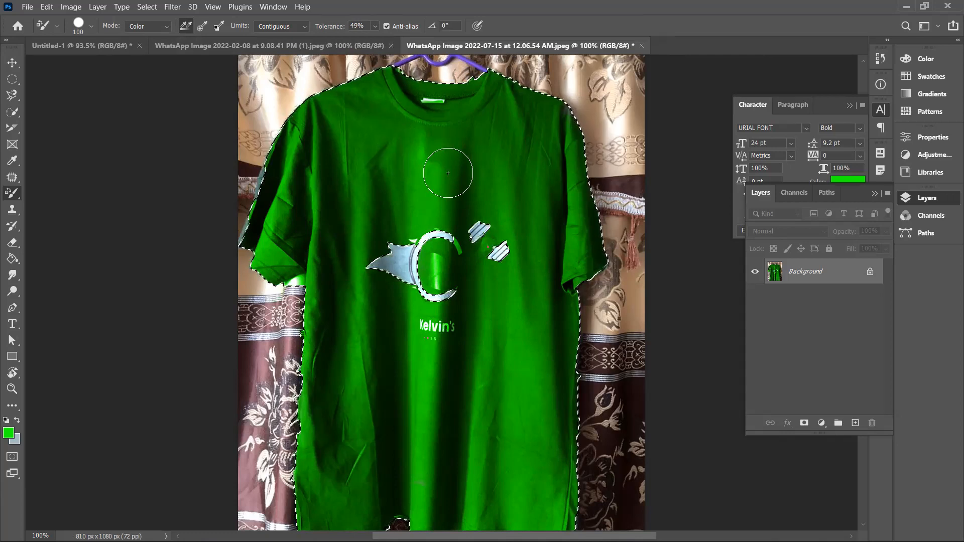
click(147, 6)
click(194, 32)
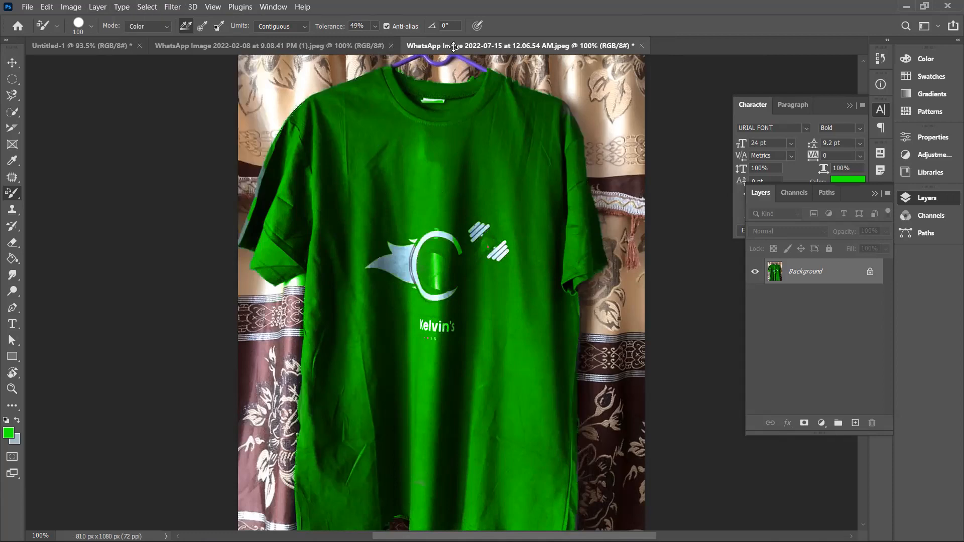
Switch to the red Vals Day T-shirt image and set the foreground colour to blue, 0600ff, with replacement mode Color.
click(341, 45)
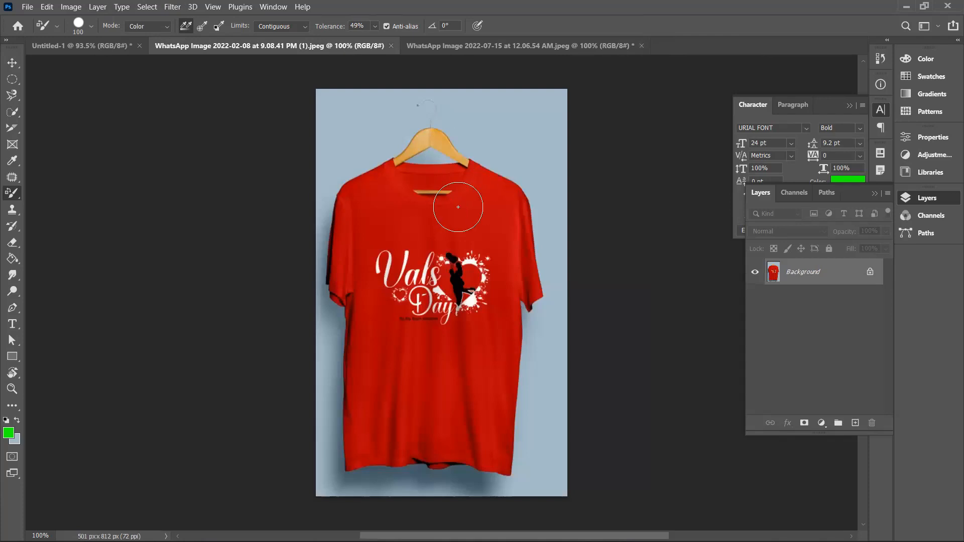
click(12, 434)
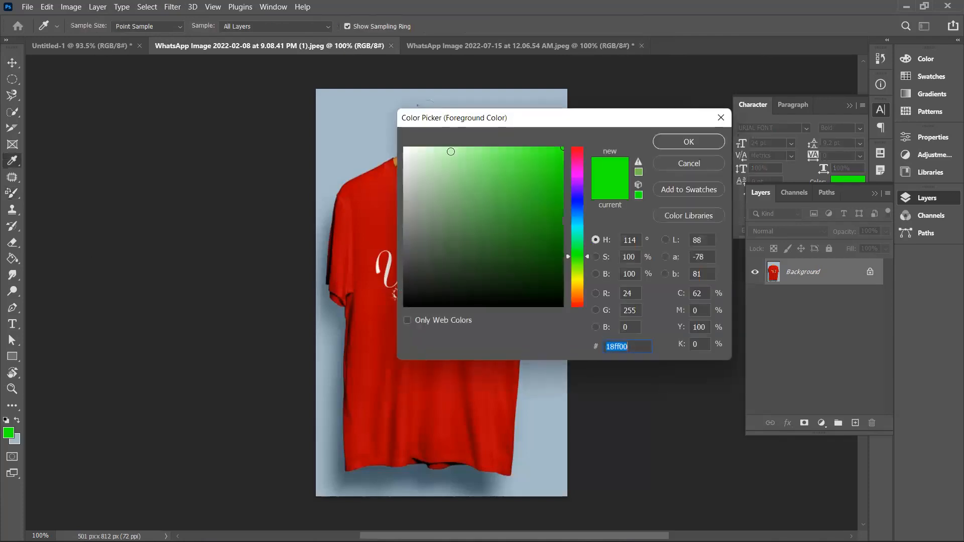
click(576, 199)
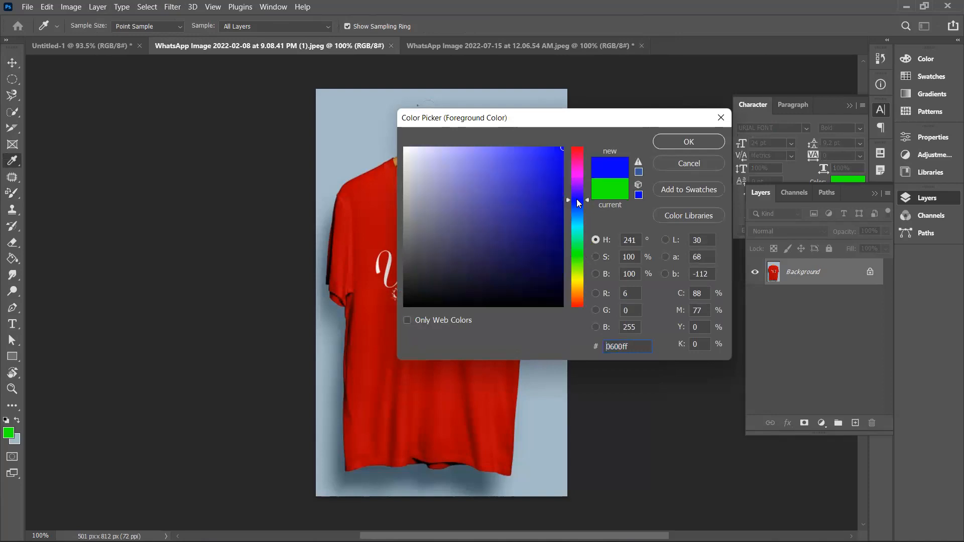
click(679, 141)
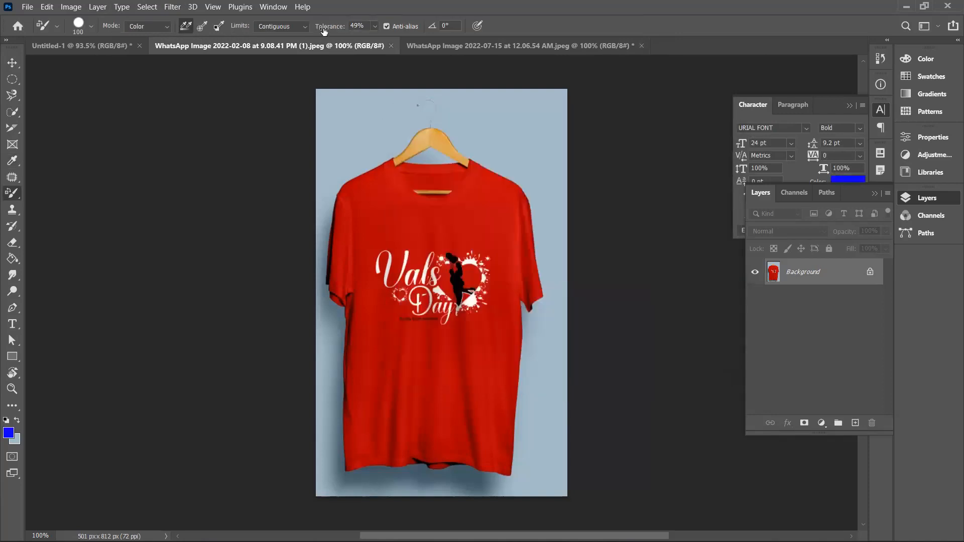
click(166, 29)
click(155, 57)
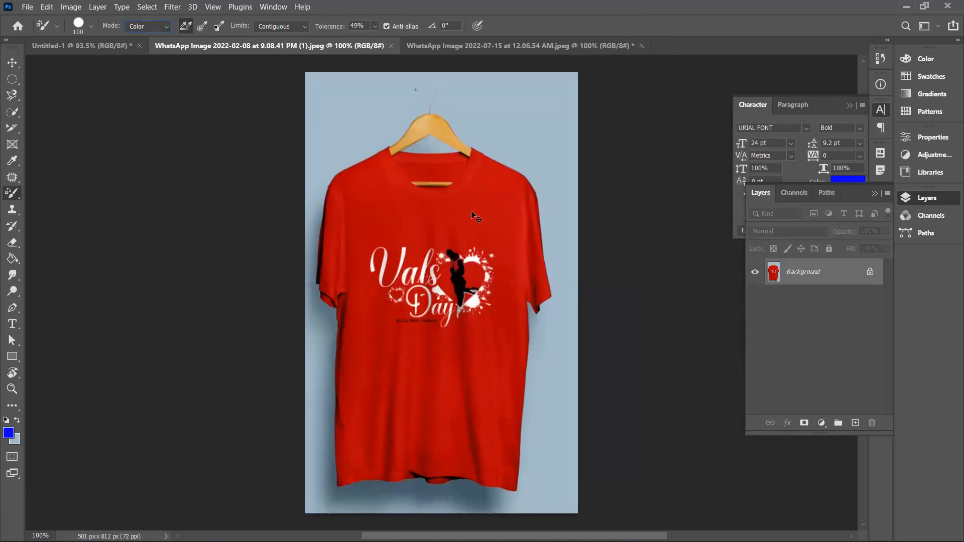
Set the Color Replacement brush to 50 px size and 0% hardness for the red T-shirt.
key(ctrl+plus)
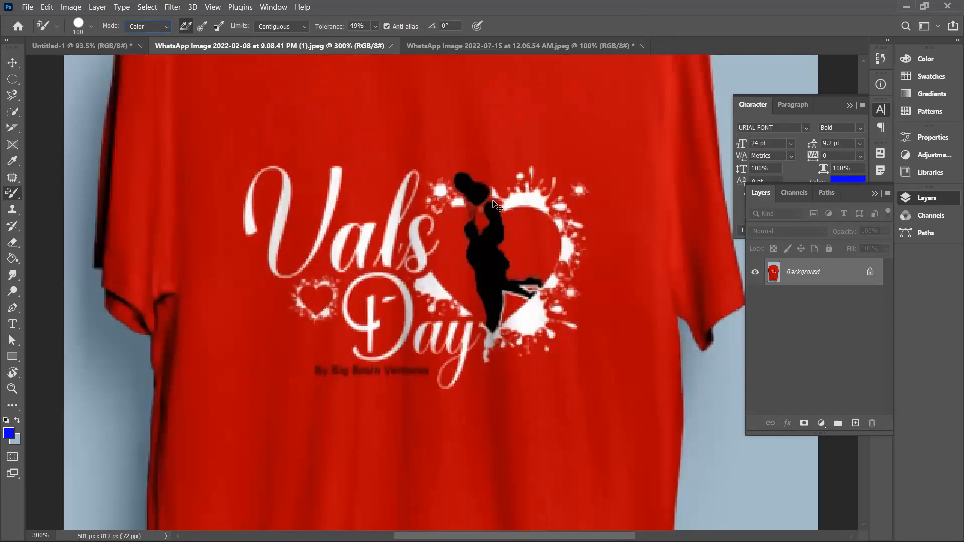
click(563, 192)
key(ctrl+z)
key(ctrl+minus)
scroll(561, 189, up, 3)
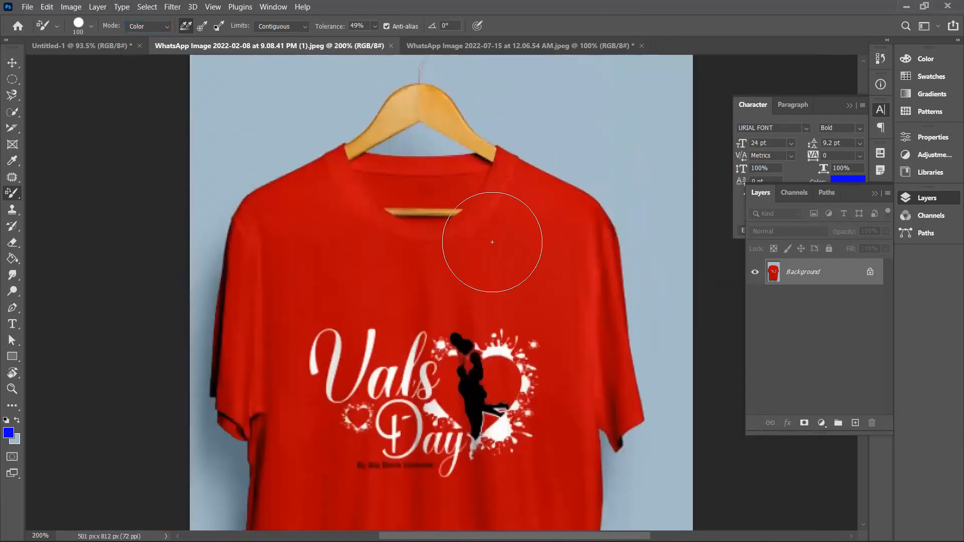
key(bracketleft)
key(bracketleft)
key(bracketleft)
key(bracketleft)
key(bracketleft)
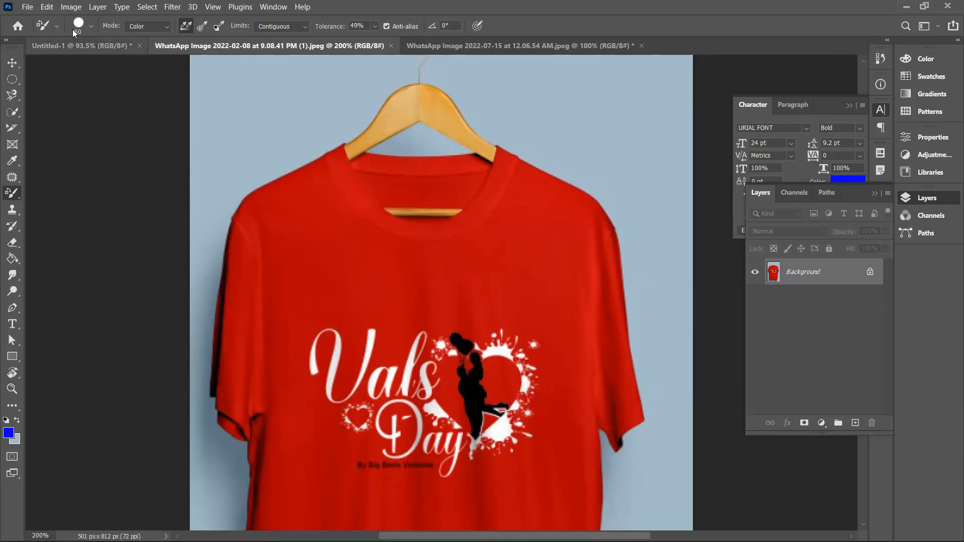
click(91, 26)
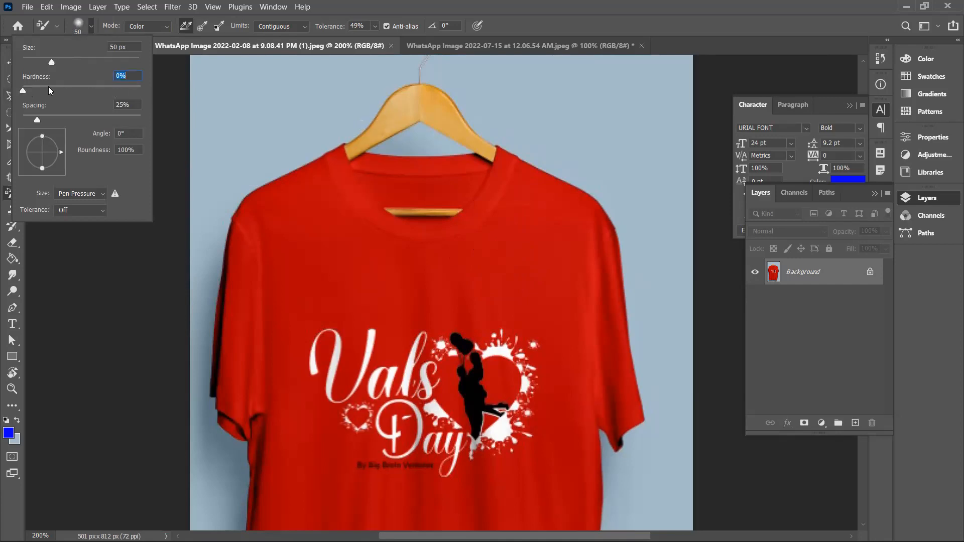
click(89, 27)
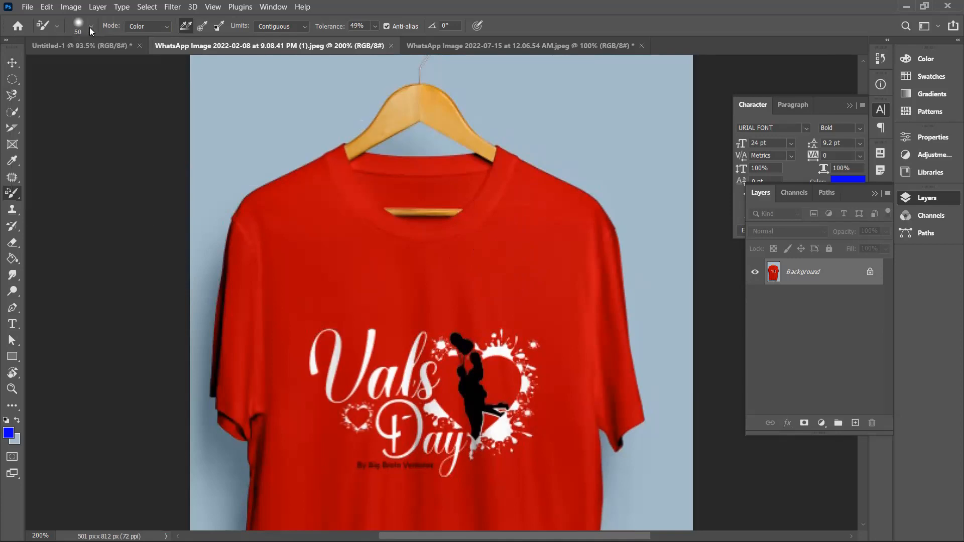
Try recolouring the red shirt's collar, chest and one sleeve blue at 49% tolerance, and undo the strokes.
drag(438, 263, 470, 242)
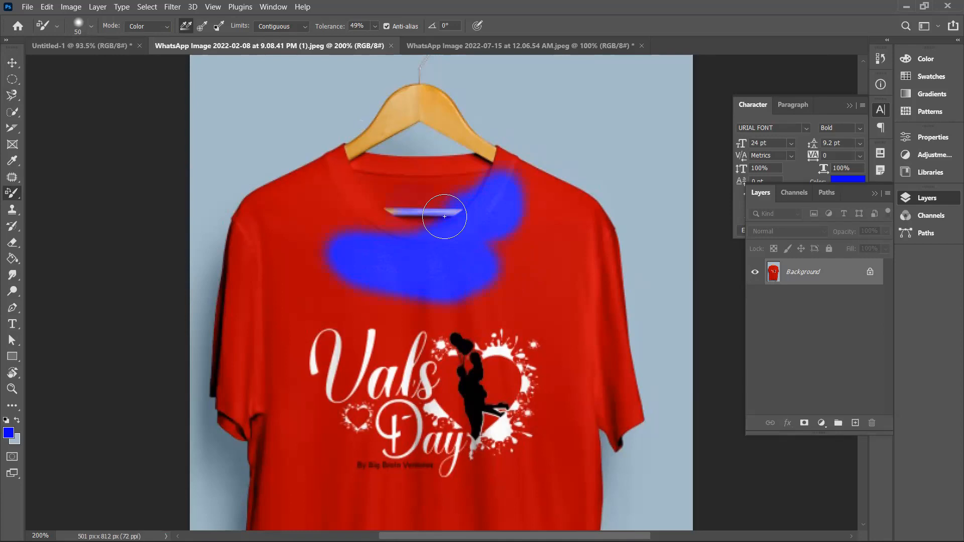
mouse_move(349, 174)
mouse_down()
mouse_move(451, 189)
mouse_move(327, 189)
mouse_move(339, 149)
mouse_move(390, 226)
mouse_move(307, 242)
mouse_move(272, 272)
mouse_move(293, 251)
mouse_move(259, 240)
mouse_move(252, 250)
mouse_move(246, 220)
mouse_move(233, 296)
mouse_up()
mouse_move(231, 340)
mouse_down()
mouse_move(245, 292)
mouse_move(222, 290)
mouse_move(221, 395)
mouse_move(248, 317)
mouse_move(268, 403)
mouse_move(264, 347)
mouse_move(284, 343)
mouse_move(295, 361)
mouse_move(314, 288)
mouse_move(342, 305)
mouse_move(346, 411)
mouse_move(293, 350)
mouse_move(354, 297)
mouse_move(374, 383)
mouse_move(386, 328)
mouse_move(420, 387)
mouse_move(368, 328)
mouse_move(419, 314)
mouse_move(403, 285)
mouse_move(341, 239)
mouse_move(292, 220)
mouse_move(390, 250)
mouse_move(371, 257)
mouse_move(475, 225)
mouse_move(510, 297)
mouse_move(522, 252)
mouse_move(494, 283)
mouse_move(493, 237)
mouse_move(548, 189)
mouse_move(494, 192)
mouse_move(495, 158)
mouse_move(516, 167)
mouse_move(420, 179)
mouse_move(325, 157)
mouse_move(455, 164)
mouse_move(362, 150)
mouse_up()
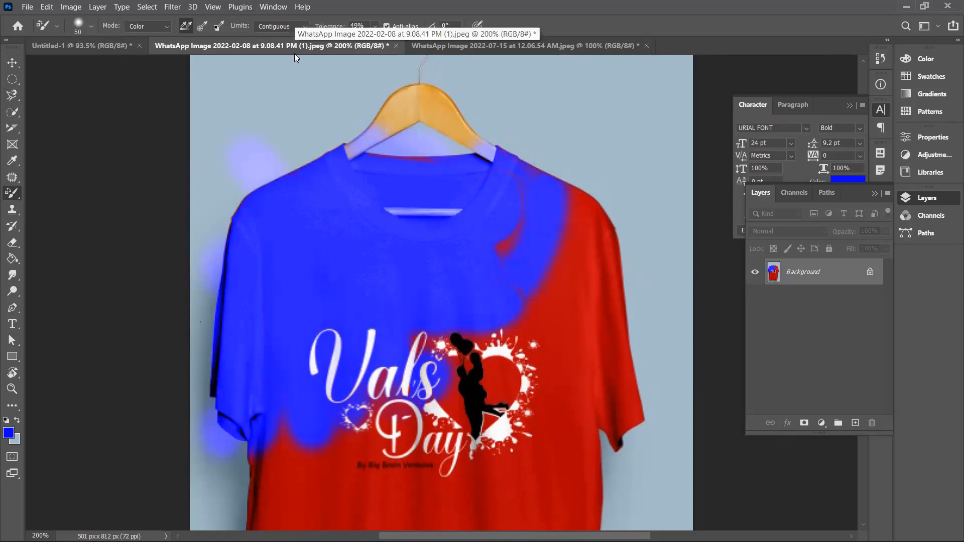
key(ctrl+z)
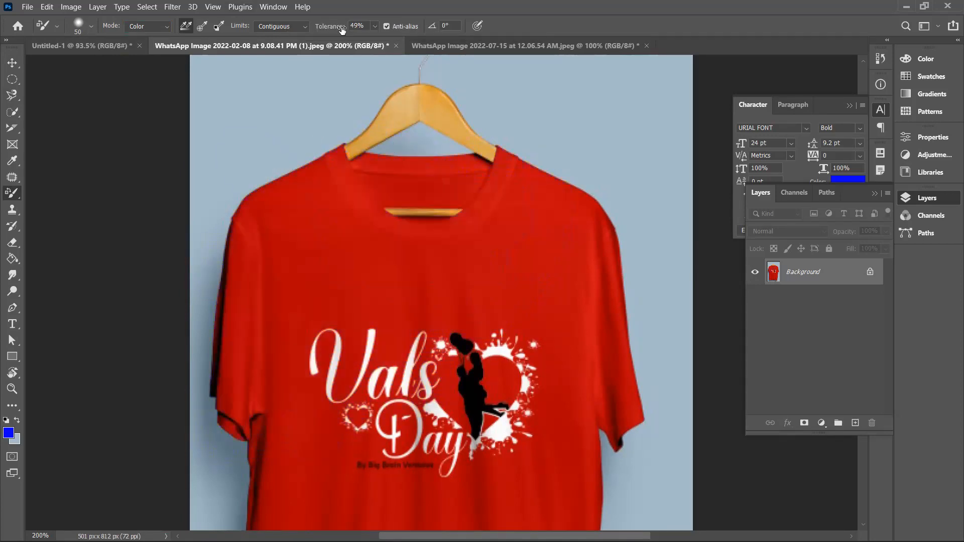
Lower the tolerance to 24% and paint blue over the red shirt's chest, lettering, one sleeve and lower body.
drag(327, 28, 317, 29)
mouse_move(330, 222)
mouse_down()
mouse_move(473, 275)
mouse_move(372, 243)
mouse_move(373, 216)
mouse_move(443, 240)
mouse_move(512, 204)
mouse_move(492, 190)
mouse_move(513, 196)
mouse_move(448, 272)
mouse_move(374, 301)
mouse_move(313, 412)
mouse_move(305, 463)
mouse_move(352, 431)
mouse_move(355, 318)
mouse_move(330, 305)
mouse_move(332, 227)
mouse_move(304, 197)
mouse_move(285, 396)
mouse_move(266, 402)
mouse_move(252, 368)
mouse_move(239, 273)
mouse_move(217, 322)
mouse_move(260, 401)
mouse_move(234, 364)
mouse_move(254, 418)
mouse_move(253, 404)
mouse_move(261, 510)
mouse_up()
scroll(262, 509, down, 3)
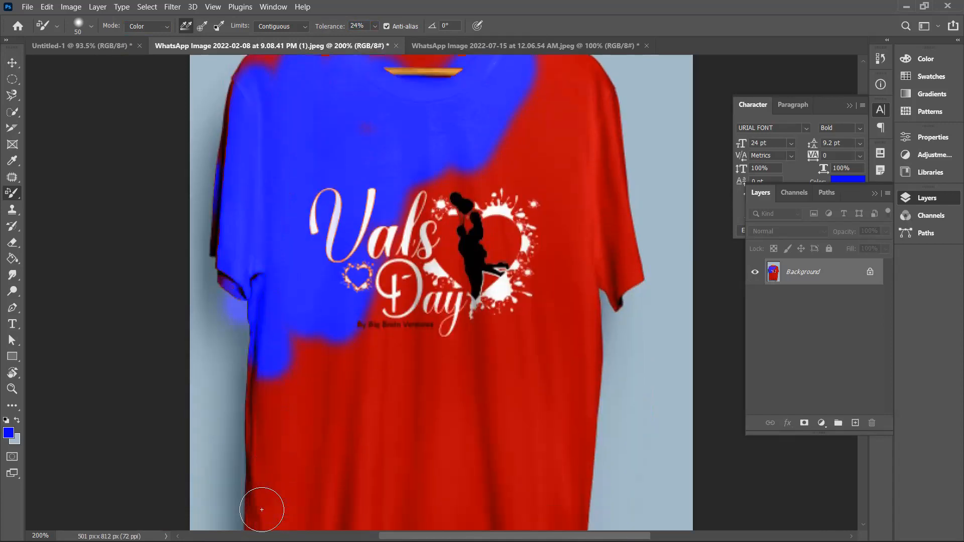
mouse_move(354, 409)
mouse_down()
mouse_move(337, 442)
mouse_move(367, 279)
mouse_move(363, 357)
mouse_move(312, 351)
mouse_move(330, 382)
mouse_move(366, 314)
mouse_move(382, 317)
mouse_move(304, 376)
mouse_move(314, 276)
mouse_move(289, 304)
mouse_move(269, 403)
mouse_move(286, 366)
mouse_move(273, 370)
mouse_move(255, 443)
mouse_move(249, 411)
mouse_move(276, 423)
mouse_move(301, 453)
mouse_move(379, 411)
mouse_move(376, 272)
mouse_move(431, 241)
mouse_move(400, 252)
mouse_move(414, 245)
mouse_move(377, 316)
mouse_move(498, 78)
mouse_move(506, 174)
mouse_move(420, 191)
mouse_move(518, 107)
mouse_move(555, 140)
mouse_move(421, 263)
mouse_move(435, 288)
mouse_move(453, 181)
mouse_move(443, 166)
mouse_move(413, 200)
mouse_move(332, 381)
mouse_move(451, 186)
mouse_move(359, 287)
mouse_up()
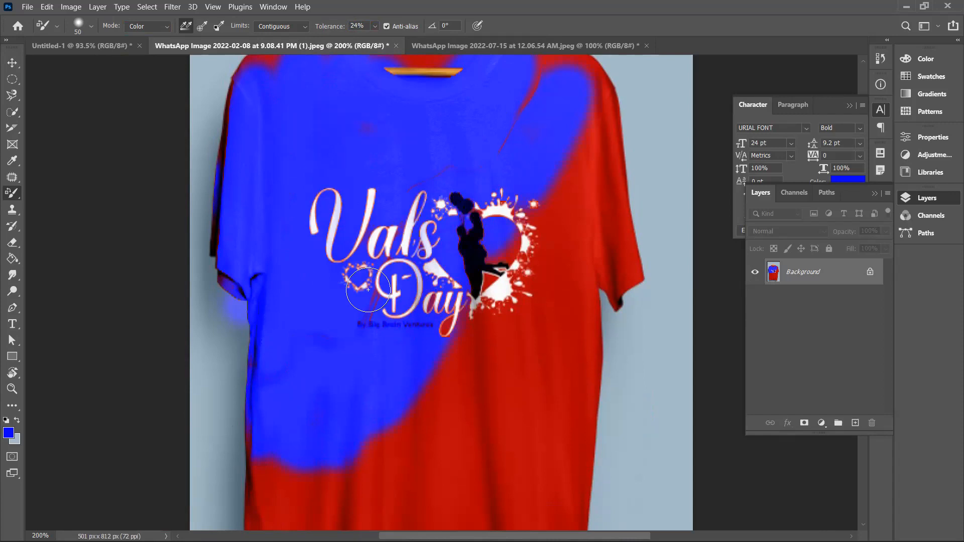
scroll(359, 288, up, 4)
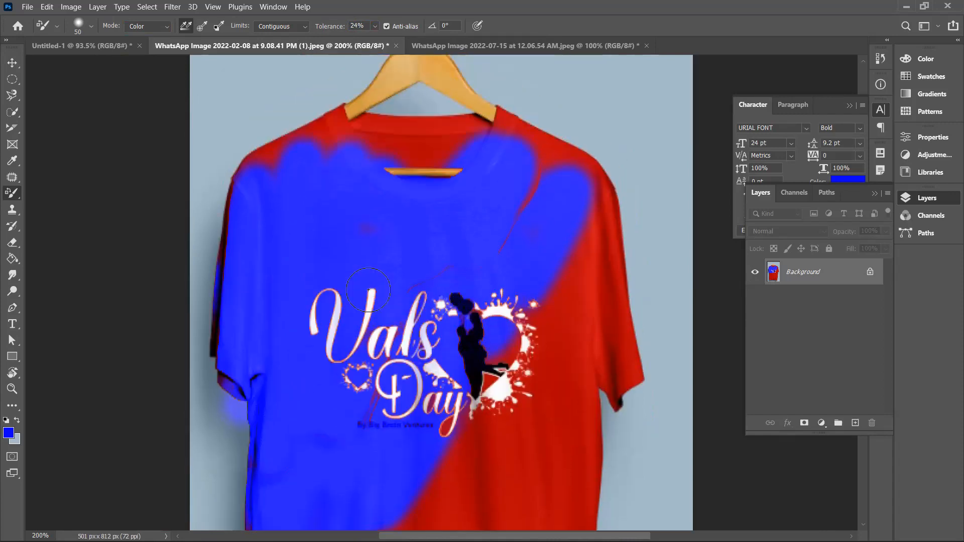
Undo the blue colour replacement strokes on the red T-shirt.
key(ctrl+z)
key(ctrl+z)
key(ctrl+z)
key(ctrl+z)
key(ctrl+z)
key(ctrl+z)
key(ctrl+z)
key(ctrl+z)
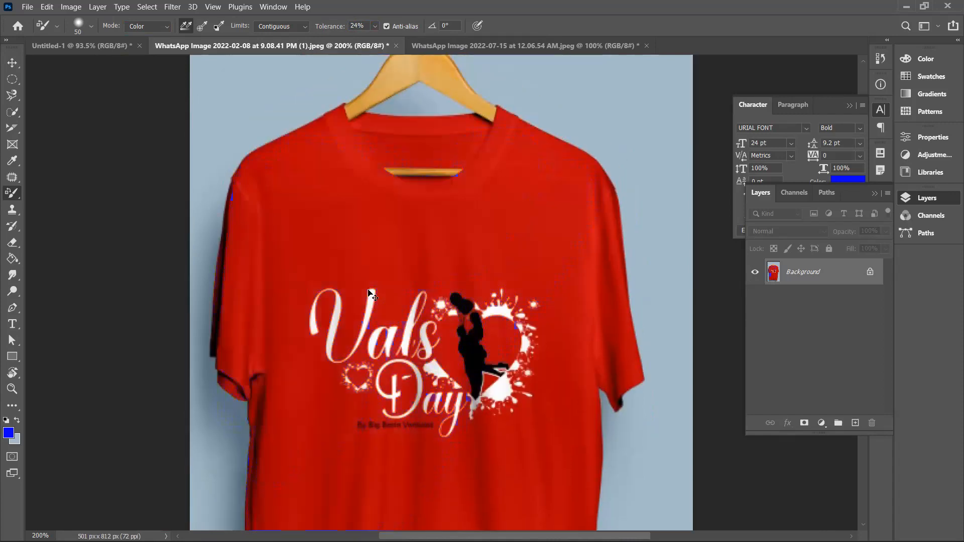
scroll(471, 104, up, 4)
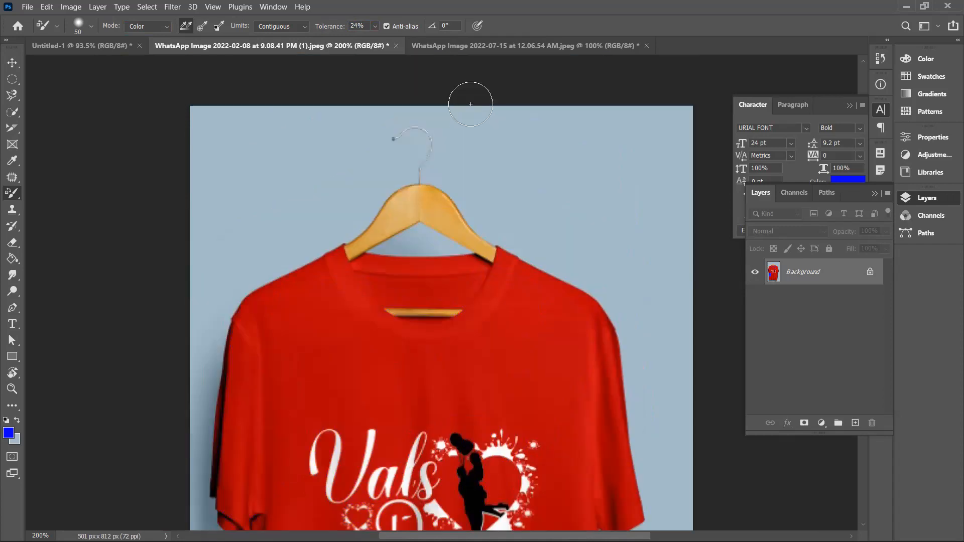
scroll(471, 104, down, 5)
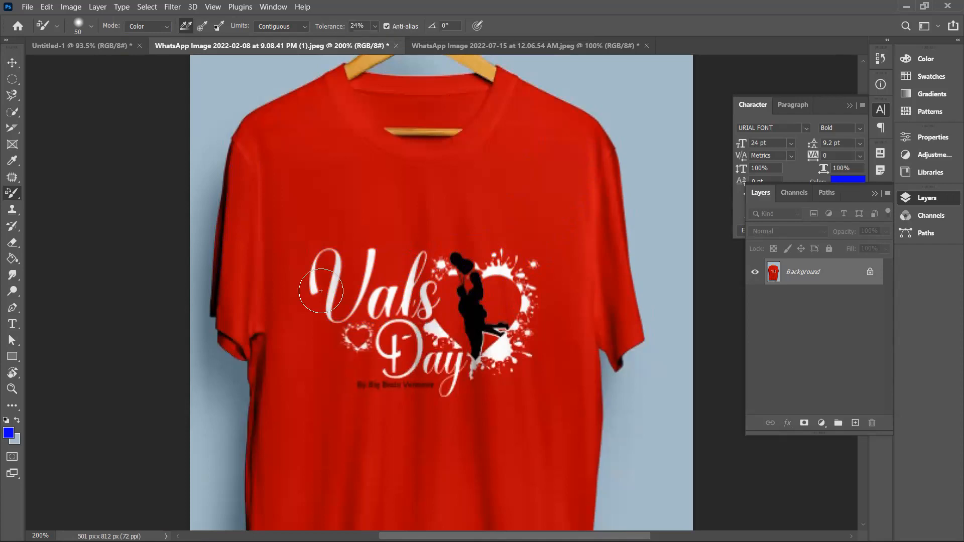
Open the old baby photo FGtTfU4XIAA68UL.jpg from the Downloads folder as a separate document in Photoshop.
mouse_move(382, 541)
click(303, 527)
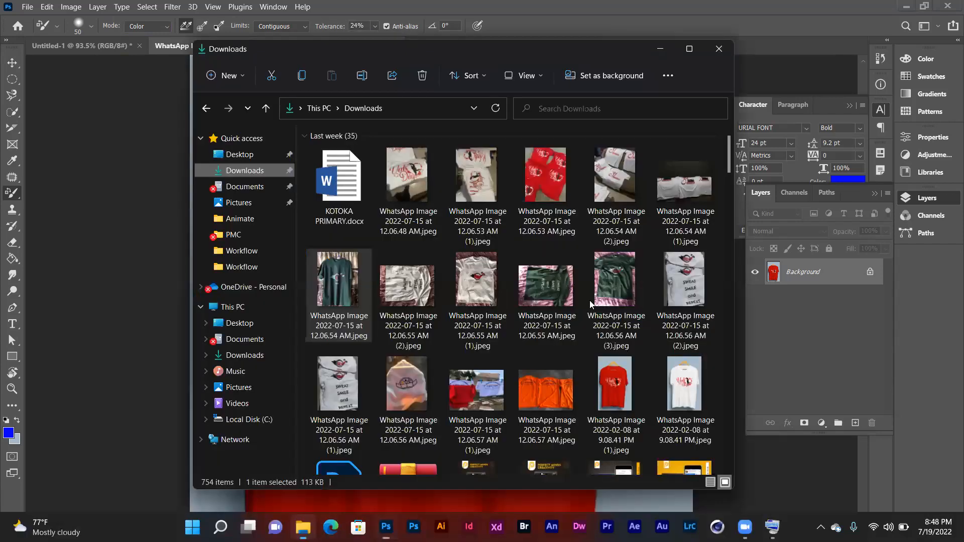
scroll(413, 372, down, 20)
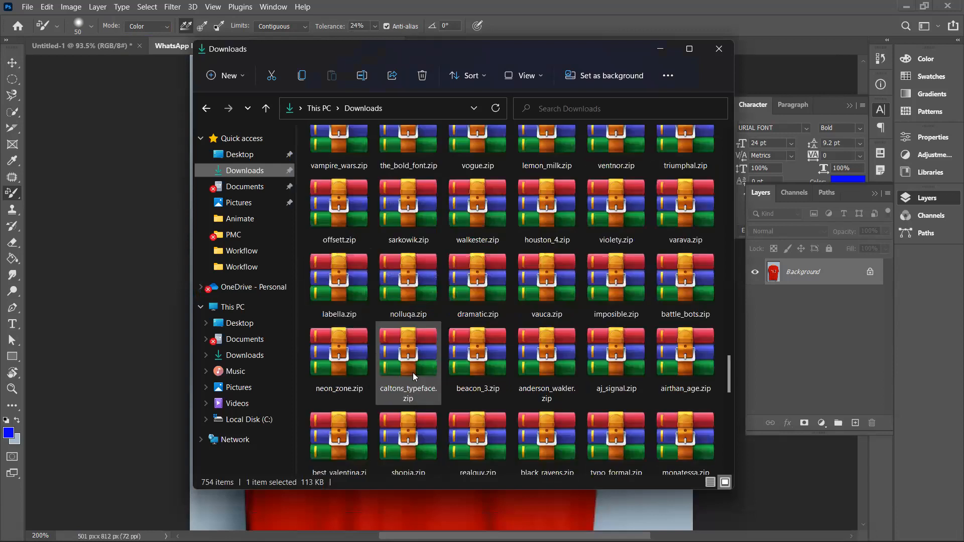
scroll(413, 373, down, 10)
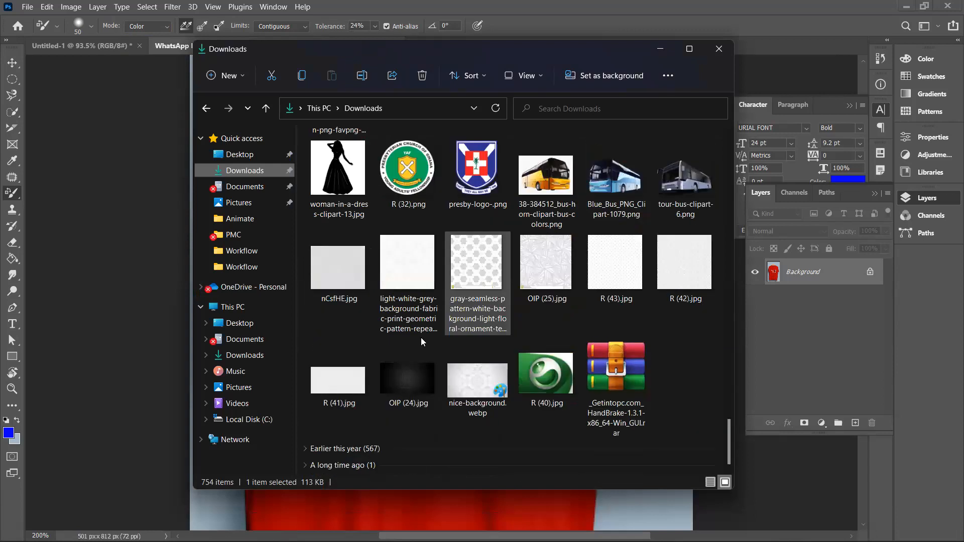
scroll(410, 354, up, 10)
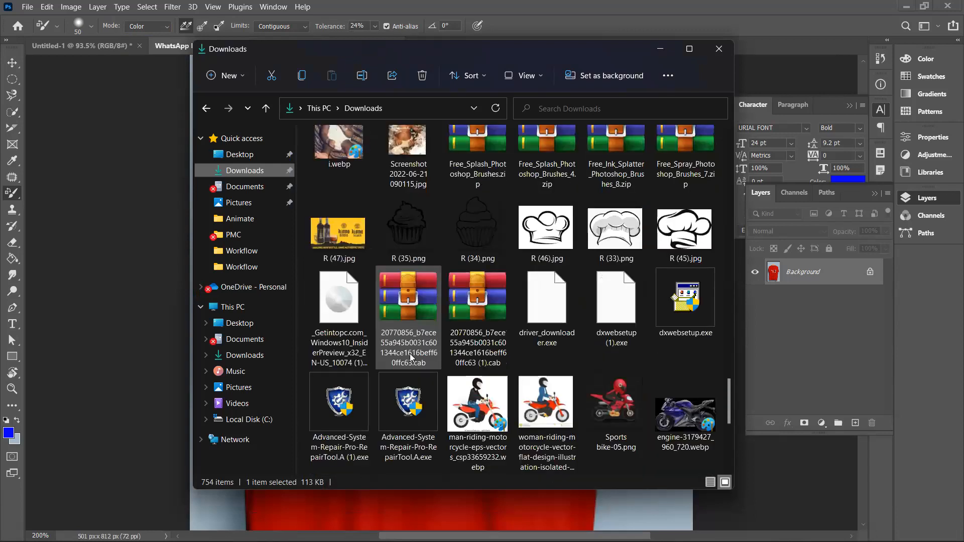
scroll(410, 353, up, 3)
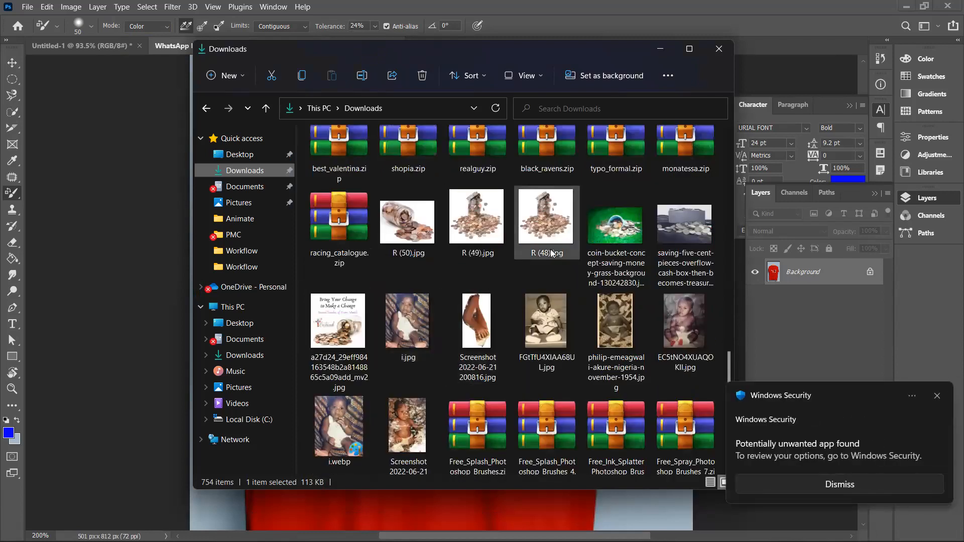
scroll(551, 253, up, 1)
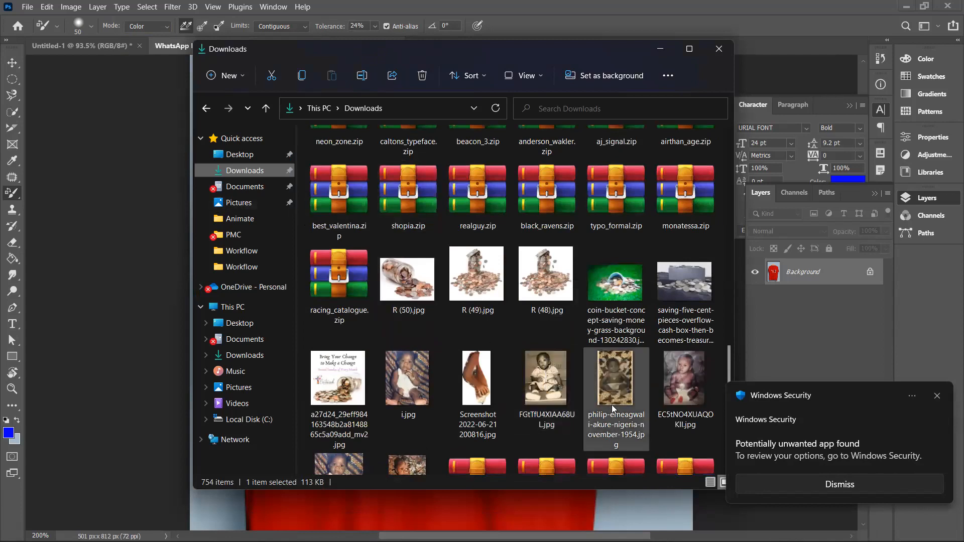
click(559, 376)
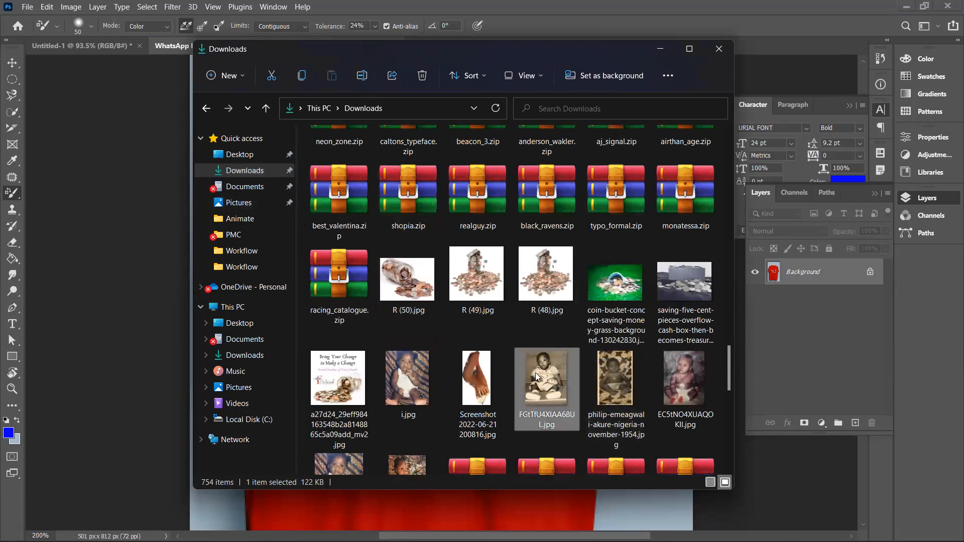
drag(792, 62, 798, 47)
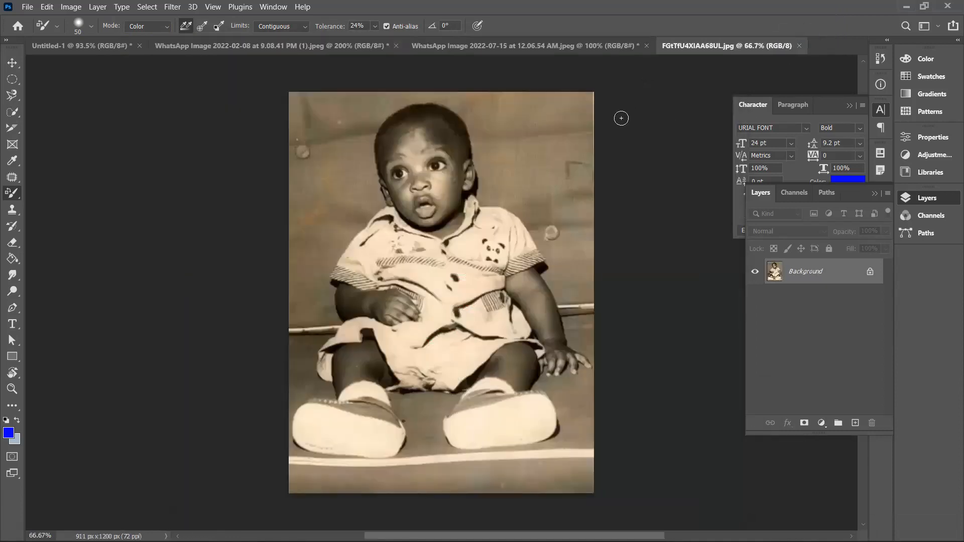
Switch to File Explorer and look through the recent files in the Downloads folder for another sample photo.
click(303, 527)
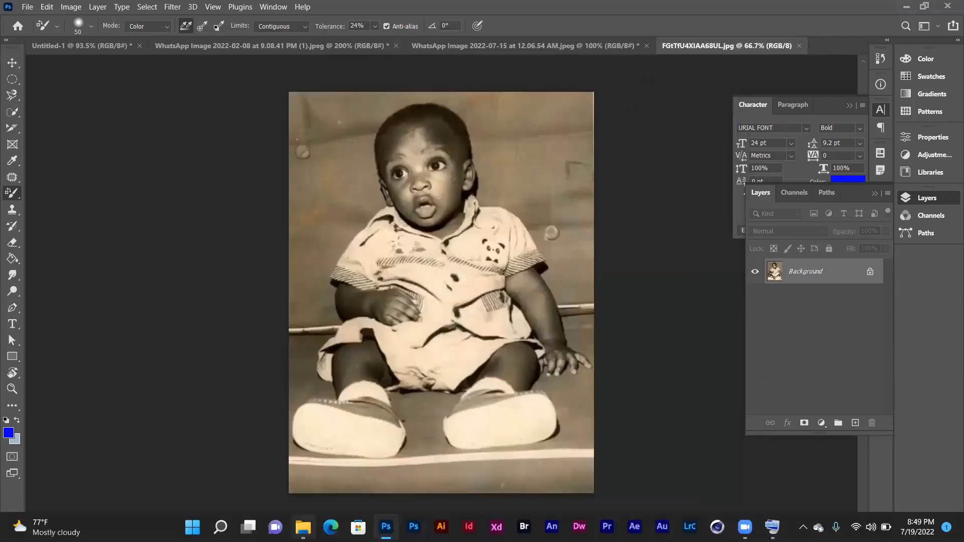
scroll(497, 332, up, 10)
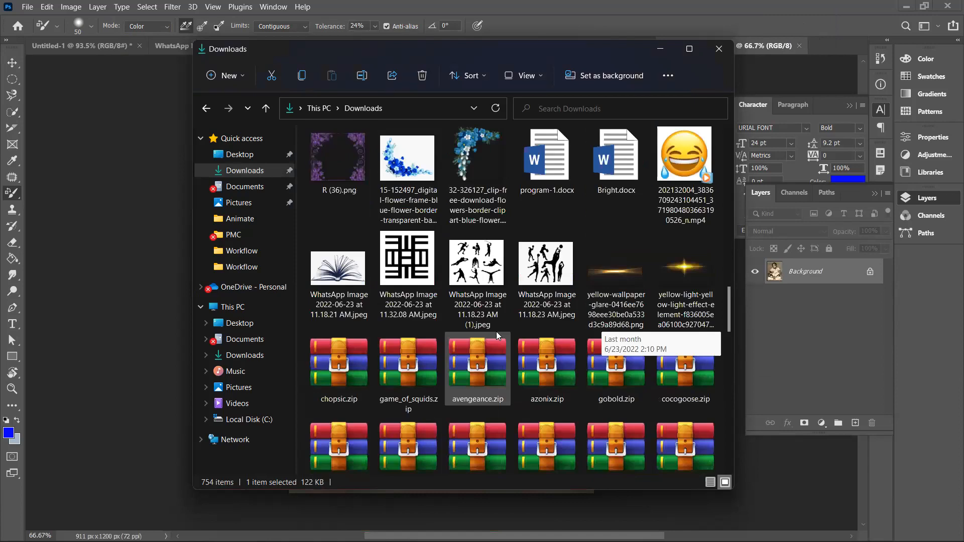
scroll(497, 332, up, 15)
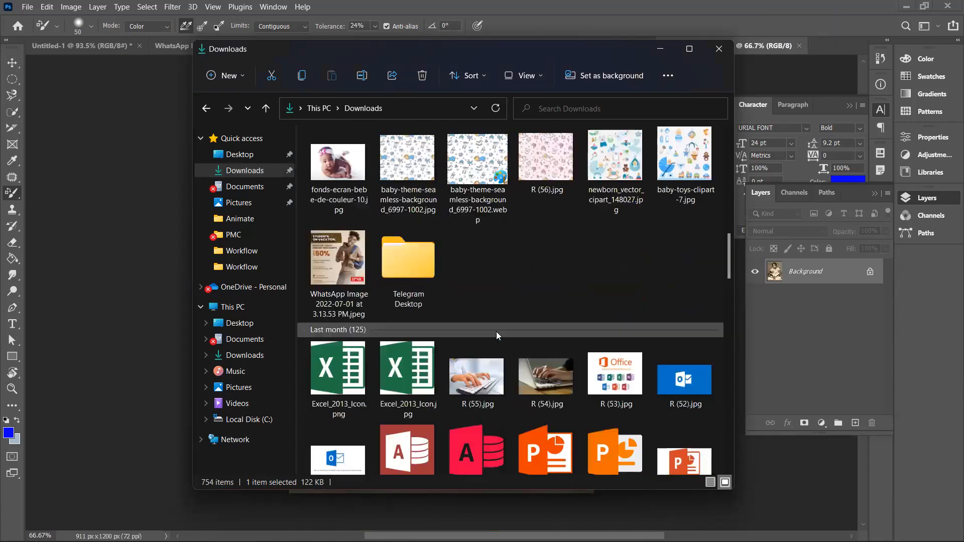
scroll(497, 336, up, 8)
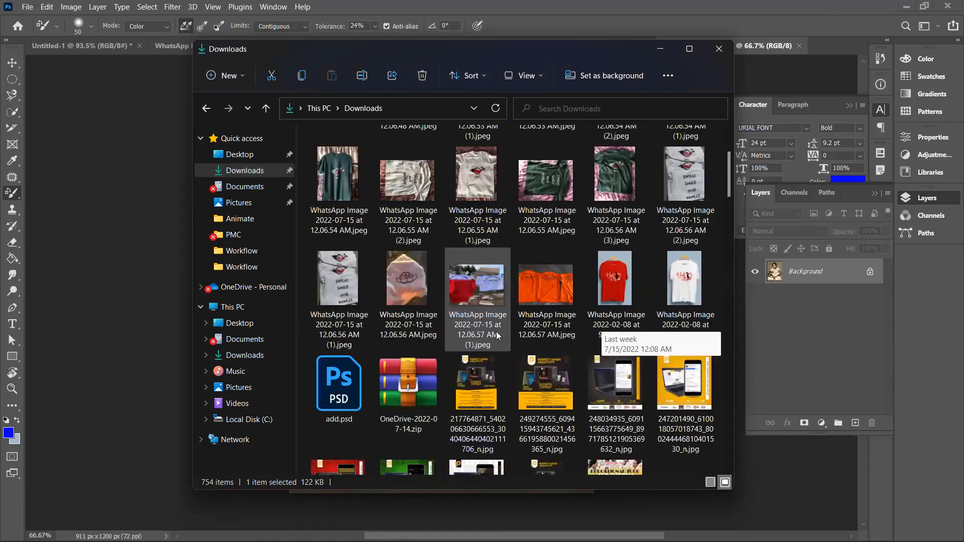
scroll(496, 336, up, 3)
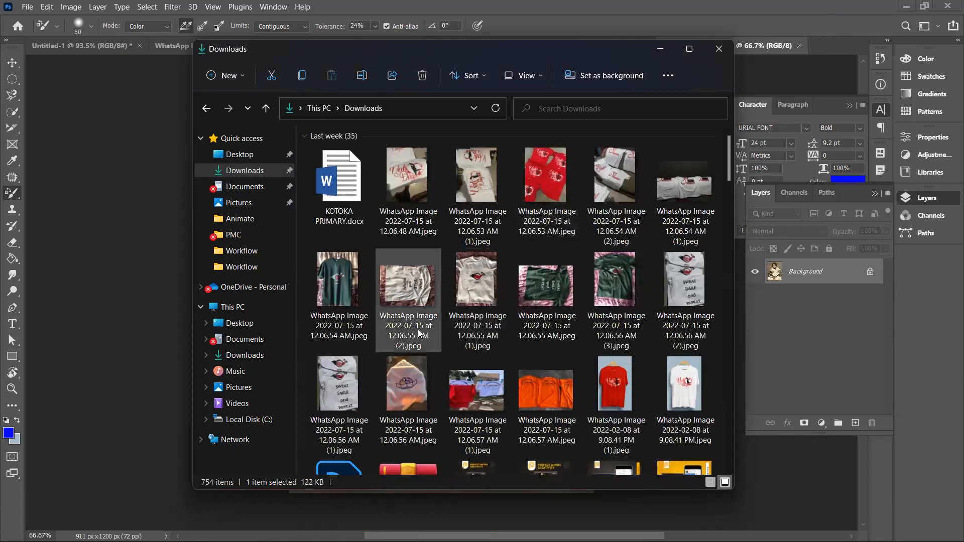
click(466, 268)
scroll(466, 268, down, 20)
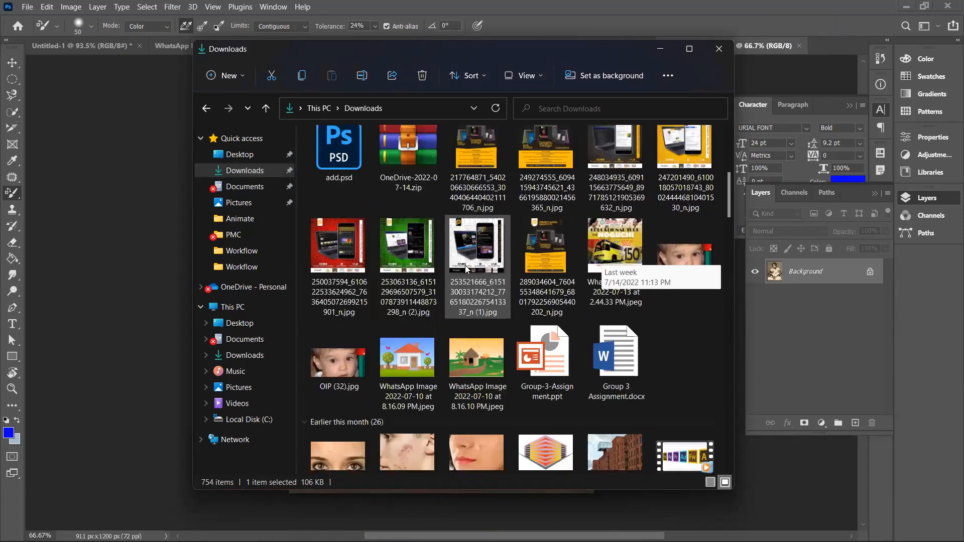
scroll(465, 269, down, 3)
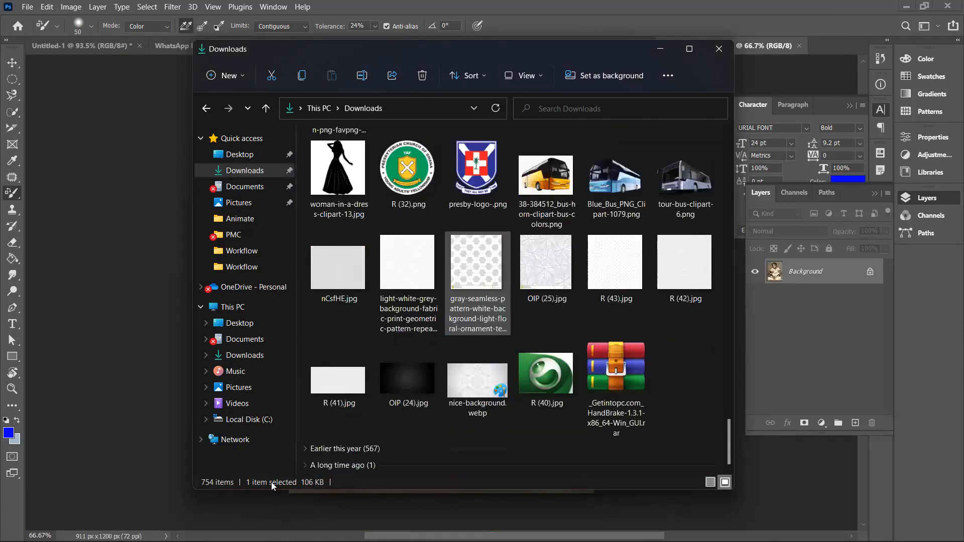
Expand the Earlier this year group in Downloads and open vintage_black_and_white_women_08.jpg as a separate document in Photoshop.
click(307, 449)
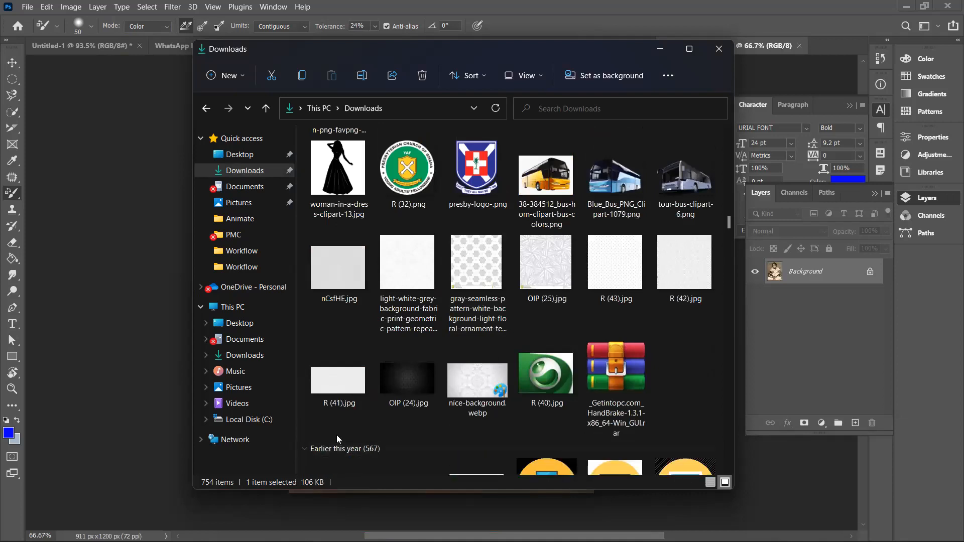
scroll(336, 436, down, 6)
scroll(338, 438, down, 10)
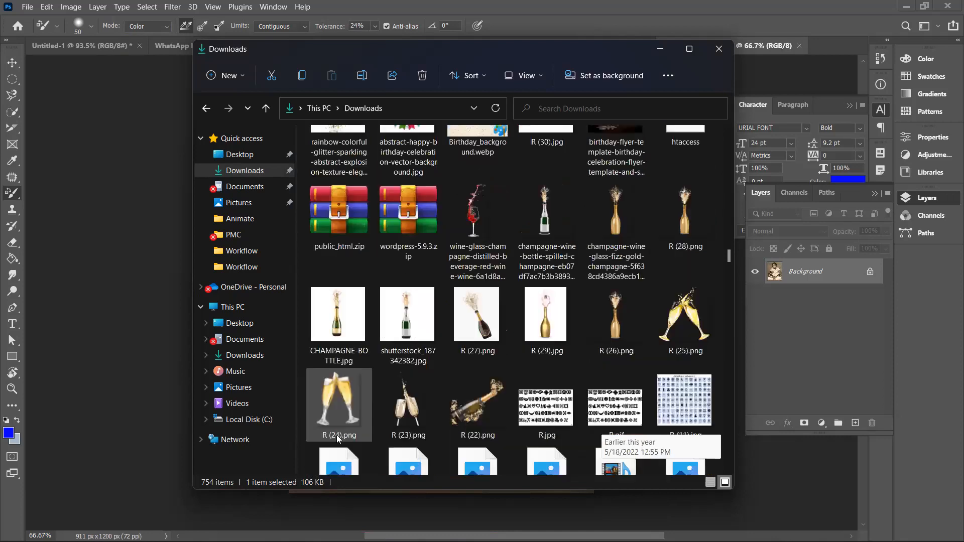
scroll(336, 439, down, 12)
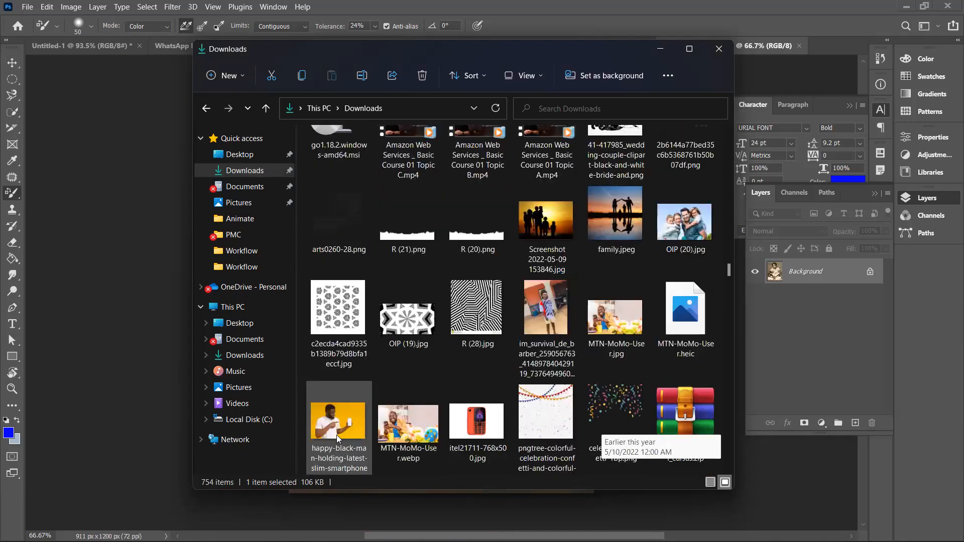
scroll(337, 438, down, 12)
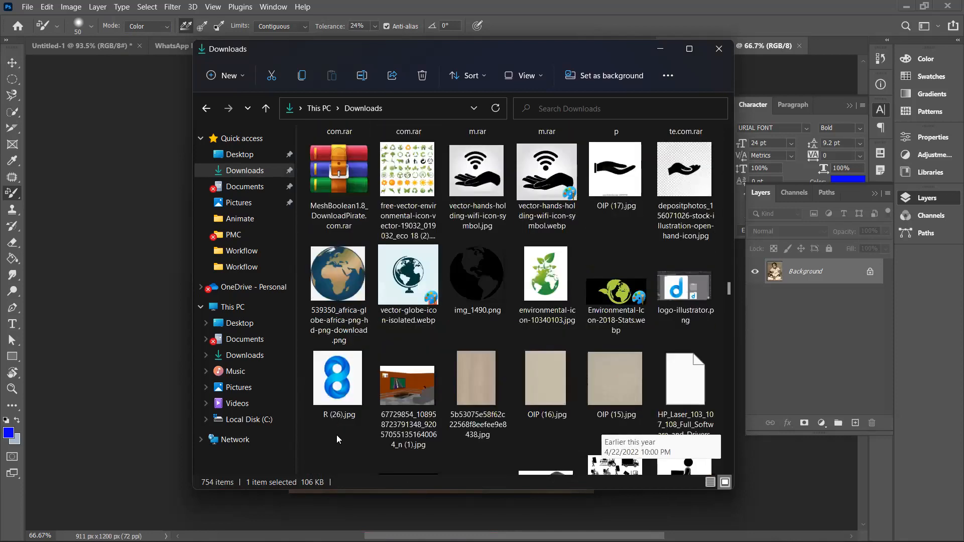
scroll(337, 438, down, 5)
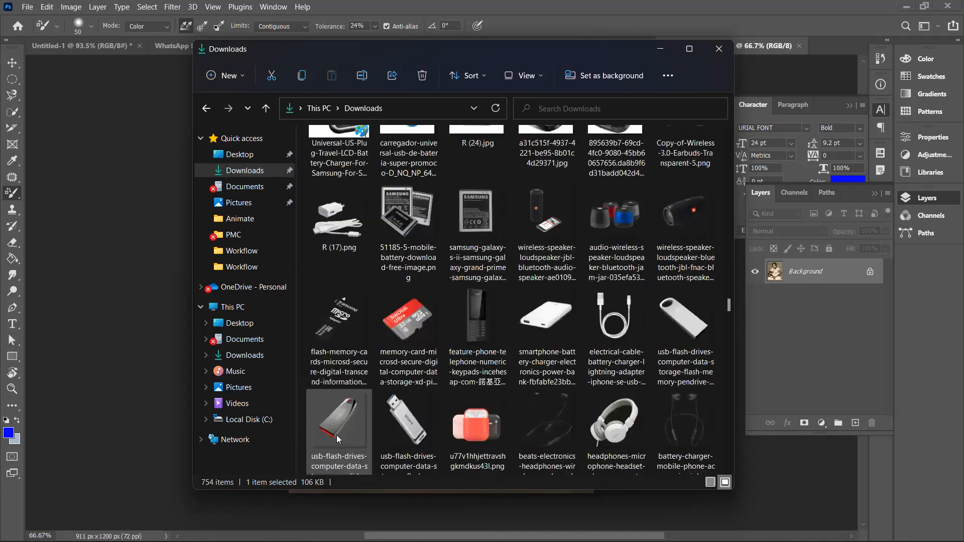
scroll(336, 438, down, 15)
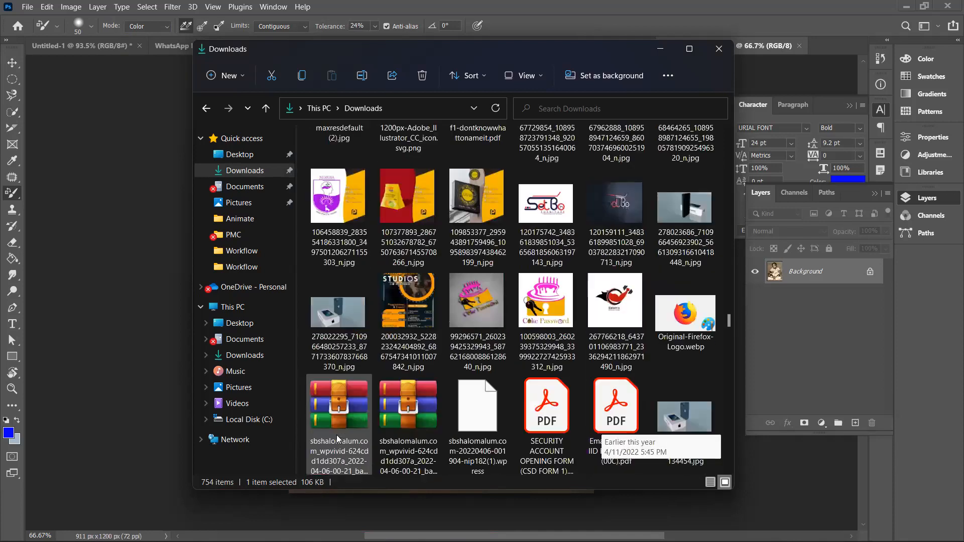
scroll(338, 439, down, 15)
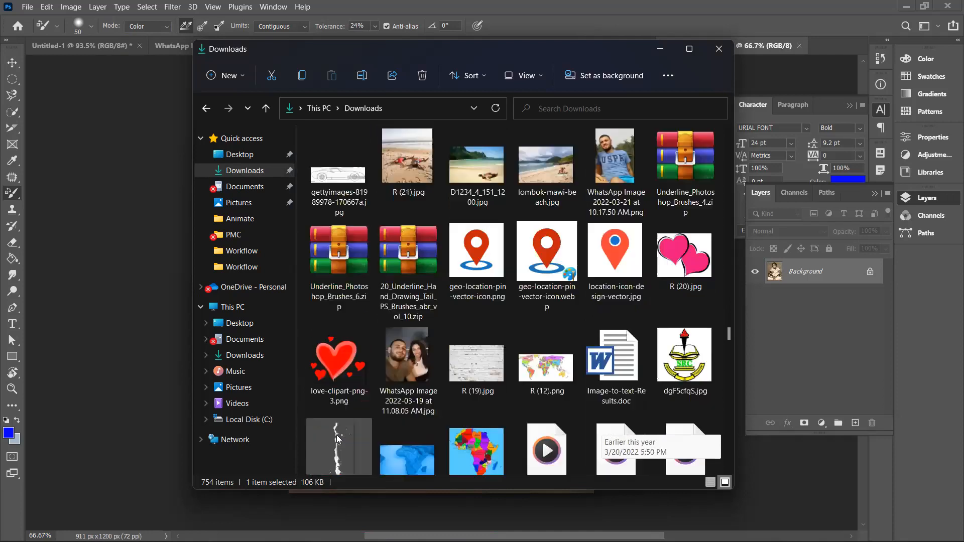
scroll(338, 438, down, 10)
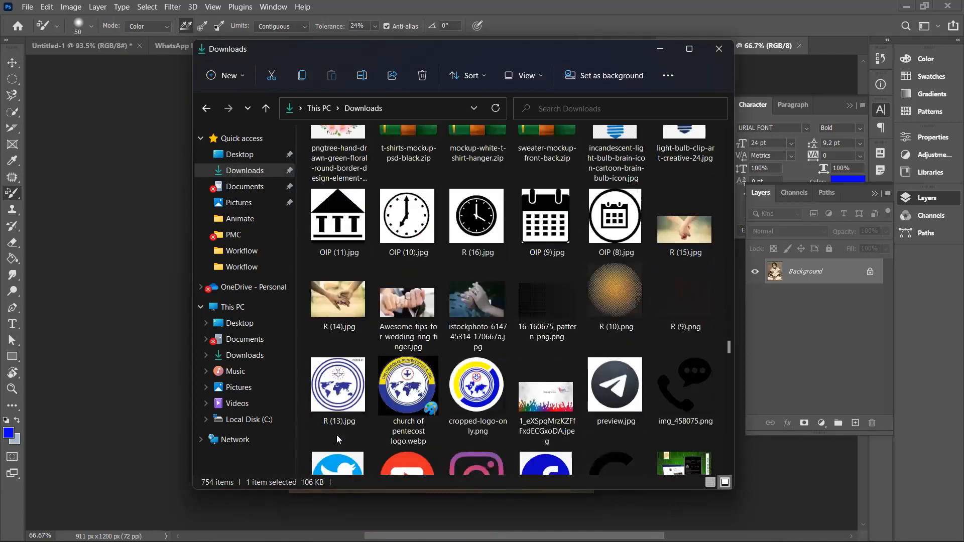
scroll(337, 438, down, 10)
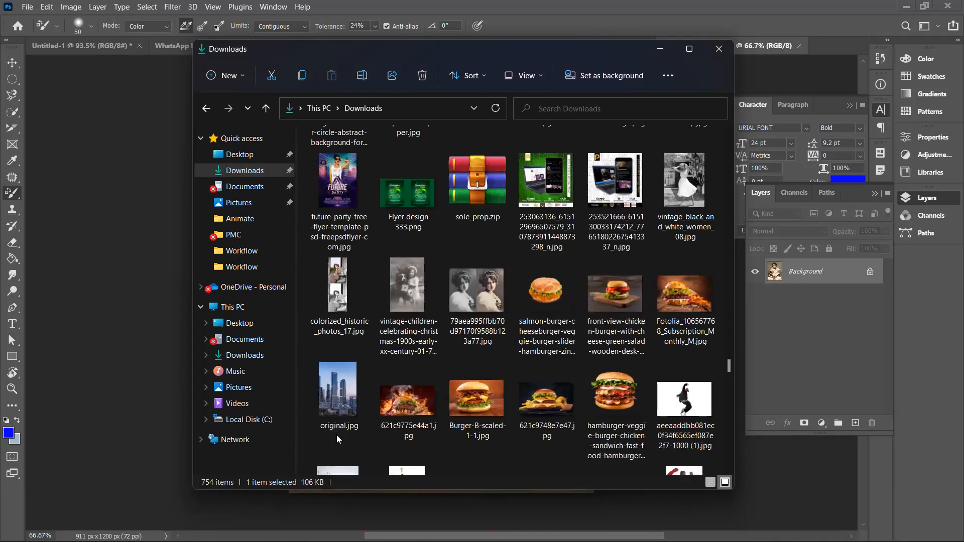
drag(680, 187, 835, 40)
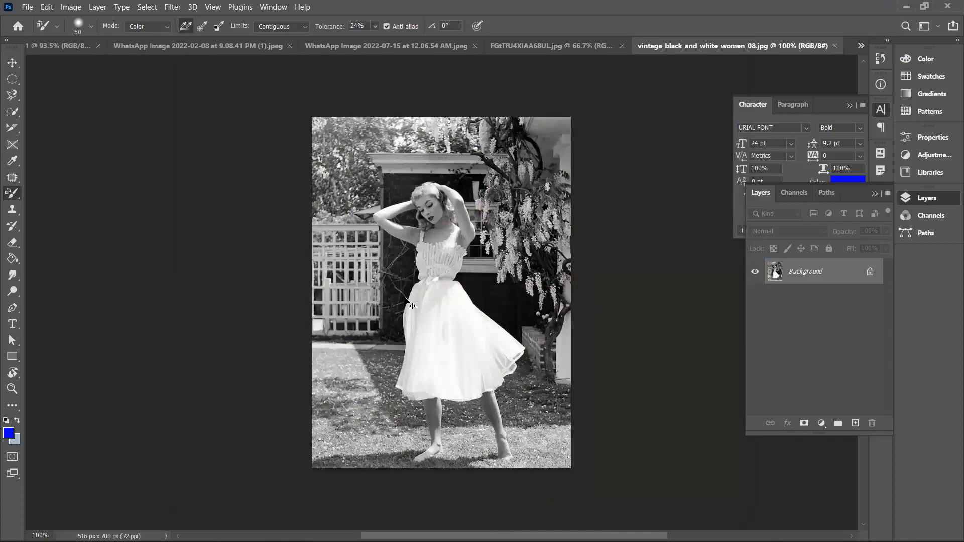
Resample the black-and-white photo of the woman in the white dress to a resolution of 300 pixels/inch.
key(ctrl+plus)
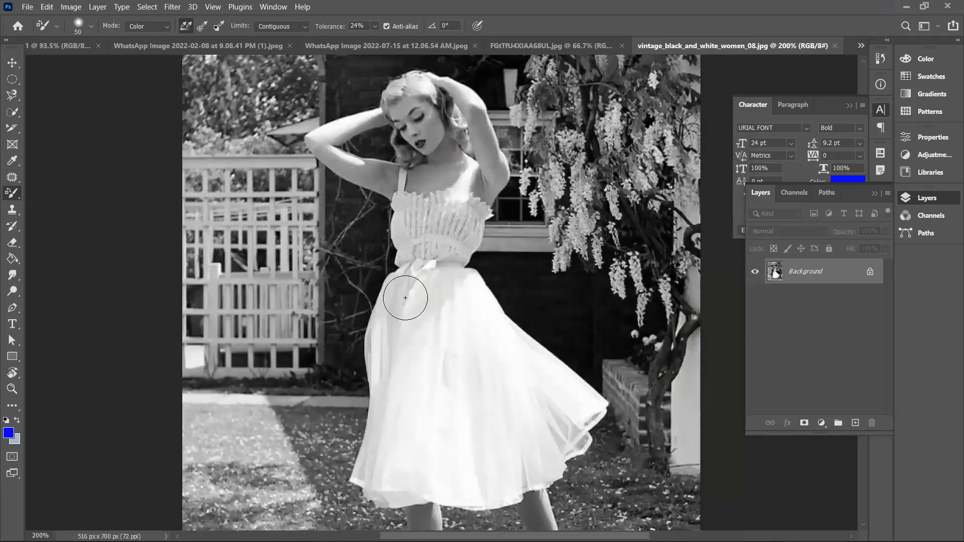
scroll(405, 298, down, 2)
scroll(406, 298, down, 5)
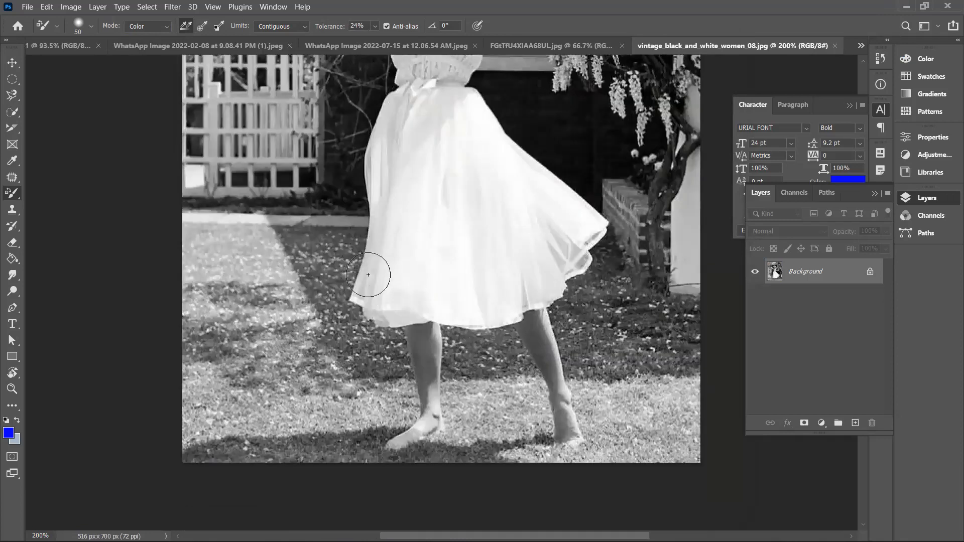
scroll(375, 277, up, 8)
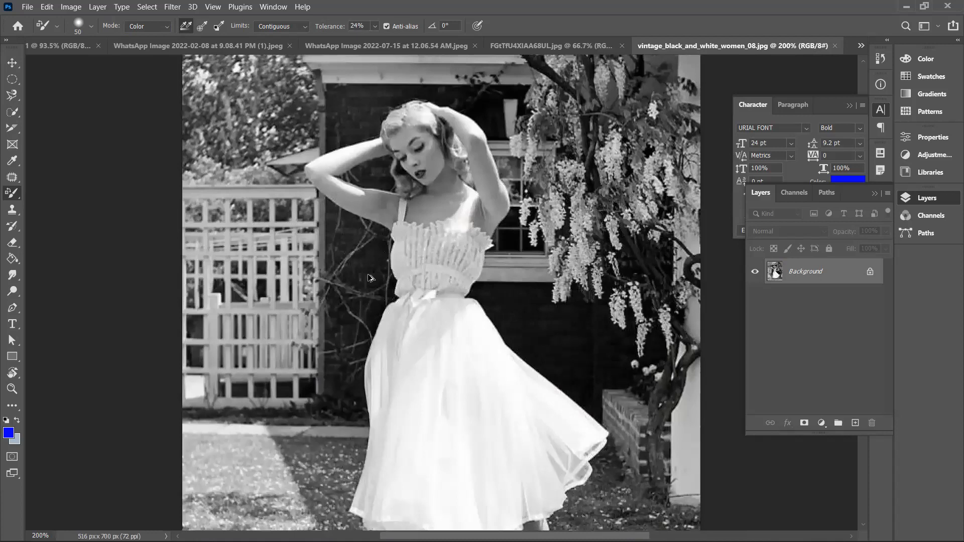
key(ctrl+alt+i)
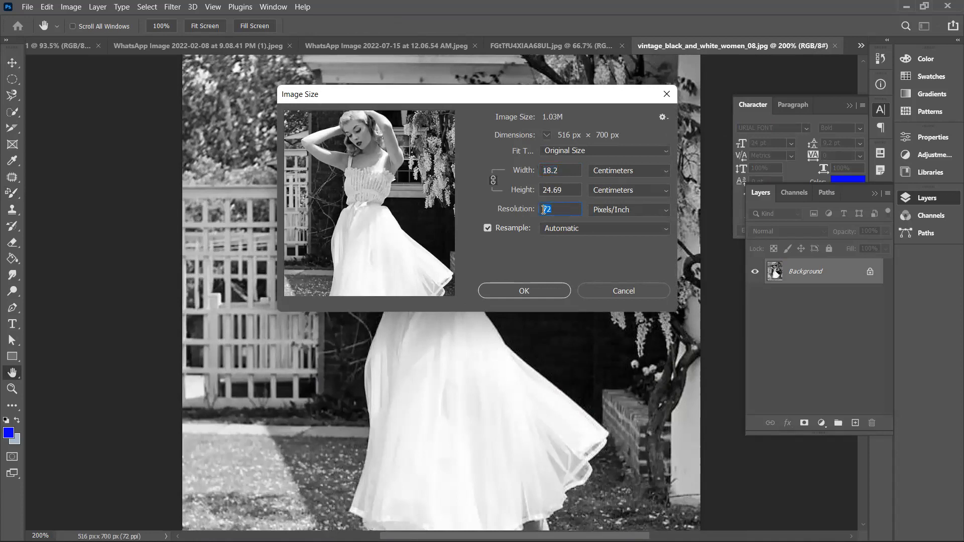
text(300)
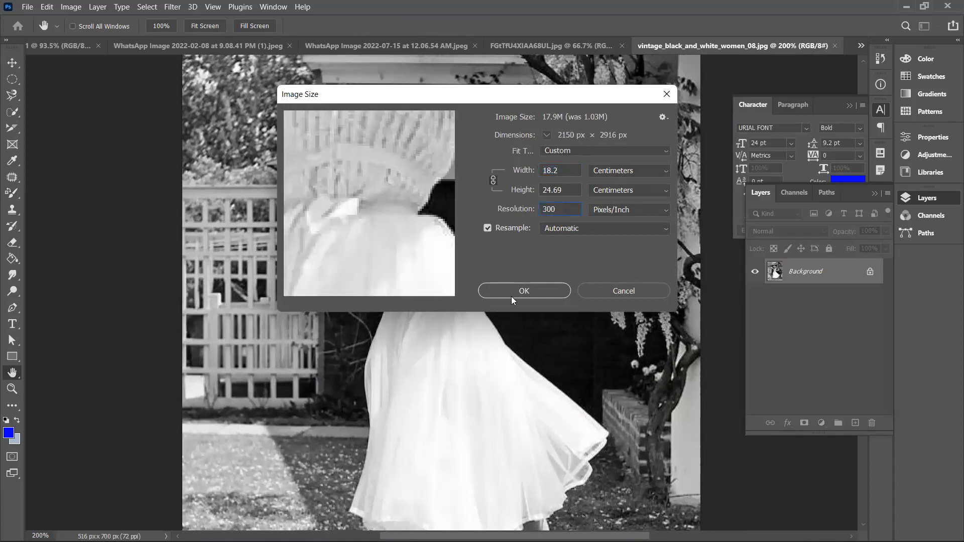
click(539, 292)
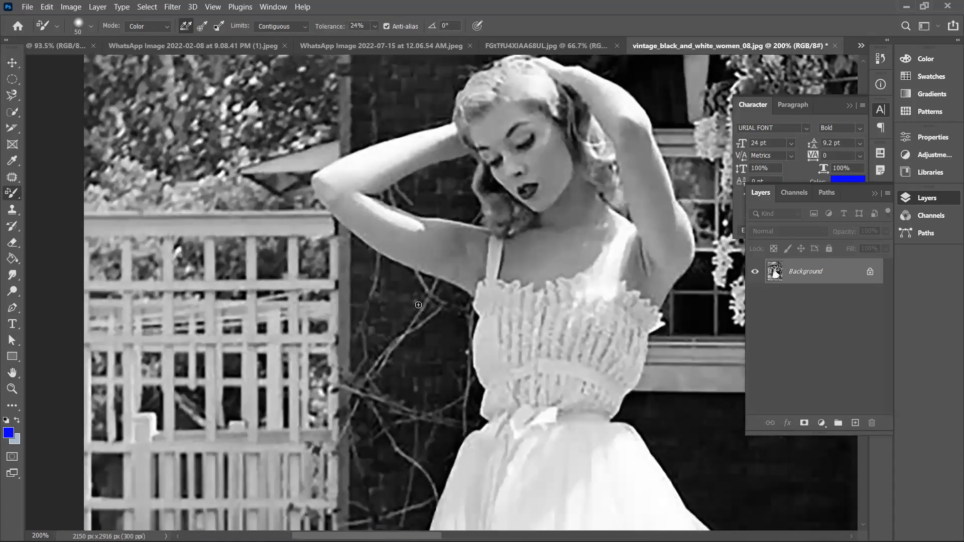
key(ctrl+0)
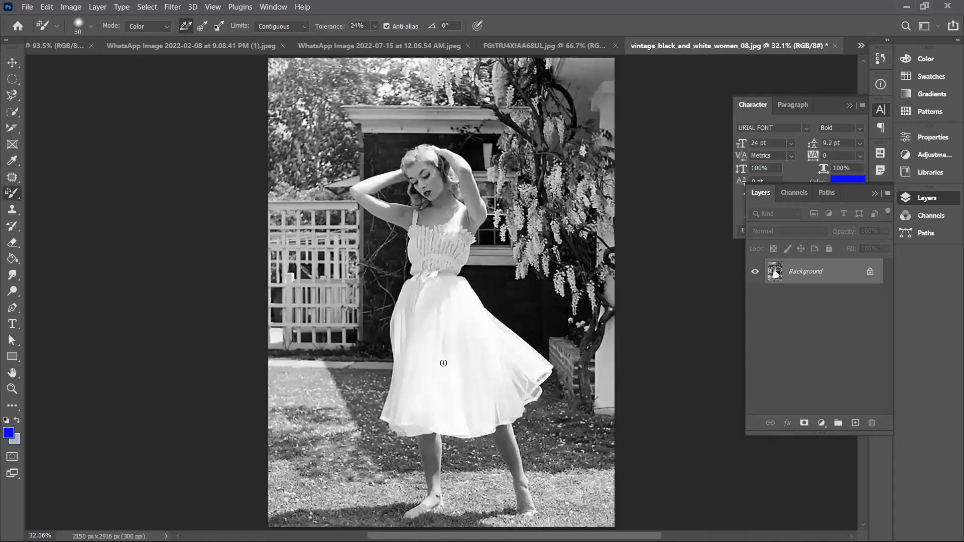
Open the foreground colour for editing.
click(8, 433)
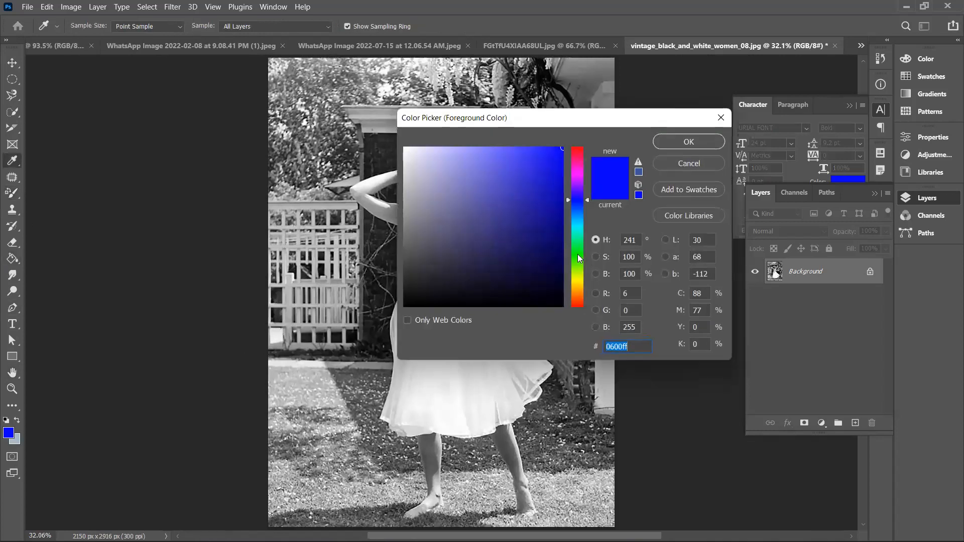
Set the foreground color to a medium green, about #099e05.
click(578, 255)
click(559, 210)
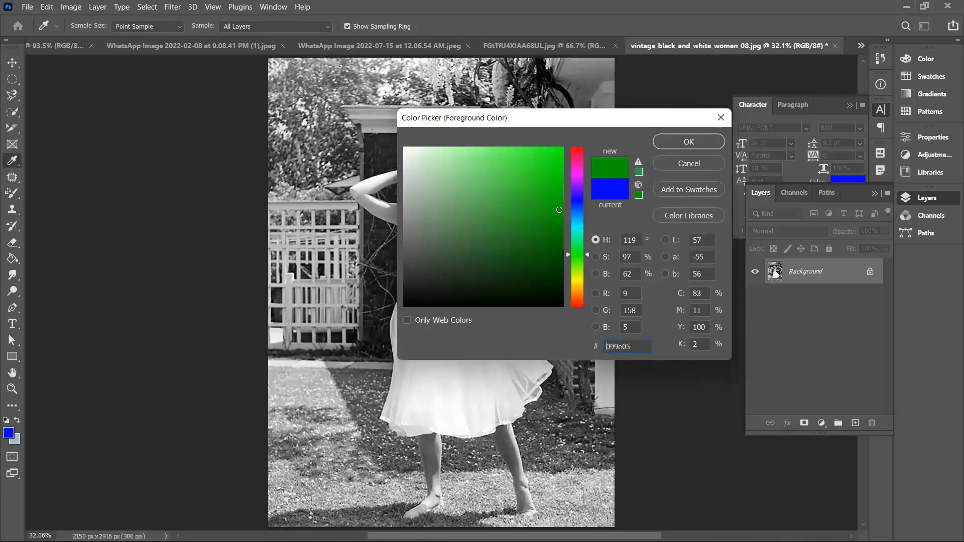
click(688, 142)
Recolor the upper part of the lawn left of the dress green with the Color Replacement tool at 70 px.
key(b)
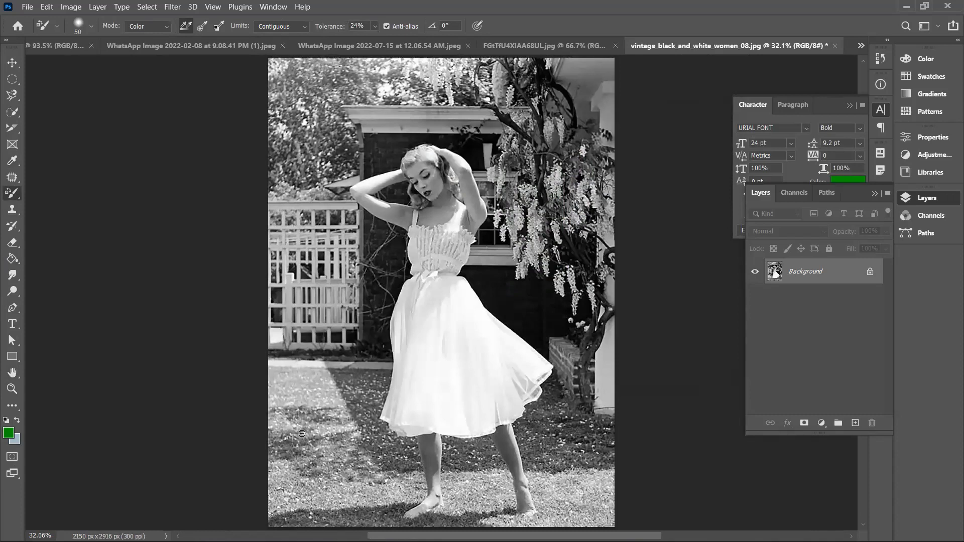
key(ctrl+plus)
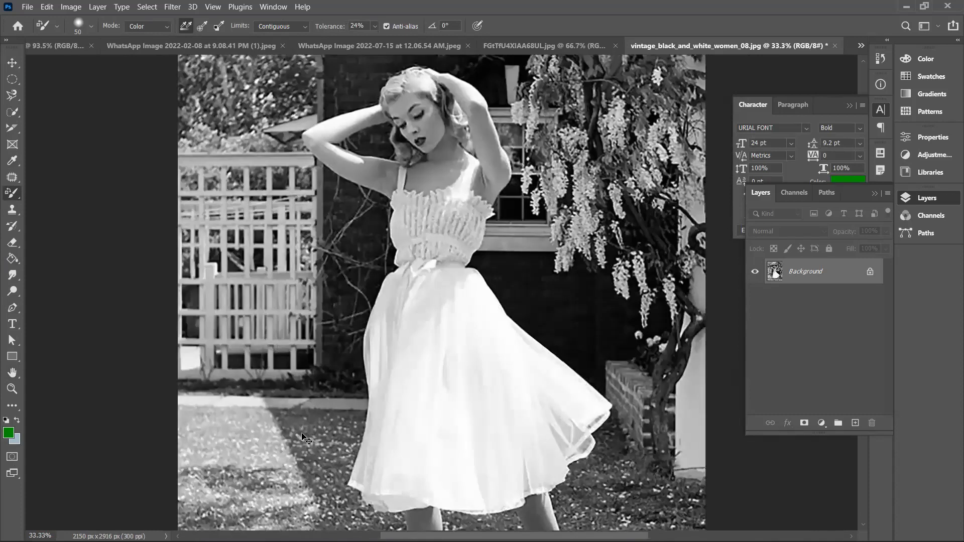
key(ctrl+plus)
key(ctrl+plus)
scroll(301, 433, down, 5)
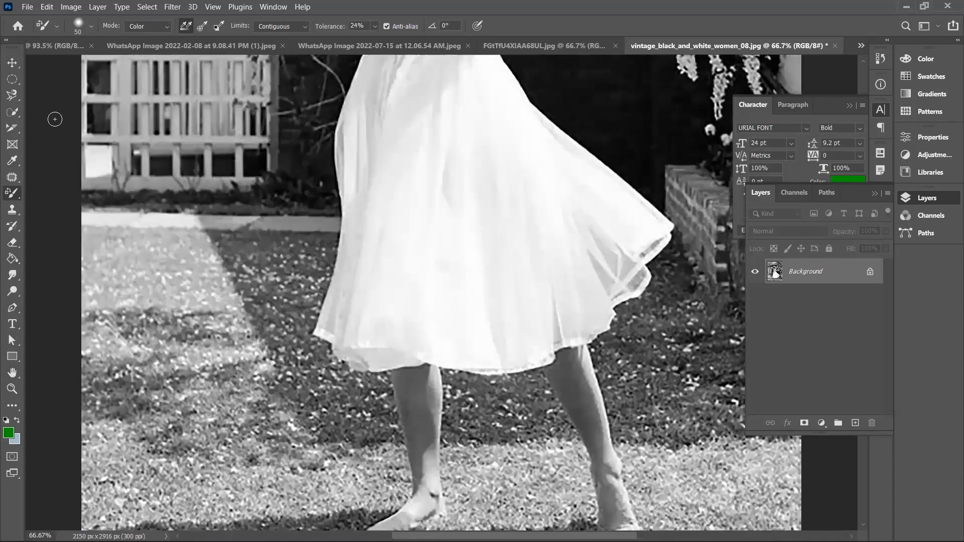
right_click(10, 194)
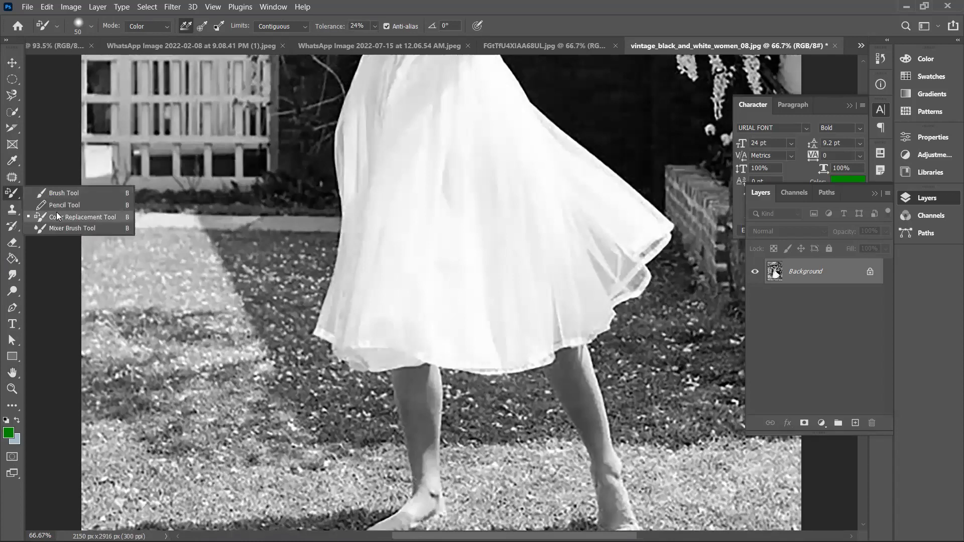
click(57, 217)
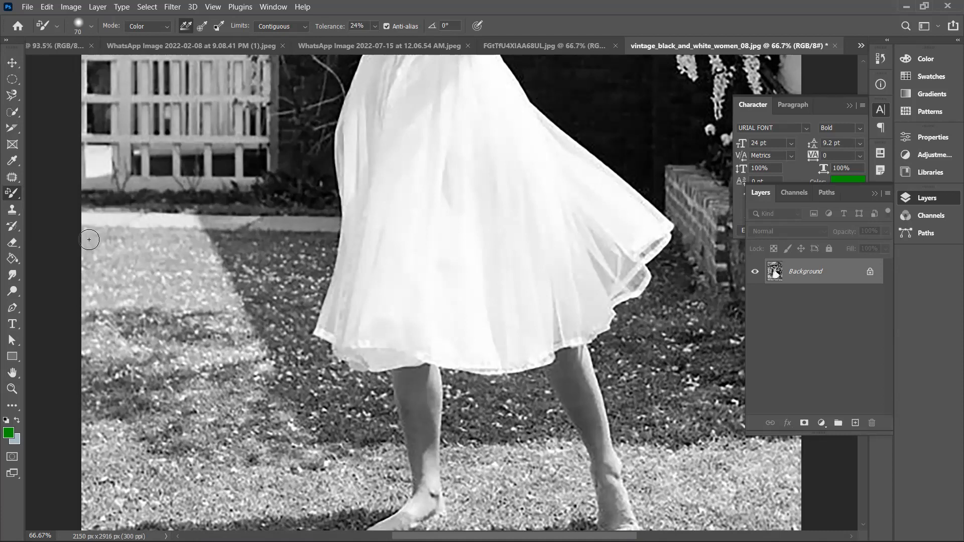
mouse_move(87, 239)
mouse_down()
mouse_move(233, 241)
mouse_move(136, 299)
mouse_move(146, 263)
mouse_move(123, 249)
mouse_move(74, 261)
mouse_move(127, 287)
mouse_move(81, 265)
mouse_move(100, 252)
mouse_move(136, 269)
mouse_up()
mouse_move(101, 307)
mouse_down()
mouse_move(83, 328)
mouse_move(93, 307)
mouse_up()
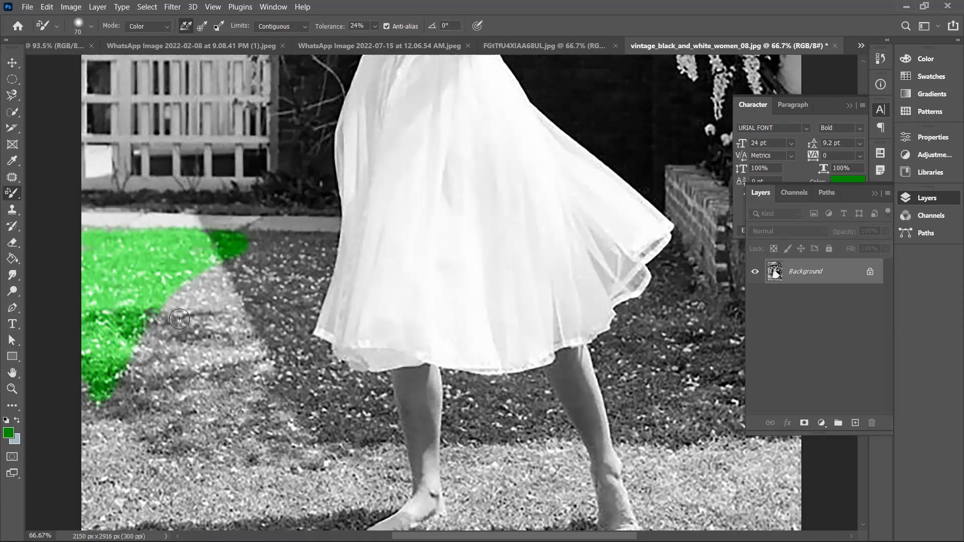
drag(180, 318, 178, 277)
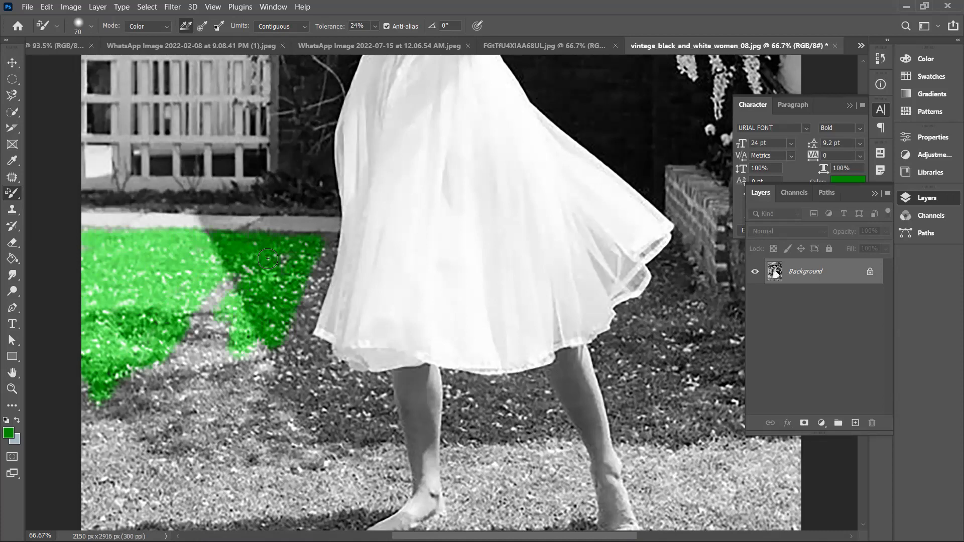
mouse_move(293, 280)
mouse_down()
mouse_move(224, 359)
mouse_move(248, 358)
mouse_move(170, 429)
mouse_move(153, 392)
mouse_move(116, 478)
mouse_move(132, 383)
mouse_move(127, 436)
mouse_move(106, 416)
mouse_up()
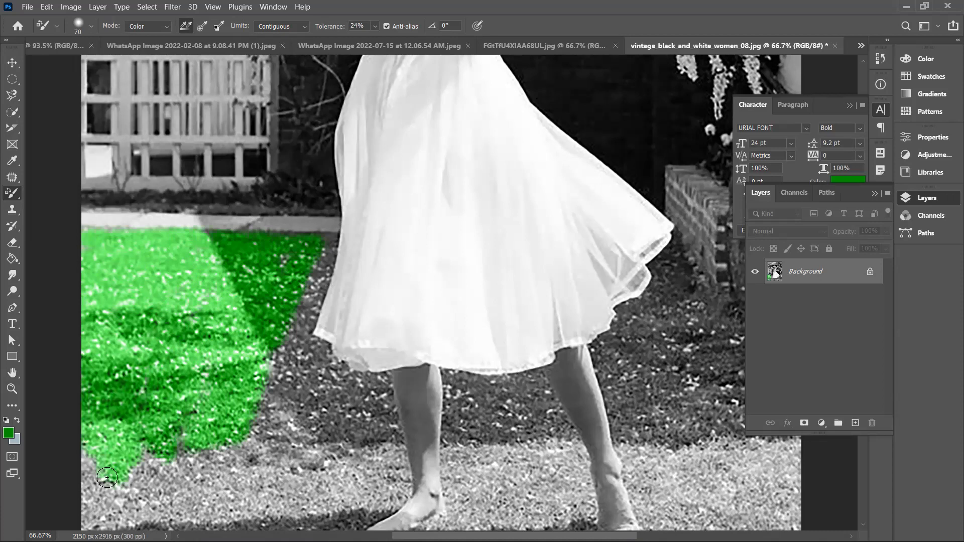
Enlarge the brush to 125 px and recolor the left lawn green down to the photo's lower edge.
scroll(107, 478, down, 3)
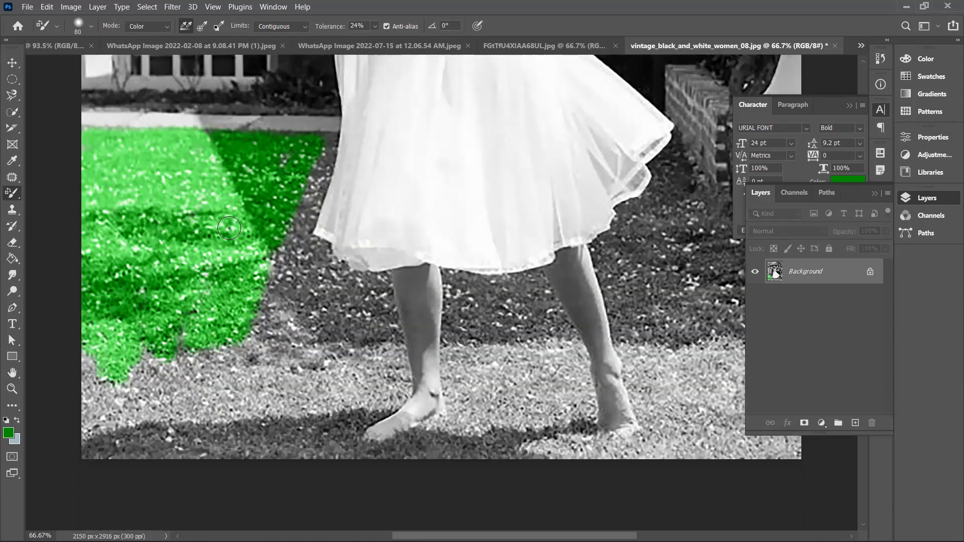
key(bracketright)
key(bracketright)
key(bracketright)
mouse_move(255, 240)
mouse_down()
mouse_move(263, 330)
mouse_move(228, 379)
mouse_move(240, 379)
mouse_move(174, 411)
mouse_move(185, 445)
mouse_move(204, 348)
mouse_move(203, 384)
mouse_move(189, 341)
mouse_move(127, 477)
mouse_move(141, 430)
mouse_move(144, 319)
mouse_move(108, 450)
mouse_move(95, 454)
mouse_move(102, 397)
mouse_move(101, 456)
mouse_move(251, 353)
mouse_move(271, 428)
mouse_up()
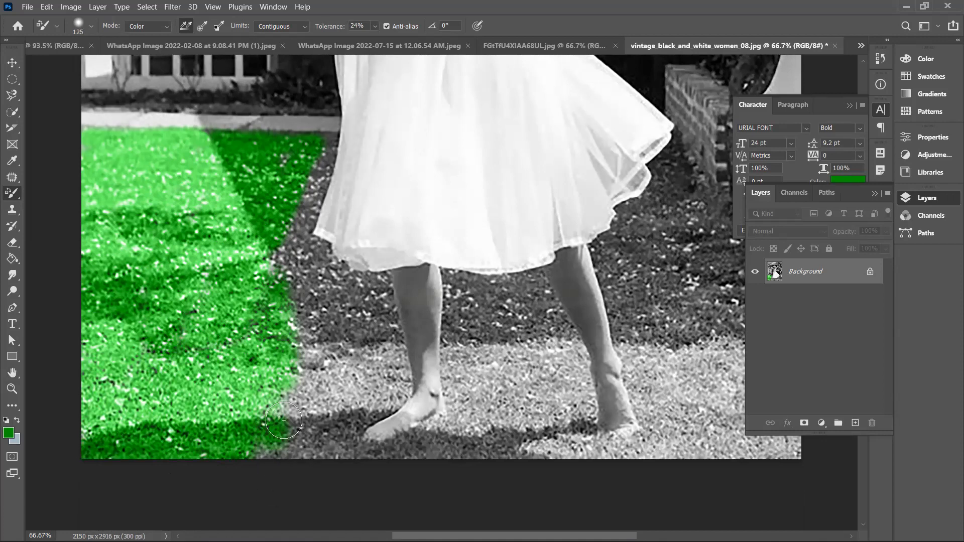
Reduce the brush to 31 px and recolor the remaining grass along the left edge of the skirt green.
key(ctrl+plus)
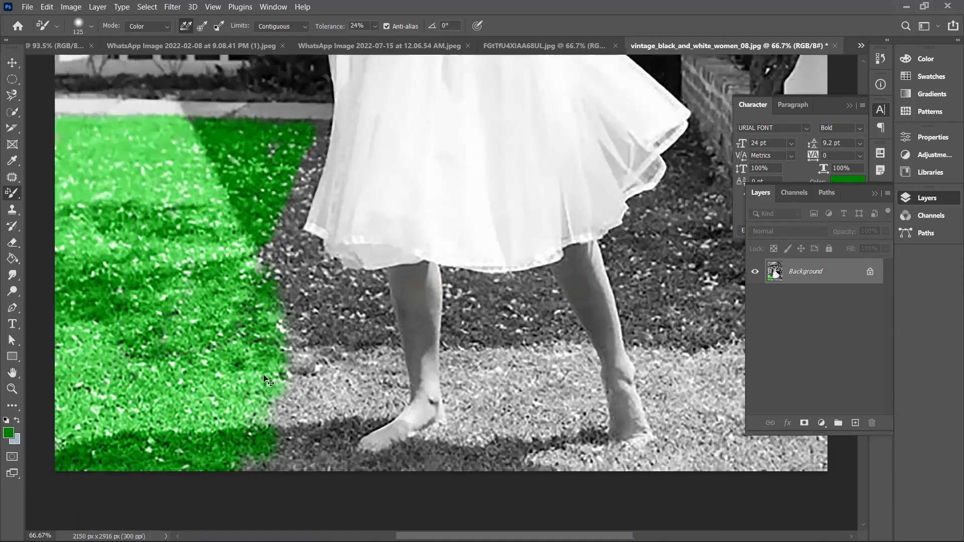
scroll(264, 374, up, 3)
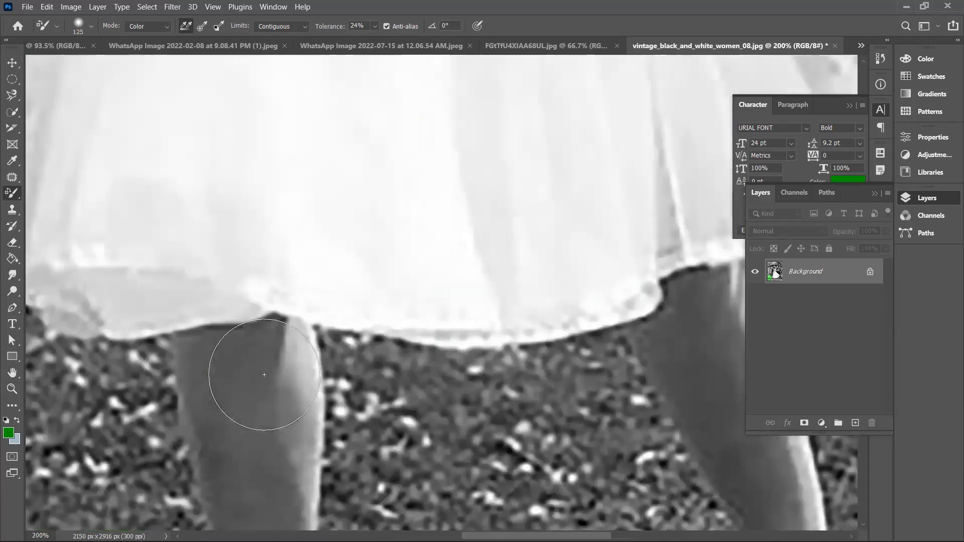
scroll(264, 374, up, 5)
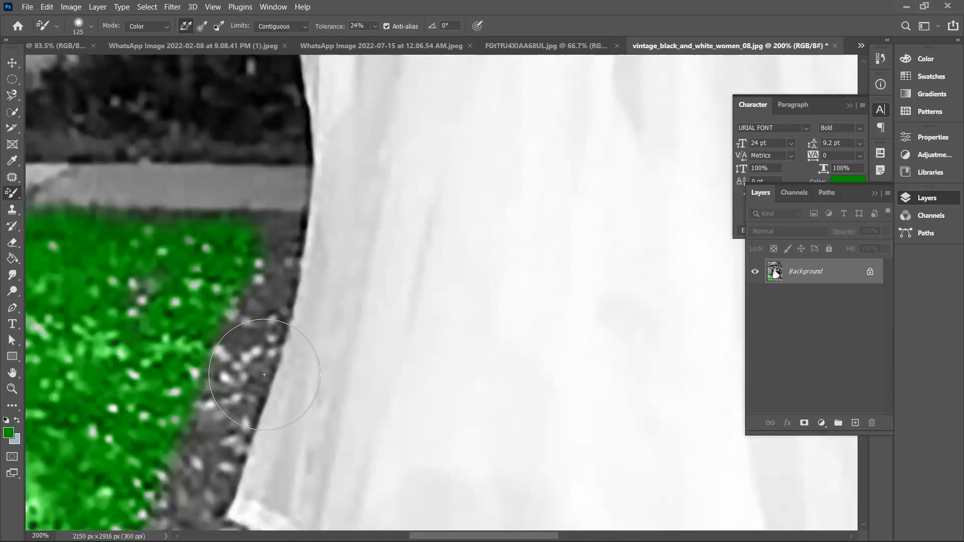
click(91, 25)
drag(91, 62, 40, 61)
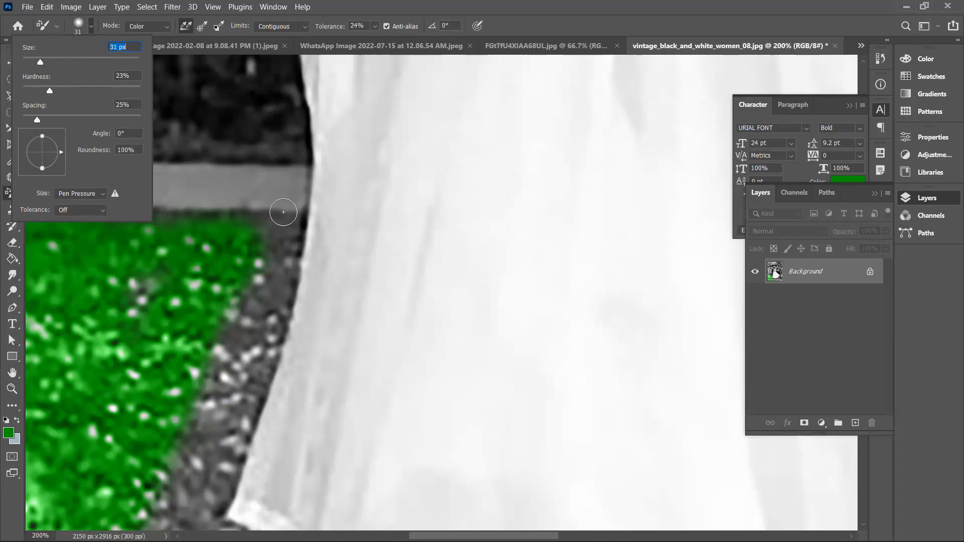
click(90, 26)
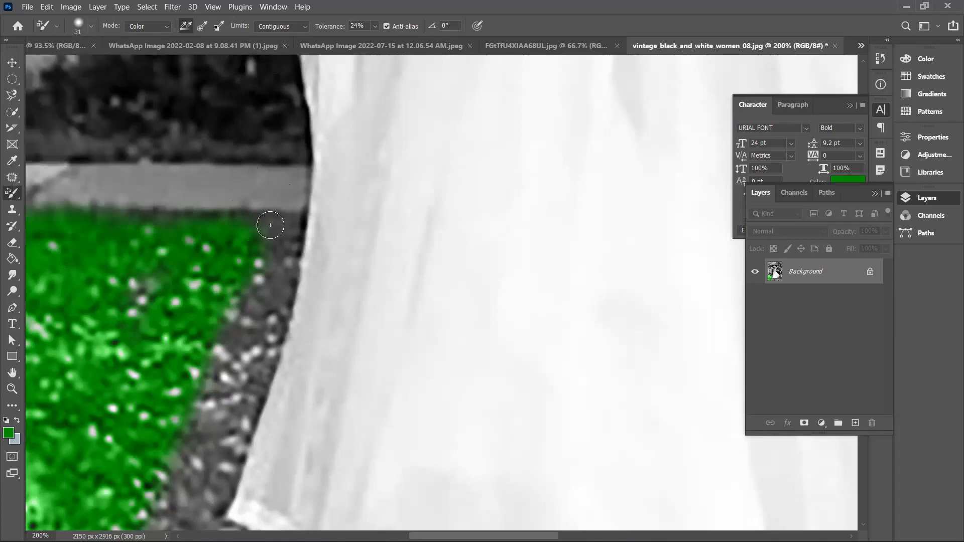
mouse_move(279, 229)
mouse_down()
mouse_move(252, 373)
mouse_move(262, 242)
mouse_move(227, 436)
mouse_move(283, 281)
mouse_move(226, 477)
mouse_move(222, 354)
mouse_up()
Recolor a narrow band of grass green beneath the skirt's left hem and down the left side of the left leg.
scroll(226, 352, down, 3)
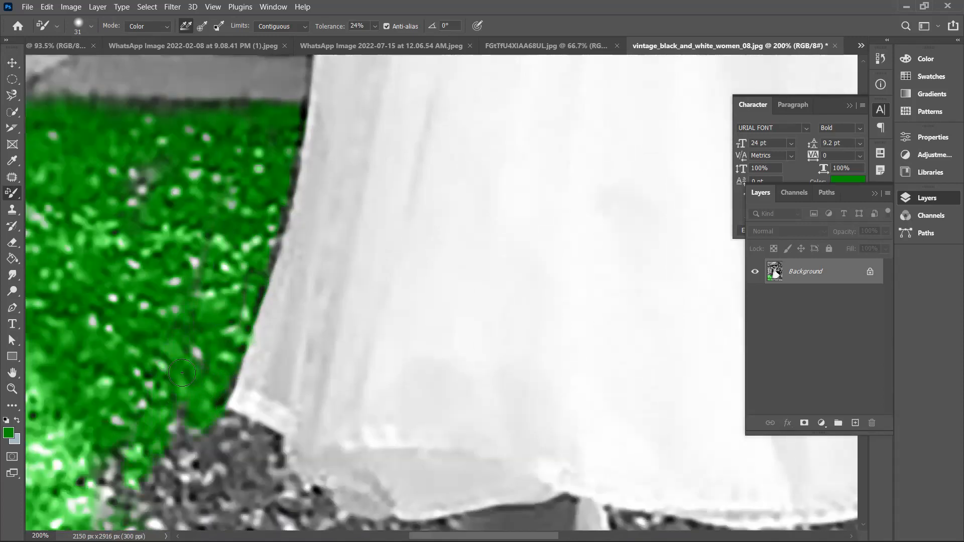
scroll(188, 404, down, 3)
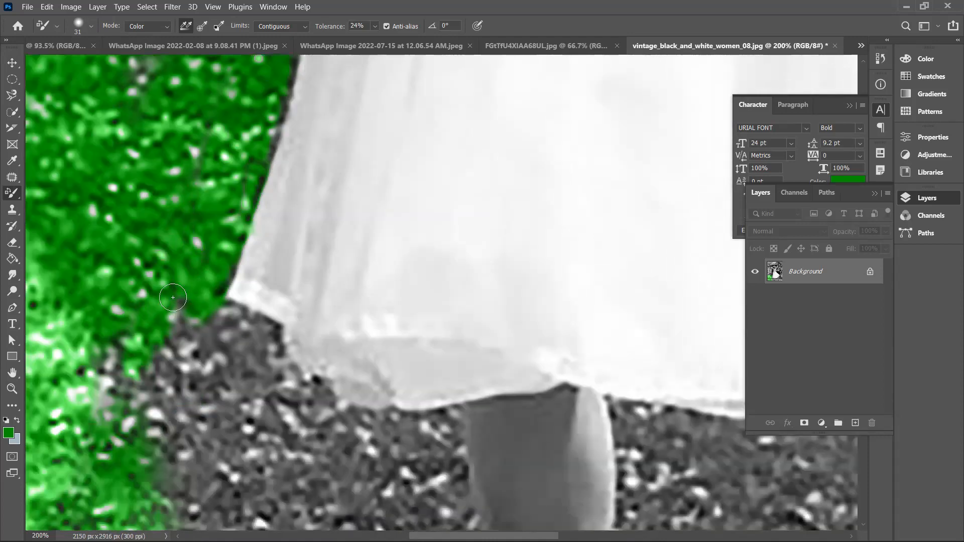
mouse_move(242, 324)
mouse_down()
mouse_move(269, 331)
mouse_move(289, 381)
mouse_up()
mouse_move(327, 408)
mouse_down()
mouse_move(384, 427)
mouse_move(445, 431)
mouse_move(452, 449)
mouse_up()
scroll(452, 449, down, 3)
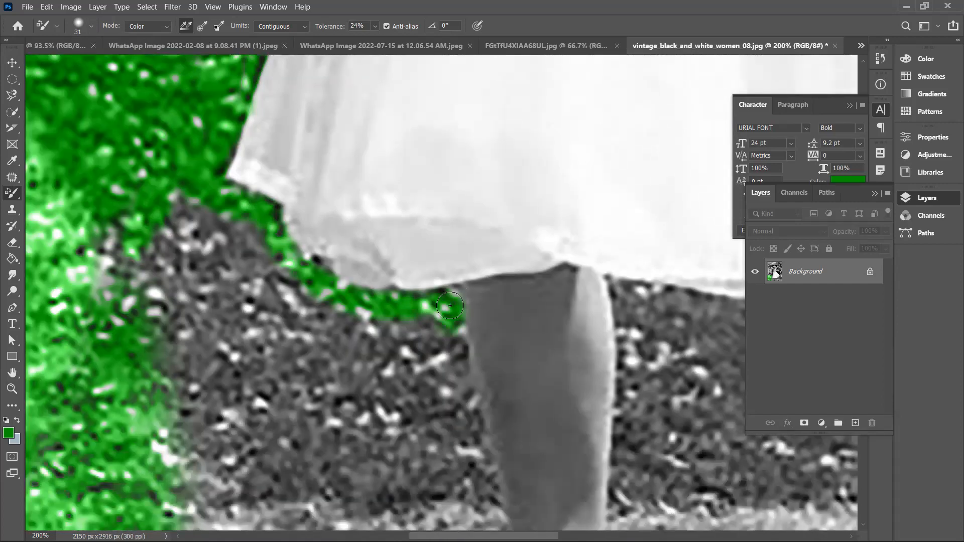
drag(452, 339, 484, 487)
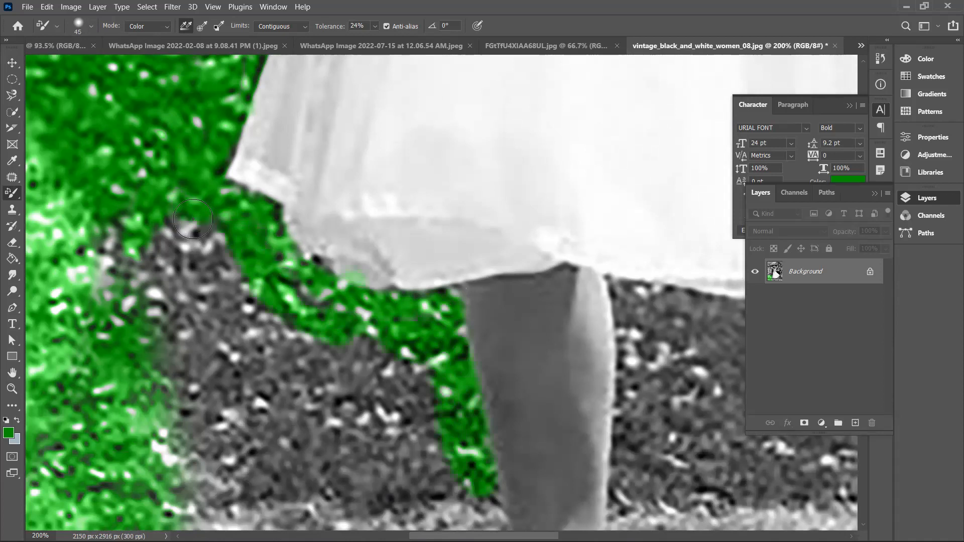
Enlarge the brush to 80 px and fill the shaded grass below the hem, up to the left leg, with green.
key(bracketright)
key(bracketright)
key(bracketright)
key(bracketright)
mouse_move(142, 177)
mouse_down()
mouse_move(143, 211)
mouse_move(83, 182)
mouse_move(51, 128)
mouse_move(152, 174)
mouse_move(265, 364)
mouse_move(250, 323)
mouse_up()
scroll(250, 323, down, 1)
mouse_move(207, 170)
mouse_down()
mouse_move(259, 229)
mouse_move(196, 143)
mouse_move(261, 227)
mouse_move(157, 180)
mouse_move(248, 252)
mouse_move(259, 223)
mouse_move(380, 313)
mouse_move(362, 324)
mouse_move(376, 400)
mouse_up()
scroll(376, 401, down, 1)
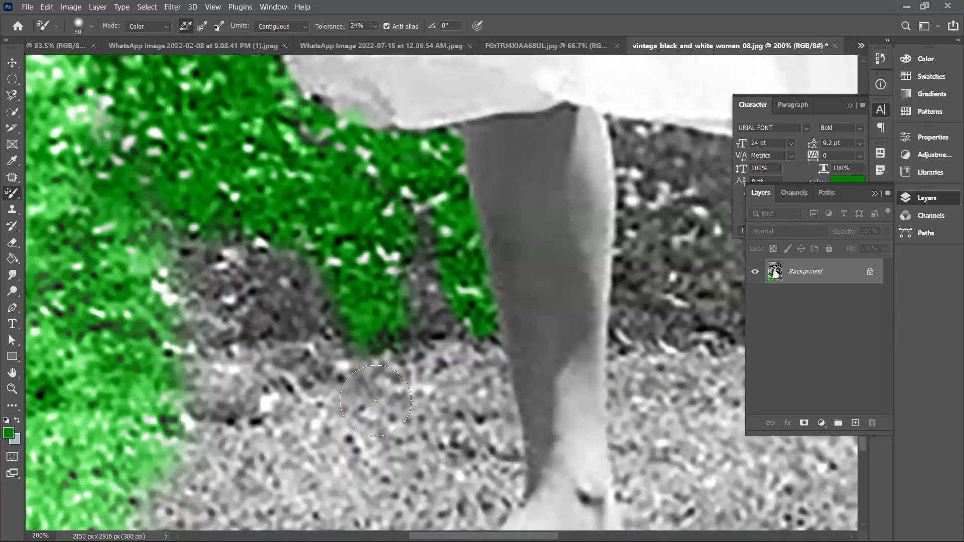
mouse_move(359, 338)
mouse_down()
mouse_move(400, 264)
mouse_move(398, 195)
mouse_move(424, 292)
mouse_up()
Reduce the brush to 30 px and recolor the grass green along the lower left leg and around the foot.
key(bracketleft)
key(bracketleft)
key(bracketleft)
key(bracketleft)
key(bracketleft)
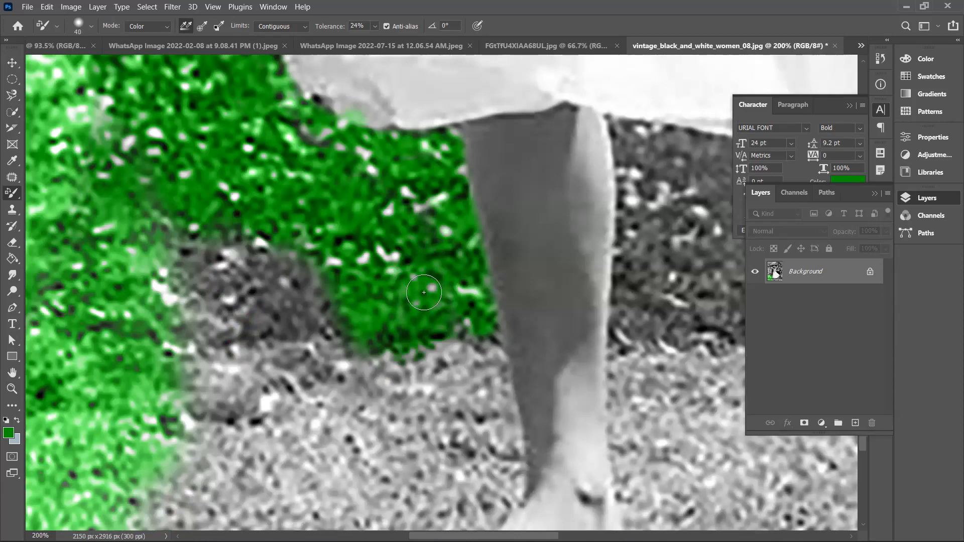
scroll(424, 293, down, 1)
key(bracketleft)
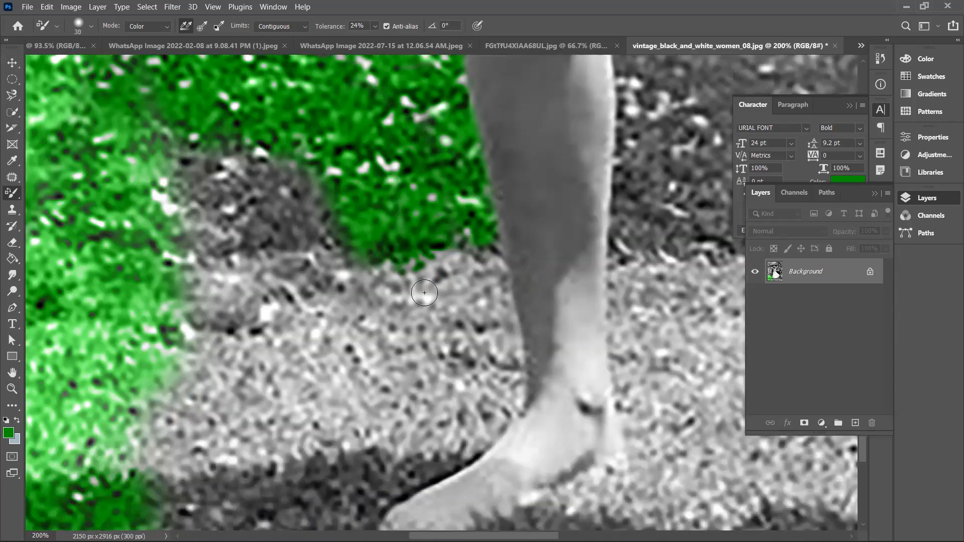
drag(478, 221, 501, 338)
mouse_move(505, 399)
mouse_down()
mouse_move(505, 343)
mouse_move(513, 380)
mouse_up()
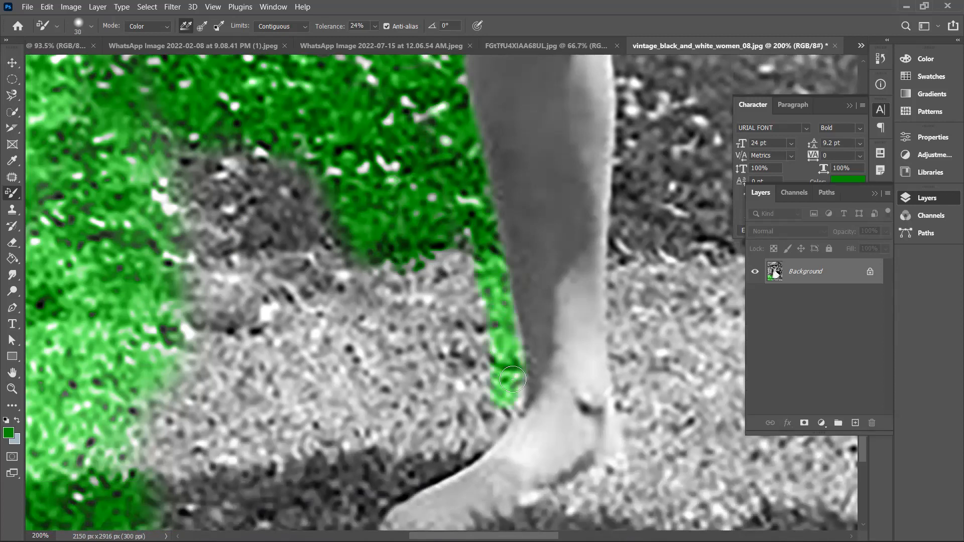
drag(493, 436, 443, 471)
scroll(442, 471, down, 2)
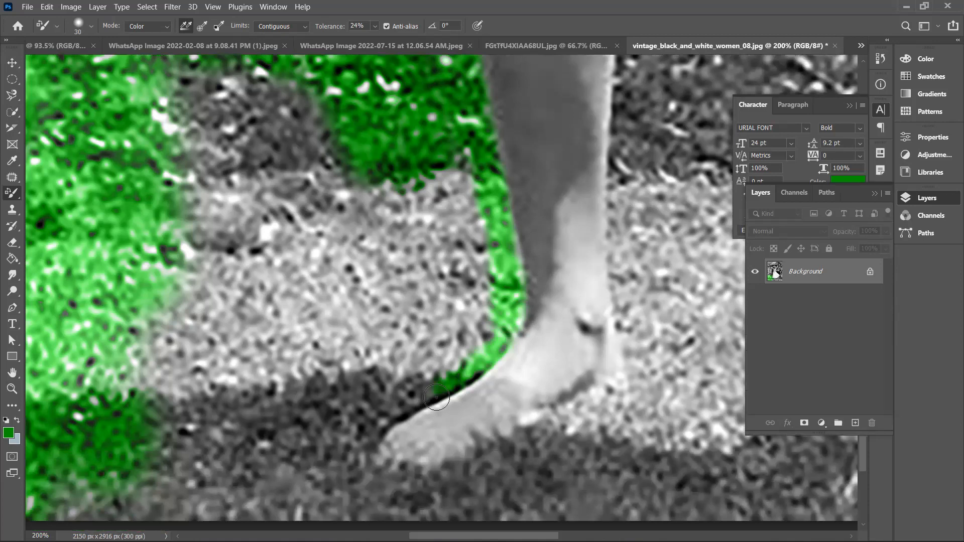
mouse_move(434, 390)
mouse_down()
mouse_move(394, 407)
mouse_move(369, 462)
mouse_move(418, 479)
mouse_move(457, 476)
mouse_move(580, 426)
mouse_up()
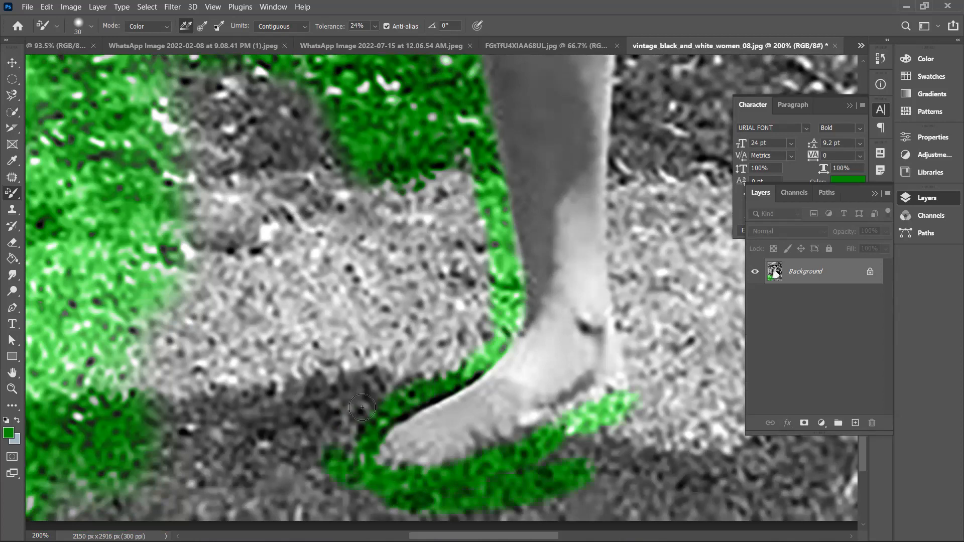
Enlarge the brush to 60 px and fill the remaining gray grass between the left lawn and the left leg with green.
key(bracketright)
key(bracketright)
key(bracketright)
click(422, 346)
mouse_move(445, 152)
mouse_down()
mouse_move(469, 196)
mouse_move(442, 175)
mouse_move(471, 225)
mouse_move(481, 318)
mouse_move(424, 366)
mouse_up()
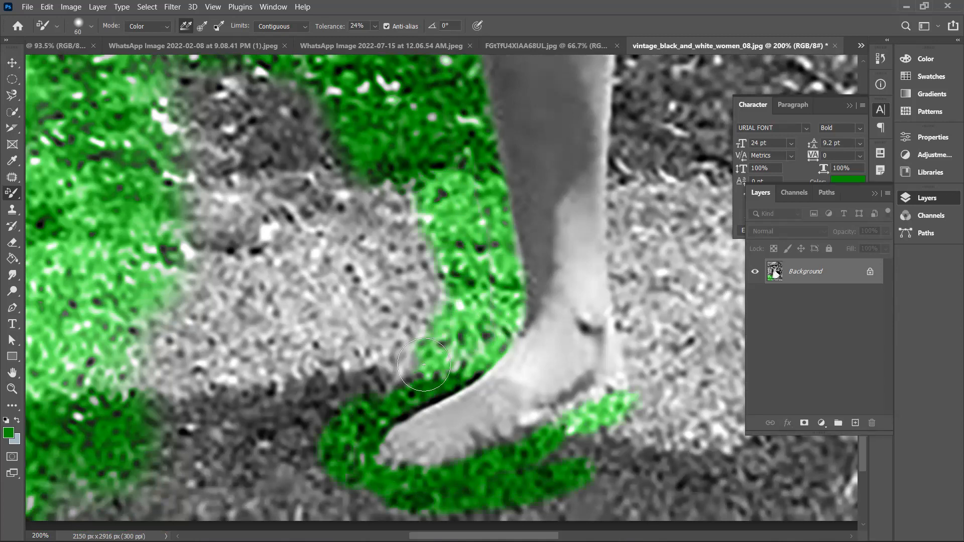
mouse_move(420, 285)
mouse_down()
mouse_move(351, 386)
mouse_move(359, 371)
mouse_move(247, 488)
mouse_move(306, 346)
mouse_move(201, 396)
mouse_move(166, 402)
mouse_move(344, 314)
mouse_move(377, 227)
mouse_move(411, 212)
mouse_move(281, 226)
mouse_move(170, 307)
mouse_up()
mouse_move(304, 134)
mouse_down()
mouse_move(216, 246)
mouse_move(286, 238)
mouse_move(254, 227)
mouse_move(238, 208)
mouse_move(177, 251)
mouse_move(260, 188)
mouse_move(244, 204)
mouse_move(236, 190)
mouse_move(233, 263)
mouse_move(288, 169)
mouse_move(125, 251)
mouse_move(168, 224)
mouse_move(182, 304)
mouse_up()
Continue recoloring the grass green along the photo's lower edge, beneath and between the feet.
scroll(177, 251, up, 2)
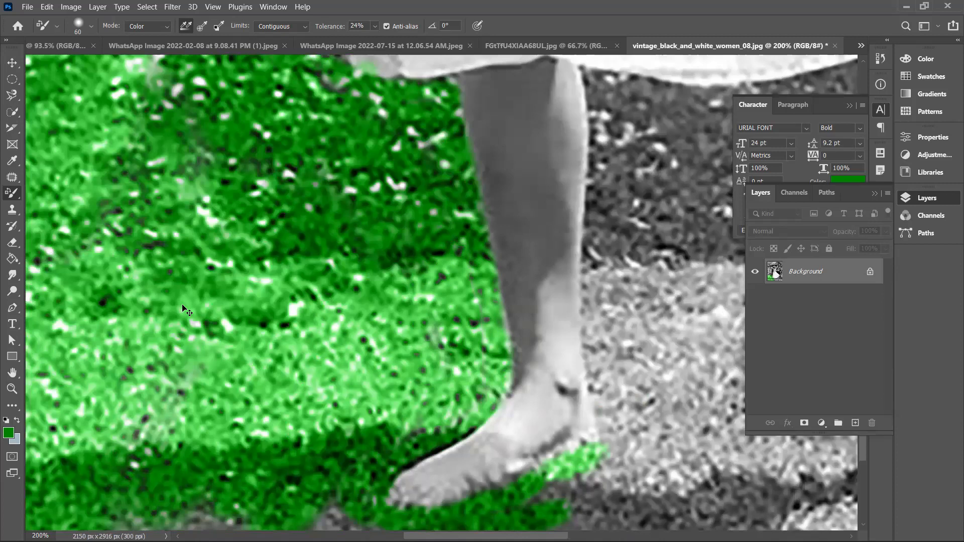
key(ctrl+minus)
key(ctrl+minus)
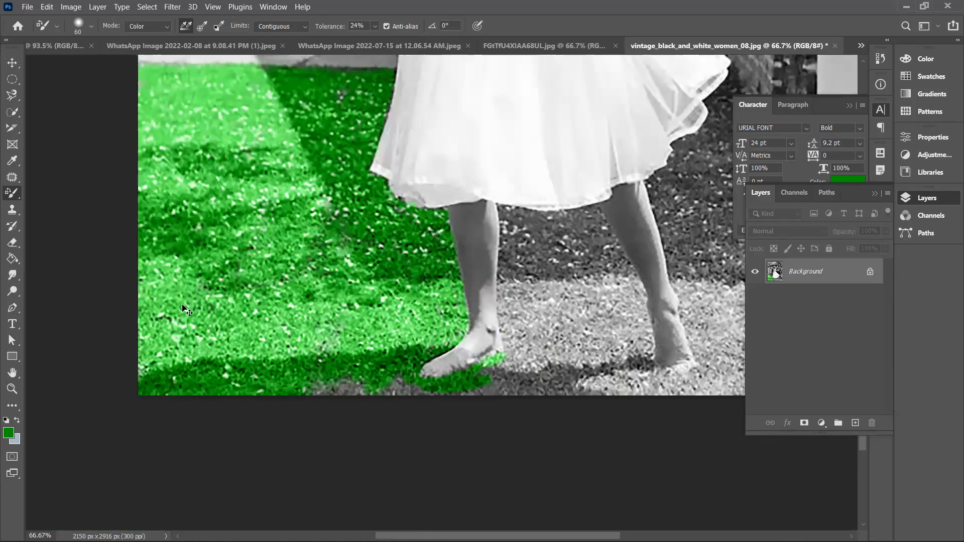
key(ctrl+minus)
key(ctrl+minus)
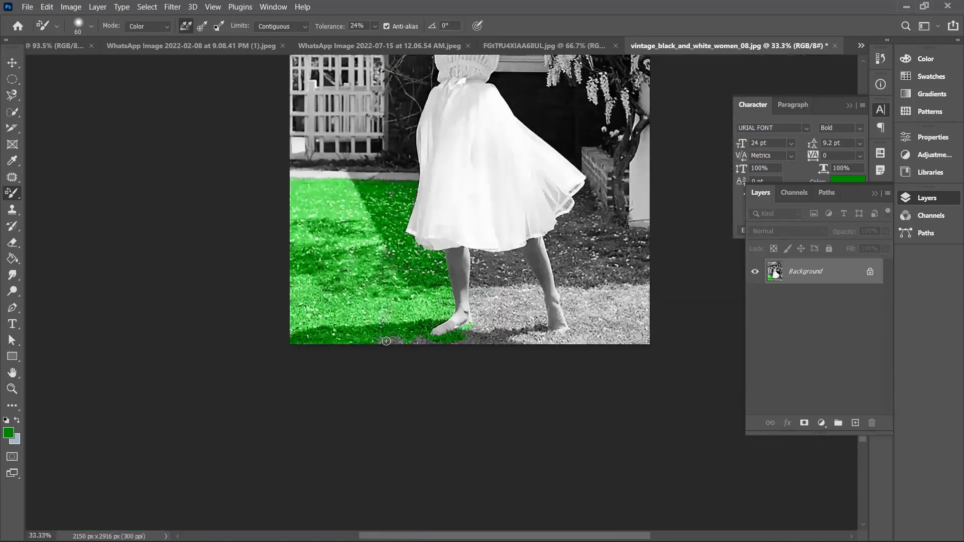
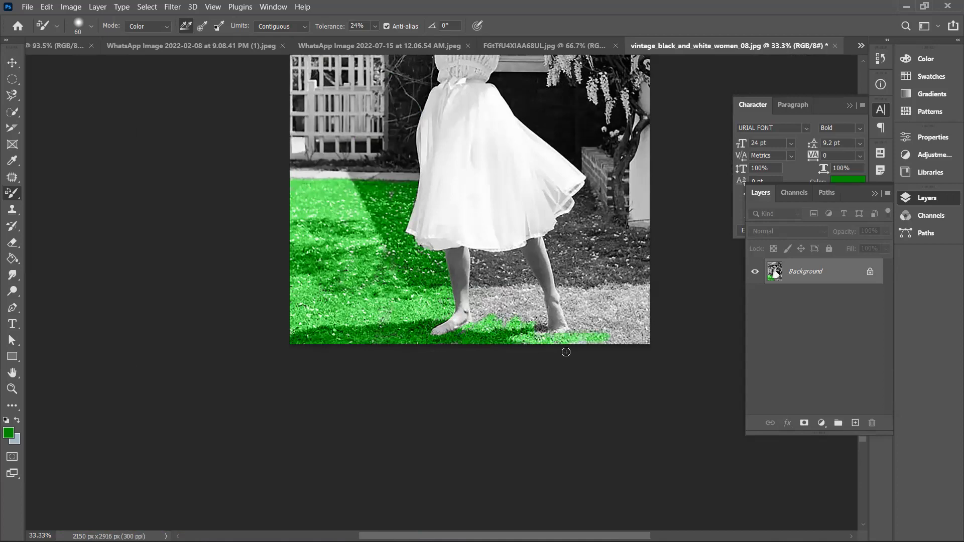
scroll(585, 346, left, 2)
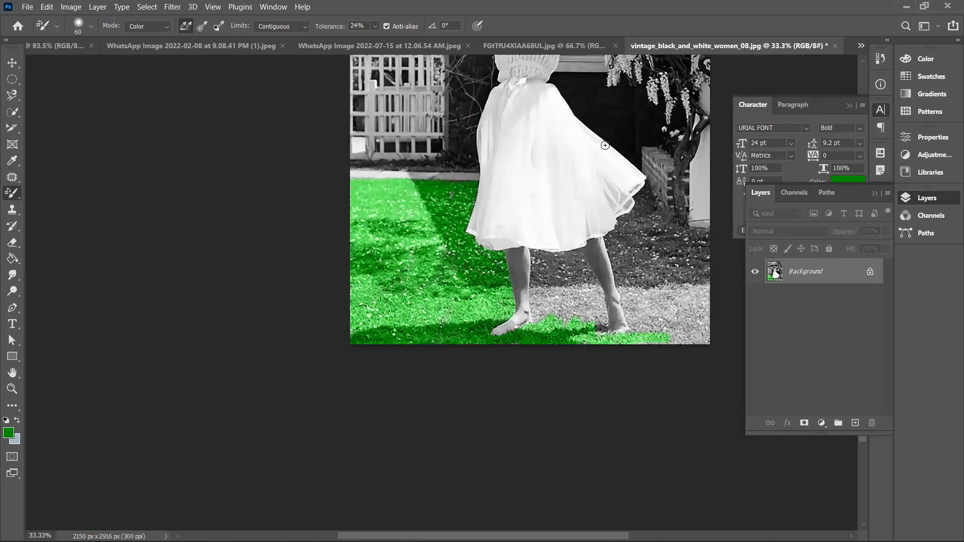
scroll(605, 145, up, 6)
scroll(606, 145, up, 1)
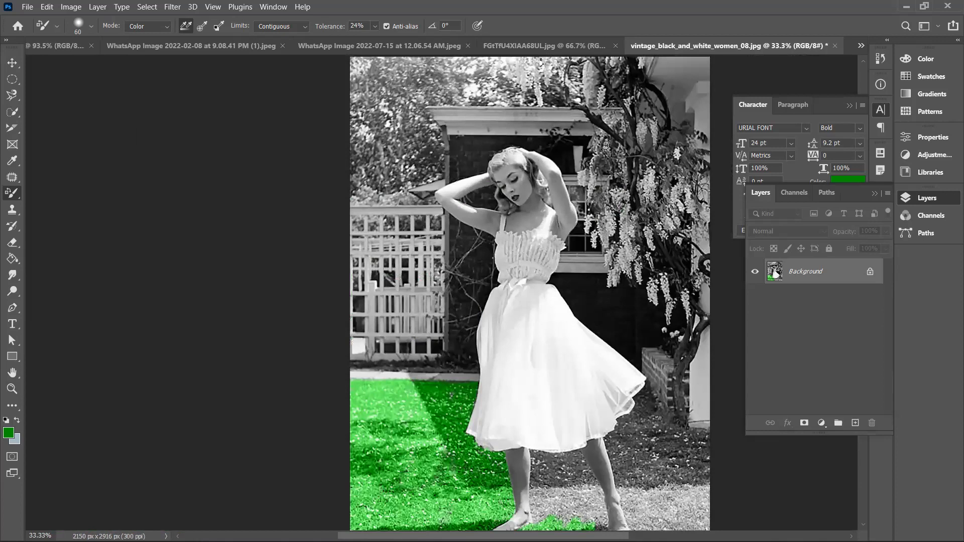
scroll(606, 145, up, 2)
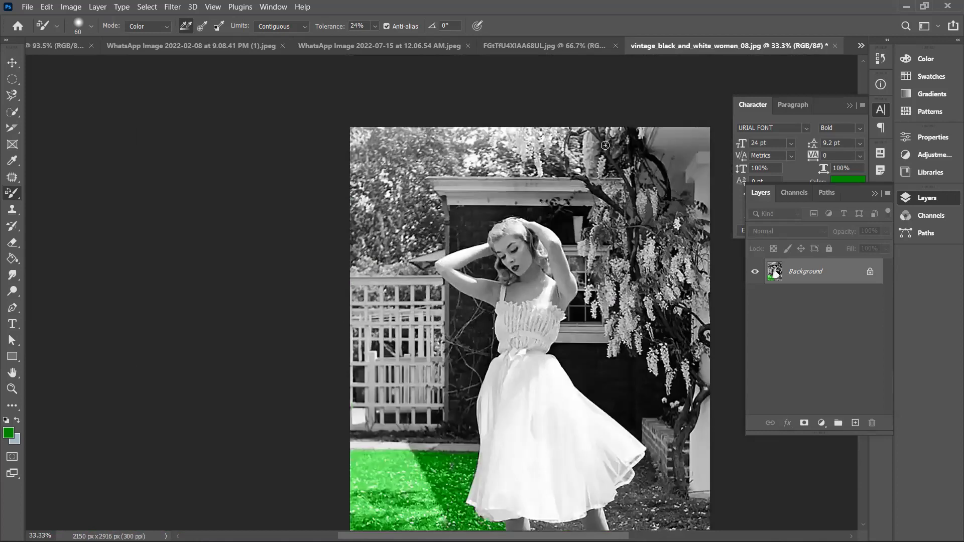
scroll(445, 258, down, 2)
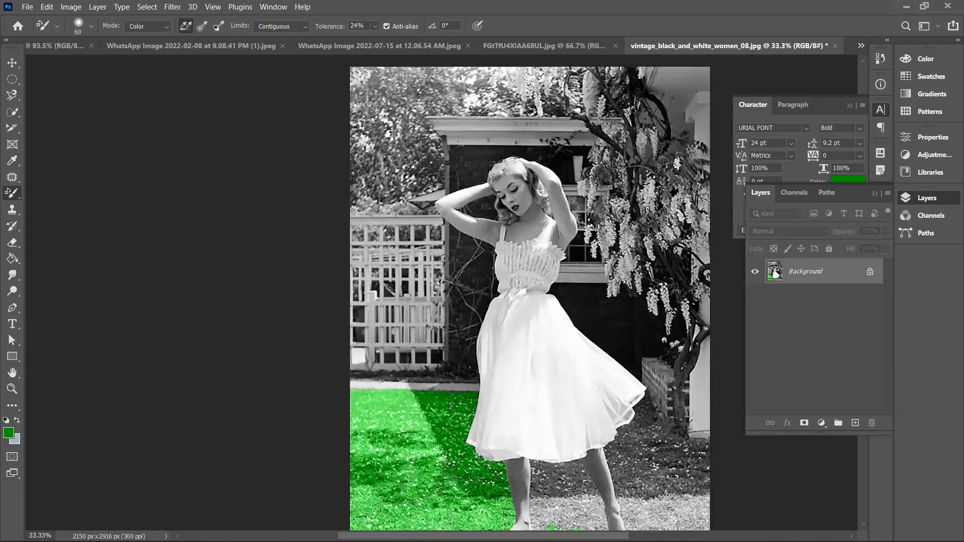
Activate the Mixer Brush tool and switch to the Untitled-1 document.
scroll(444, 258, down, 2)
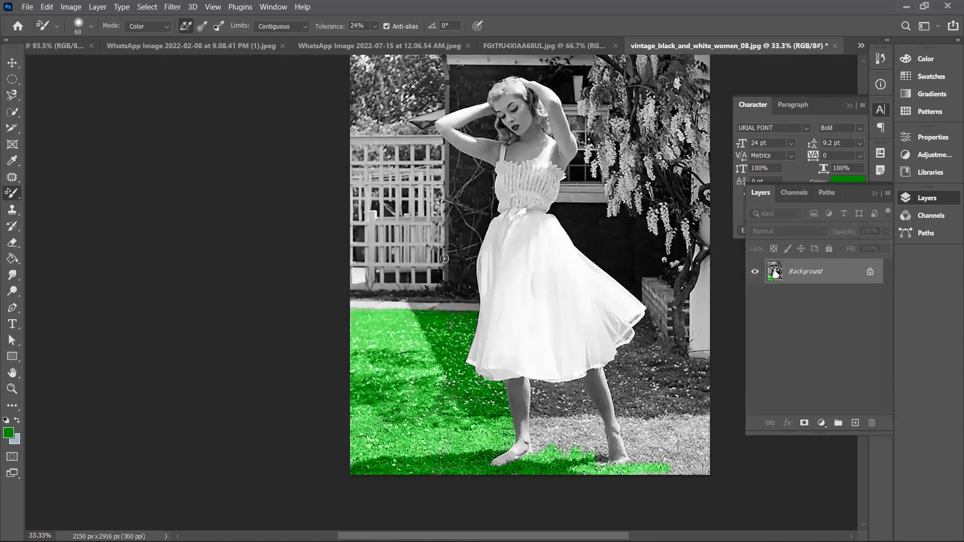
scroll(444, 259, up, 2)
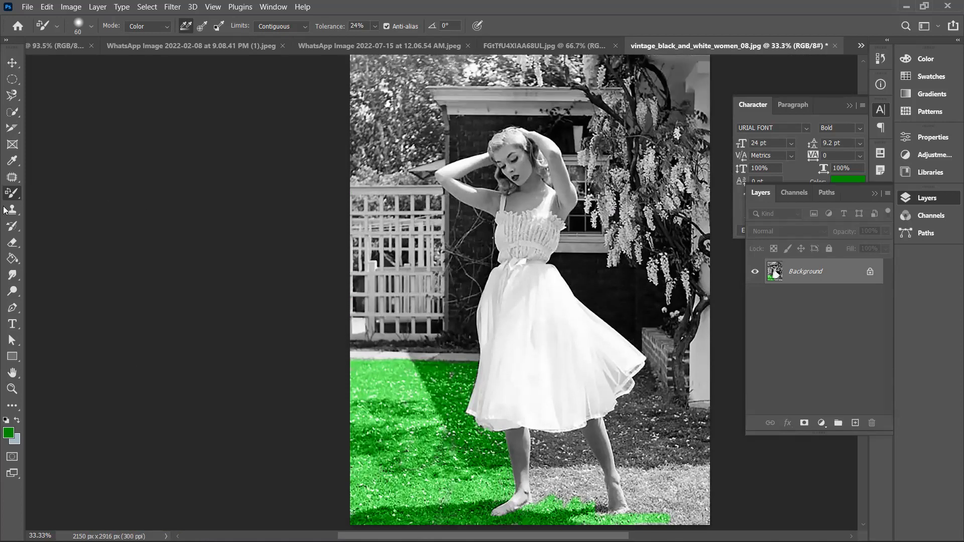
right_click(13, 197)
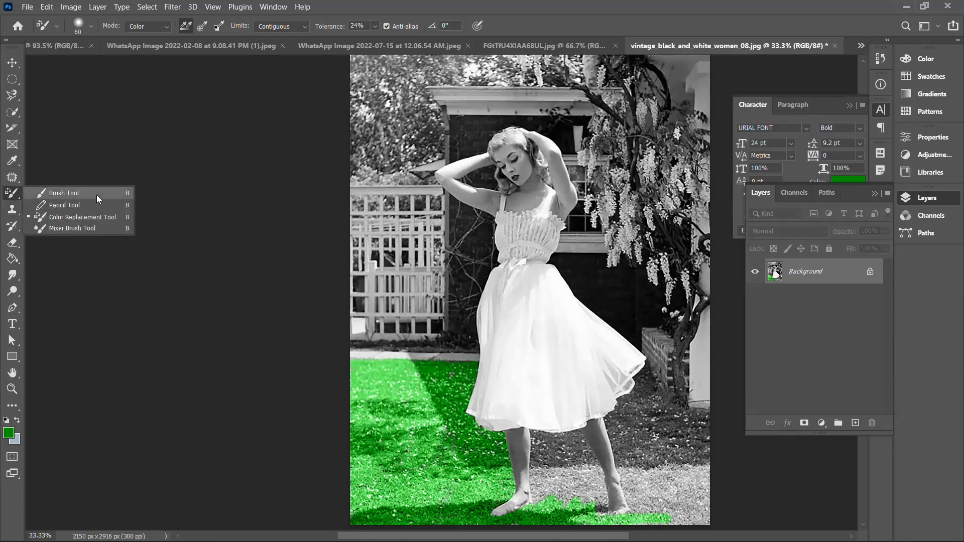
click(70, 229)
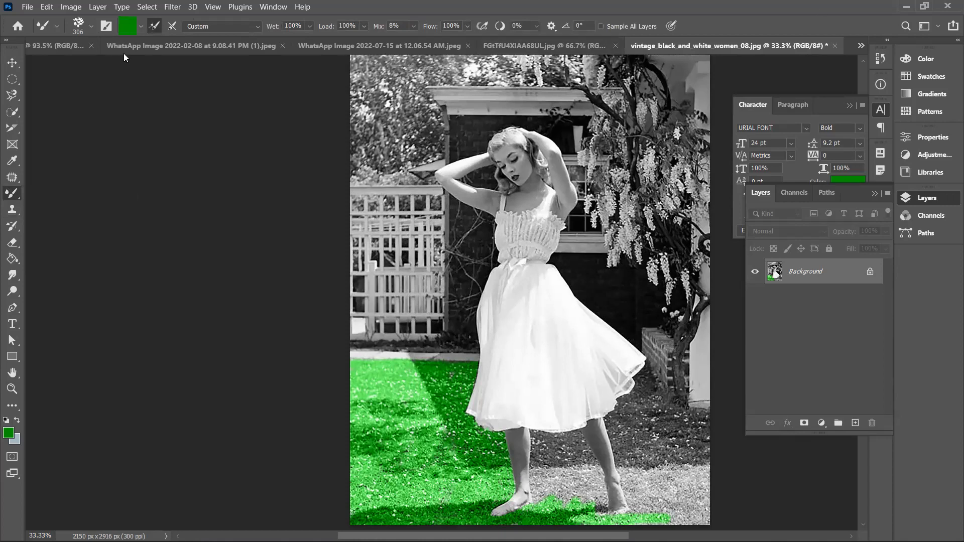
click(38, 45)
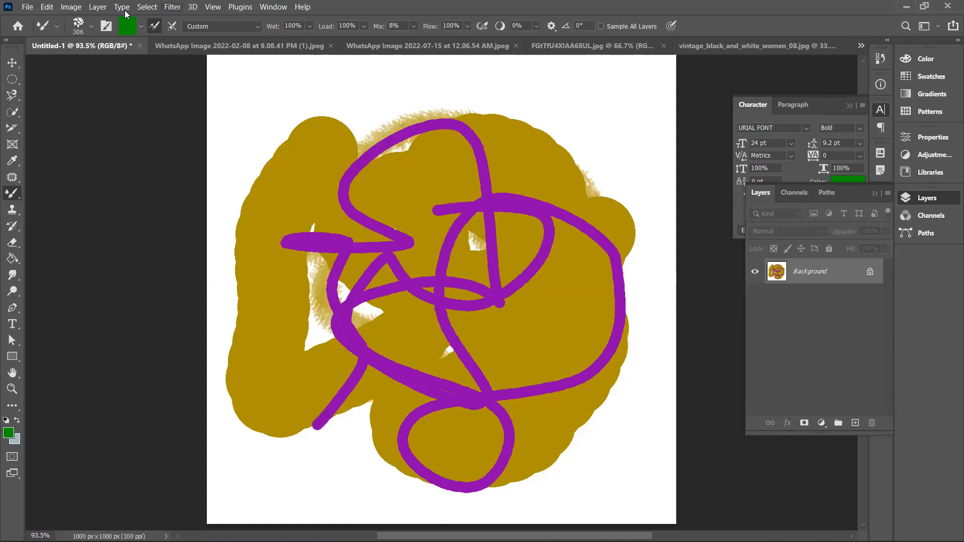
Choose the Soft Round brush from General Brushes and blend green over the gold and purple strokes at 306 px.
click(87, 27)
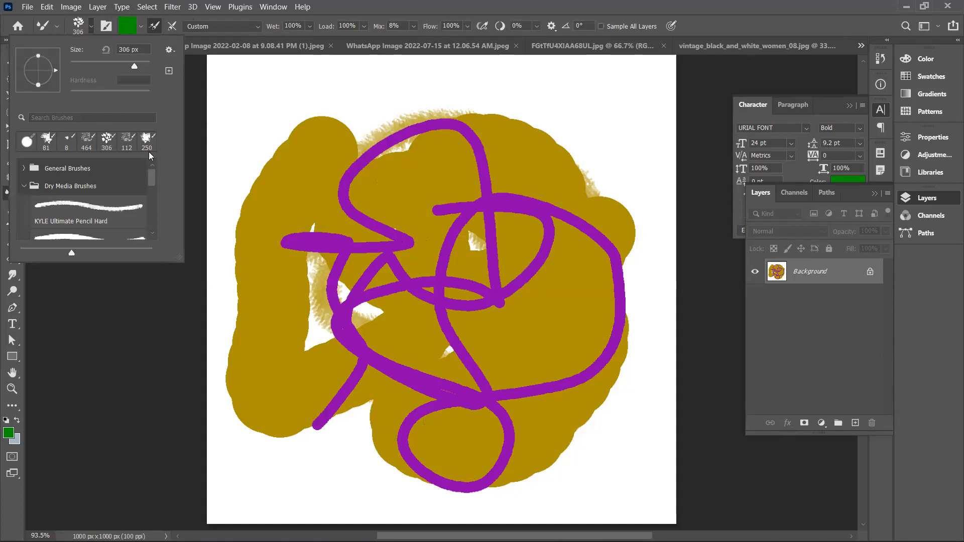
click(24, 184)
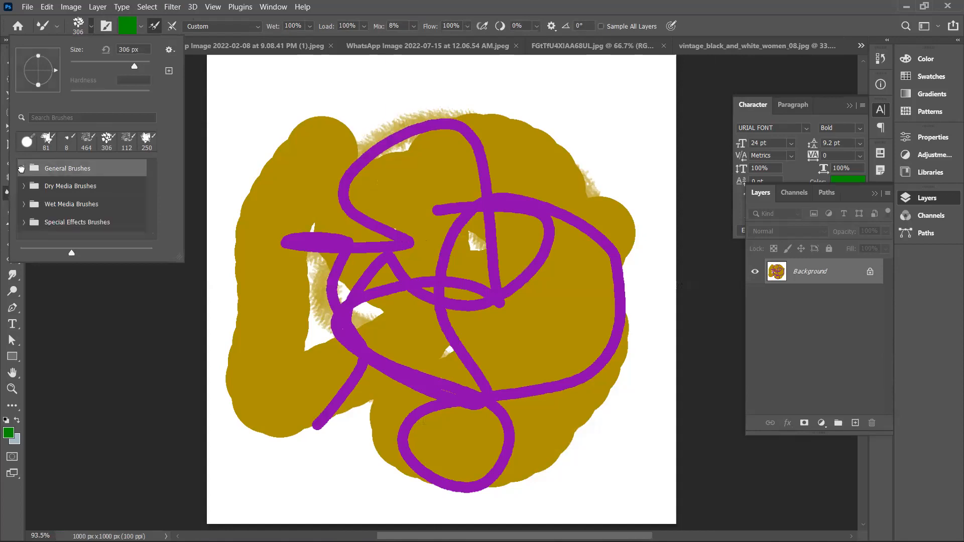
click(24, 168)
click(50, 189)
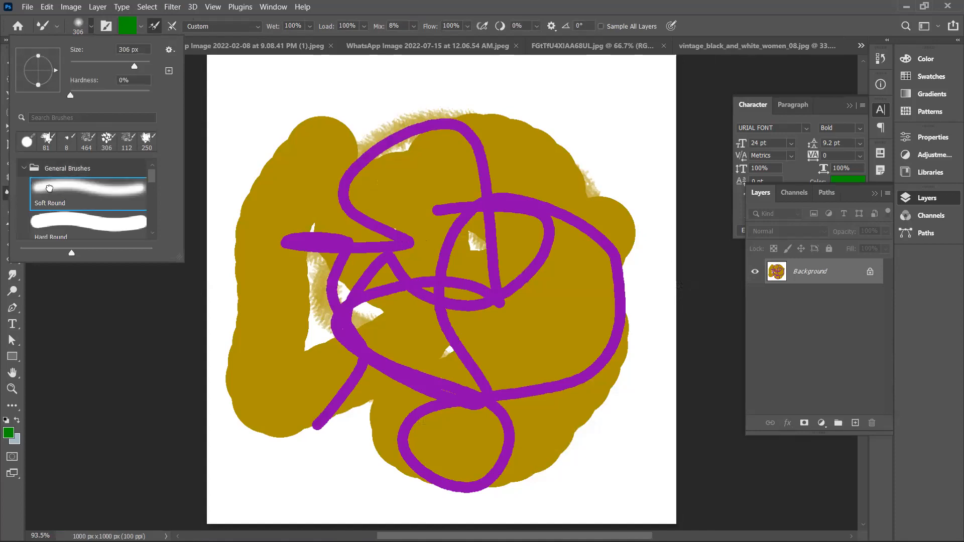
click(23, 168)
mouse_move(410, 177)
mouse_down()
mouse_move(433, 322)
mouse_move(527, 343)
mouse_move(327, 216)
mouse_move(442, 453)
mouse_move(603, 281)
mouse_move(658, 125)
mouse_move(254, 206)
mouse_move(387, 301)
mouse_move(377, 276)
mouse_move(615, 372)
mouse_move(462, 346)
mouse_move(452, 201)
mouse_move(383, 298)
mouse_move(491, 399)
mouse_up()
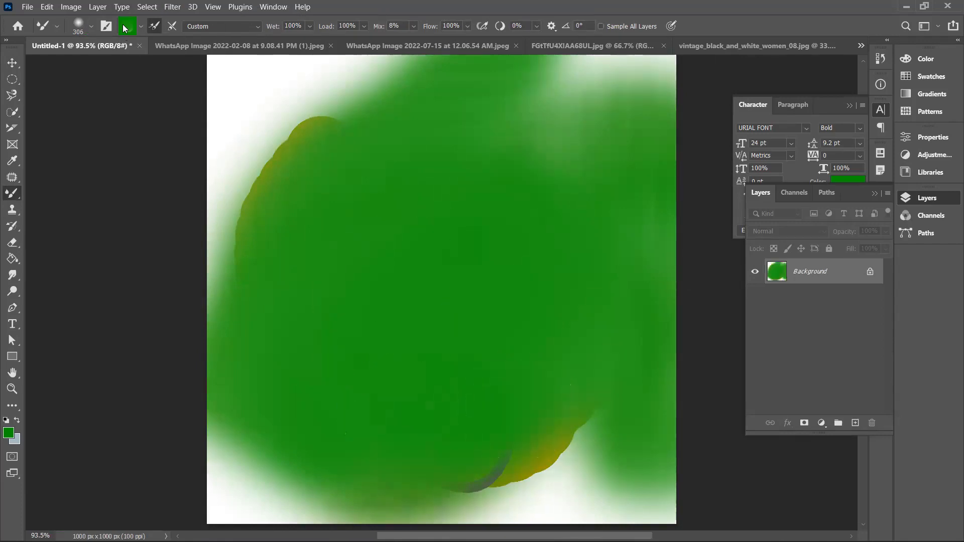
Reduce the mixer brush to 80 px and blend green over the remaining gold edges and the canvas's upper-left area.
key(bracketleft)
key(bracketleft)
key(bracketleft)
key(bracketleft)
key(bracketleft)
key(bracketleft)
key(bracketleft)
key(bracketleft)
key(bracketleft)
mouse_move(270, 104)
mouse_down()
mouse_move(262, 156)
mouse_move(286, 188)
mouse_move(218, 232)
mouse_move(526, 368)
mouse_move(518, 507)
mouse_move(457, 468)
mouse_move(601, 387)
mouse_move(477, 130)
mouse_move(221, 241)
mouse_move(299, 117)
mouse_move(272, 160)
mouse_move(311, 211)
mouse_move(302, 231)
mouse_move(415, 123)
mouse_move(324, 157)
mouse_move(286, 115)
mouse_move(271, 161)
mouse_move(288, 216)
mouse_up()
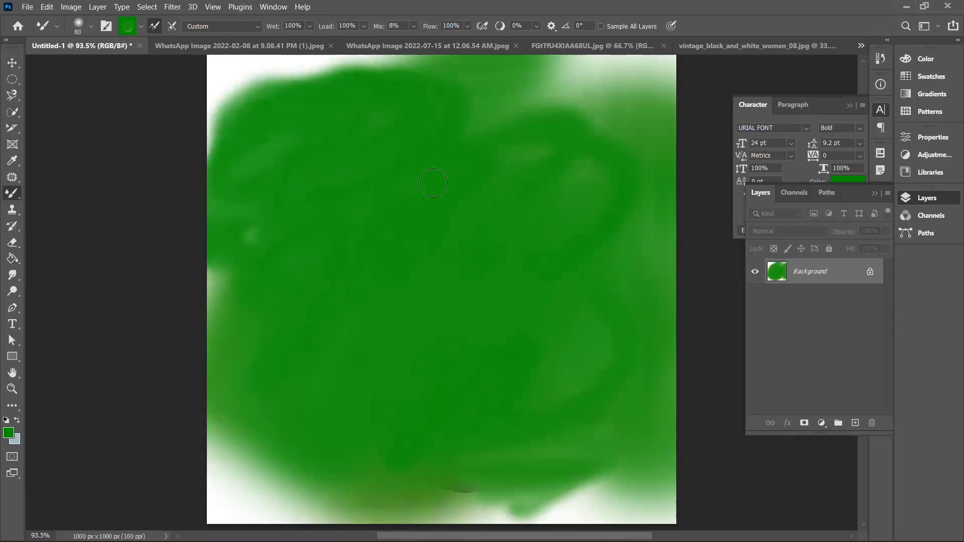
Set the mixer brush color to bright red, f80000.
click(130, 25)
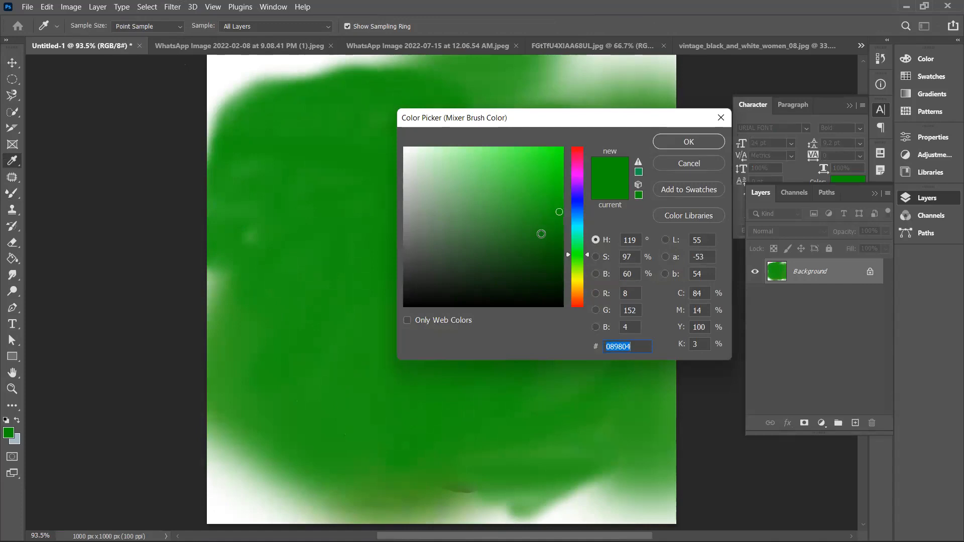
drag(542, 234, 566, 263)
drag(576, 164, 576, 147)
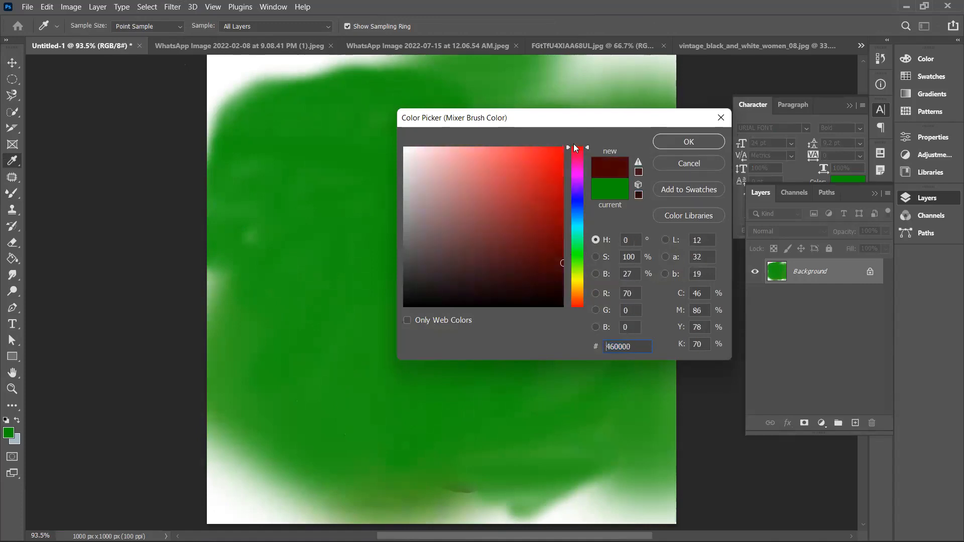
click(566, 152)
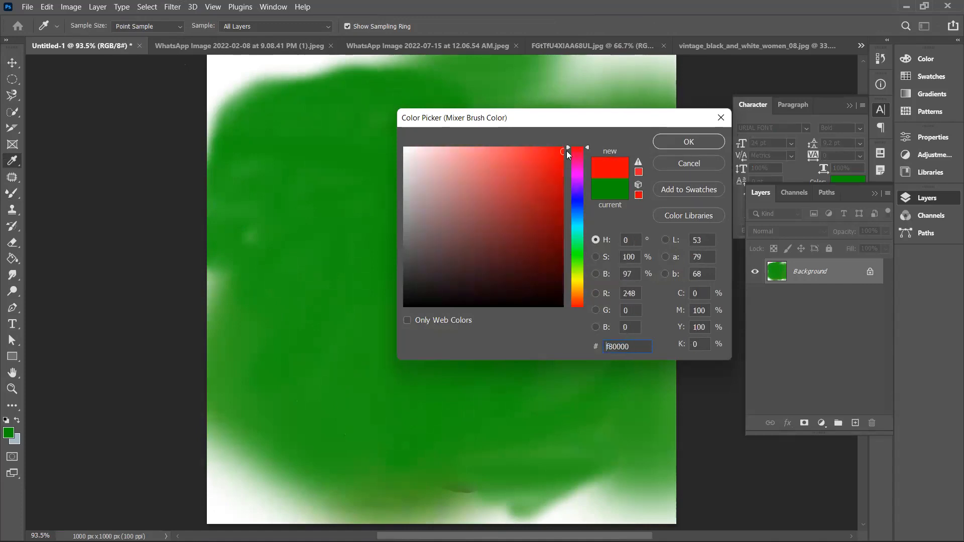
click(705, 145)
Paint broad zigzag strokes of red across the green area so the two colors mix.
drag(491, 147, 417, 235)
mouse_move(577, 166)
mouse_down()
mouse_move(444, 362)
mouse_move(401, 406)
mouse_move(279, 252)
mouse_move(316, 271)
mouse_move(334, 223)
mouse_move(446, 209)
mouse_move(349, 209)
mouse_move(385, 152)
mouse_move(367, 186)
mouse_move(371, 281)
mouse_move(342, 335)
mouse_move(337, 369)
mouse_move(520, 306)
mouse_move(537, 323)
mouse_move(487, 181)
mouse_move(462, 150)
mouse_move(386, 290)
mouse_move(447, 318)
mouse_move(486, 417)
mouse_move(606, 360)
mouse_move(559, 396)
mouse_move(552, 299)
mouse_move(405, 305)
mouse_move(359, 241)
mouse_move(455, 177)
mouse_move(491, 168)
mouse_move(438, 201)
mouse_move(324, 227)
mouse_up()
mouse_move(314, 181)
mouse_down()
mouse_move(402, 136)
mouse_move(609, 176)
mouse_move(654, 213)
mouse_move(666, 243)
mouse_move(600, 187)
mouse_move(652, 203)
mouse_move(641, 198)
mouse_move(582, 312)
mouse_up()
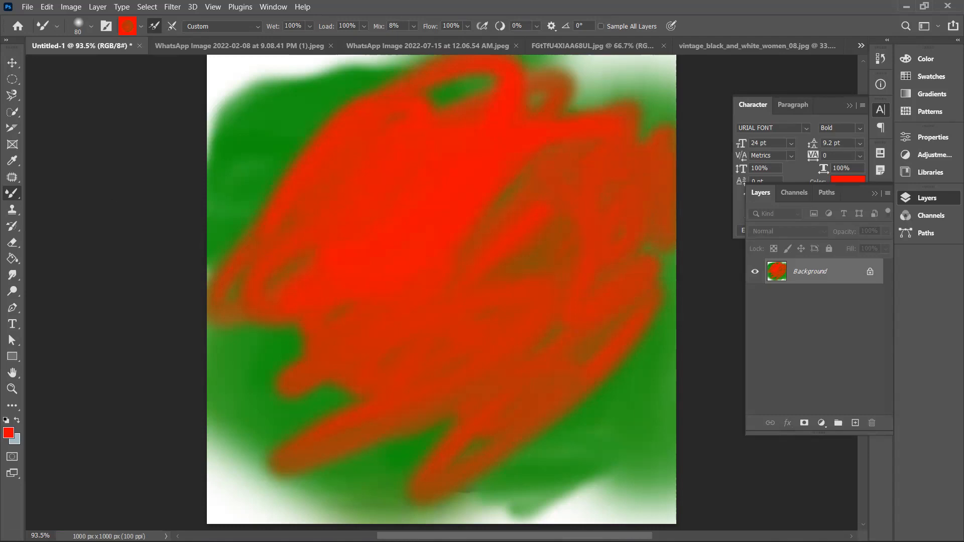
mouse_move(482, 541)
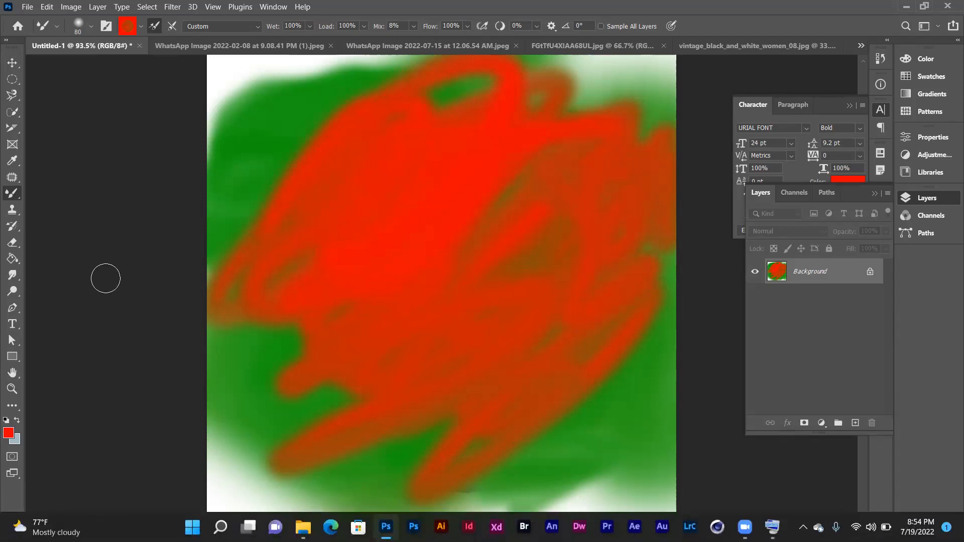
Activate the Clone Stamp tool and look through the open T-shirt, baby and vintage woman images.
click(11, 210)
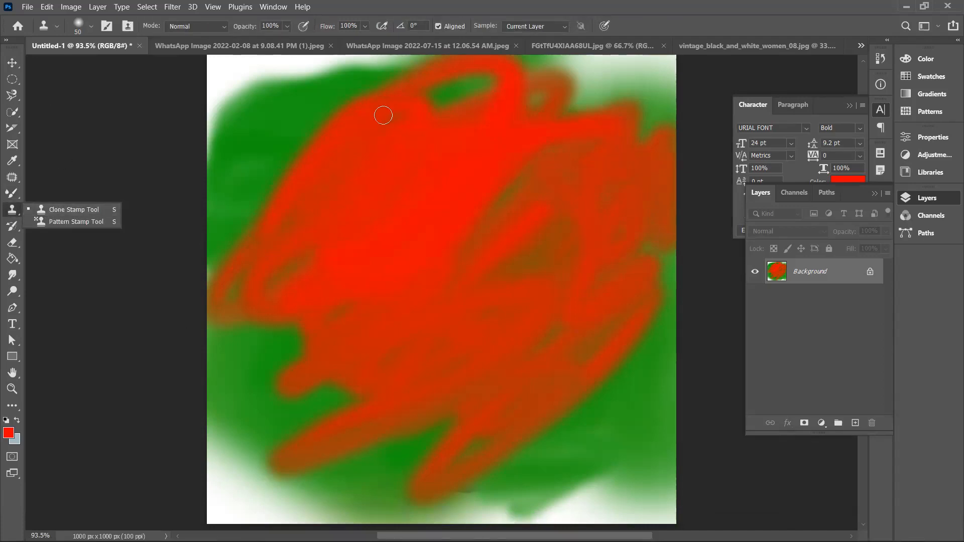
click(401, 47)
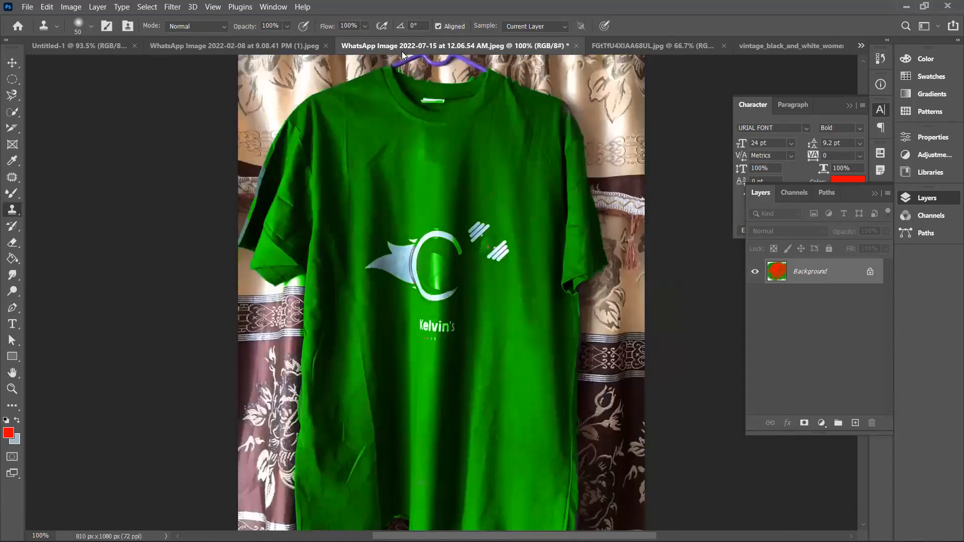
click(302, 44)
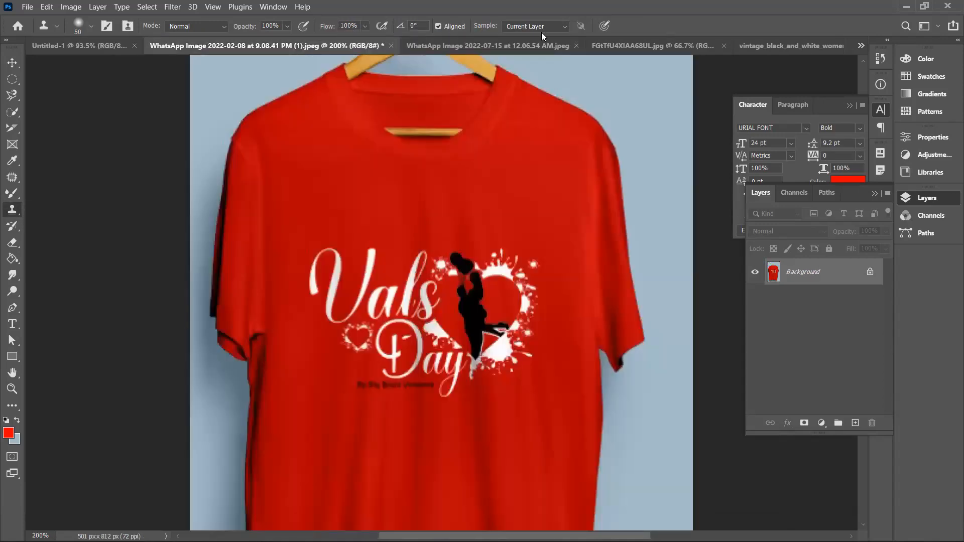
click(618, 43)
click(775, 44)
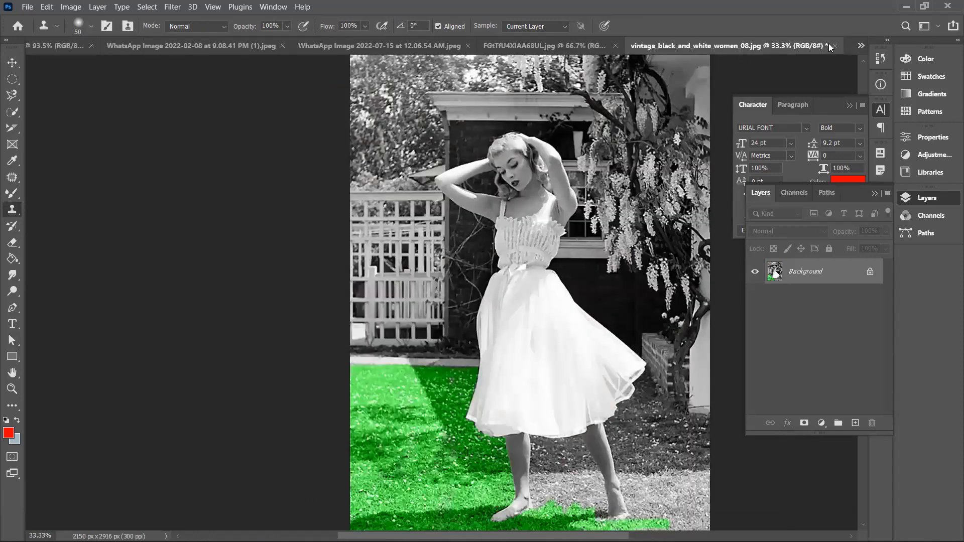
Close the vintage woman, baby and both T-shirt images without saving changes, keeping only Untitled-1 open.
click(834, 45)
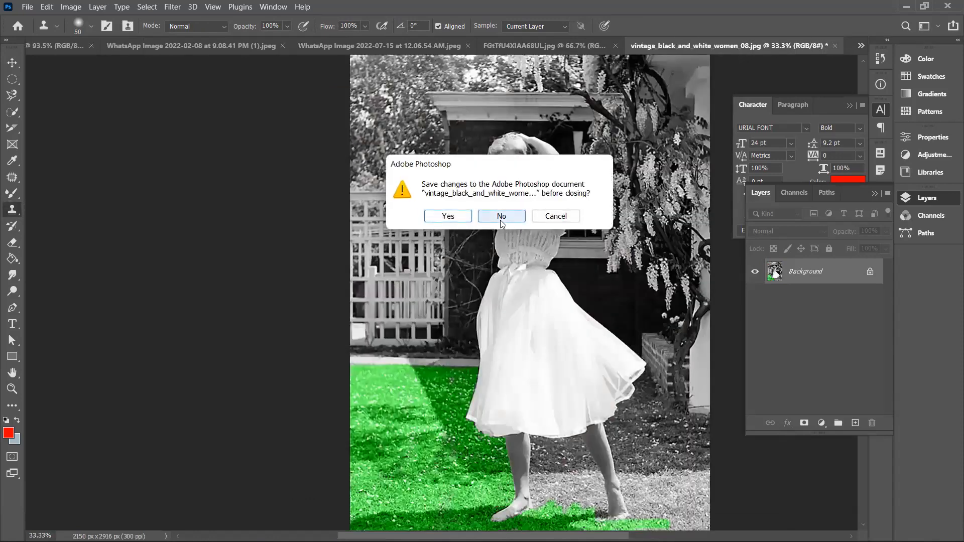
click(500, 218)
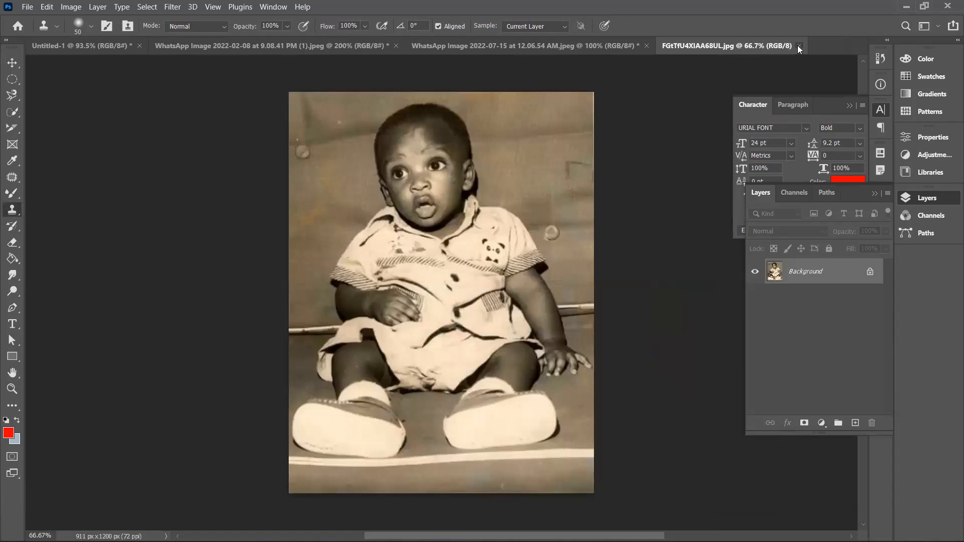
click(798, 46)
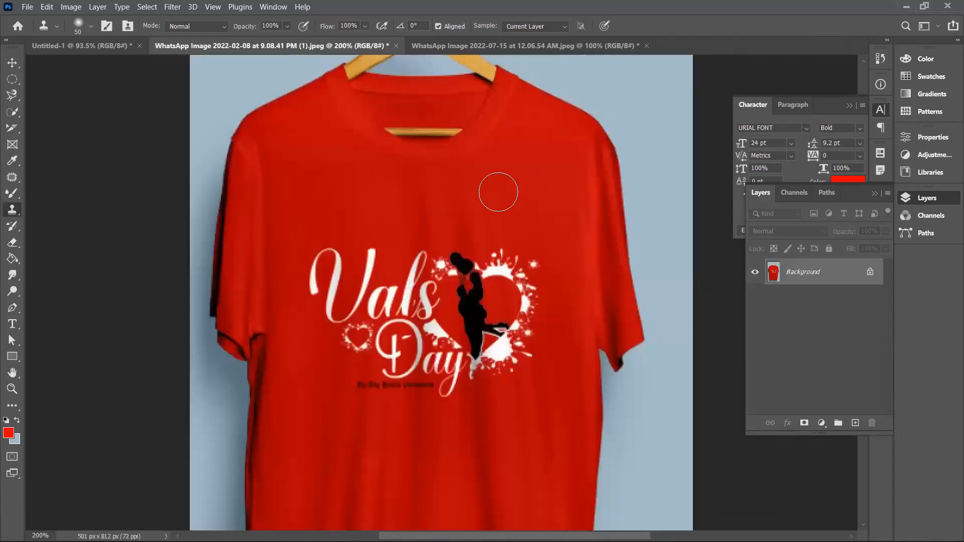
click(647, 46)
click(503, 216)
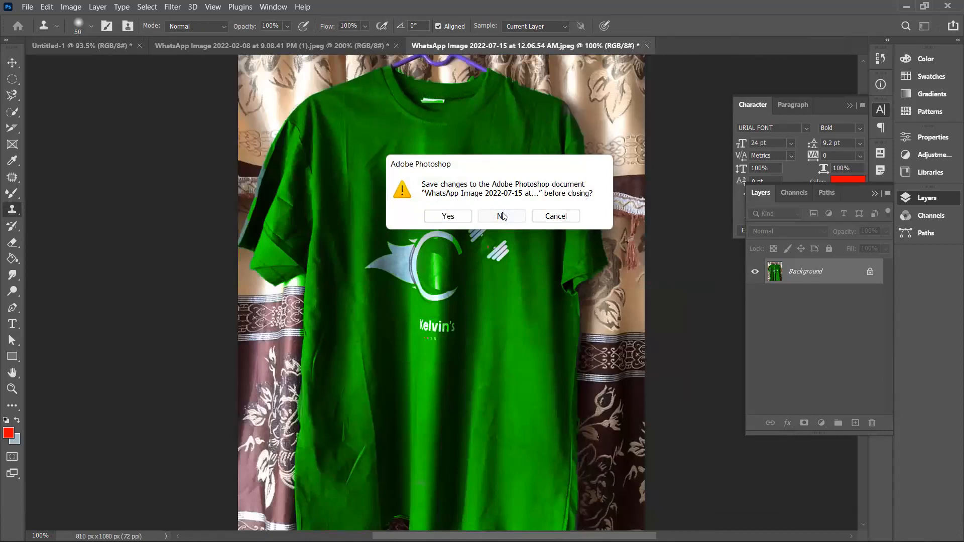
click(395, 46)
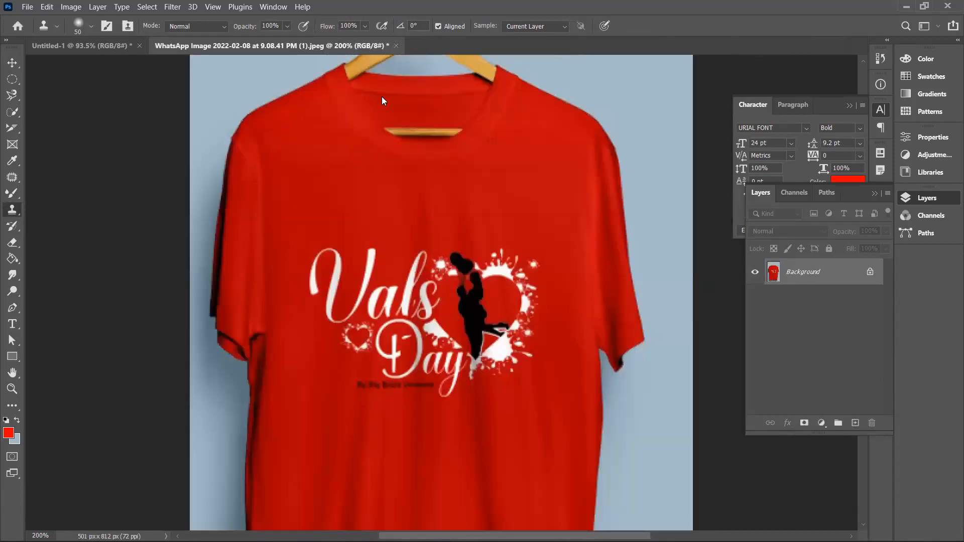
click(482, 215)
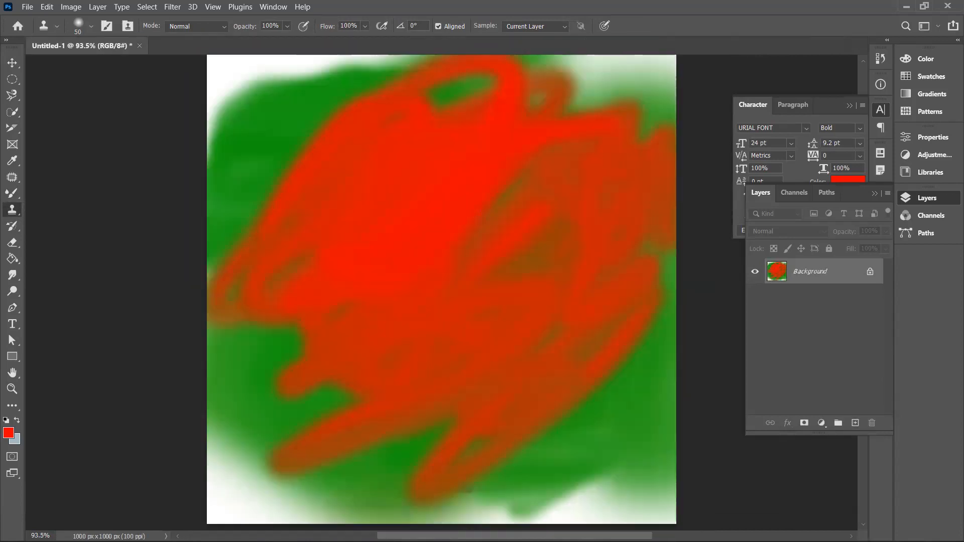
Find pimples.jpg in the Downloads folder and open it as a new document in Photoshop.
mouse_move(346, 537)
click(303, 528)
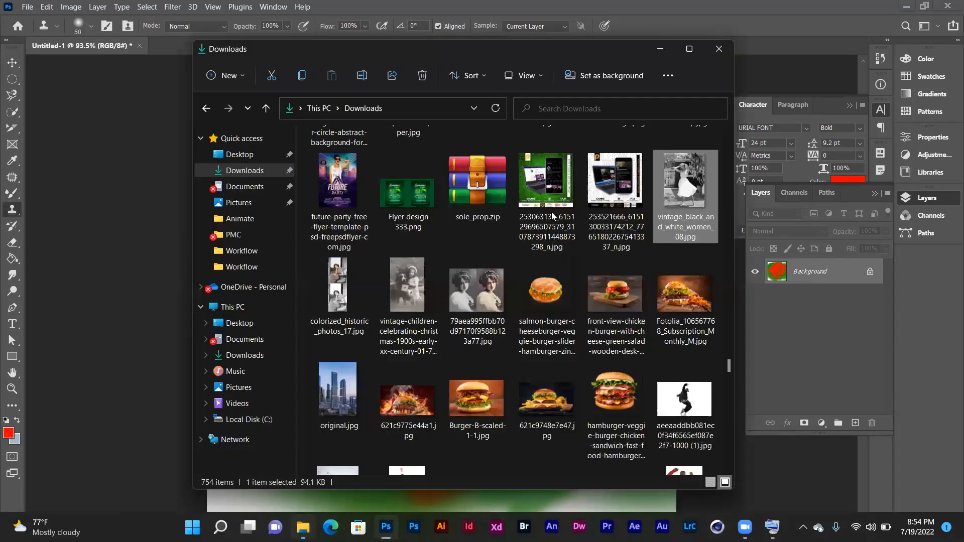
scroll(486, 347, down, 10)
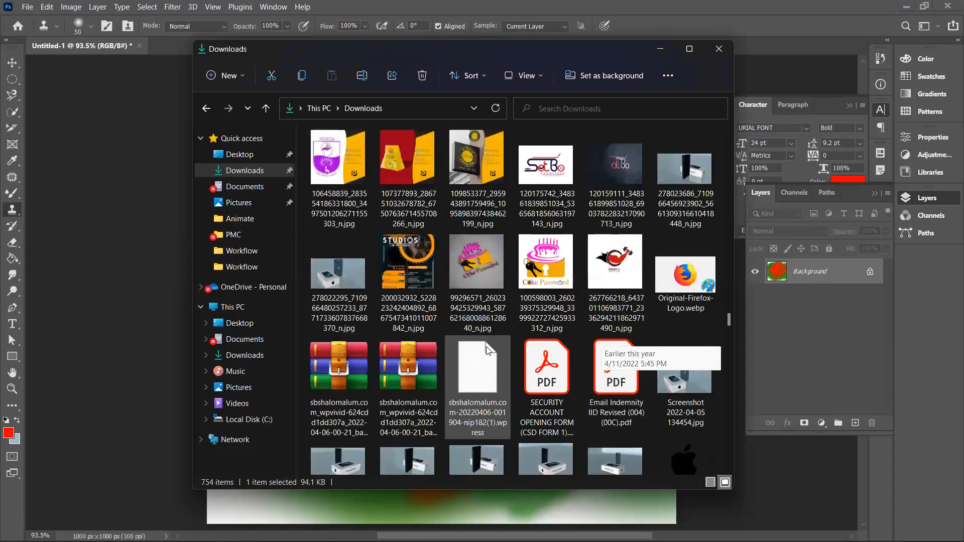
scroll(486, 347, up, 15)
scroll(487, 350, down, 2)
scroll(486, 350, down, 5)
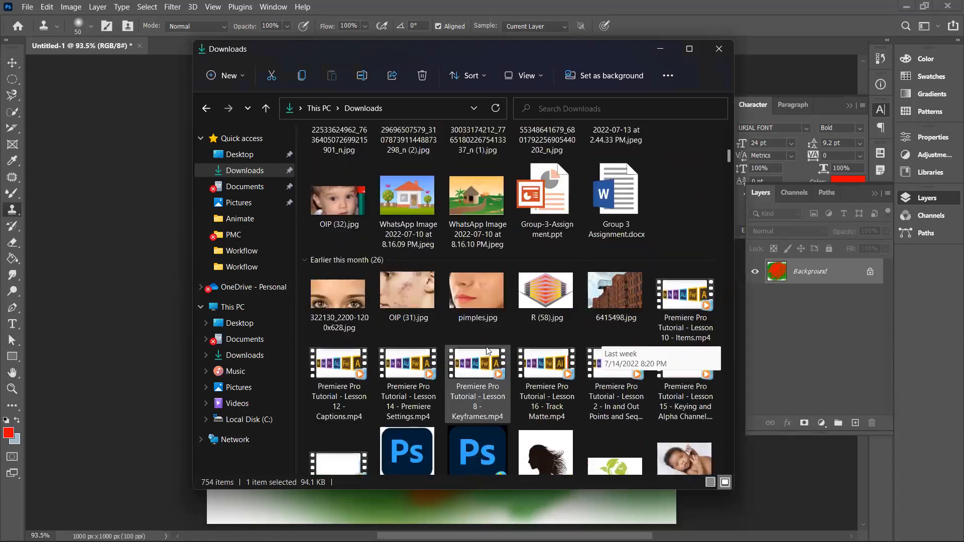
drag(471, 342, 757, 41)
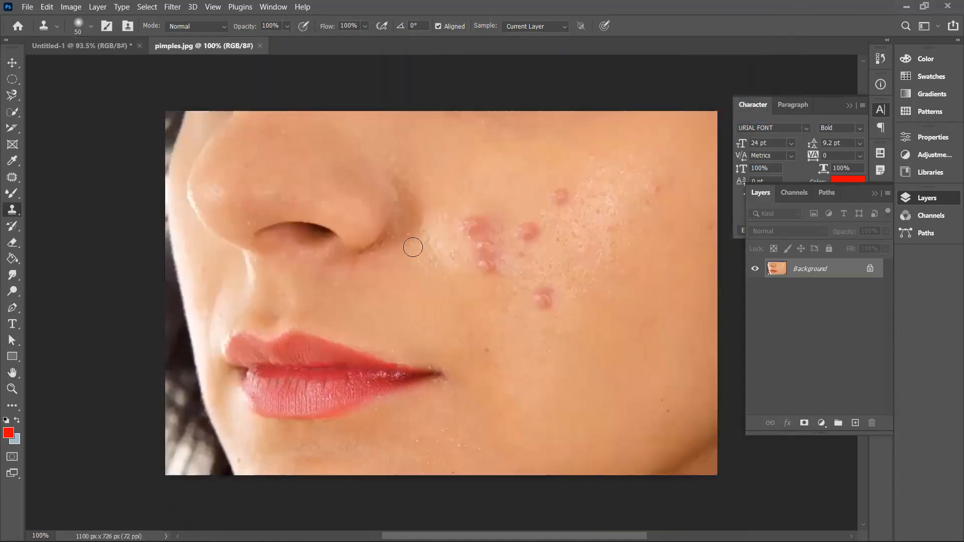
With the Clone Stamp tool at 100 px, sample clean skin and cover the uppermost pimple on the cheek.
right_click(12, 211)
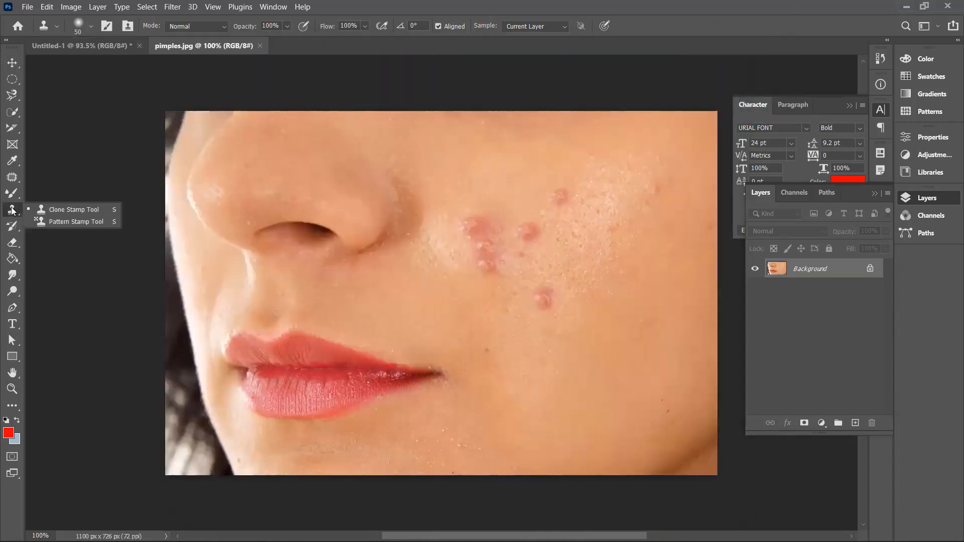
click(43, 212)
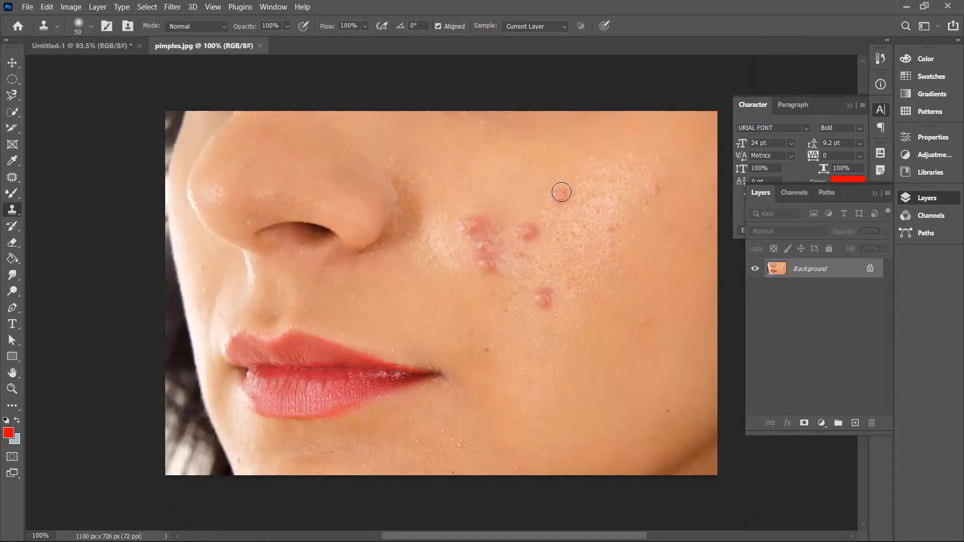
key(bracketright)
key(bracketright)
key(bracketright)
key(bracketright)
key(bracketright)
alt+click(594, 181)
click(559, 198)
click(559, 198)
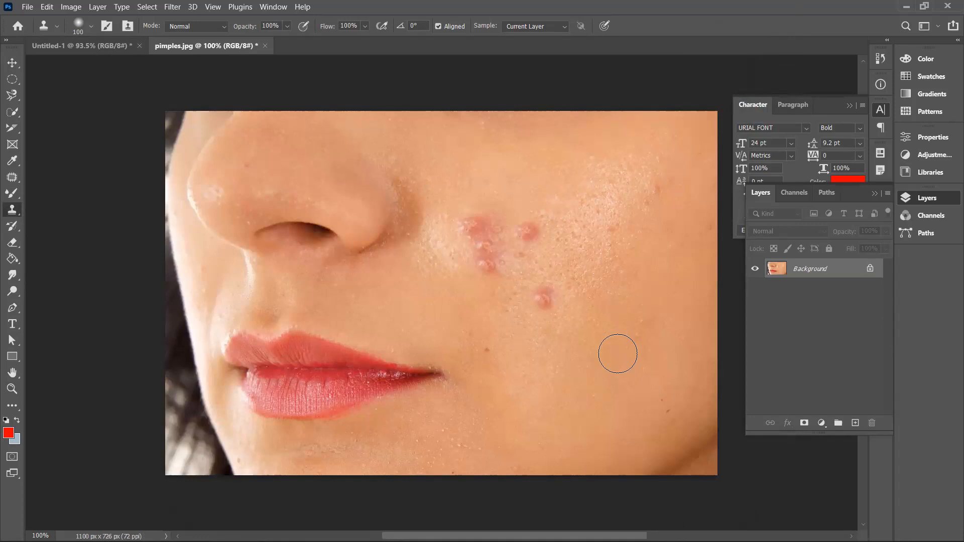
Sample nearby clean skin and clone it over the lowest pimple and the one beside the main cluster.
alt+click(572, 278)
click(543, 298)
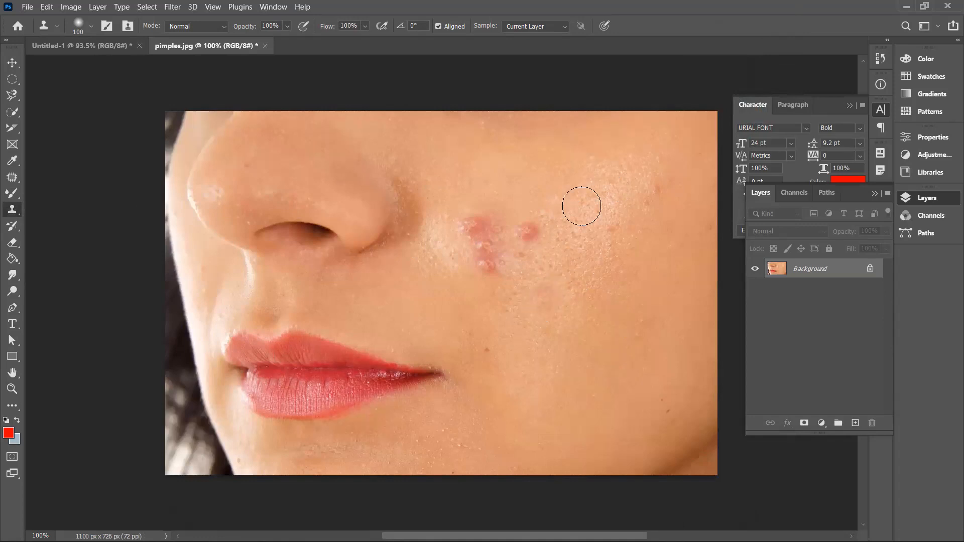
alt+click(563, 210)
click(527, 232)
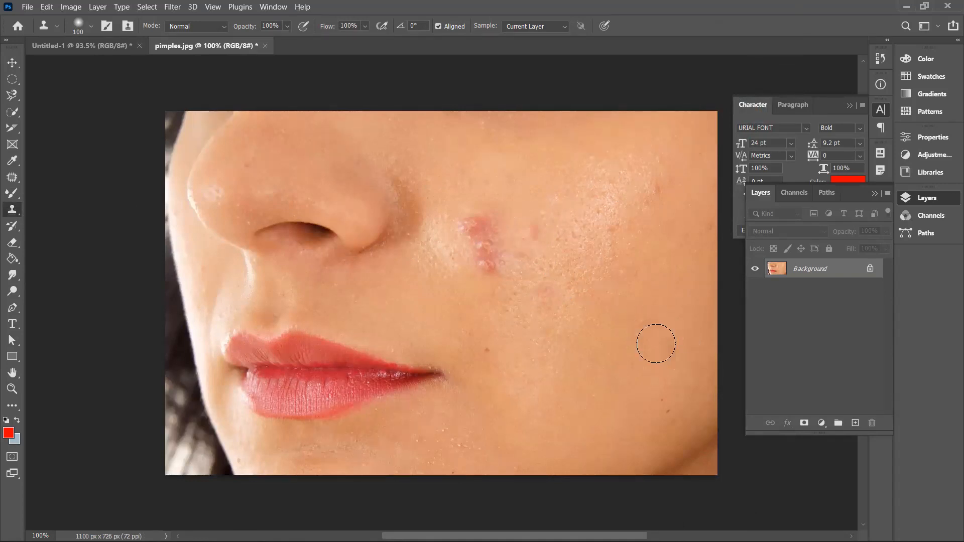
Clone clean skin over the cluster of pimples beside the nose and the faint mark next to it.
mouse_move(533, 231)
mouse_down()
mouse_move(546, 296)
mouse_move(537, 303)
mouse_move(496, 272)
mouse_up()
click(546, 296)
click(486, 260)
click(480, 244)
click(482, 241)
mouse_move(483, 240)
mouse_down()
mouse_move(491, 228)
mouse_move(476, 223)
mouse_up()
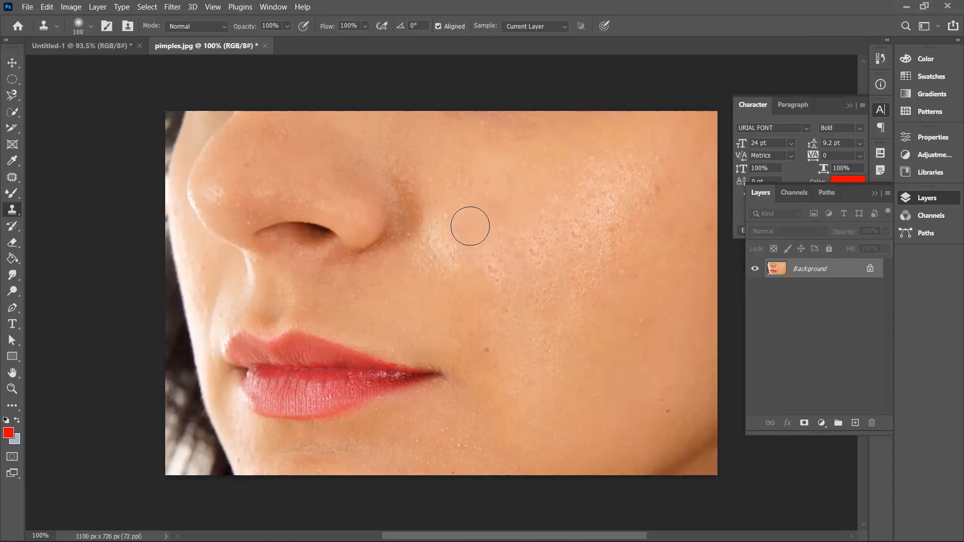
Clone clean skin over the remaining small marks on the cheek, including those near its outer side.
click(498, 283)
alt+click(669, 158)
click(662, 182)
click(638, 340)
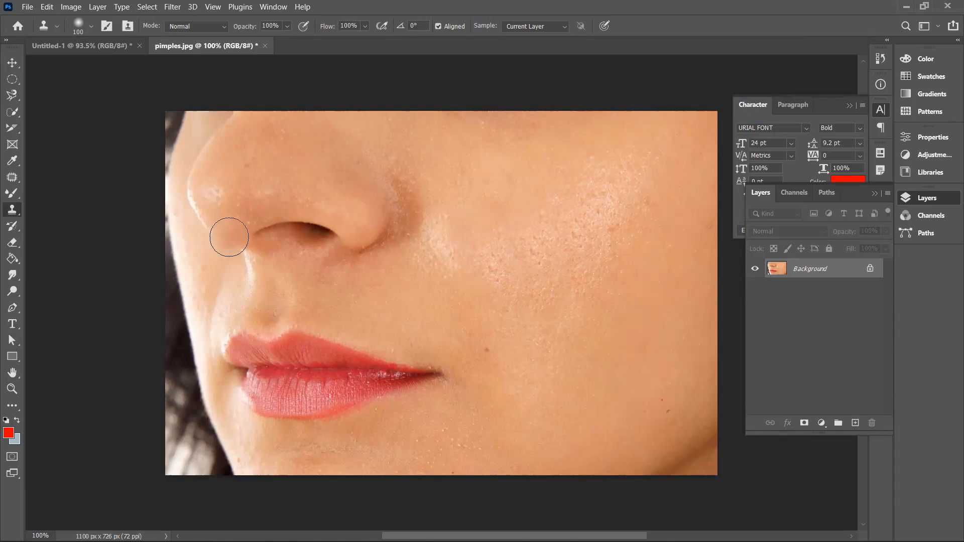
Paint the dark green leaf pattern over the blemished cheek area with the Pattern Stamp tool at 90 px.
right_click(12, 211)
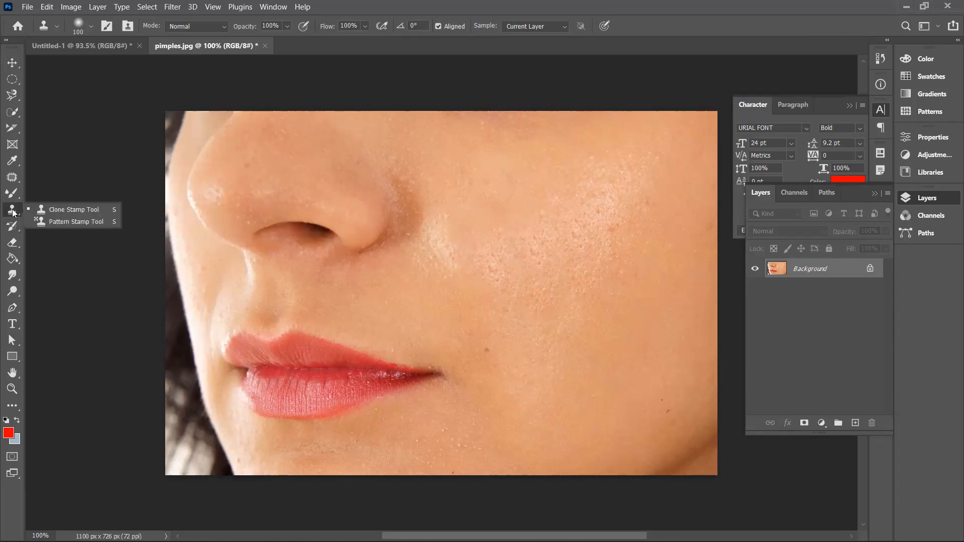
click(51, 226)
click(448, 244)
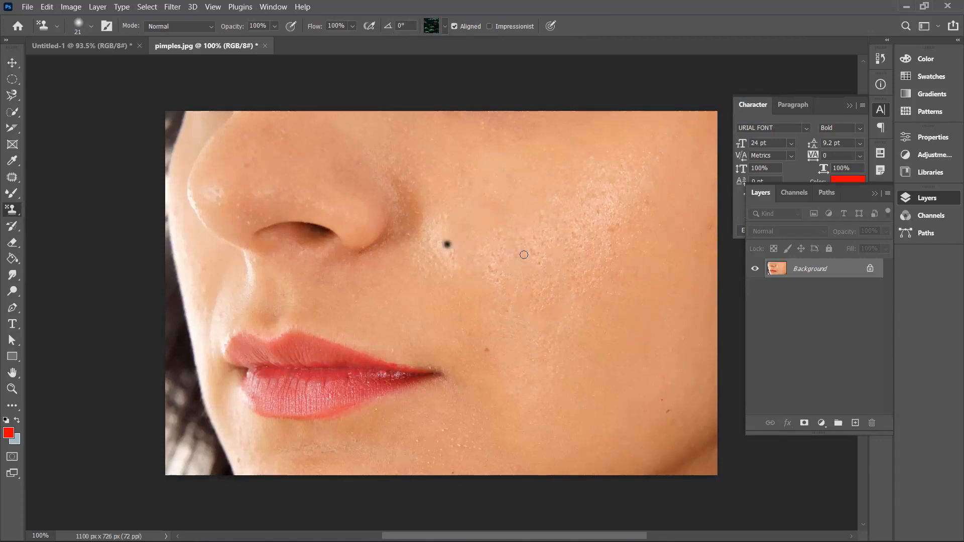
key(bracketright)
key(bracketright)
key(bracketright)
key(bracketright)
key(bracketright)
click(465, 243)
click(575, 237)
mouse_move(502, 232)
mouse_down()
mouse_move(573, 254)
mouse_move(490, 260)
mouse_move(538, 211)
mouse_move(614, 199)
mouse_move(559, 197)
mouse_move(583, 173)
mouse_move(430, 210)
mouse_move(578, 91)
mouse_move(601, 126)
mouse_move(558, 136)
mouse_move(588, 128)
mouse_move(578, 202)
mouse_move(603, 308)
mouse_move(566, 305)
mouse_move(599, 315)
mouse_move(554, 214)
mouse_move(536, 247)
mouse_move(542, 263)
mouse_move(502, 291)
mouse_move(537, 288)
mouse_move(566, 258)
mouse_up()
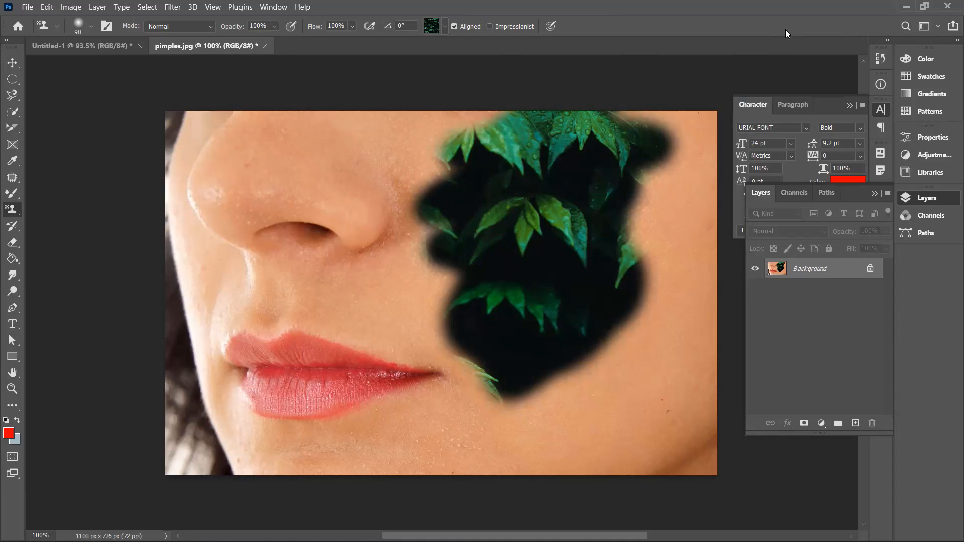
Choose the green pattern from the Grass group and paint it over the whole leaf-covered area of the cheek.
click(445, 31)
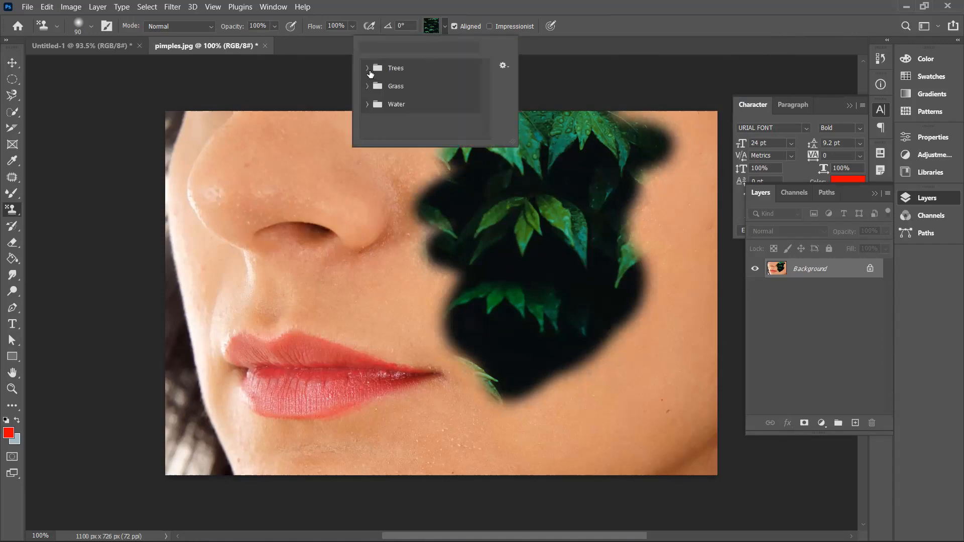
click(369, 86)
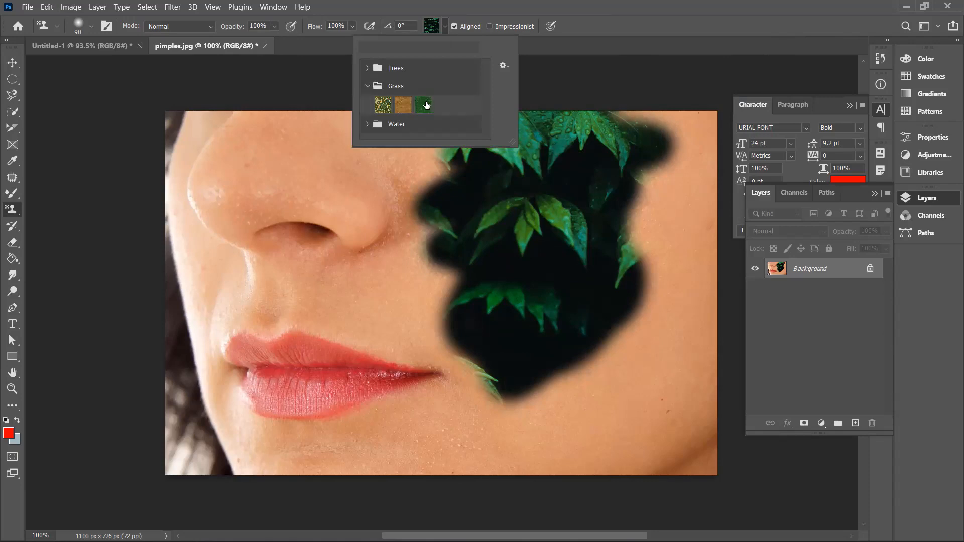
click(368, 68)
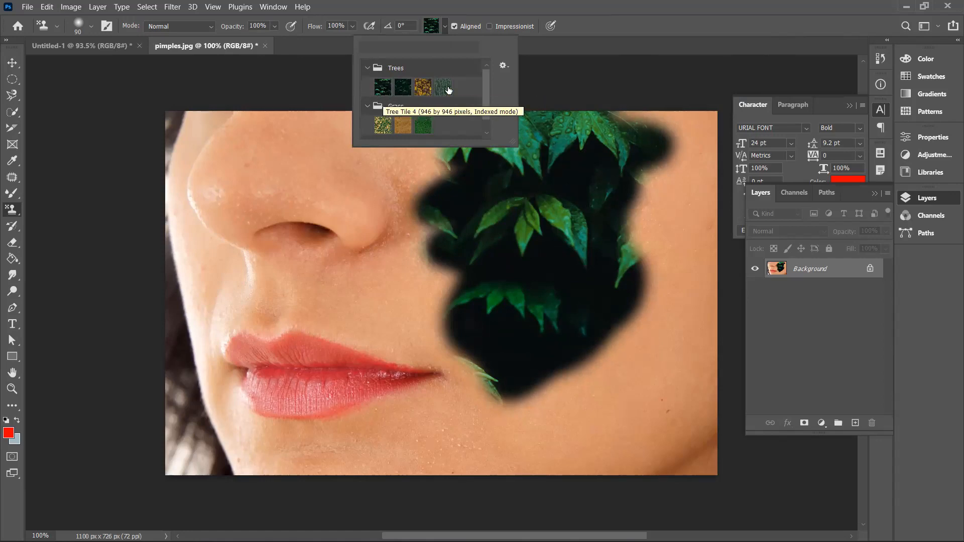
click(426, 130)
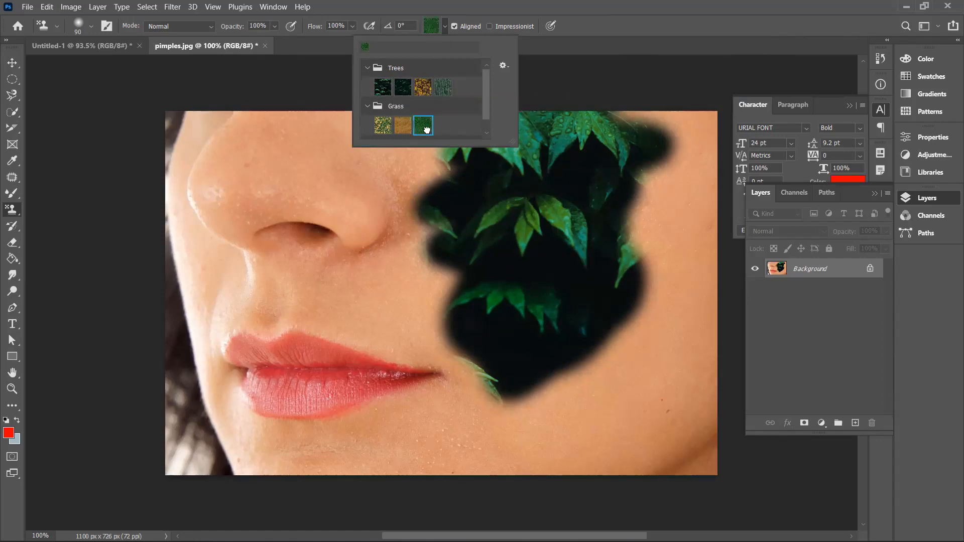
mouse_move(536, 279)
mouse_down()
mouse_move(536, 320)
mouse_move(482, 327)
mouse_move(475, 306)
mouse_move(568, 244)
mouse_move(557, 326)
mouse_move(543, 309)
mouse_move(596, 334)
mouse_move(635, 284)
mouse_move(619, 288)
mouse_move(626, 294)
mouse_move(505, 294)
mouse_move(522, 253)
mouse_move(481, 282)
mouse_move(480, 269)
mouse_move(526, 230)
mouse_move(490, 227)
mouse_move(434, 256)
mouse_move(479, 213)
mouse_move(553, 193)
mouse_move(660, 142)
mouse_move(596, 177)
mouse_move(583, 150)
mouse_move(514, 173)
mouse_move(549, 137)
mouse_move(486, 171)
mouse_move(527, 109)
mouse_move(439, 192)
mouse_move(470, 147)
mouse_move(446, 182)
mouse_move(472, 160)
mouse_move(567, 125)
mouse_move(661, 124)
mouse_move(660, 156)
mouse_move(586, 357)
mouse_up()
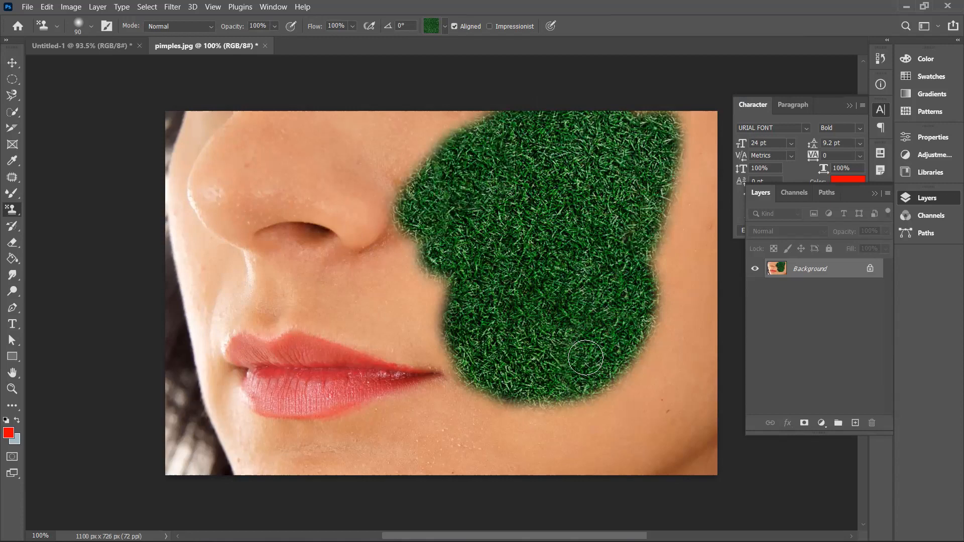
Restore the original skin under the grass-covered area with the History Brush tool at 100 px.
click(14, 228)
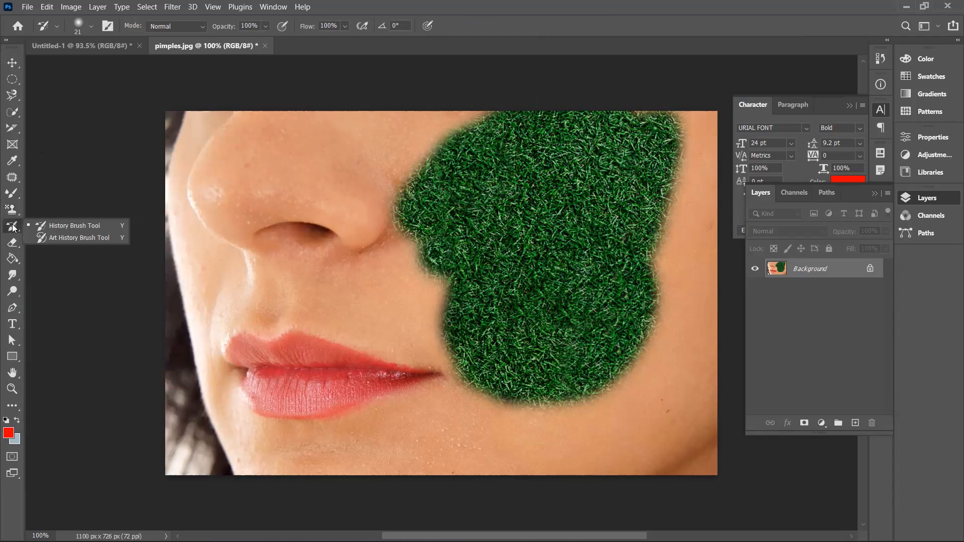
click(58, 227)
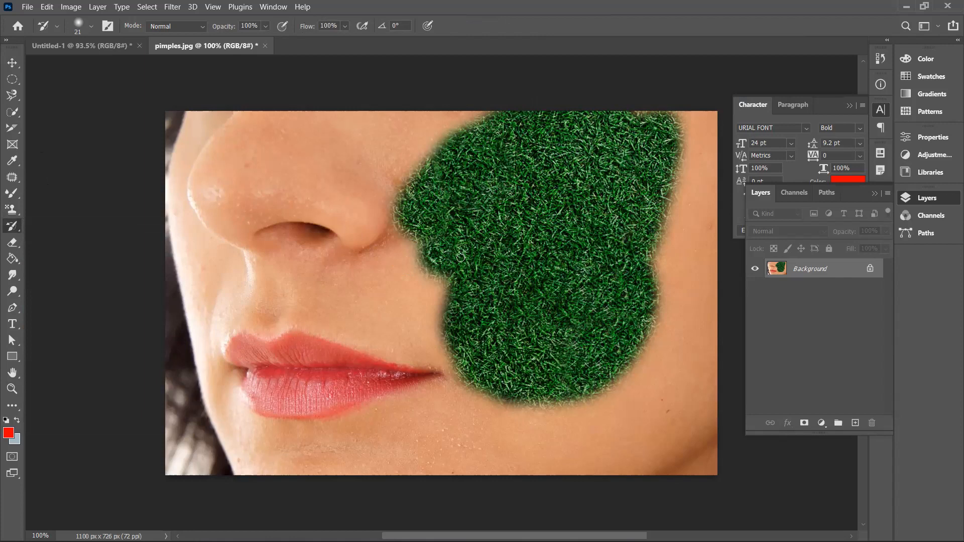
key(bracketright)
key(bracketright)
key(bracketright)
key(bracketright)
key(bracketright)
key(bracketright)
key(bracketright)
key(bracketright)
click(442, 275)
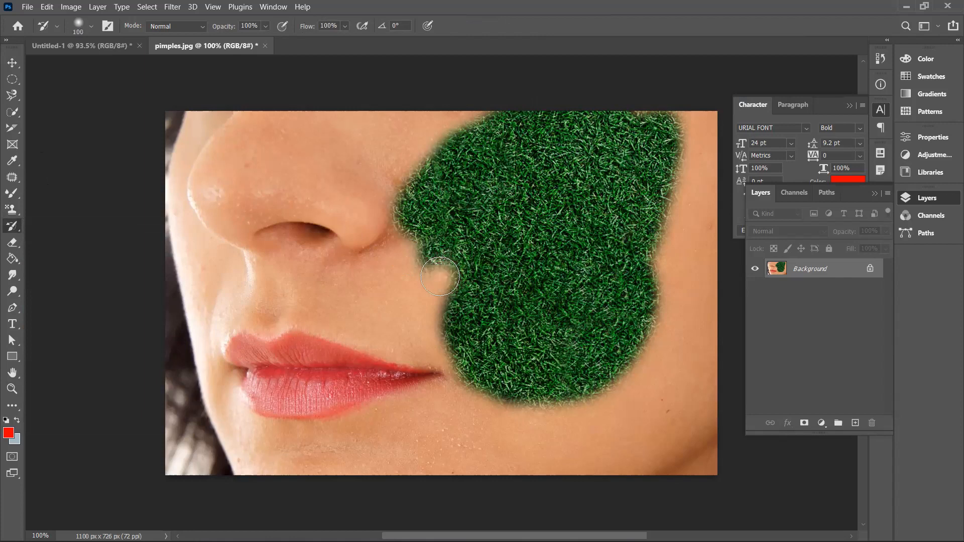
mouse_move(451, 300)
mouse_down()
mouse_move(580, 234)
mouse_move(583, 219)
mouse_move(571, 237)
mouse_move(569, 286)
mouse_move(530, 288)
mouse_move(498, 306)
mouse_move(474, 367)
mouse_move(577, 327)
mouse_move(609, 275)
mouse_move(571, 410)
mouse_move(676, 292)
mouse_move(653, 340)
mouse_move(608, 346)
mouse_move(612, 306)
mouse_move(709, 179)
mouse_move(574, 303)
mouse_move(504, 311)
mouse_move(657, 173)
mouse_move(553, 305)
mouse_move(487, 328)
mouse_move(473, 276)
mouse_move(462, 285)
mouse_move(479, 251)
mouse_move(436, 296)
mouse_move(447, 276)
mouse_move(427, 275)
mouse_move(440, 256)
mouse_move(426, 255)
mouse_move(509, 140)
mouse_move(437, 194)
mouse_move(403, 193)
mouse_move(453, 139)
mouse_move(561, 71)
mouse_move(488, 145)
mouse_move(501, 151)
mouse_move(607, 108)
mouse_move(619, 123)
mouse_move(580, 201)
mouse_move(558, 215)
mouse_move(622, 180)
mouse_move(626, 187)
mouse_move(677, 136)
mouse_move(629, 130)
mouse_up()
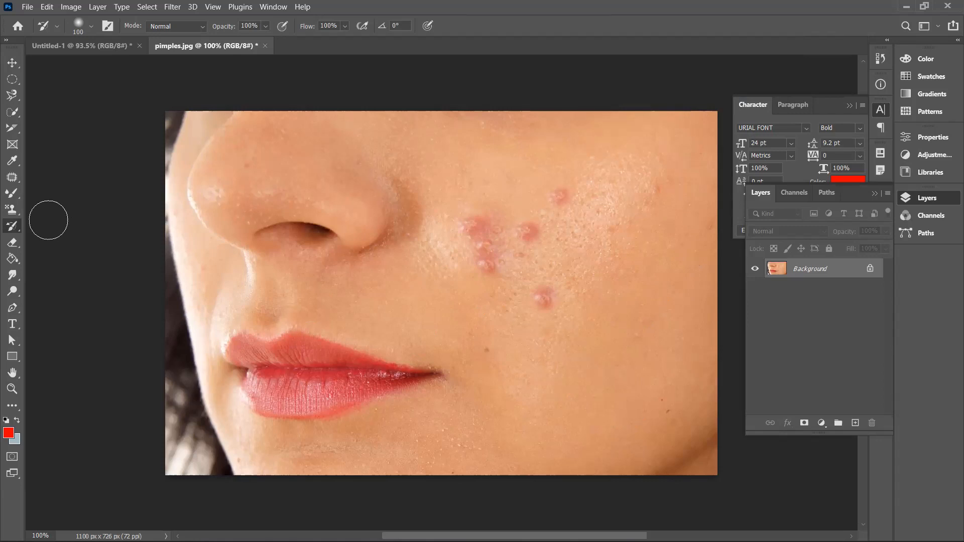
Try the Art History Brush with the Tight Short style over the cheek, nose and lips, enlarging the brush to 40 px.
right_click(17, 228)
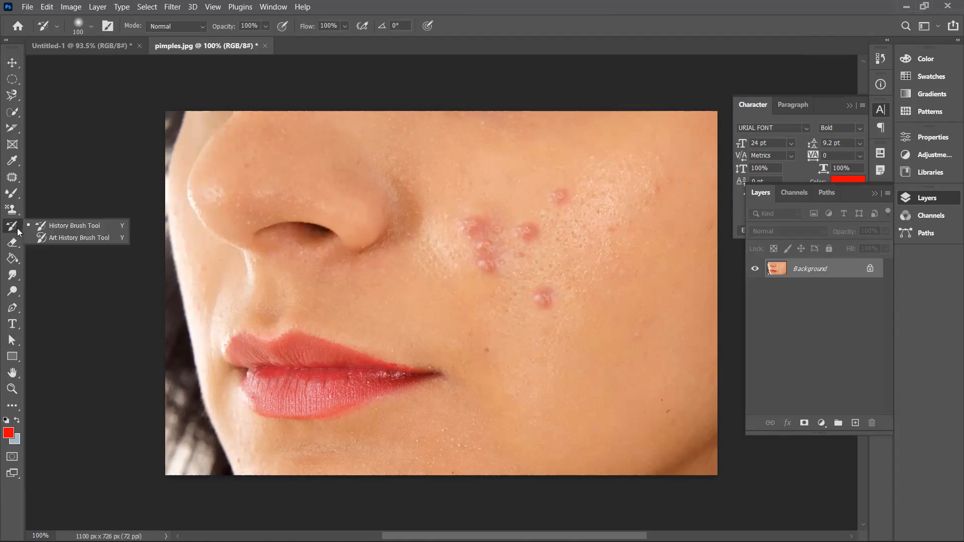
click(76, 237)
mouse_move(608, 201)
mouse_down()
mouse_move(487, 229)
mouse_move(601, 161)
mouse_move(575, 270)
mouse_move(358, 360)
mouse_move(344, 258)
mouse_move(578, 284)
mouse_move(511, 256)
mouse_move(501, 144)
mouse_move(422, 235)
mouse_move(446, 213)
mouse_move(348, 224)
mouse_up()
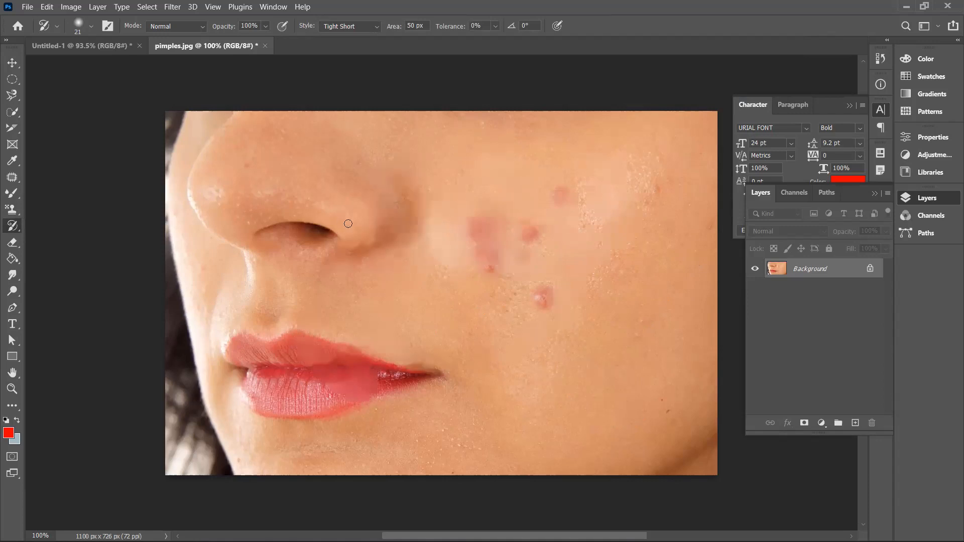
key(bracketright)
mouse_move(313, 243)
mouse_down()
mouse_move(276, 226)
mouse_move(332, 231)
mouse_move(256, 251)
mouse_move(198, 243)
mouse_move(201, 216)
mouse_move(211, 327)
mouse_move(302, 352)
mouse_move(321, 272)
mouse_move(432, 367)
mouse_move(317, 382)
mouse_move(427, 364)
mouse_move(384, 267)
mouse_move(201, 402)
mouse_move(327, 231)
mouse_move(470, 224)
mouse_move(515, 412)
mouse_up()
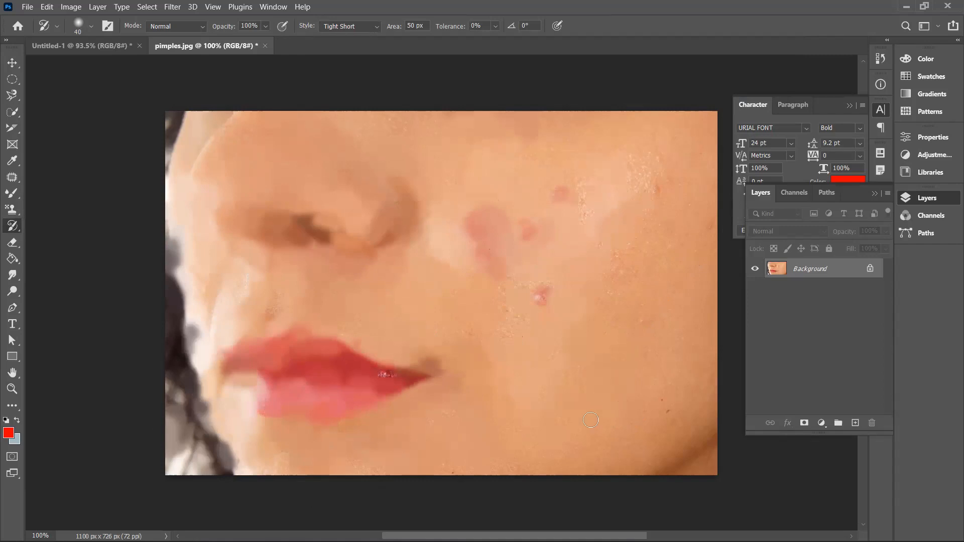
mouse_move(685, 416)
mouse_down()
mouse_move(698, 447)
mouse_move(660, 394)
mouse_up()
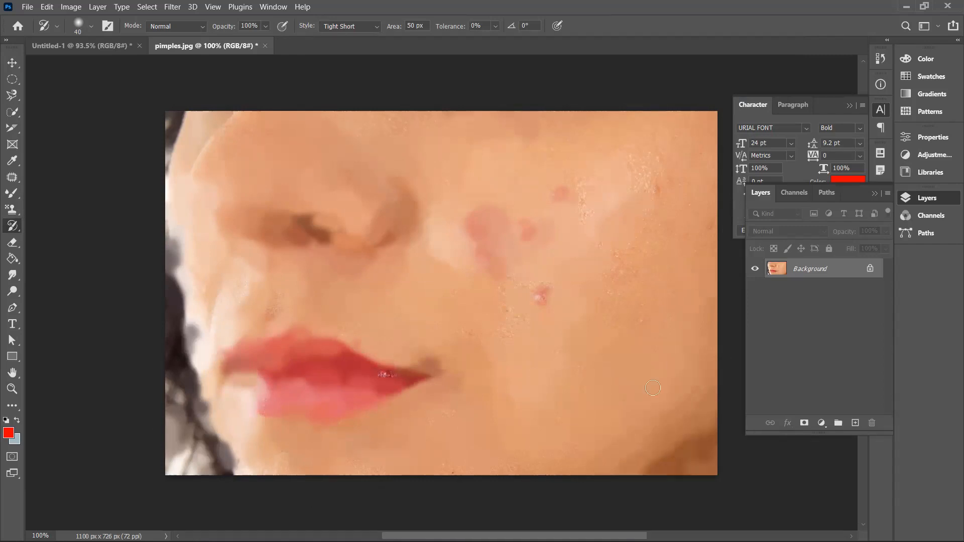
drag(716, 307, 645, 312)
mouse_move(516, 222)
mouse_down()
mouse_move(511, 181)
mouse_move(401, 212)
mouse_move(220, 222)
mouse_move(224, 186)
mouse_move(228, 302)
mouse_move(270, 453)
mouse_move(278, 233)
mouse_move(105, 240)
mouse_move(184, 156)
mouse_move(182, 205)
mouse_move(255, 290)
mouse_move(195, 383)
mouse_move(155, 339)
mouse_up()
mouse_move(321, 429)
mouse_down()
mouse_move(542, 296)
mouse_move(582, 206)
mouse_move(423, 229)
mouse_move(433, 159)
mouse_move(357, 249)
mouse_up()
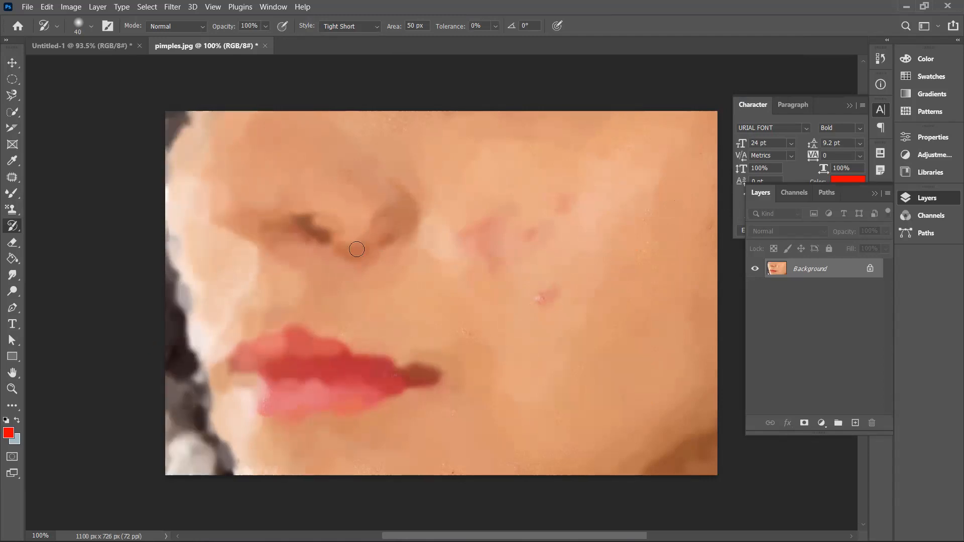
Undo the large Art History Brush strokes on the face.
key(ctrl+z)
key(ctrl+z)
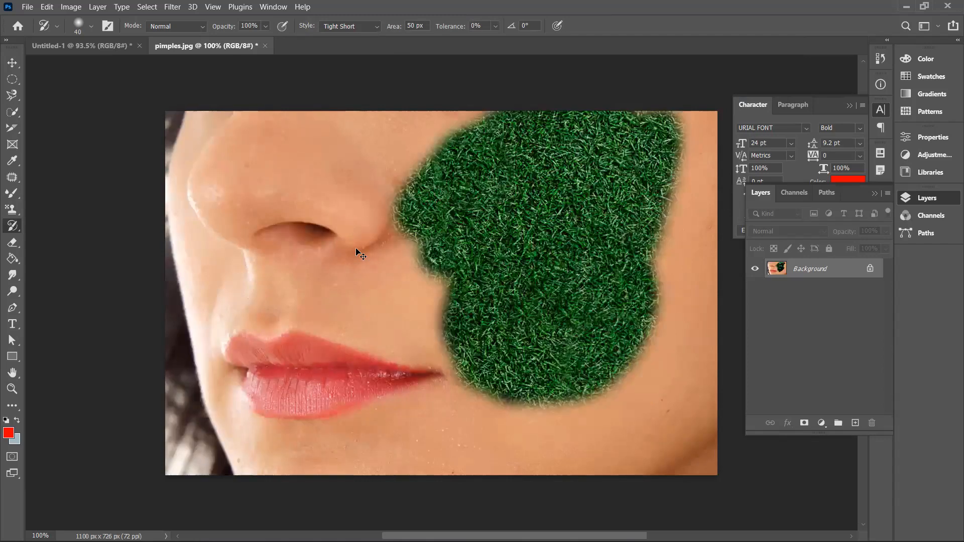
key(ctrl+z)
key(ctrl+z)
key(ctrl+z)
Reduce the Art History Brush to 10 px and paint over the lips, nose, cheek and chin for a painterly look.
key(bracketleft)
key(bracketleft)
key(bracketleft)
key(bracketleft)
key(bracketleft)
key(bracketleft)
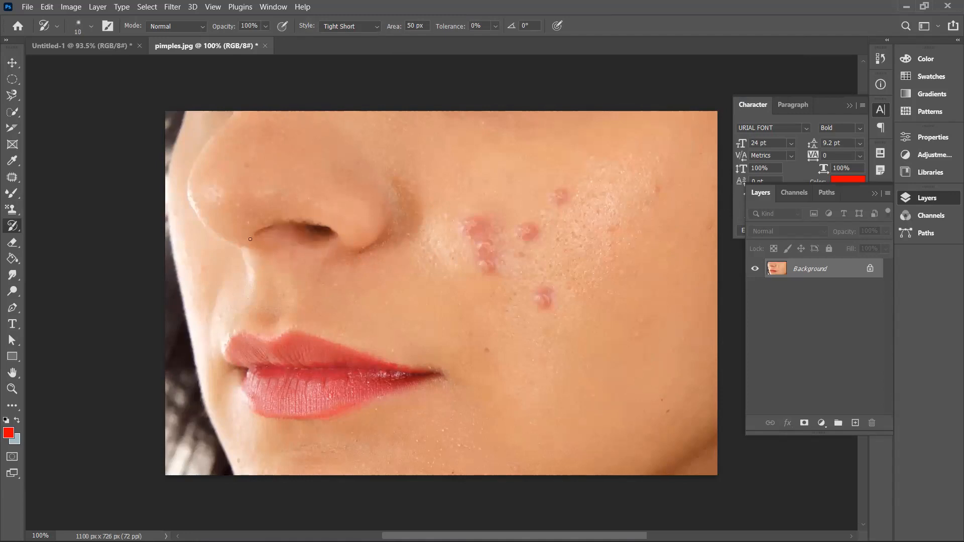
mouse_move(235, 348)
mouse_down()
mouse_move(253, 369)
mouse_move(279, 349)
mouse_move(241, 364)
mouse_move(338, 351)
mouse_move(326, 399)
mouse_move(375, 379)
mouse_move(445, 375)
mouse_up()
drag(390, 385, 403, 384)
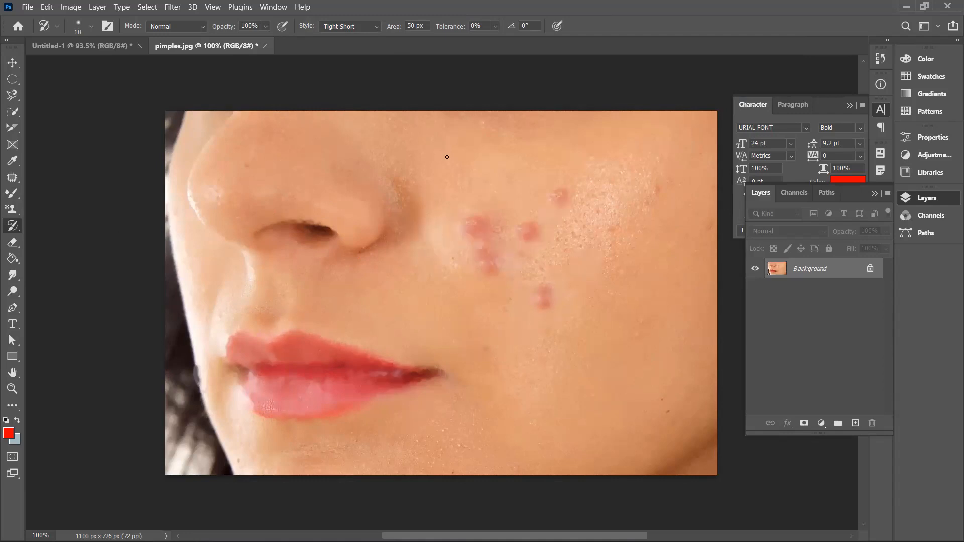
drag(333, 234, 250, 243)
mouse_move(280, 153)
mouse_down()
mouse_move(258, 125)
mouse_move(169, 186)
mouse_up()
mouse_move(307, 413)
mouse_down()
mouse_move(207, 442)
mouse_move(184, 309)
mouse_move(201, 397)
mouse_move(299, 450)
mouse_move(362, 466)
mouse_up()
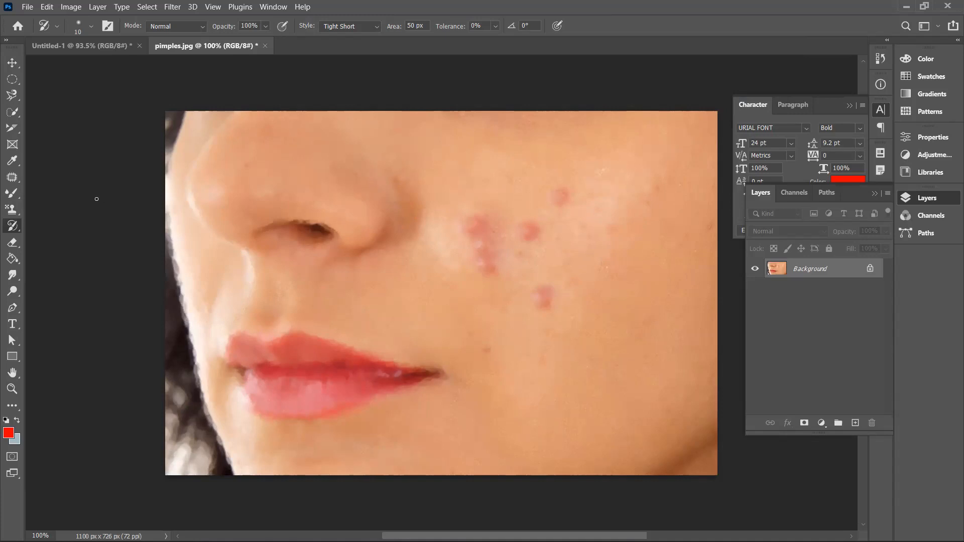
Try the Eraser tool at 13 px across the cheek on the locked Background layer and undo the strokes.
right_click(12, 226)
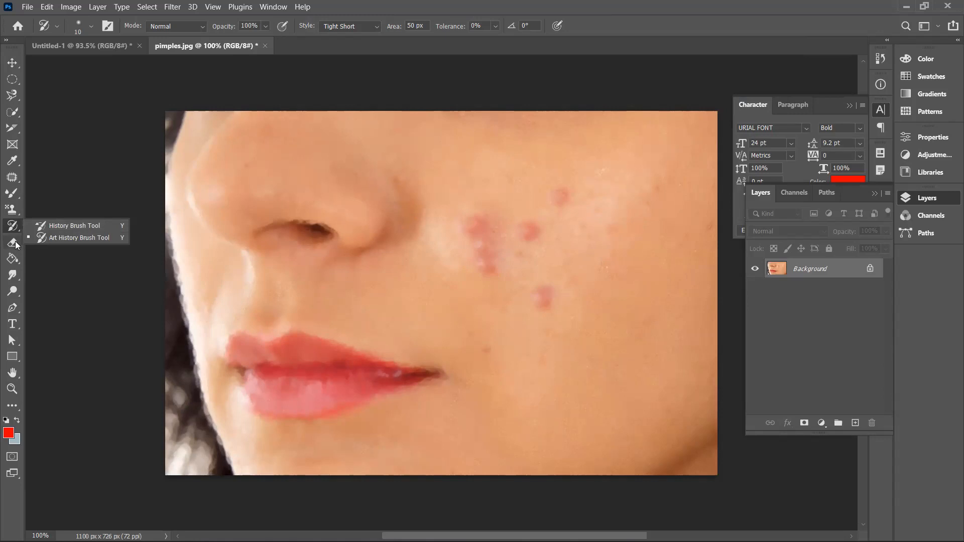
click(16, 244)
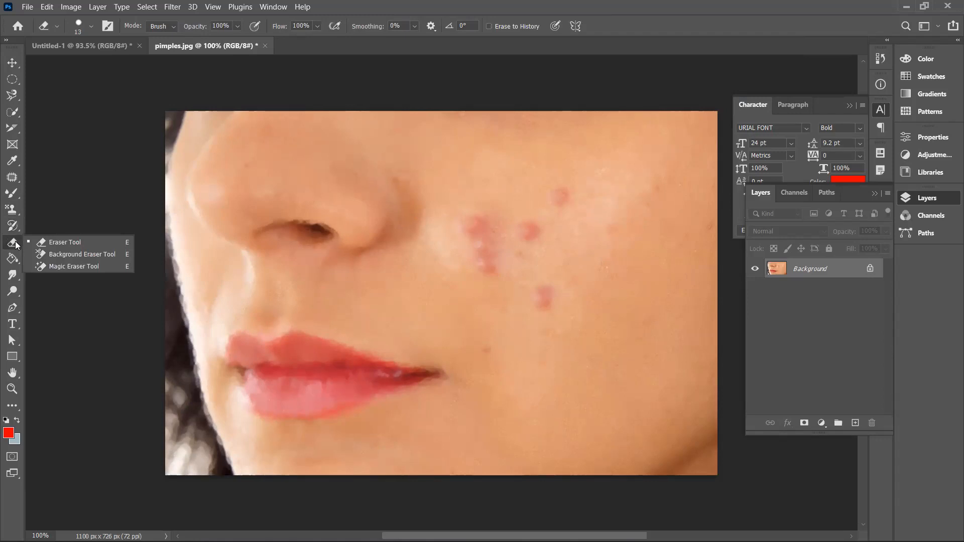
click(51, 242)
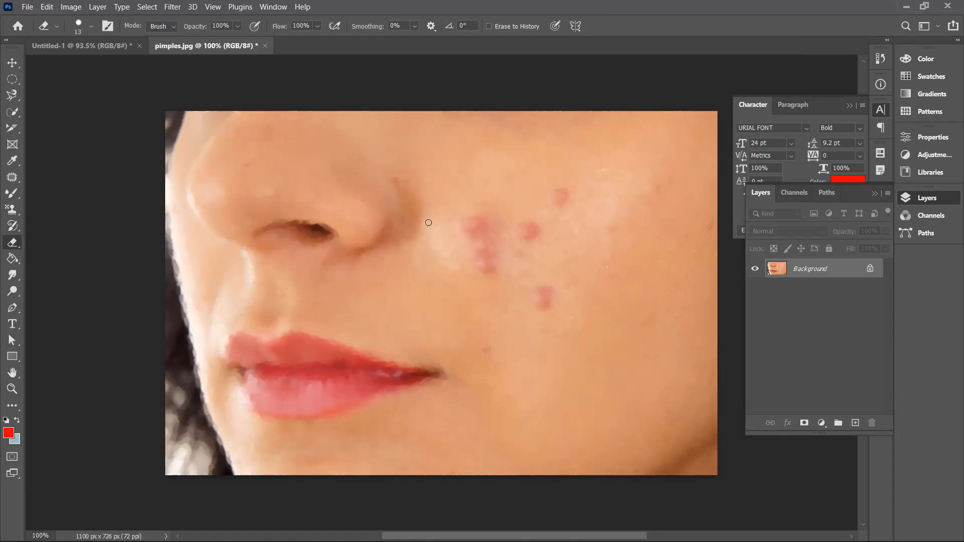
mouse_move(428, 222)
mouse_down()
mouse_move(440, 269)
mouse_move(395, 241)
mouse_move(444, 266)
mouse_move(388, 274)
mouse_move(521, 211)
mouse_move(491, 218)
mouse_move(525, 197)
mouse_move(410, 285)
mouse_move(372, 296)
mouse_move(504, 229)
mouse_up()
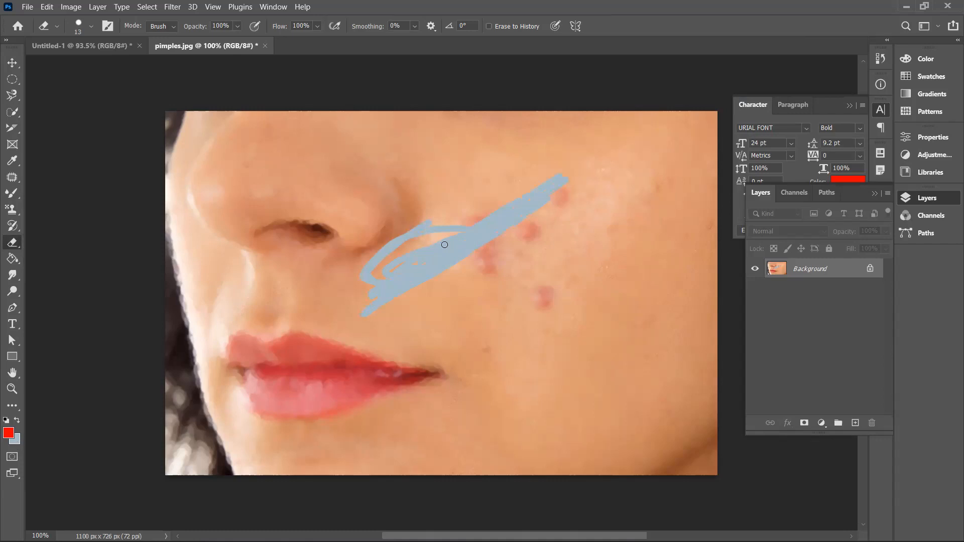
key(ctrl+z)
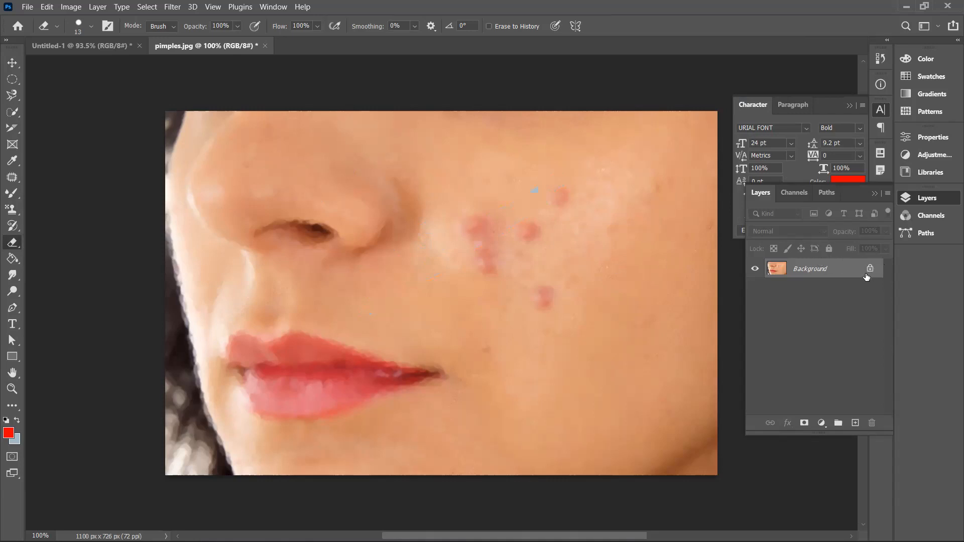
Unlock the Background layer to turn it into a regular layer.
click(916, 200)
click(916, 200)
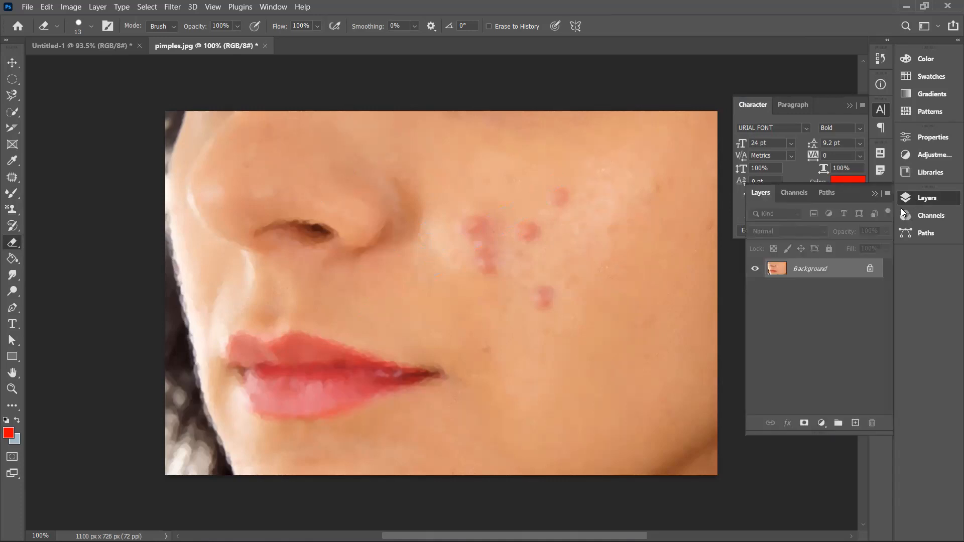
click(869, 270)
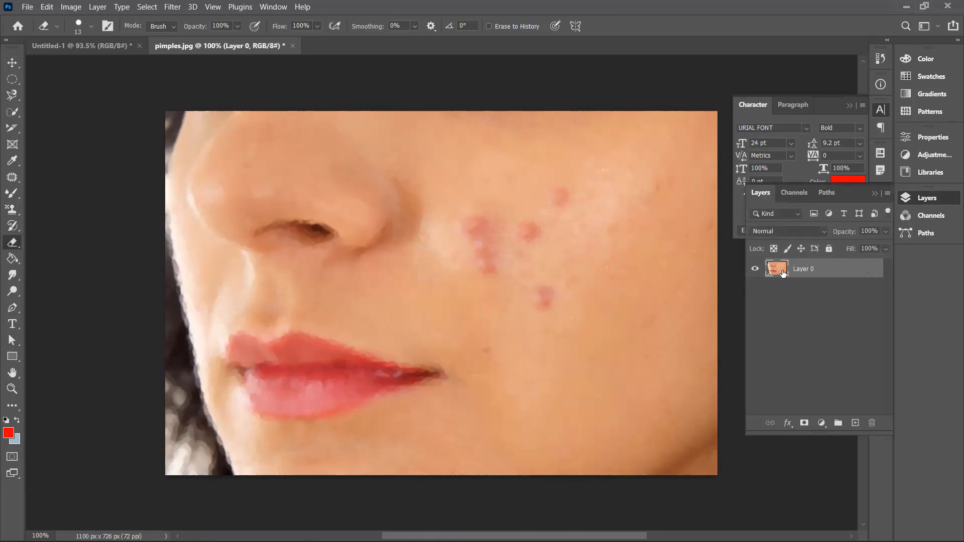
Set the eraser's brush size to 89 px.
key(bracketright)
key(bracketright)
key(bracketright)
key(bracketright)
key(bracketright)
key(bracketright)
key(bracketright)
key(bracketright)
key(bracketright)
key(bracketright)
key(bracketright)
key(bracketright)
click(90, 26)
drag(99, 66, 107, 70)
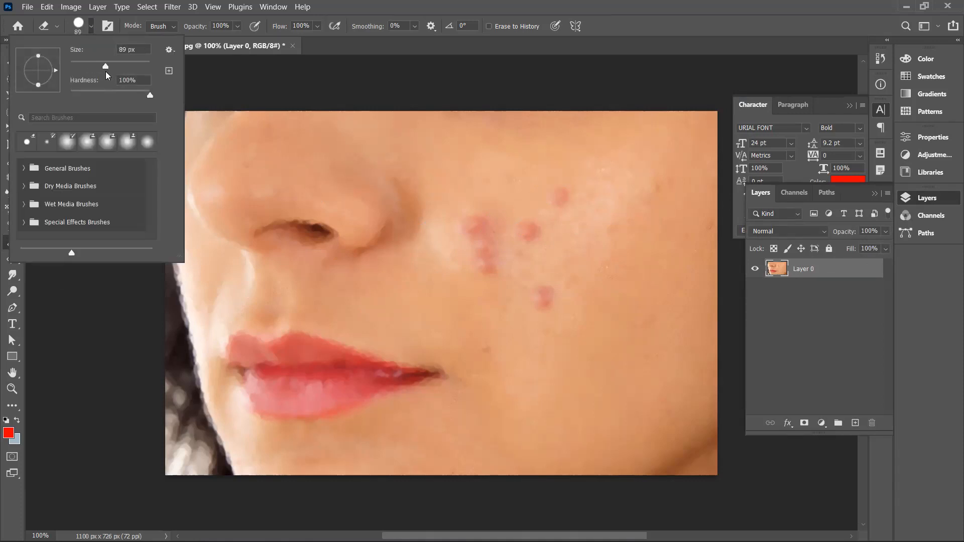
click(91, 28)
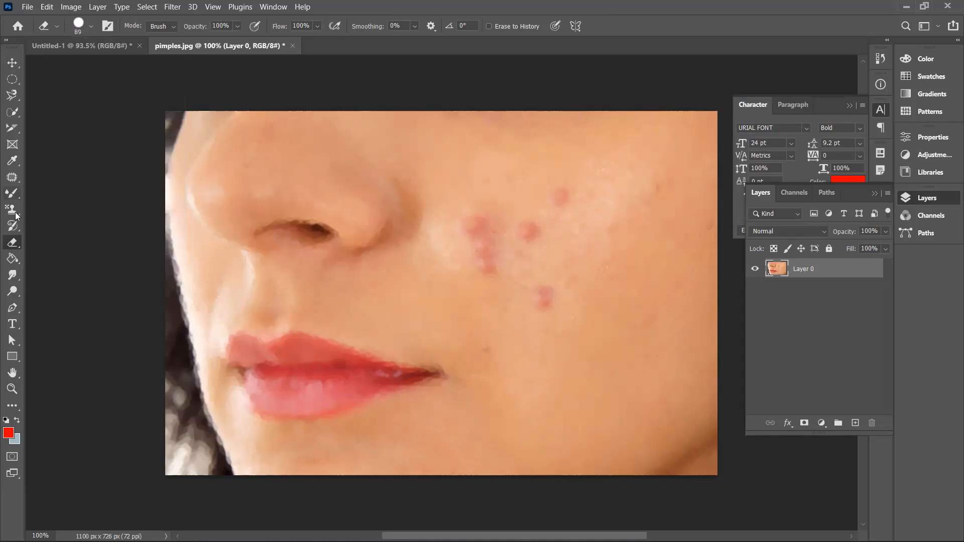
Try erasing a wide diagonal band from the upper cheek down to the mouth corner and undo the strokes.
right_click(7, 246)
click(74, 245)
click(593, 165)
shift+click(435, 306)
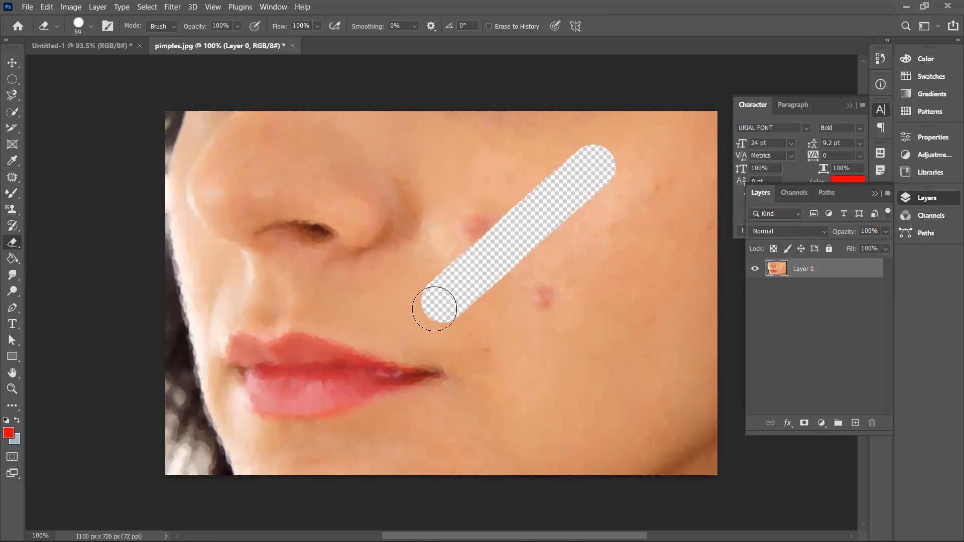
mouse_move(609, 171)
mouse_down()
mouse_move(468, 290)
mouse_move(424, 340)
mouse_up()
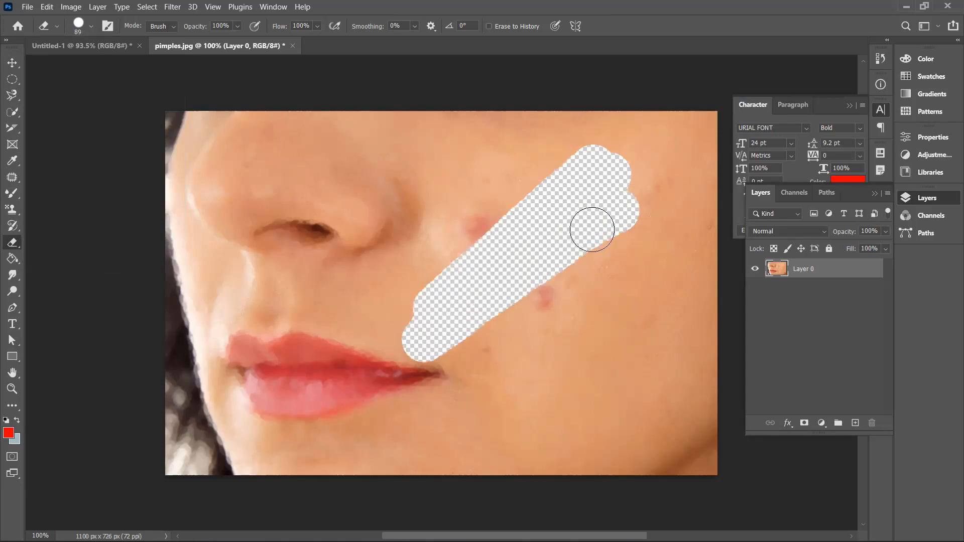
drag(633, 200, 478, 327)
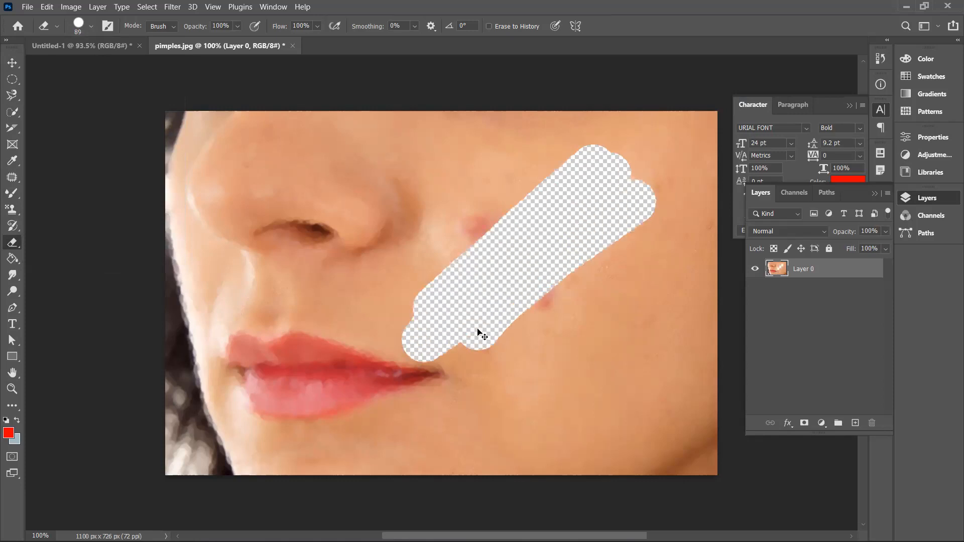
key(ctrl+z)
key(ctrl+z)
key(ctrl+z)
key(ctrl+z)
Erase an oval patch over the pimples in the middle of the cheek to transparency.
click(546, 202)
mouse_move(485, 266)
mouse_down()
mouse_move(543, 216)
mouse_move(563, 217)
mouse_move(518, 261)
mouse_up()
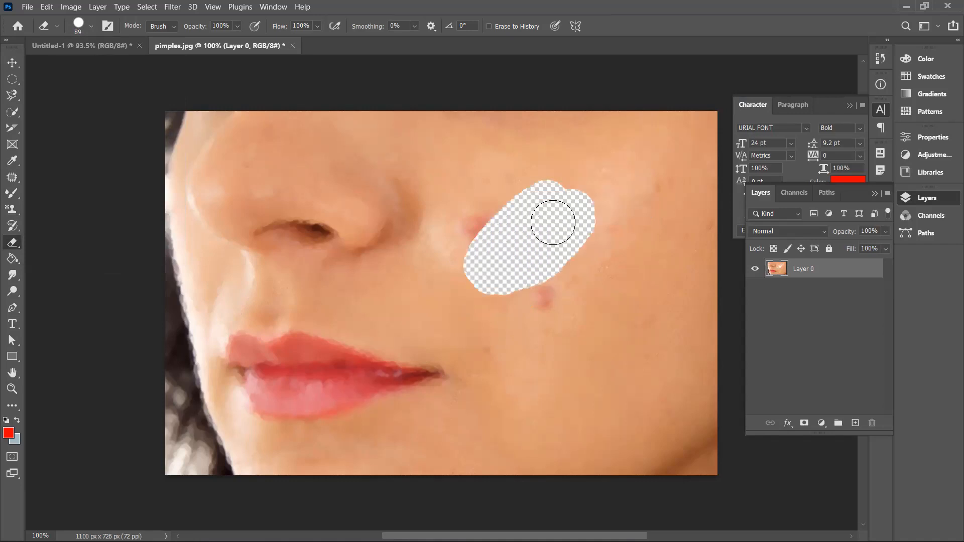
Extend the erased cheek patch toward the pimple just below it.
drag(527, 271, 538, 247)
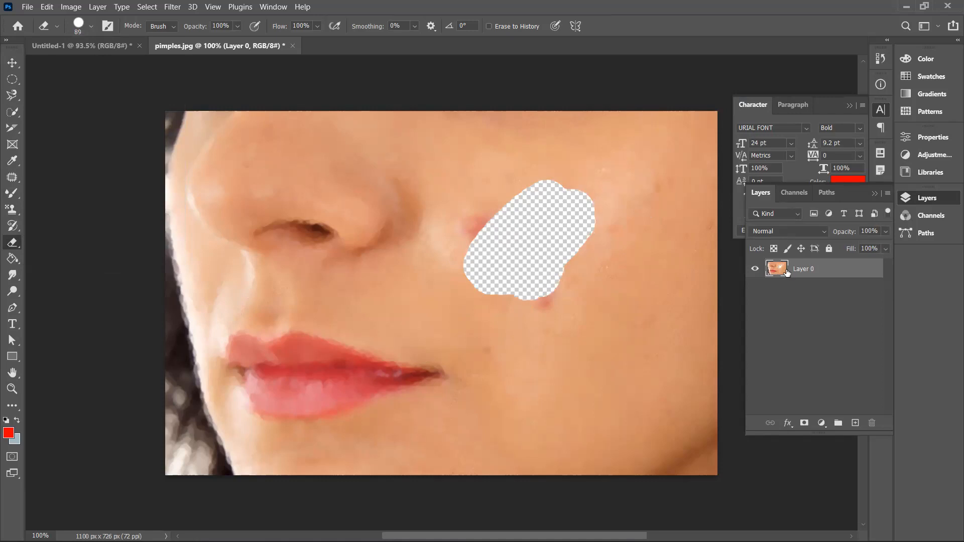
Add an empty layer above Layer 0 and delete it.
click(855, 423)
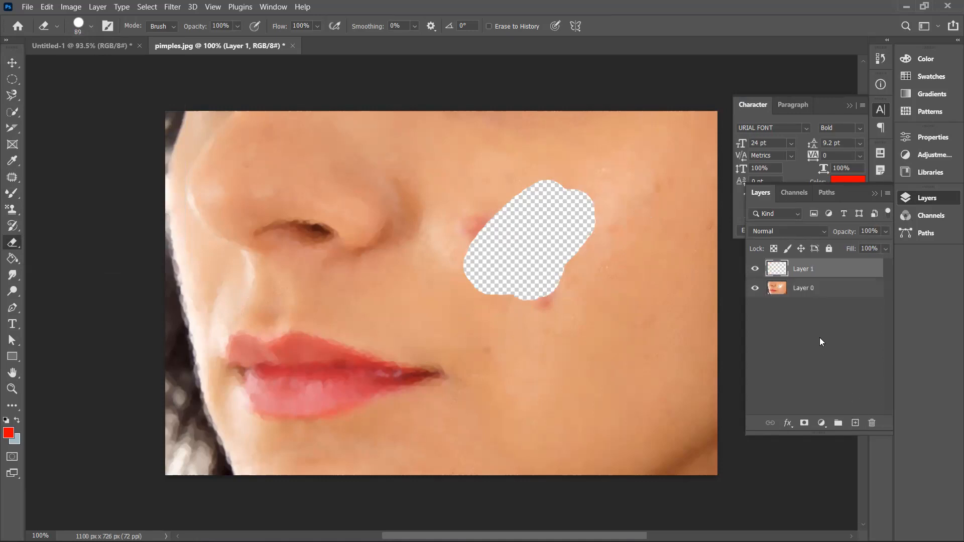
key(Delete)
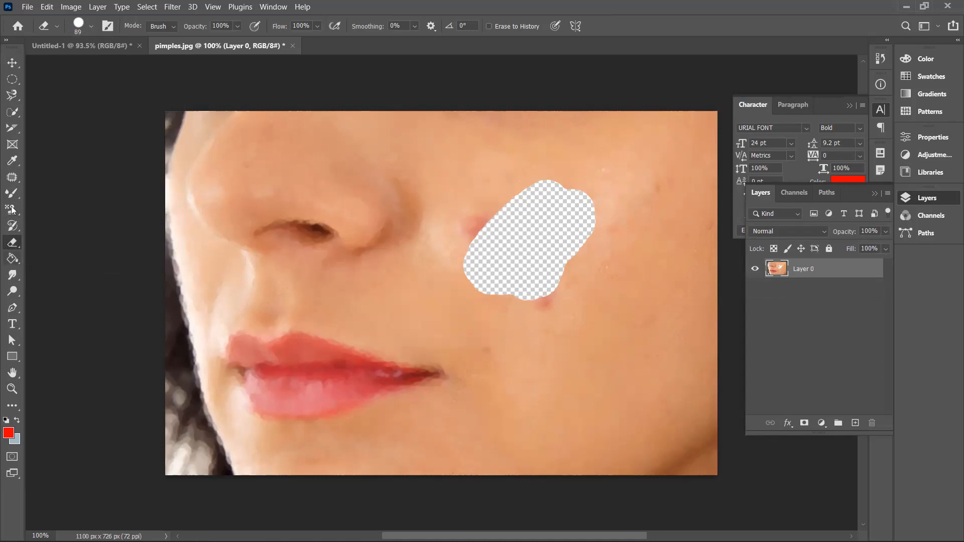
Draw a red rectangle of about 354 by 325 px over the erased patch and place its layer beneath Layer 0.
click(13, 359)
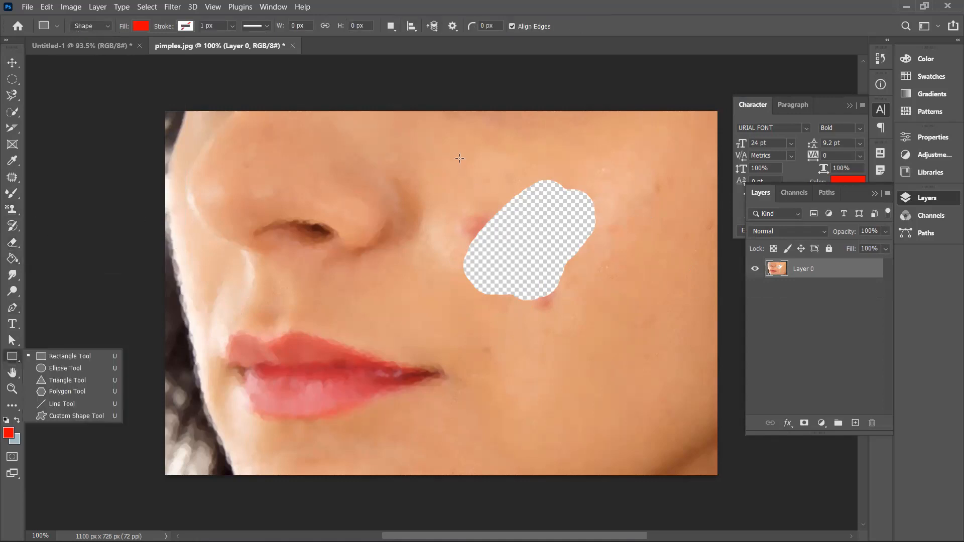
drag(432, 172, 609, 336)
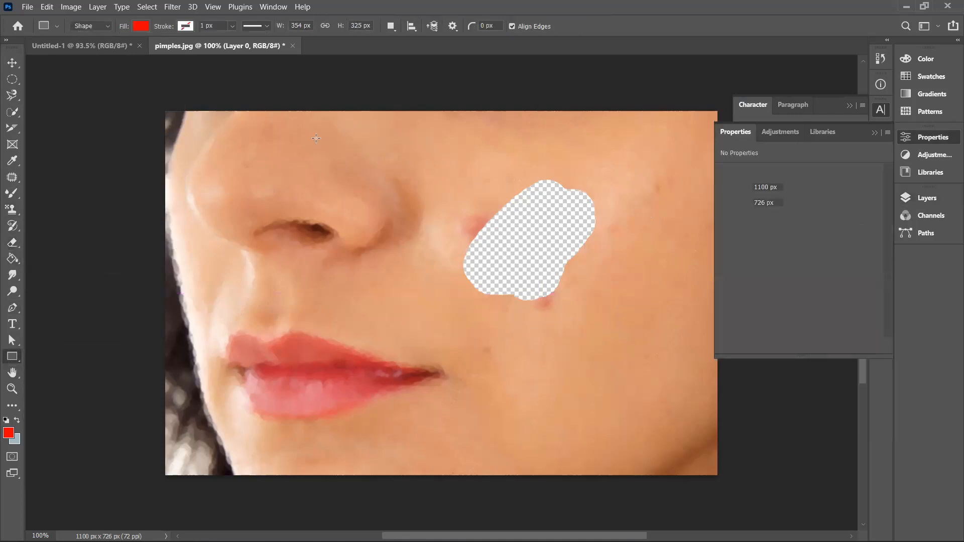
click(10, 62)
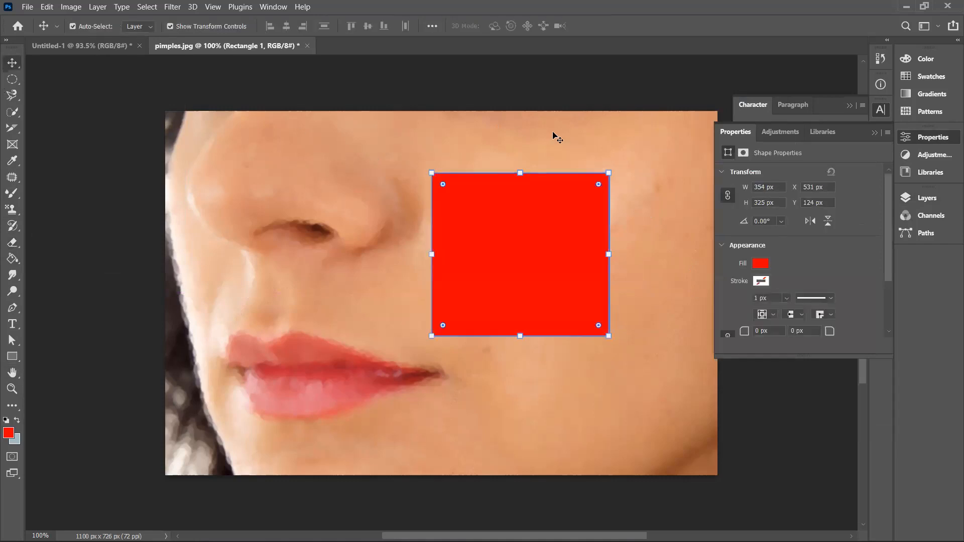
click(922, 200)
drag(795, 271, 796, 306)
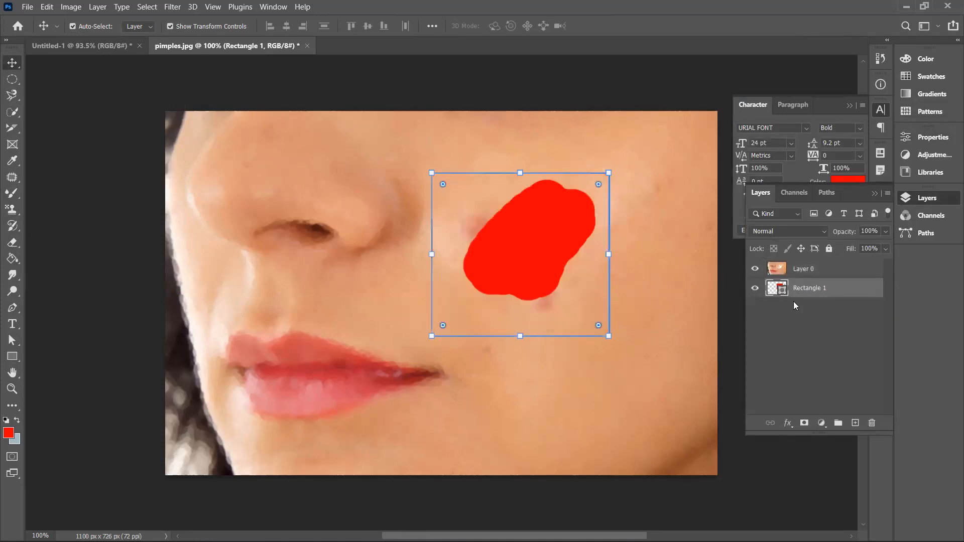
Shift the red rectangle behind the erased hole and delete it.
drag(544, 255, 471, 294)
key(Delete)
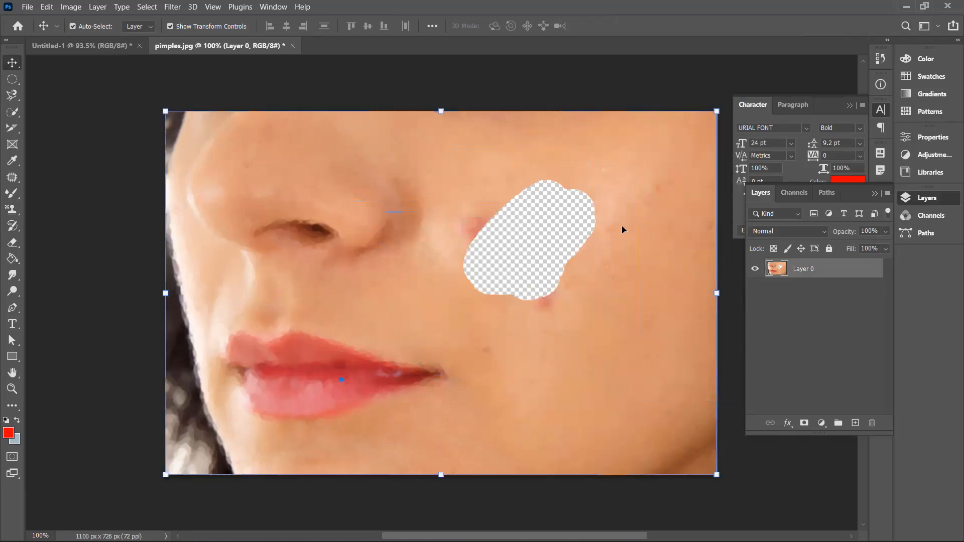
Widen the erased hole across the cheek over the remaining pimples with the hard-edged Eraser.
click(12, 245)
mouse_move(517, 216)
mouse_down()
mouse_move(494, 217)
mouse_move(524, 225)
mouse_move(489, 227)
mouse_move(529, 221)
mouse_move(555, 238)
mouse_move(555, 203)
mouse_move(578, 230)
mouse_move(557, 255)
mouse_move(592, 257)
mouse_move(583, 246)
mouse_move(609, 240)
mouse_move(582, 278)
mouse_move(538, 289)
mouse_up()
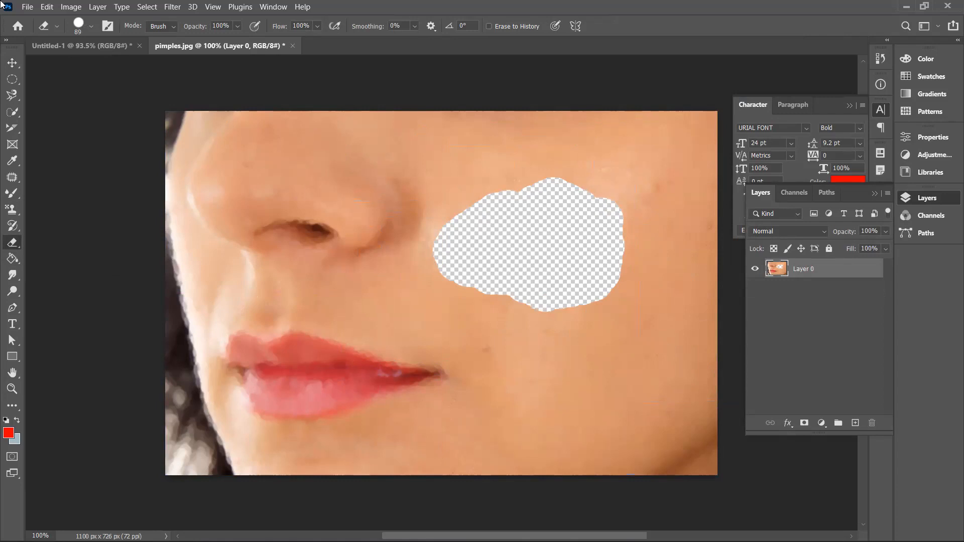
Lower the eraser's hardness and enlarge the hole over most of the cheek with soft edges.
click(90, 26)
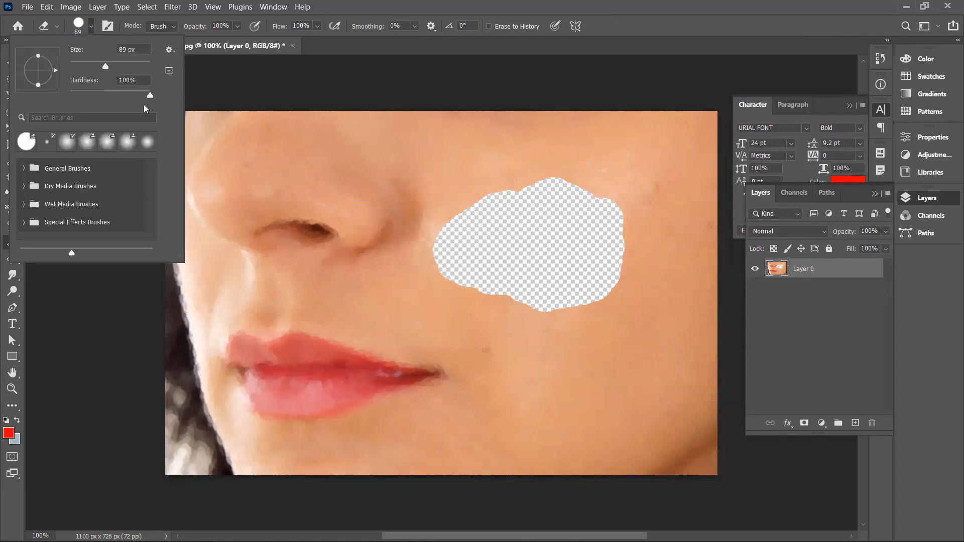
drag(149, 95, 53, 98)
click(90, 27)
mouse_move(451, 293)
mouse_down()
mouse_move(515, 321)
mouse_move(545, 271)
mouse_move(585, 307)
mouse_move(581, 325)
mouse_move(622, 271)
mouse_move(590, 279)
mouse_move(552, 208)
mouse_move(582, 228)
mouse_move(506, 224)
mouse_move(515, 195)
mouse_move(454, 284)
mouse_move(459, 222)
mouse_move(448, 248)
mouse_move(506, 188)
mouse_move(449, 225)
mouse_move(578, 185)
mouse_move(618, 229)
mouse_move(607, 278)
mouse_move(571, 302)
mouse_move(607, 323)
mouse_move(608, 253)
mouse_move(627, 293)
mouse_move(628, 201)
mouse_move(541, 207)
mouse_move(451, 285)
mouse_move(498, 306)
mouse_up()
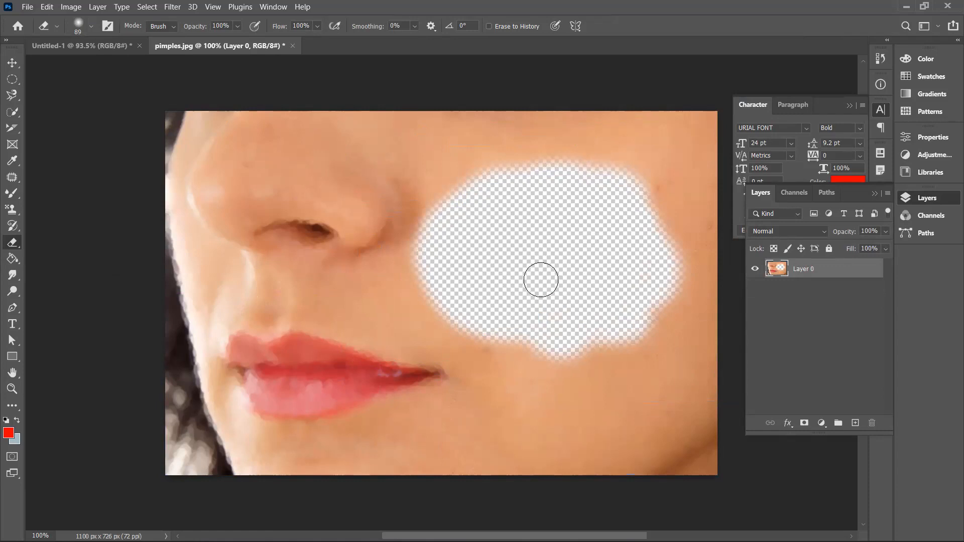
Switch to the Background Eraser and set its brush size to 70 px.
click(18, 244)
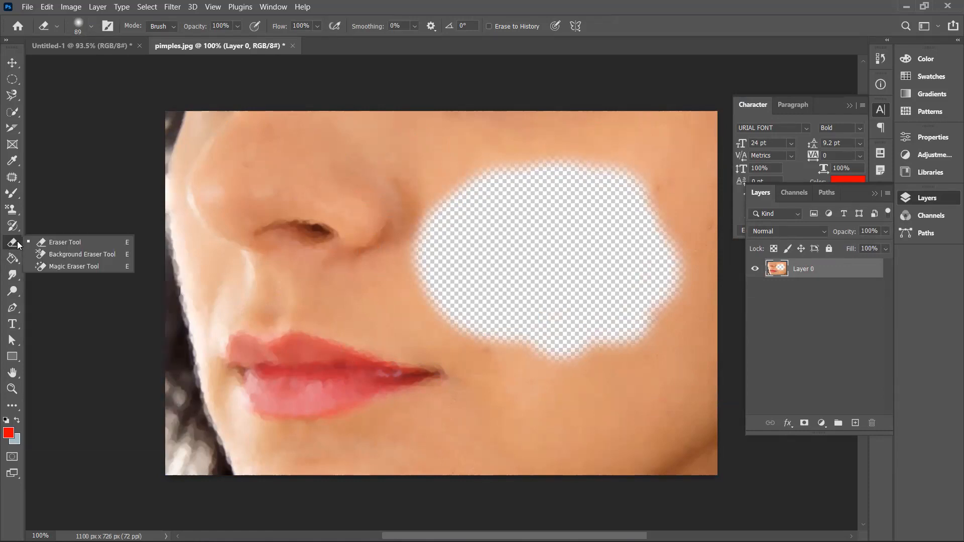
click(80, 256)
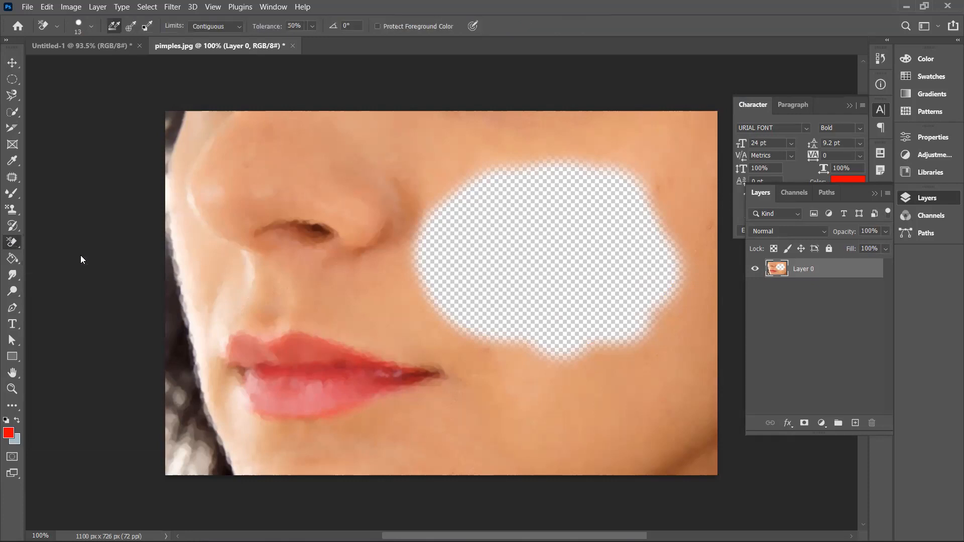
click(9, 245)
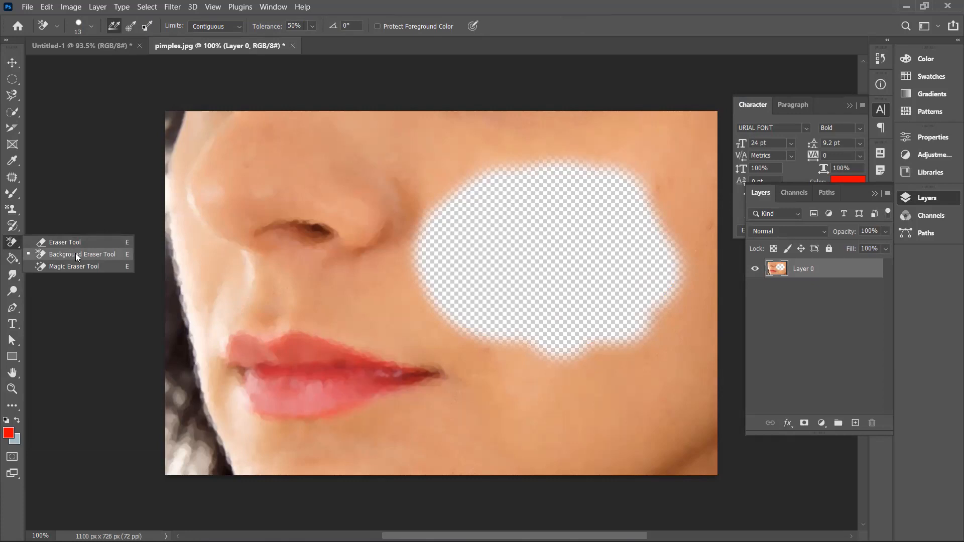
click(76, 253)
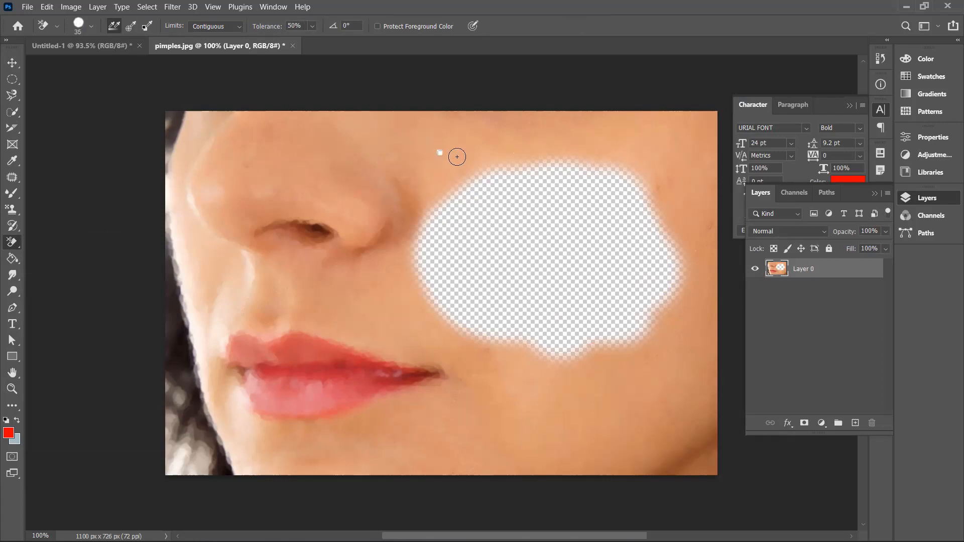
key(bracketright)
key(bracketright)
key(bracketright)
Try erasing the skin beside the nose and over the nostril with the Background Eraser and undo the strokes.
click(403, 170)
mouse_move(438, 183)
mouse_down()
mouse_move(442, 218)
mouse_move(415, 223)
mouse_up()
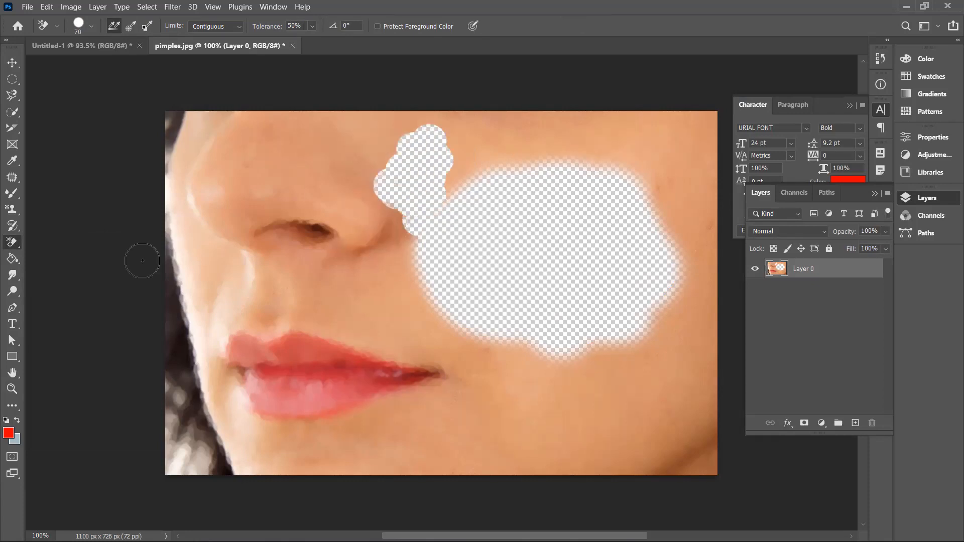
right_click(10, 242)
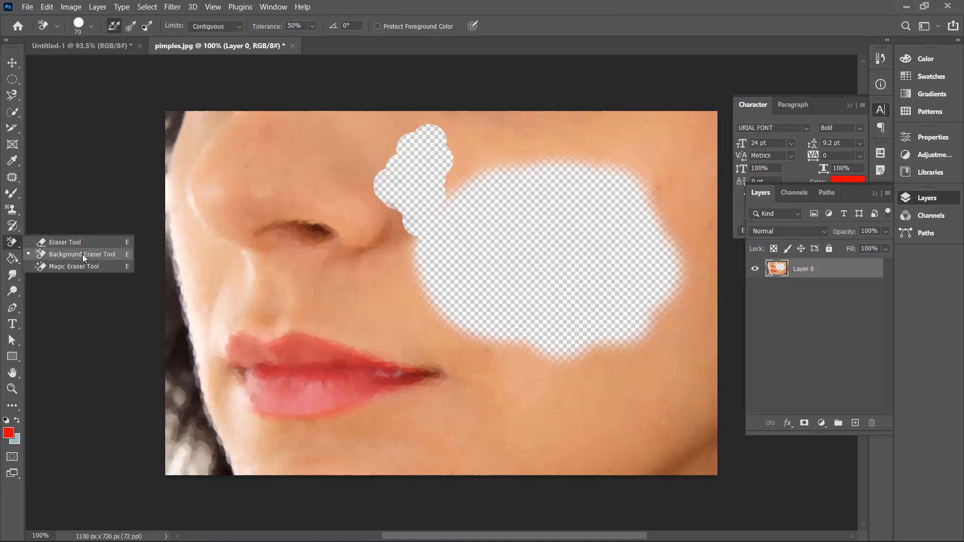
click(83, 255)
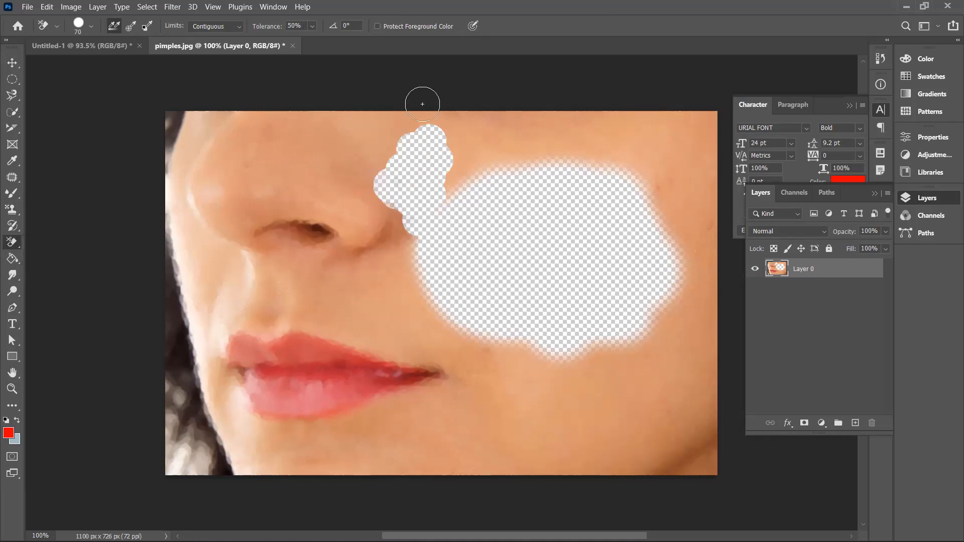
mouse_move(382, 157)
mouse_down()
mouse_move(431, 223)
mouse_move(361, 210)
mouse_move(415, 266)
mouse_move(330, 194)
mouse_move(368, 229)
mouse_move(429, 208)
mouse_move(438, 233)
mouse_move(418, 268)
mouse_up()
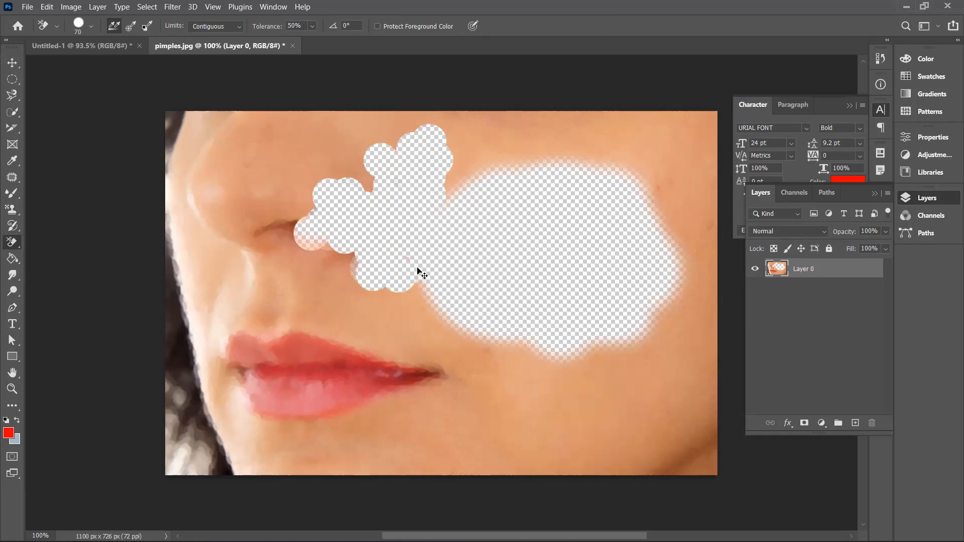
key(ctrl+z)
key(ctrl+z)
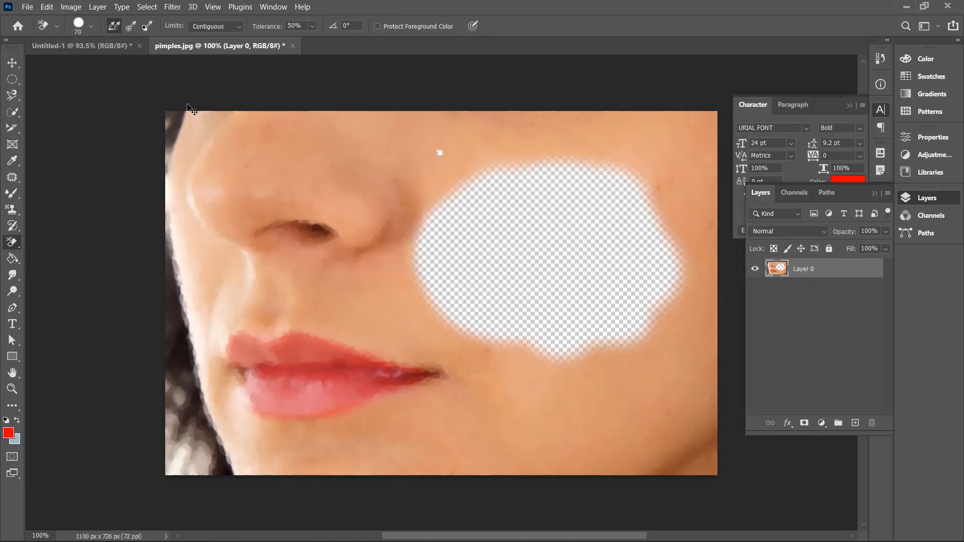
Set the Background Eraser's hardness to 6%.
click(93, 29)
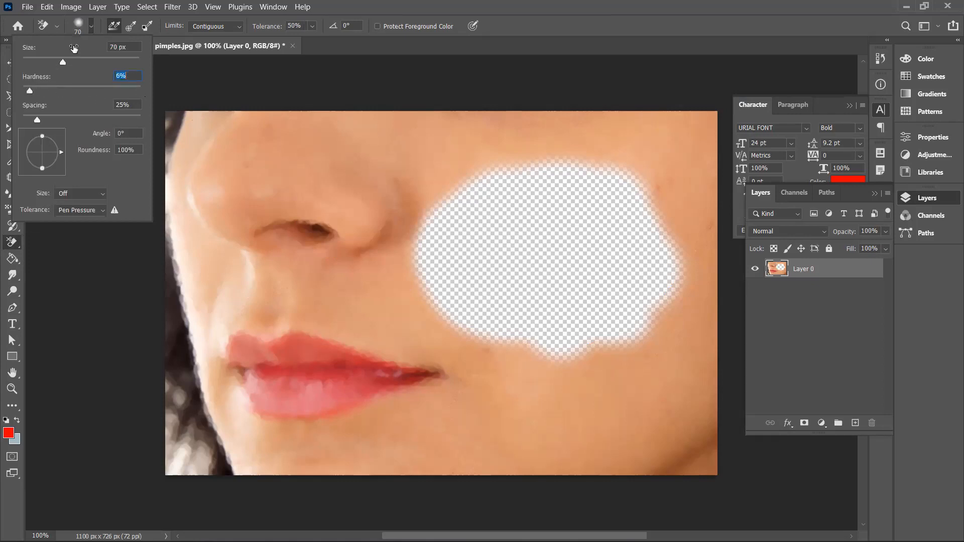
click(92, 28)
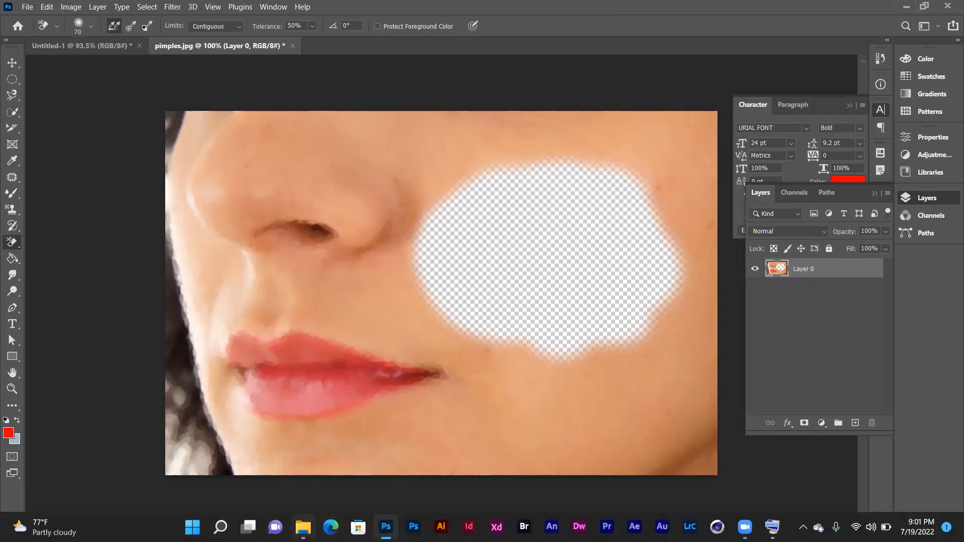
Open the house illustration "WhatsApp Image 2022-07-10 at 8.16.09 PM.jpeg" from the Downloads folder in Photoshop as a new document.
click(303, 527)
scroll(599, 234, up, 5)
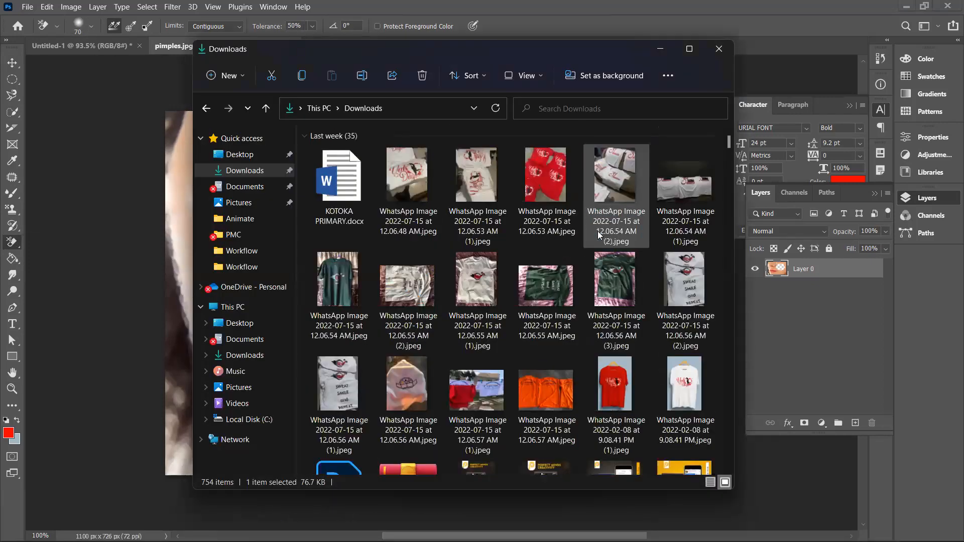
scroll(598, 231, down, 5)
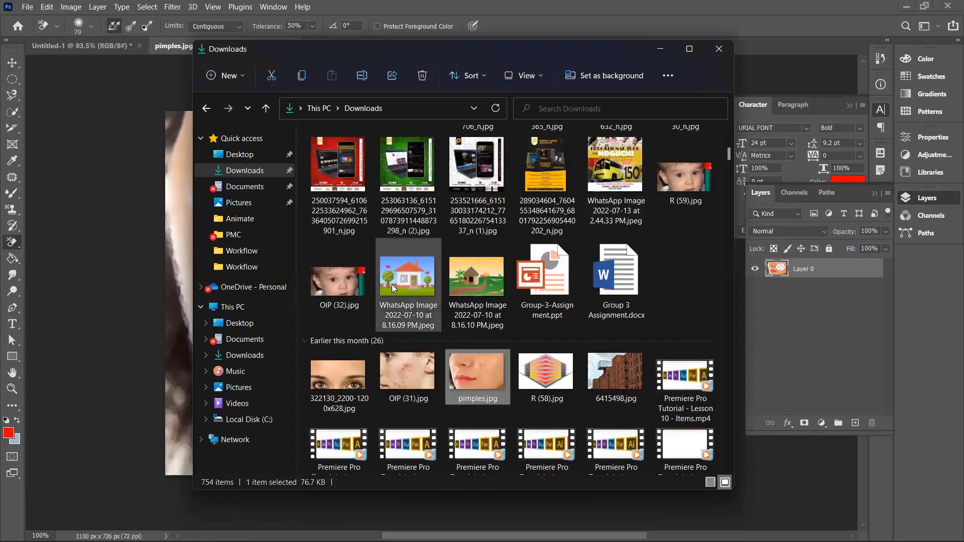
click(413, 270)
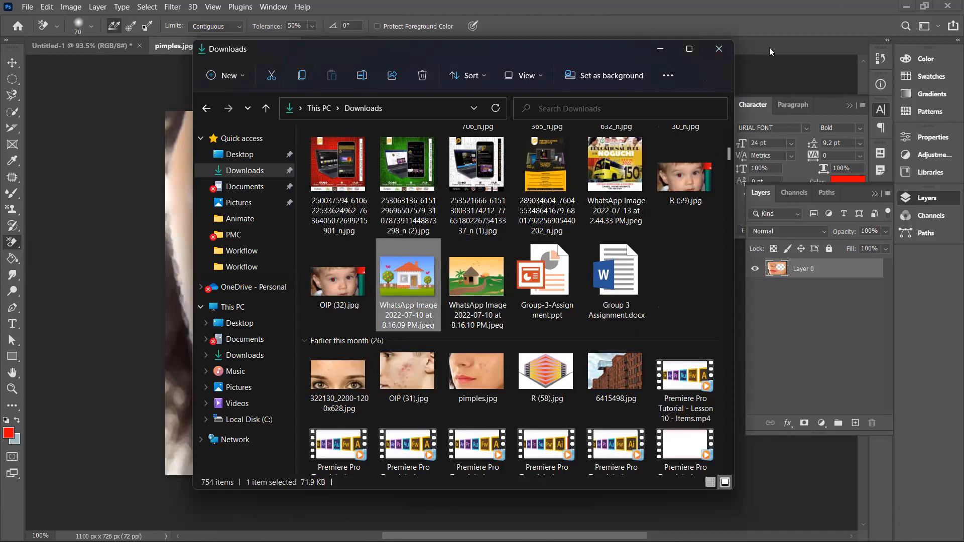
drag(415, 277, 765, 40)
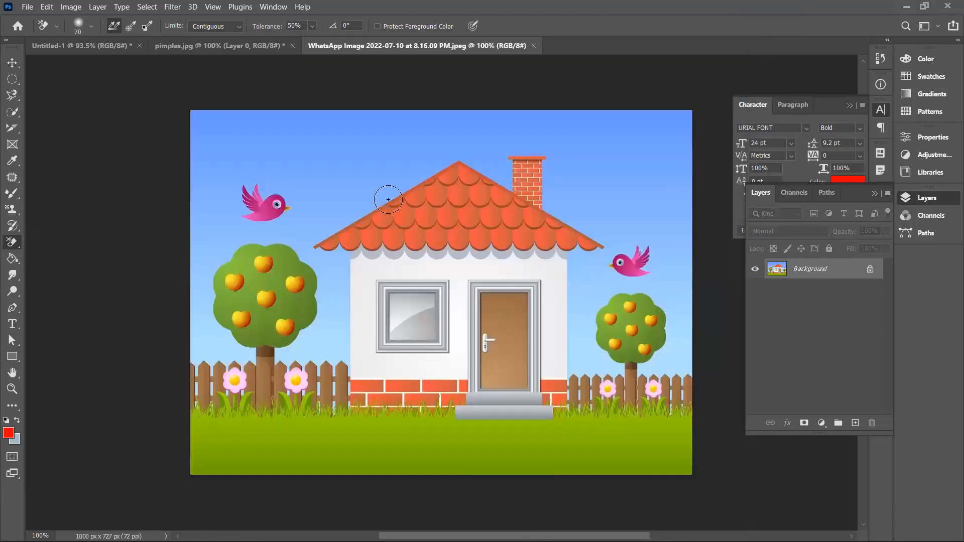
Try erasing the sky along the left roof slope with the Background Eraser and undo the strokes.
mouse_move(413, 163)
mouse_down()
mouse_move(341, 221)
mouse_move(435, 166)
mouse_move(383, 195)
mouse_up()
key(ctrl+z)
right_click(13, 242)
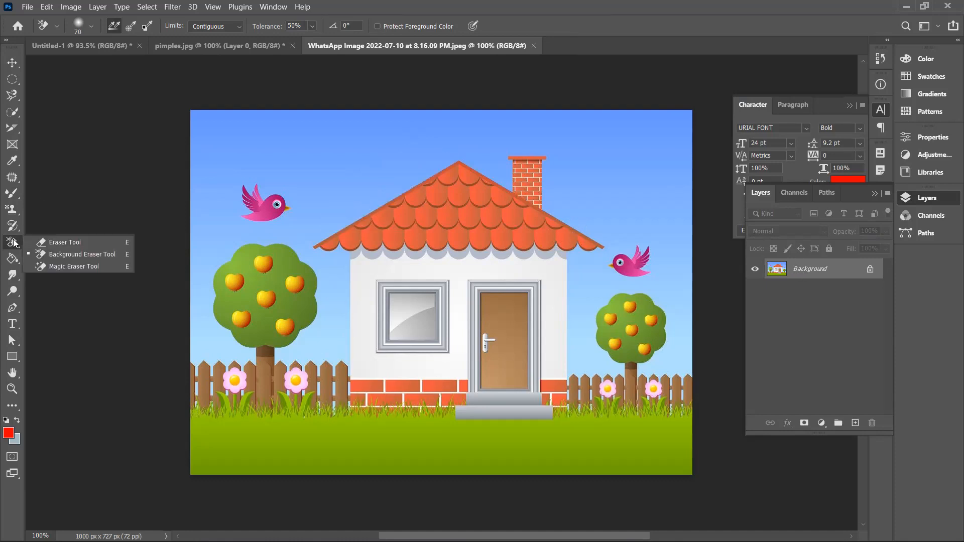
click(81, 255)
mouse_move(424, 178)
mouse_down()
mouse_move(315, 240)
mouse_move(331, 231)
mouse_move(313, 246)
mouse_move(330, 275)
mouse_up()
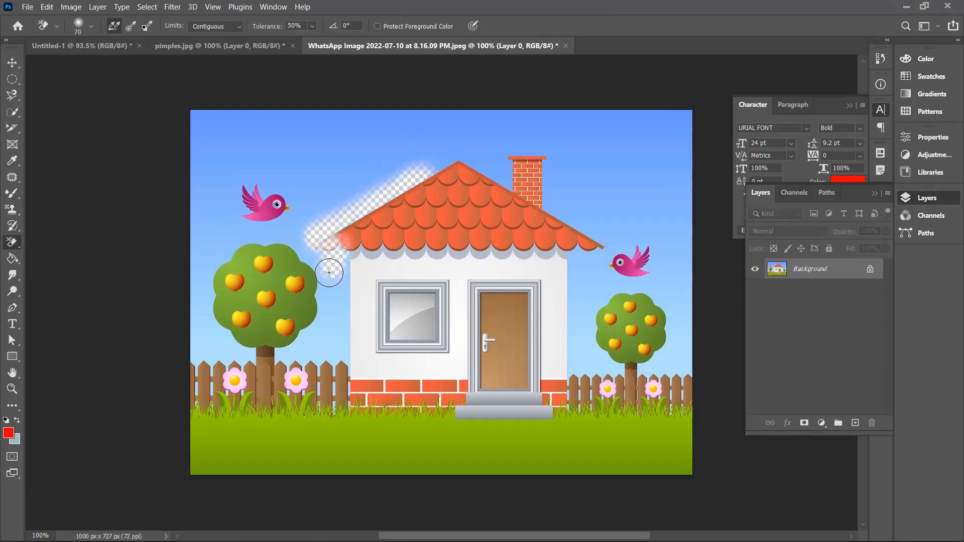
key(ctrl+z)
Erase a small patch of sky beside the smaller tree with the Background Eraser.
mouse_move(394, 182)
mouse_down()
mouse_move(422, 168)
mouse_move(395, 191)
mouse_move(405, 188)
mouse_move(469, 145)
mouse_move(481, 155)
mouse_move(475, 161)
mouse_move(511, 184)
mouse_move(507, 139)
mouse_move(495, 146)
mouse_move(568, 141)
mouse_move(521, 142)
mouse_move(558, 172)
mouse_move(549, 150)
mouse_move(551, 209)
mouse_move(601, 240)
mouse_move(559, 163)
mouse_move(581, 193)
mouse_move(605, 200)
mouse_move(615, 143)
mouse_move(587, 119)
mouse_move(598, 121)
mouse_move(495, 123)
mouse_move(556, 112)
mouse_move(606, 120)
mouse_move(659, 170)
mouse_move(636, 214)
mouse_move(603, 212)
mouse_move(638, 251)
mouse_move(614, 234)
mouse_move(649, 253)
mouse_move(671, 224)
mouse_move(657, 276)
mouse_move(679, 338)
mouse_up()
key(F12)
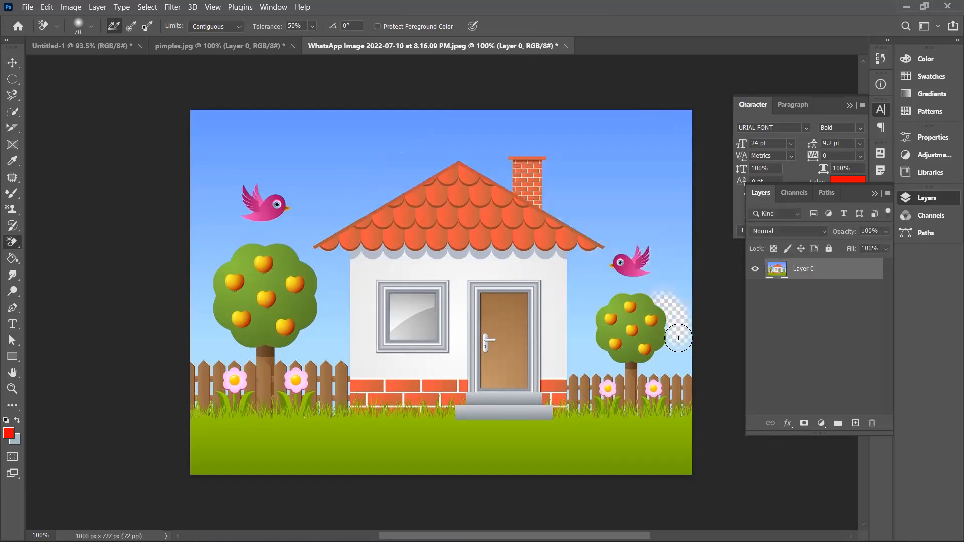
Reduce the brush size to 50 px and erase the sky between the large tree and the house, up to the lower roof slope.
key(ctrl+plus)
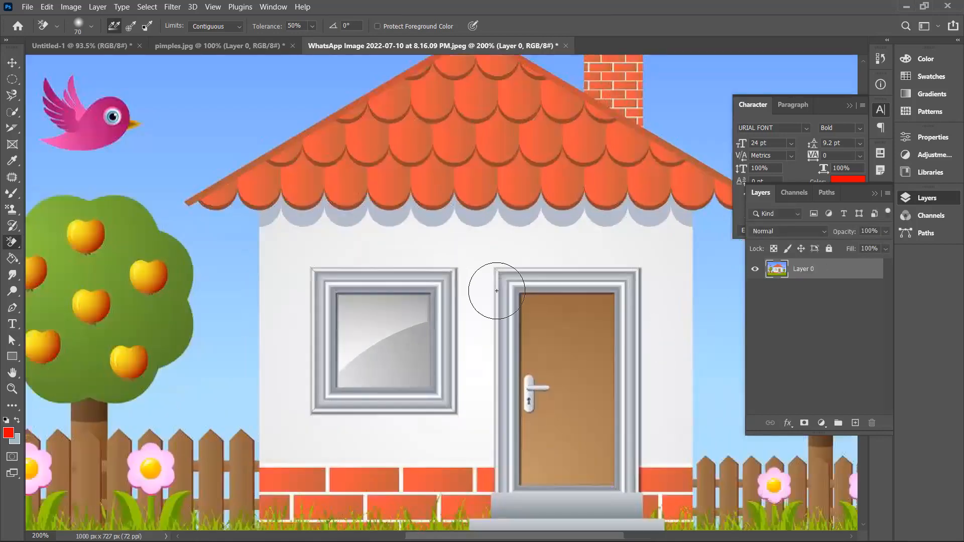
key(bracketleft)
key(bracketleft)
mouse_move(164, 215)
mouse_down()
mouse_move(194, 252)
mouse_move(205, 290)
mouse_move(200, 335)
mouse_move(170, 390)
mouse_move(161, 390)
mouse_move(169, 377)
mouse_move(131, 408)
mouse_move(123, 430)
mouse_move(172, 413)
mouse_move(215, 417)
mouse_move(236, 400)
mouse_move(243, 415)
mouse_move(240, 382)
mouse_up()
mouse_move(235, 337)
mouse_down()
mouse_move(226, 284)
mouse_move(210, 405)
mouse_move(229, 333)
mouse_move(231, 217)
mouse_move(231, 278)
mouse_move(213, 221)
mouse_move(176, 206)
mouse_move(274, 114)
mouse_up()
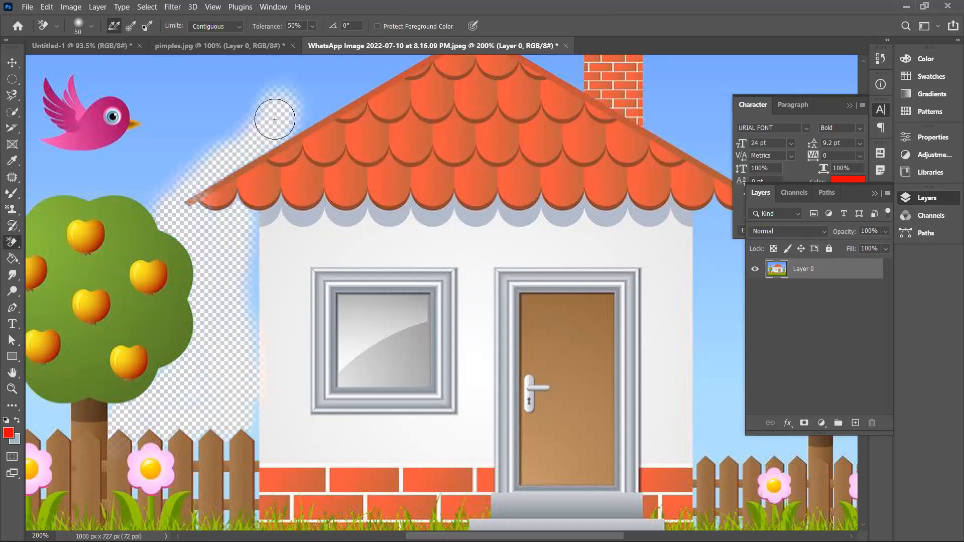
Erase the sky along the upper left roof slope, over the ridge and partway down toward the chimney.
scroll(355, 170, up, 4)
mouse_move(356, 185)
mouse_down()
mouse_move(278, 224)
mouse_move(294, 214)
mouse_move(277, 233)
mouse_move(465, 116)
mouse_up()
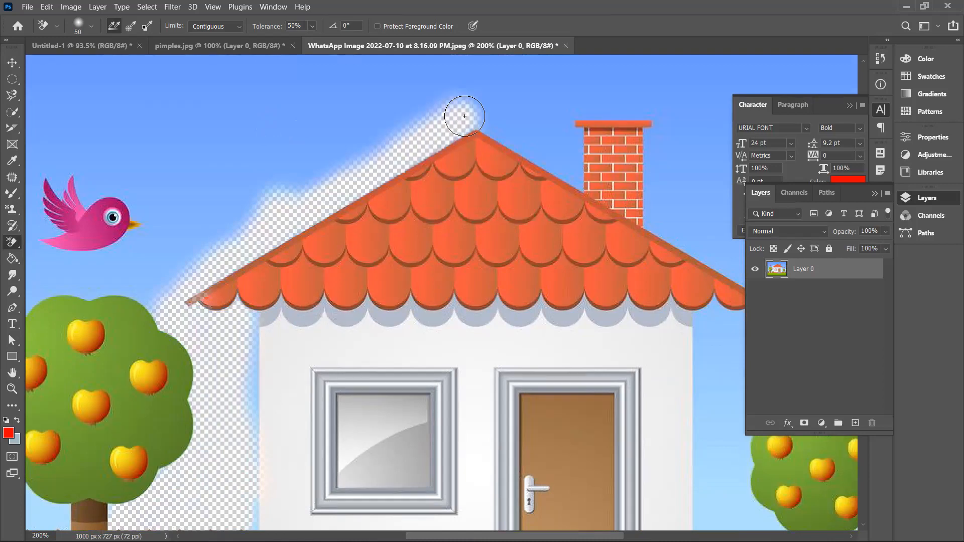
scroll(466, 116, left, 4)
scroll(466, 116, right, 4)
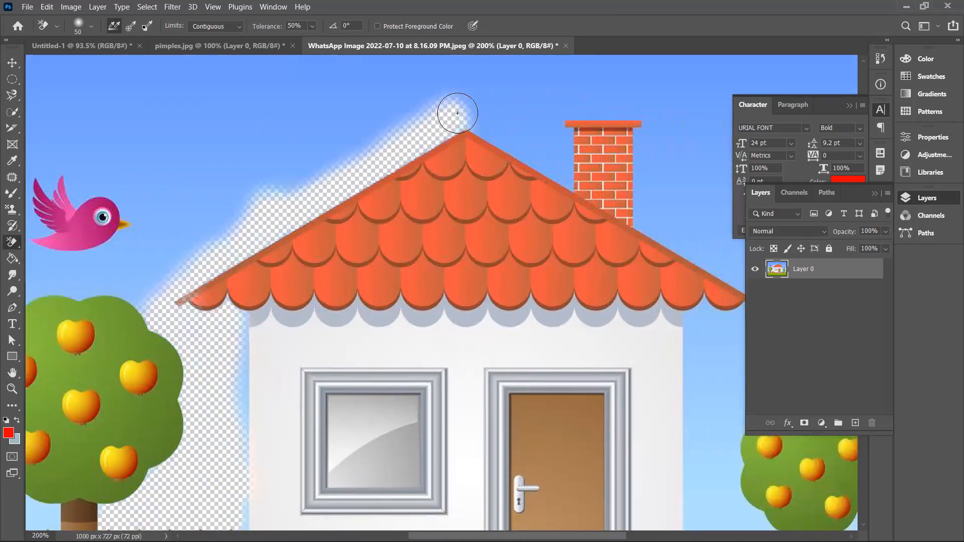
drag(458, 112, 531, 153)
Reduce the brush size to 25 px and erase the sky in the gap between the roof and the chimney.
key(bracketleft)
key(bracketleft)
key(bracketleft)
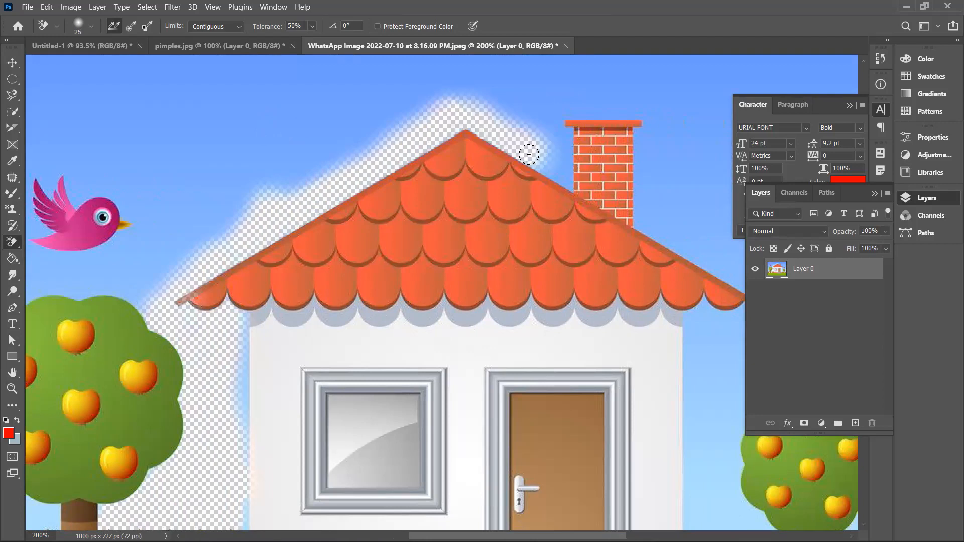
mouse_move(555, 176)
mouse_down()
mouse_move(573, 189)
mouse_move(567, 132)
mouse_move(553, 127)
mouse_move(551, 168)
mouse_up()
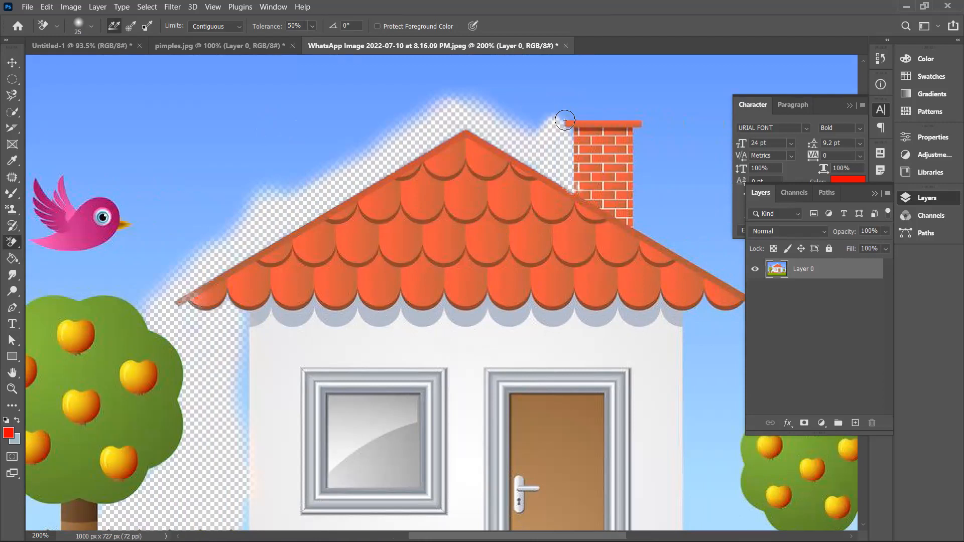
Erase the sky around the chimney, down the right roof slope and along the upper part of the house's right wall.
mouse_move(563, 113)
mouse_down()
mouse_move(648, 114)
mouse_move(641, 227)
mouse_up()
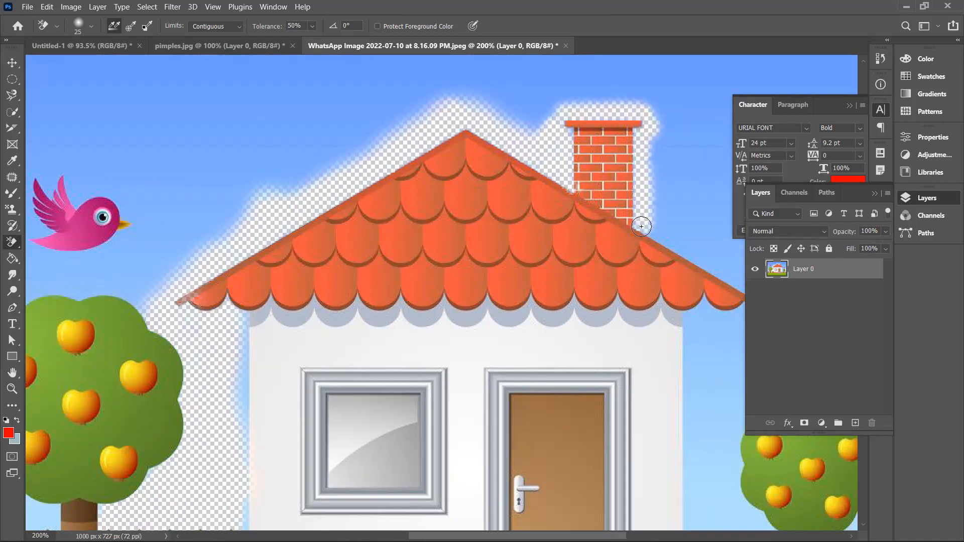
scroll(642, 227, left, 2)
scroll(642, 225, right, 5)
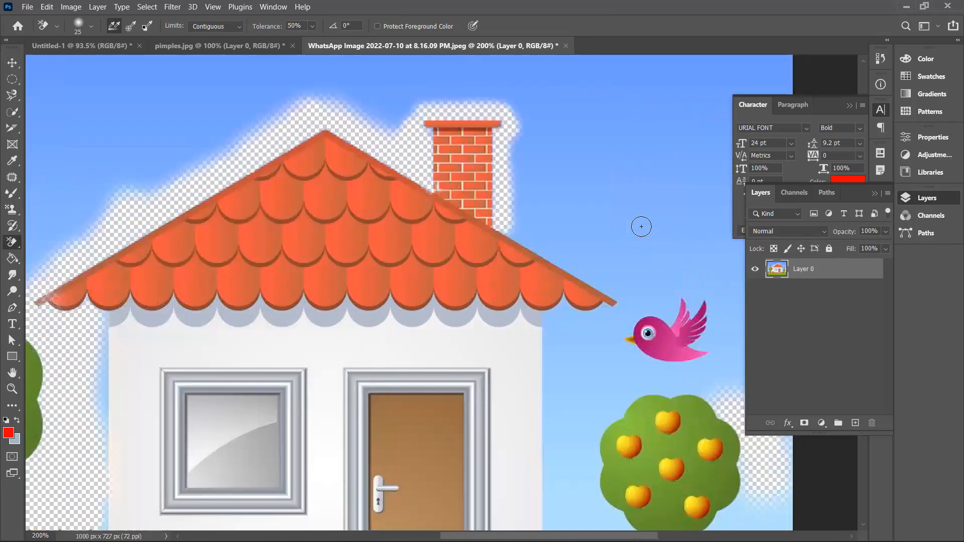
mouse_move(491, 230)
mouse_down()
mouse_move(604, 304)
mouse_move(540, 312)
mouse_move(531, 324)
mouse_move(532, 424)
mouse_up()
scroll(532, 425, down, 3)
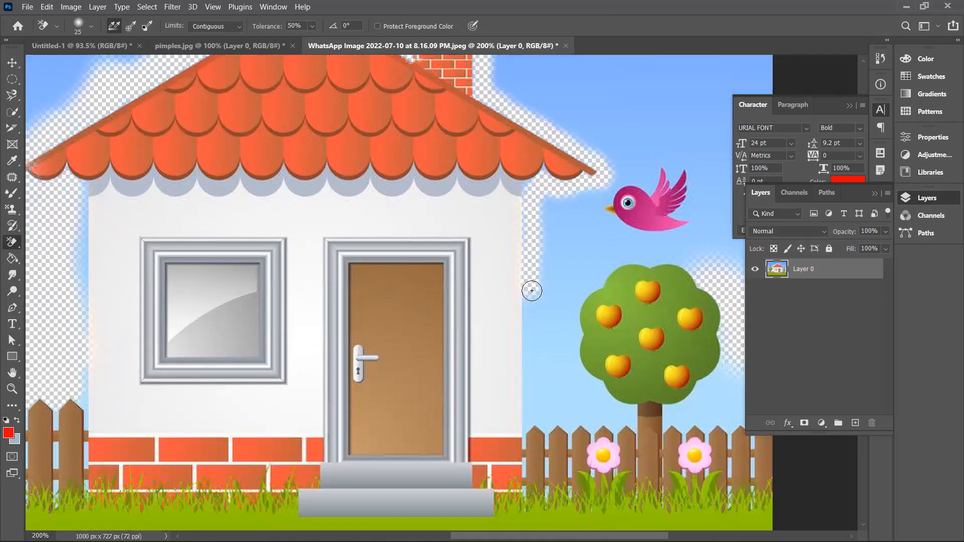
Erase the sky along the lower right wall, above the fence and around the smaller tree's crown, undoing the stroke that cuts into its leaves.
mouse_move(533, 290)
mouse_down()
mouse_move(533, 423)
mouse_move(631, 423)
mouse_move(573, 360)
mouse_move(570, 412)
mouse_up()
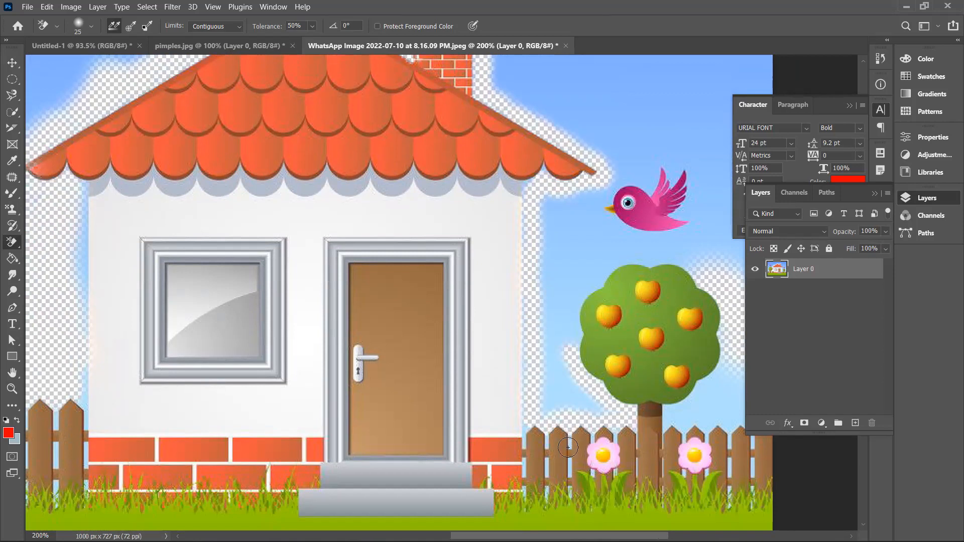
mouse_move(606, 408)
mouse_down()
mouse_move(571, 388)
mouse_move(575, 417)
mouse_move(561, 406)
mouse_move(558, 358)
mouse_move(577, 321)
mouse_move(575, 356)
mouse_move(590, 291)
mouse_up()
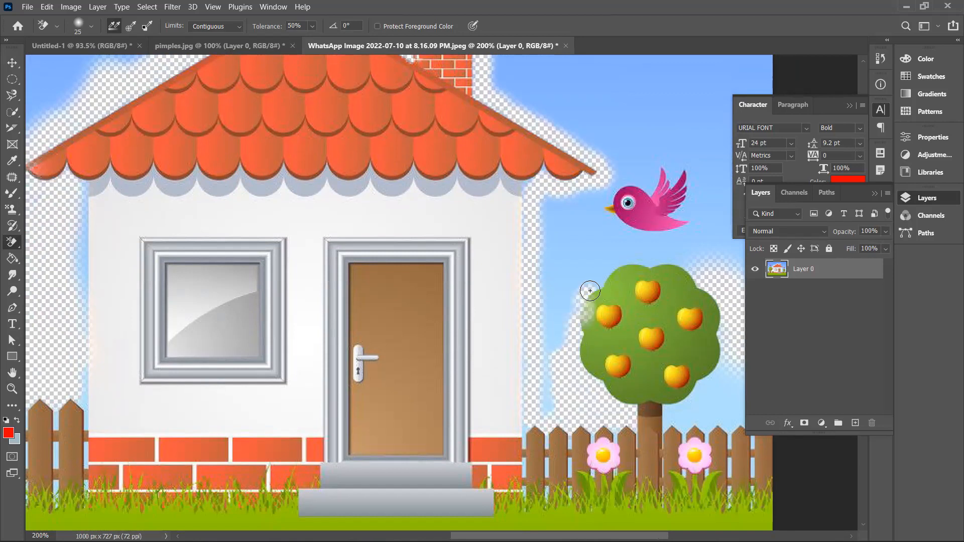
key(ctrl+z)
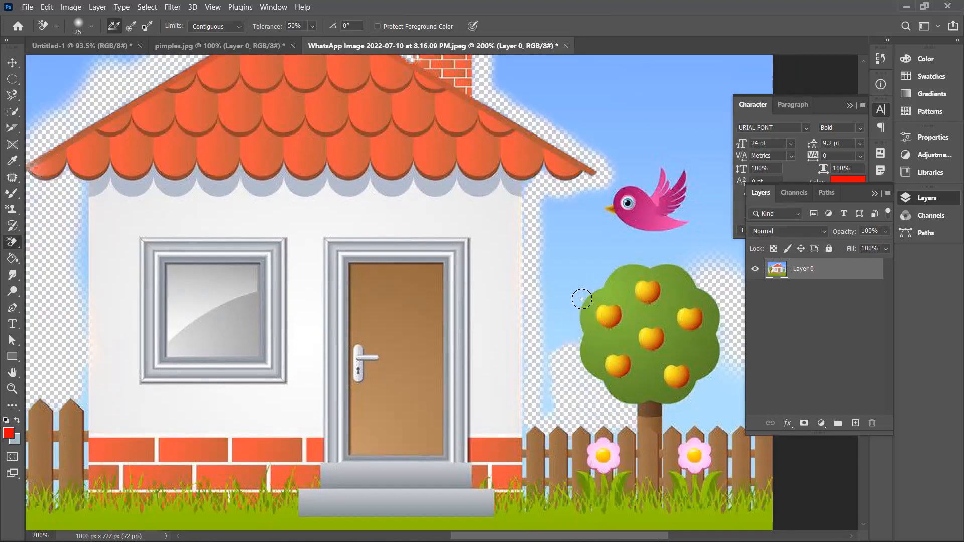
drag(578, 308, 573, 336)
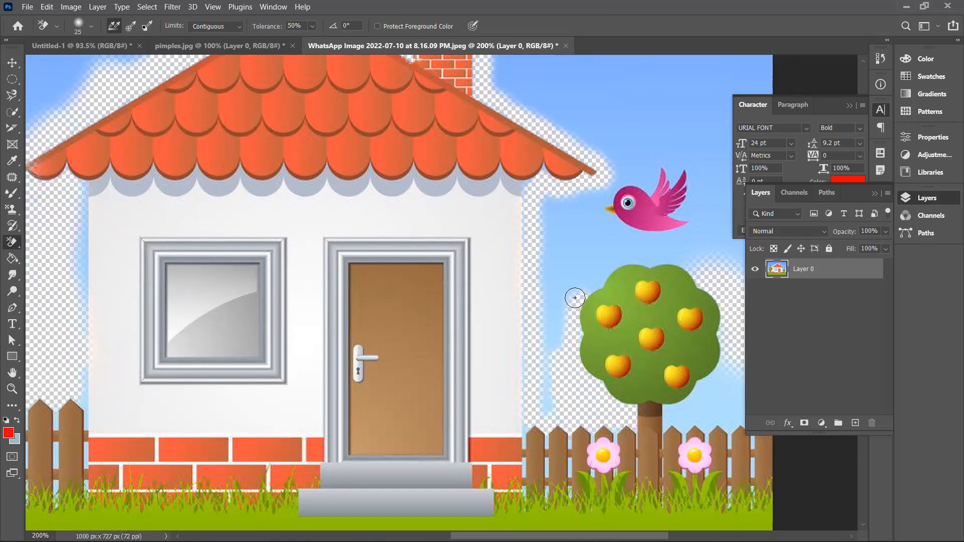
mouse_move(584, 293)
mouse_down()
mouse_move(626, 259)
mouse_move(693, 268)
mouse_up()
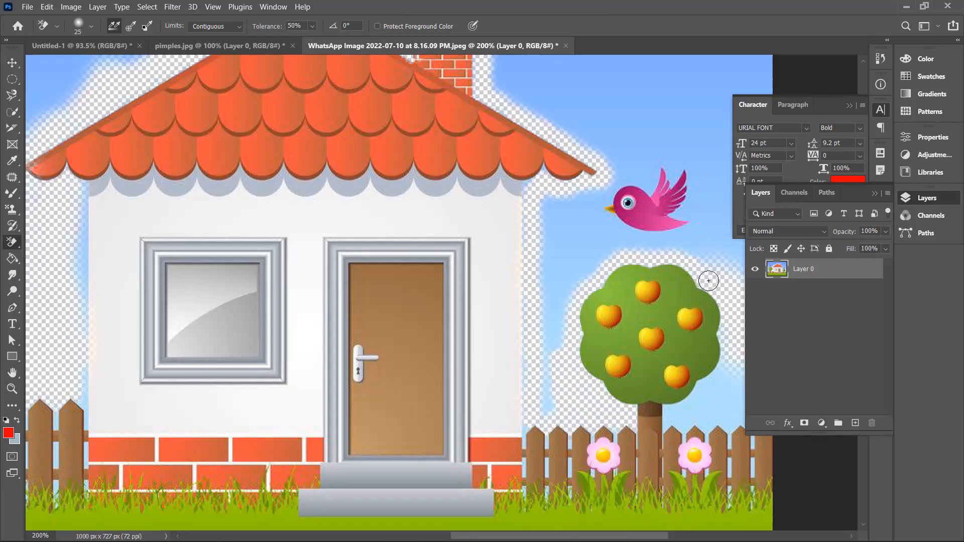
Erase the sky around the bird above the smaller tree and in the gap between the bird, the tree and the house.
drag(631, 235, 699, 231)
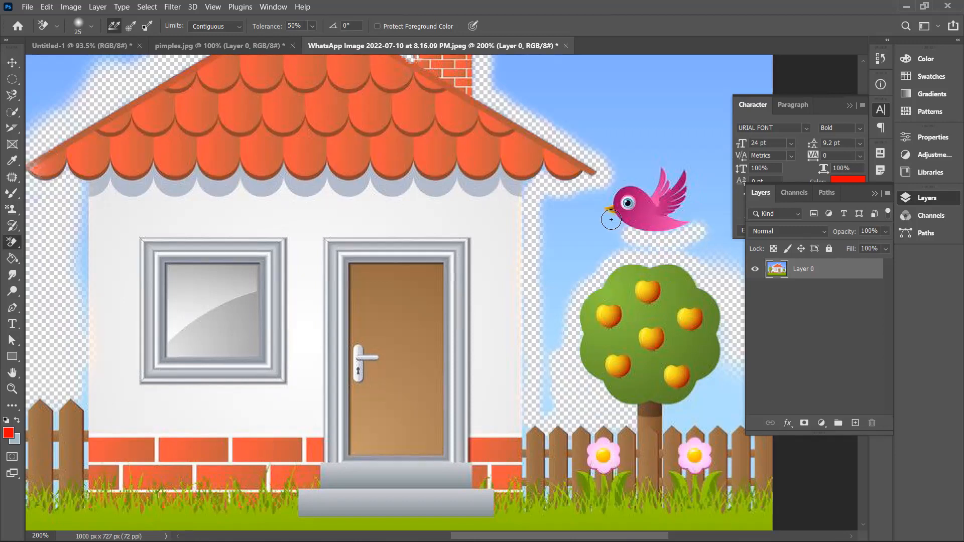
mouse_move(609, 220)
mouse_down()
mouse_move(629, 244)
mouse_move(606, 248)
mouse_move(663, 253)
mouse_up()
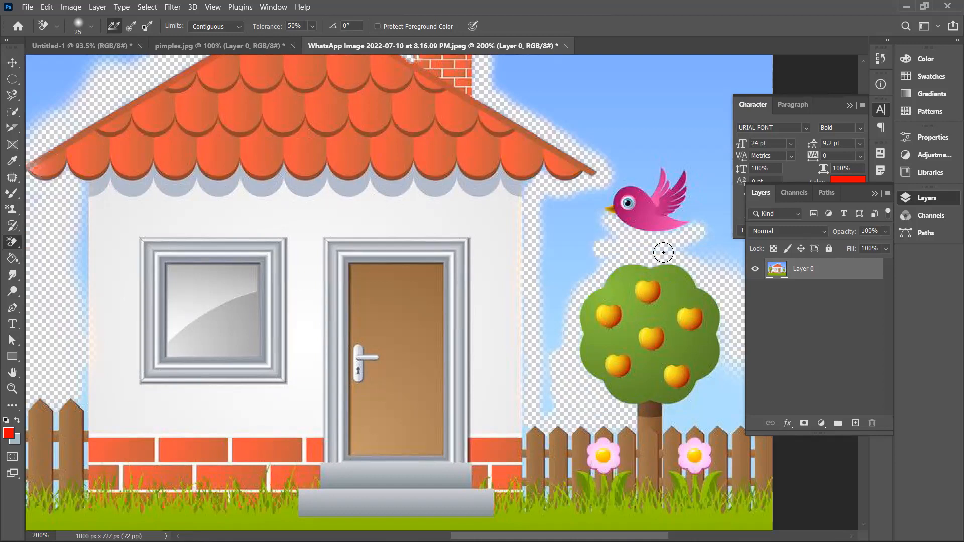
mouse_move(607, 196)
mouse_down()
mouse_move(652, 191)
mouse_move(656, 165)
mouse_move(671, 178)
mouse_move(689, 167)
mouse_move(695, 198)
mouse_move(679, 216)
mouse_move(702, 230)
mouse_move(703, 246)
mouse_move(683, 248)
mouse_move(725, 260)
mouse_up()
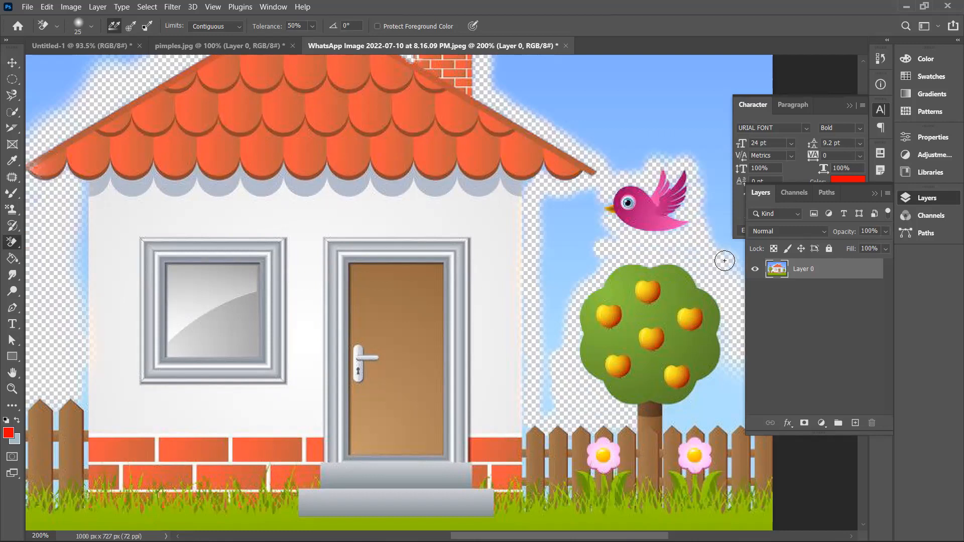
mouse_move(603, 203)
mouse_down()
mouse_move(586, 213)
mouse_move(585, 228)
mouse_move(591, 203)
mouse_move(569, 198)
mouse_move(590, 190)
mouse_move(553, 238)
mouse_move(550, 224)
mouse_move(561, 267)
mouse_move(537, 215)
mouse_move(546, 212)
mouse_move(545, 310)
mouse_move(558, 359)
mouse_move(561, 302)
mouse_move(567, 285)
mouse_move(577, 303)
mouse_move(610, 221)
mouse_up()
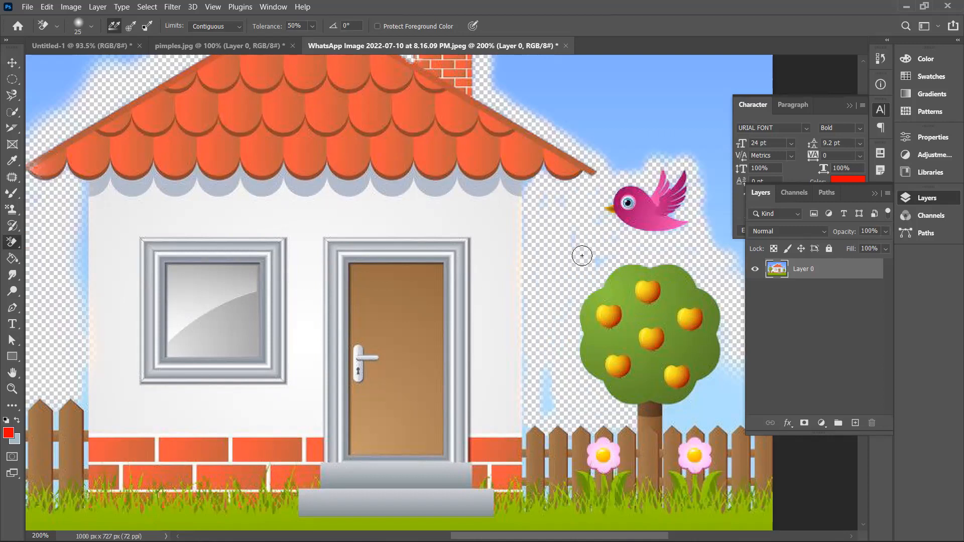
Erase the leftover sky beside the right wall and the sky from the smaller tree out to the image's right edge.
drag(556, 370, 549, 416)
scroll(549, 404, right, 4)
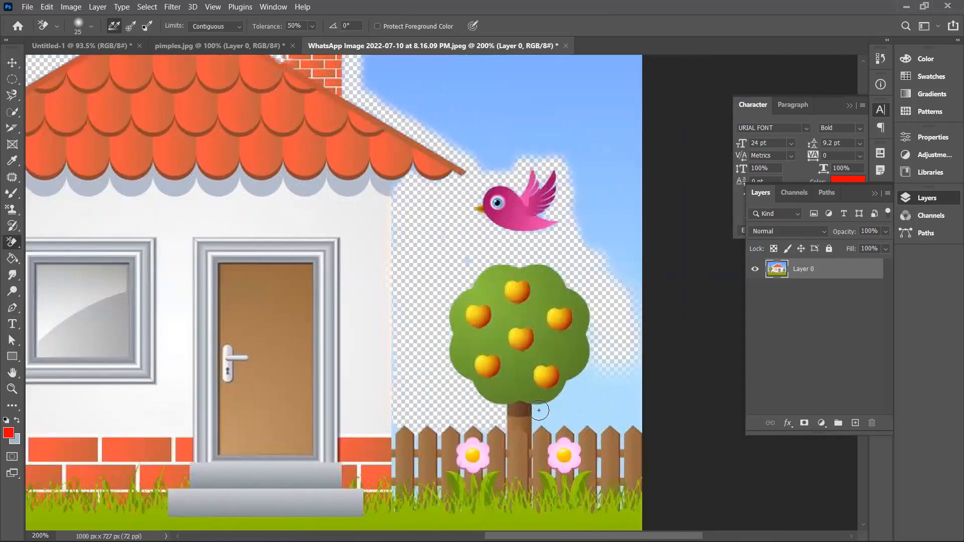
mouse_move(560, 399)
mouse_down()
mouse_move(598, 358)
mouse_move(561, 417)
mouse_move(546, 422)
mouse_move(603, 414)
mouse_move(620, 386)
mouse_move(593, 399)
mouse_move(612, 371)
mouse_move(629, 414)
mouse_move(623, 305)
mouse_move(637, 406)
mouse_move(639, 270)
mouse_move(602, 256)
mouse_move(580, 225)
mouse_move(630, 313)
mouse_up()
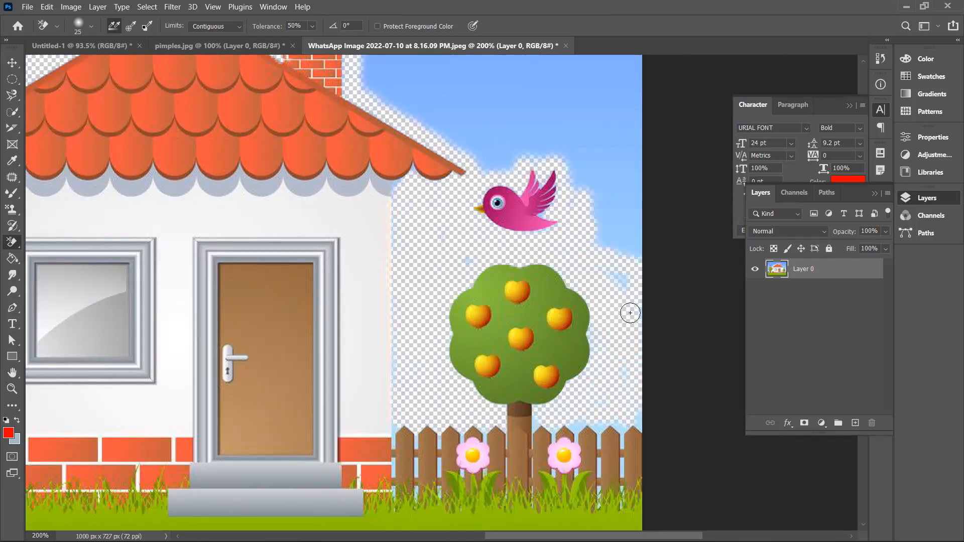
Erase the sky around the large tree's crown and out to the image's left edge.
scroll(609, 260, right, 1)
scroll(608, 260, left, 6)
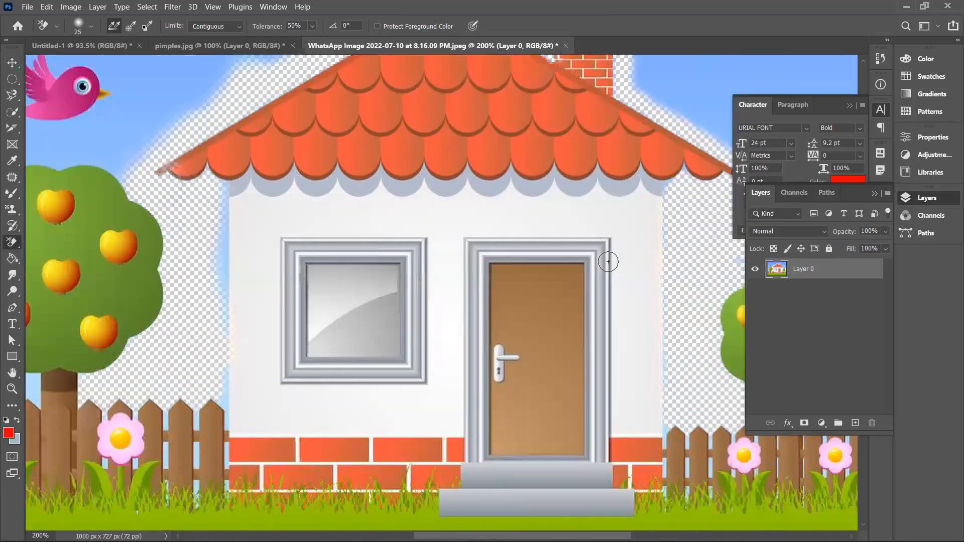
scroll(608, 262, left, 5)
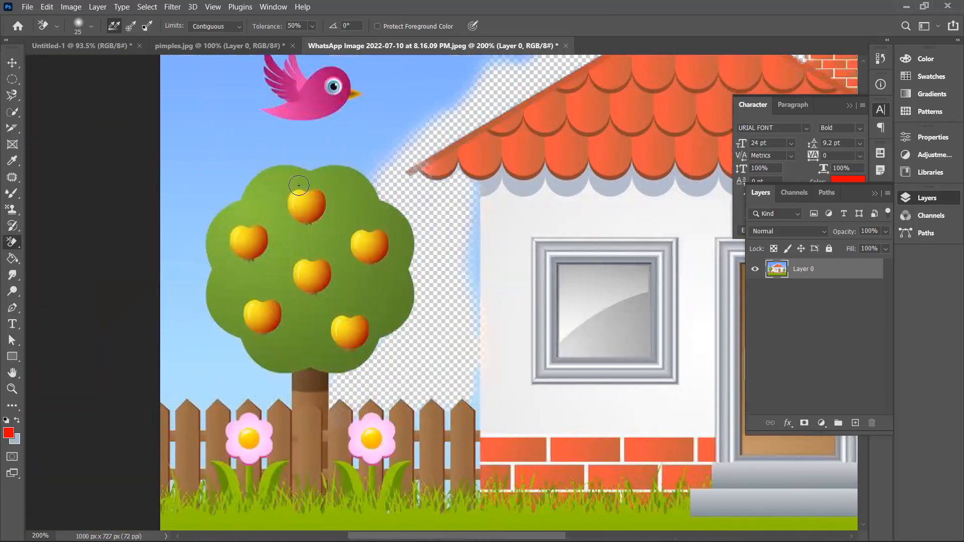
mouse_move(307, 164)
mouse_down()
mouse_move(361, 164)
mouse_move(384, 188)
mouse_move(357, 156)
mouse_move(314, 152)
mouse_move(258, 166)
mouse_move(226, 198)
mouse_up()
mouse_move(204, 220)
mouse_down()
mouse_move(196, 300)
mouse_move(219, 344)
mouse_move(215, 332)
mouse_move(285, 382)
mouse_move(284, 399)
mouse_move(165, 399)
mouse_move(162, 339)
mouse_move(158, 363)
mouse_move(196, 398)
mouse_move(191, 387)
mouse_move(260, 387)
mouse_move(167, 338)
mouse_move(233, 363)
mouse_move(195, 318)
mouse_move(195, 385)
mouse_move(164, 213)
mouse_move(192, 208)
mouse_move(180, 261)
mouse_move(202, 249)
mouse_move(188, 268)
mouse_move(190, 166)
mouse_up()
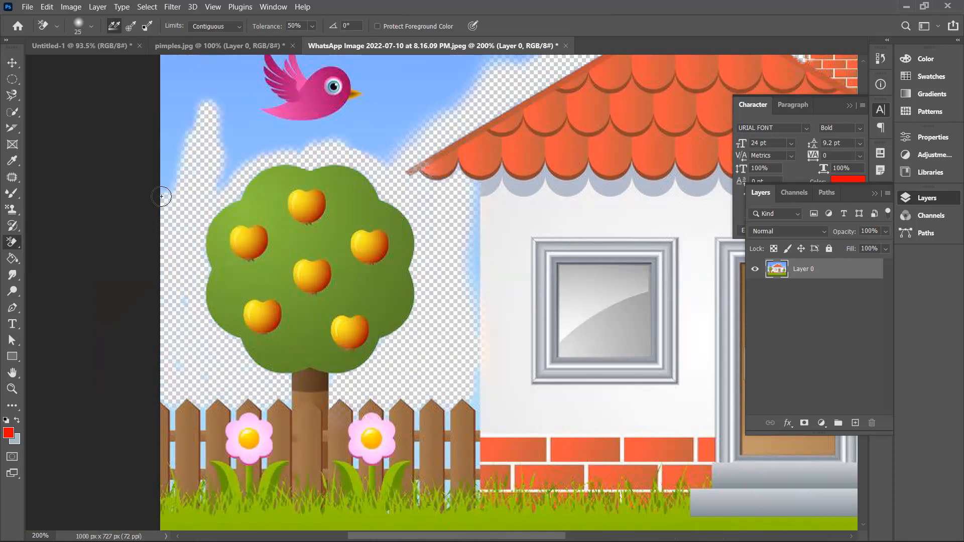
Erase the sky beneath and beside the bird above the large tree, undoing the stroke that cuts into its body.
scroll(170, 264, up, 3)
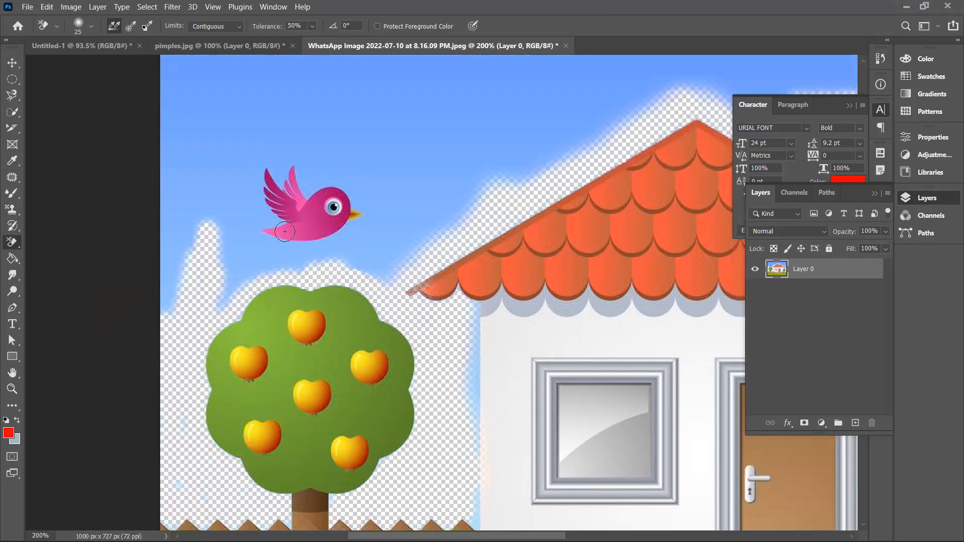
drag(272, 236, 330, 241)
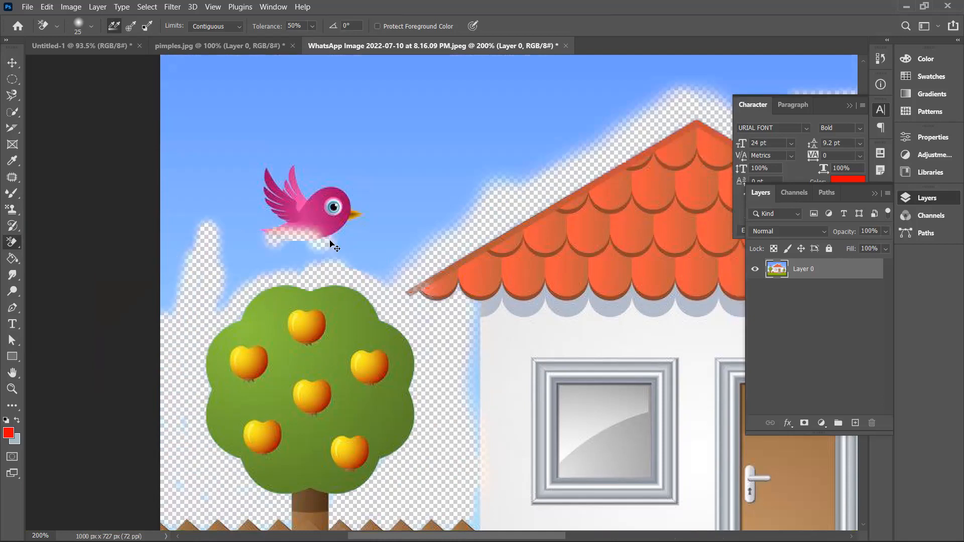
key(ctrl+z)
mouse_move(269, 242)
mouse_down()
mouse_move(307, 249)
mouse_move(354, 231)
mouse_move(377, 237)
mouse_move(233, 273)
mouse_move(324, 257)
mouse_move(259, 259)
mouse_move(219, 294)
mouse_move(259, 272)
mouse_move(239, 298)
mouse_move(245, 243)
mouse_move(228, 306)
mouse_move(237, 218)
mouse_move(256, 244)
mouse_move(202, 302)
mouse_move(211, 221)
mouse_move(231, 272)
mouse_move(226, 232)
mouse_move(229, 265)
mouse_move(165, 373)
mouse_move(172, 281)
mouse_move(194, 242)
mouse_move(187, 197)
mouse_move(192, 234)
mouse_move(165, 243)
mouse_move(179, 206)
mouse_move(175, 321)
mouse_move(158, 295)
mouse_up()
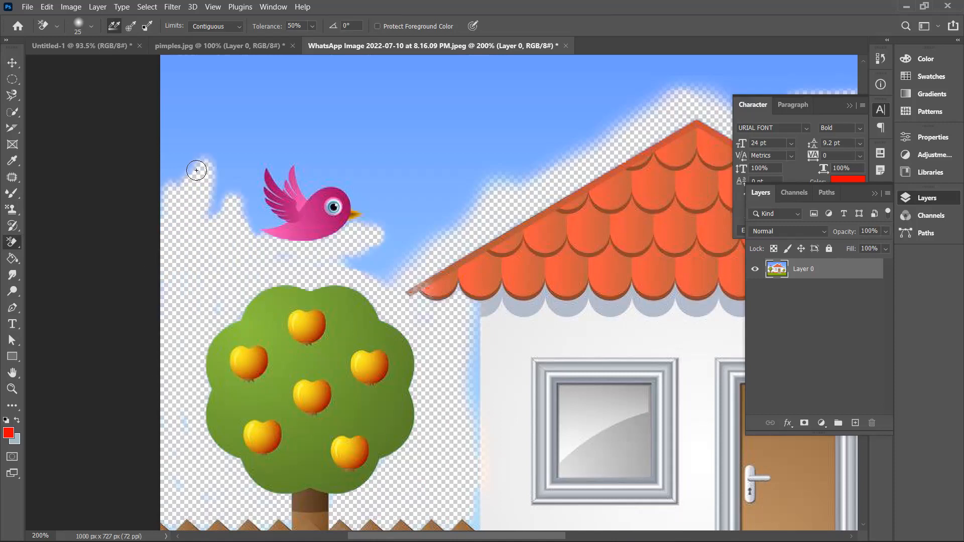
Erase the sky above the roof, enlarge the brush to 45 px and continue along the left roof slope and toward the chimney.
scroll(197, 170, up, 3)
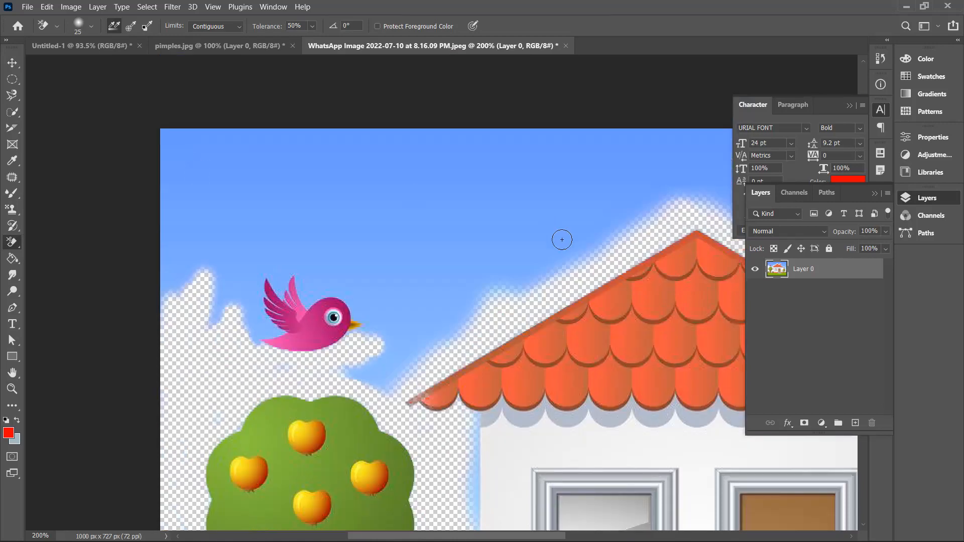
scroll(563, 242, down, 3)
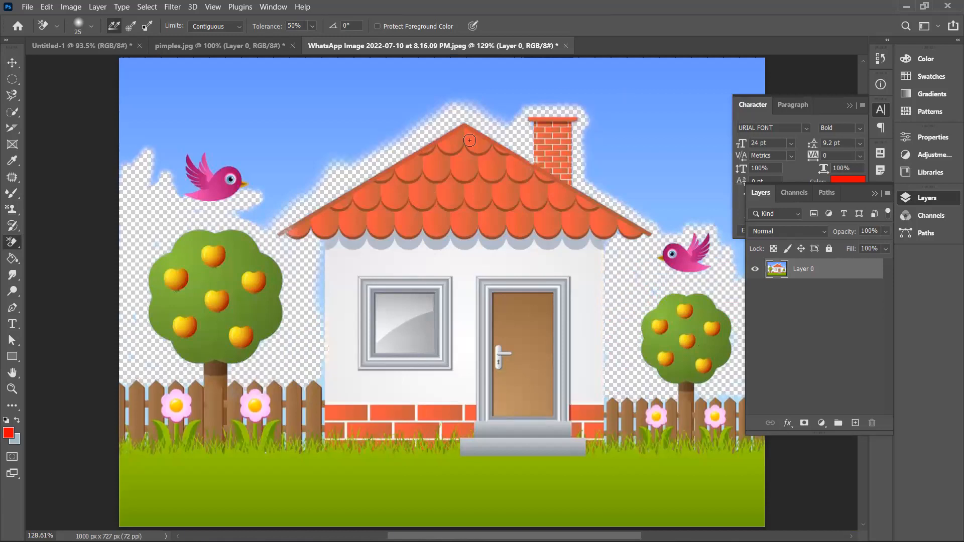
click(10, 246)
mouse_move(366, 78)
mouse_down()
mouse_move(476, 82)
mouse_move(437, 86)
mouse_move(406, 108)
mouse_move(387, 131)
mouse_move(415, 116)
mouse_move(387, 141)
mouse_move(437, 91)
mouse_move(457, 88)
mouse_move(404, 101)
mouse_move(335, 174)
mouse_move(355, 124)
mouse_up()
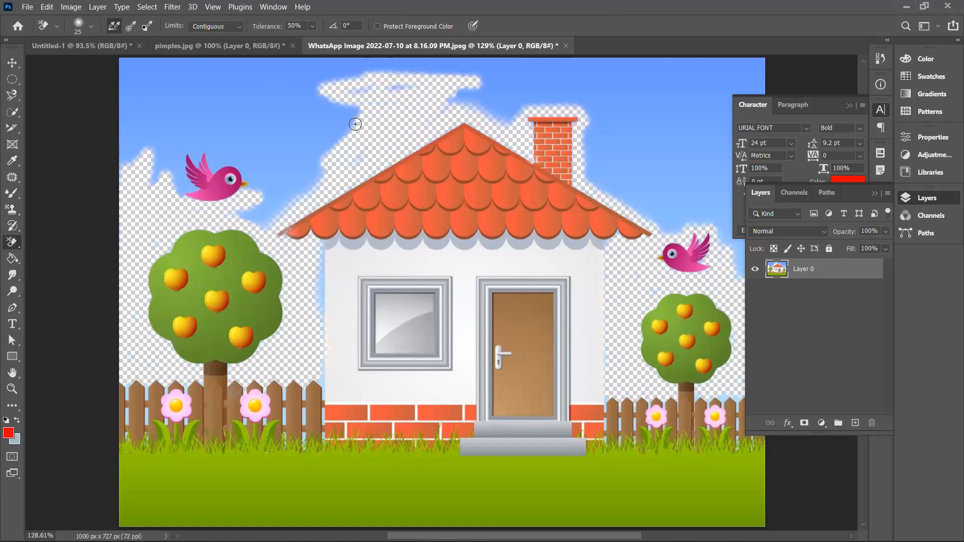
key(bracketright)
key(bracketright)
mouse_move(310, 158)
mouse_down()
mouse_move(220, 242)
mouse_move(293, 188)
mouse_up()
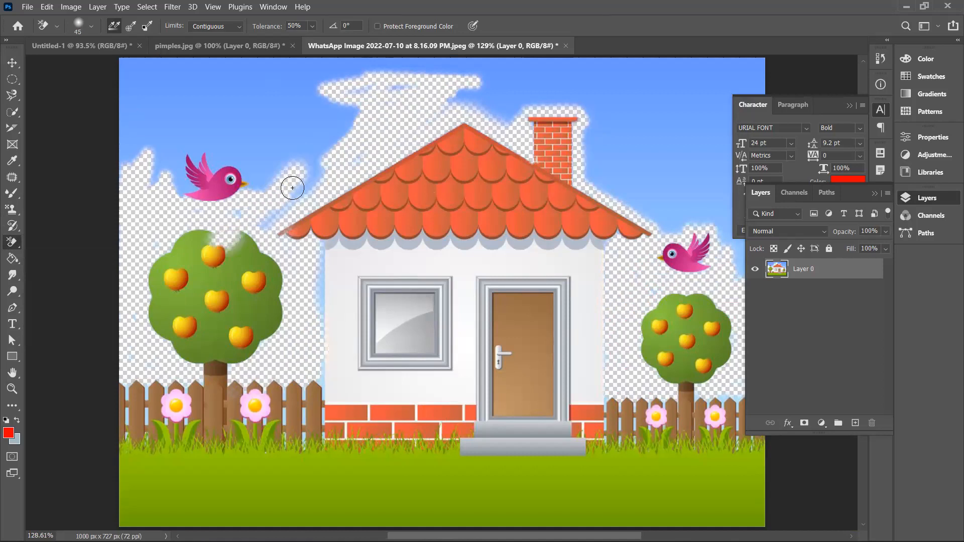
key(ctrl+z)
mouse_move(273, 198)
mouse_down()
mouse_move(247, 217)
mouse_move(346, 136)
mouse_move(296, 184)
mouse_move(349, 122)
mouse_move(332, 146)
mouse_move(423, 95)
mouse_move(478, 104)
mouse_move(499, 92)
mouse_up()
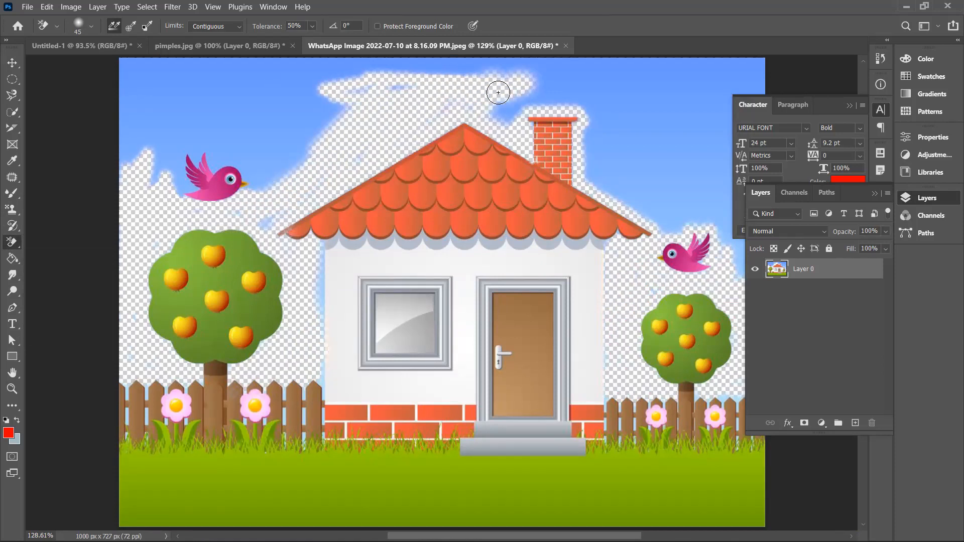
Switch to the Magic Eraser and erase the remaining sky beside the chimney.
right_click(15, 245)
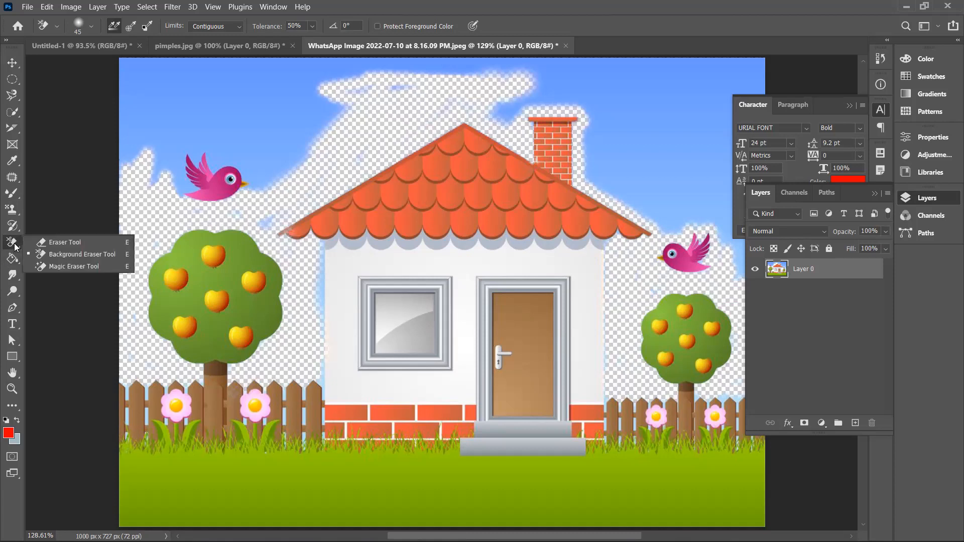
click(63, 267)
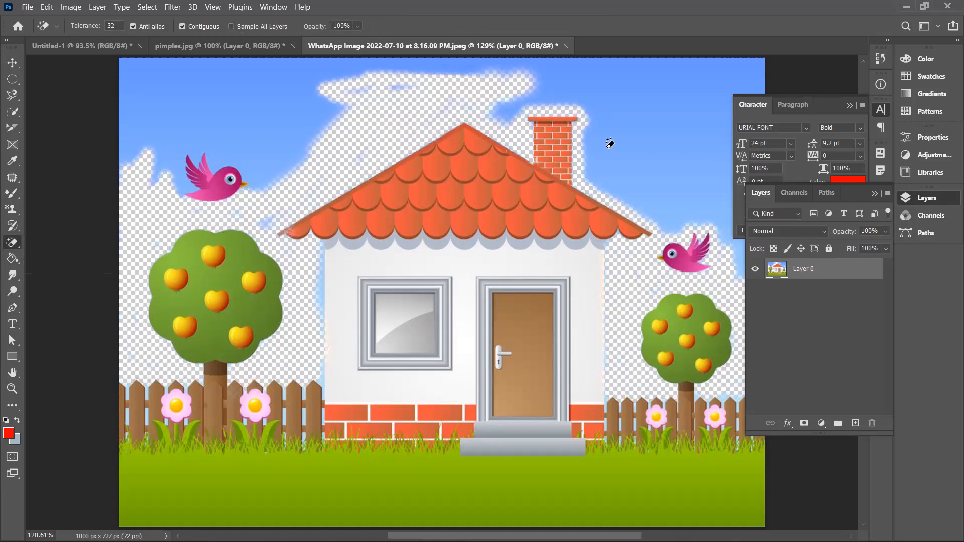
click(629, 154)
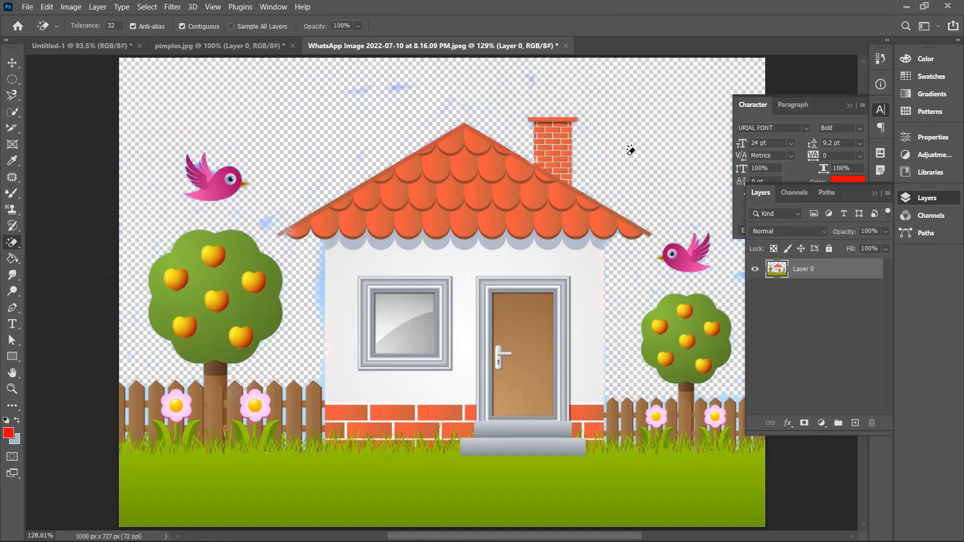
Undo all the erasing back to the original locked Background layer.
key(ctrl+z)
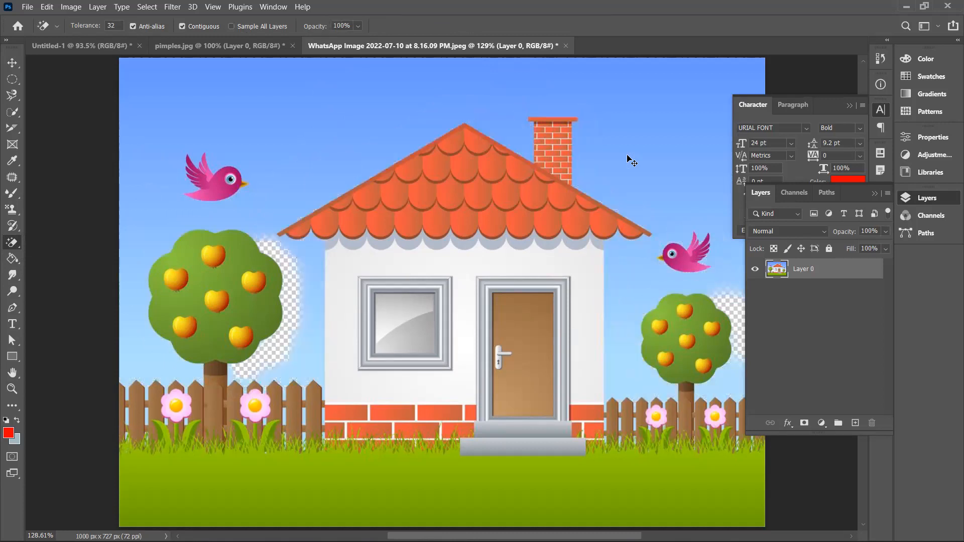
key(ctrl+z)
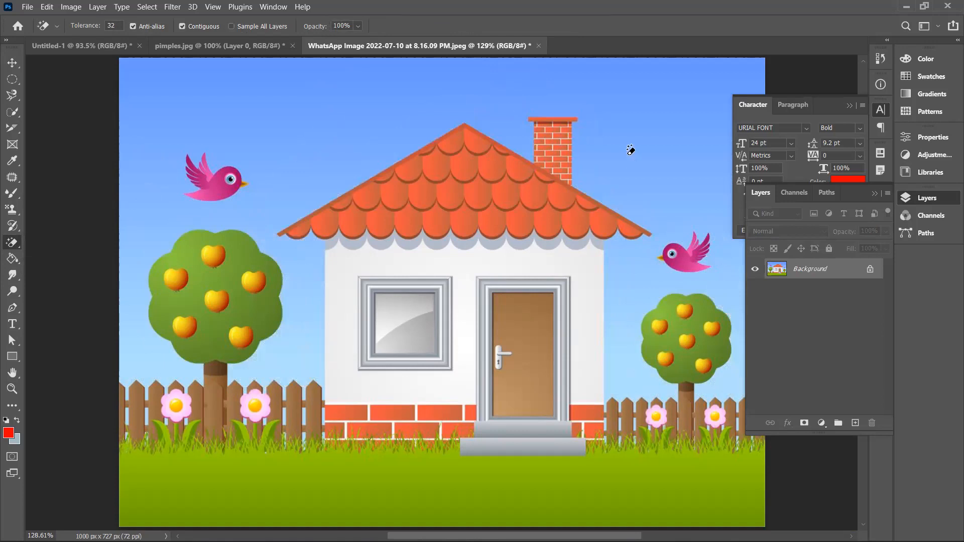
Erase the upper sky and the sky between the large tree and the house with the Magic Eraser.
scroll(631, 149, right, 3)
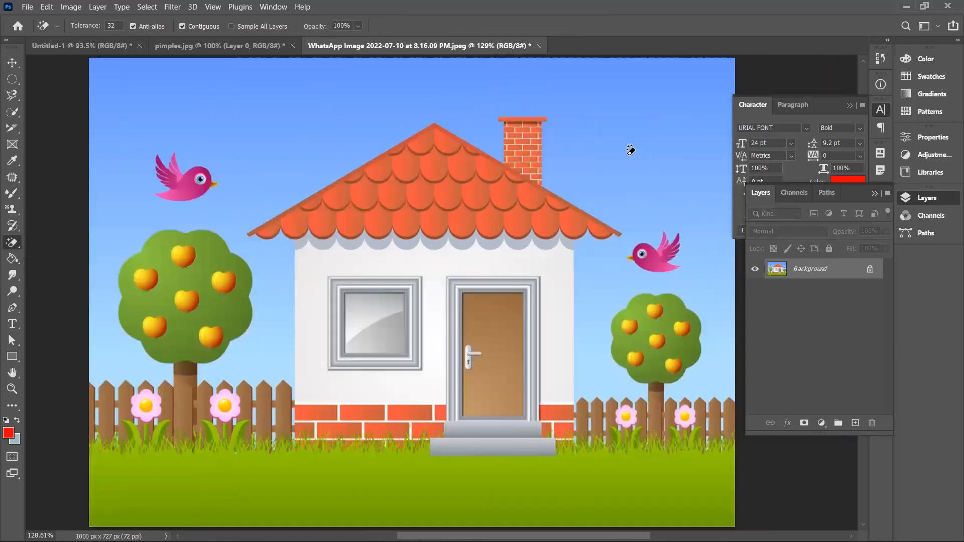
scroll(631, 149, left, 4)
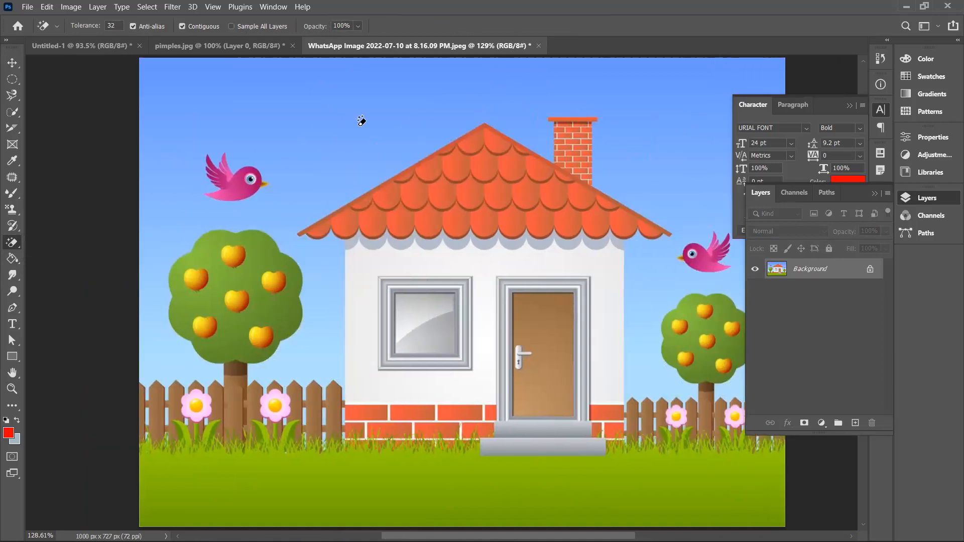
scroll(361, 120, up, 1)
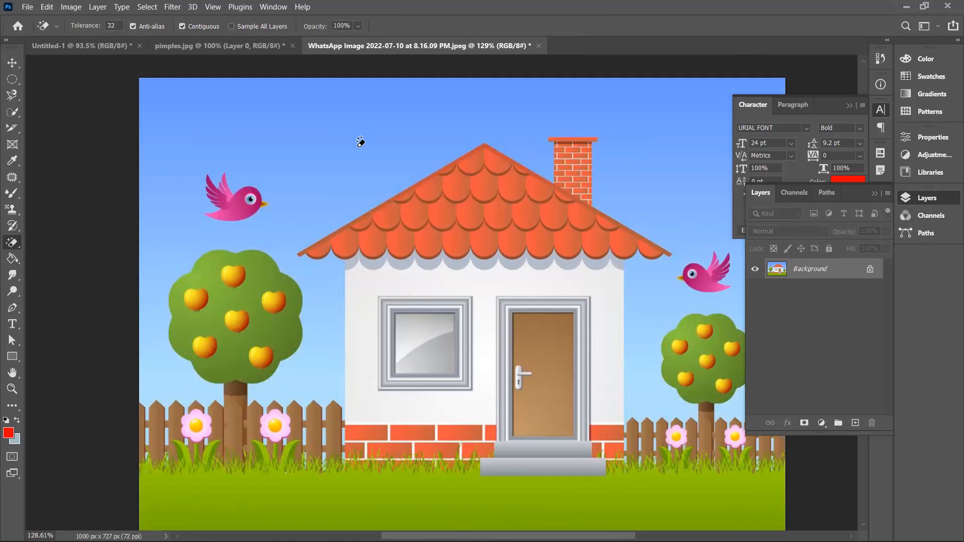
click(360, 142)
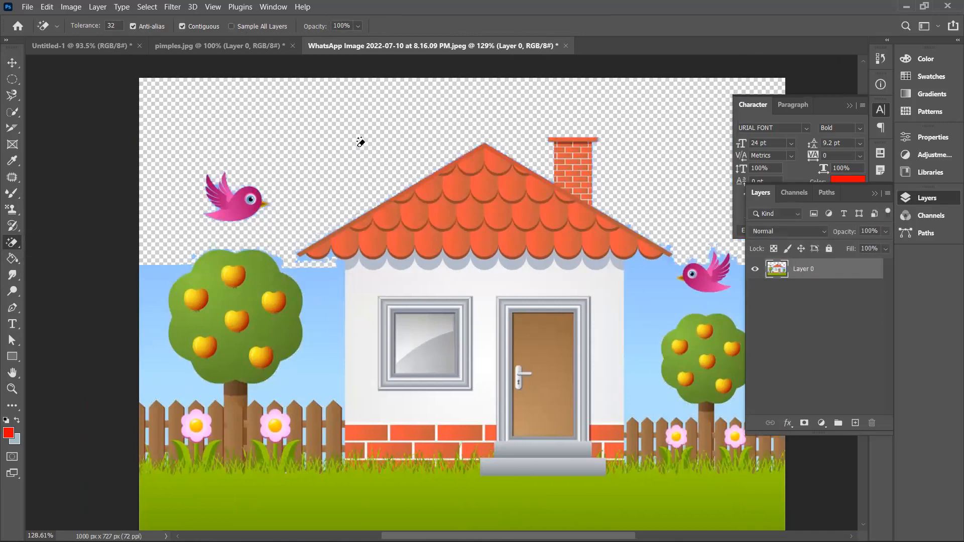
click(326, 328)
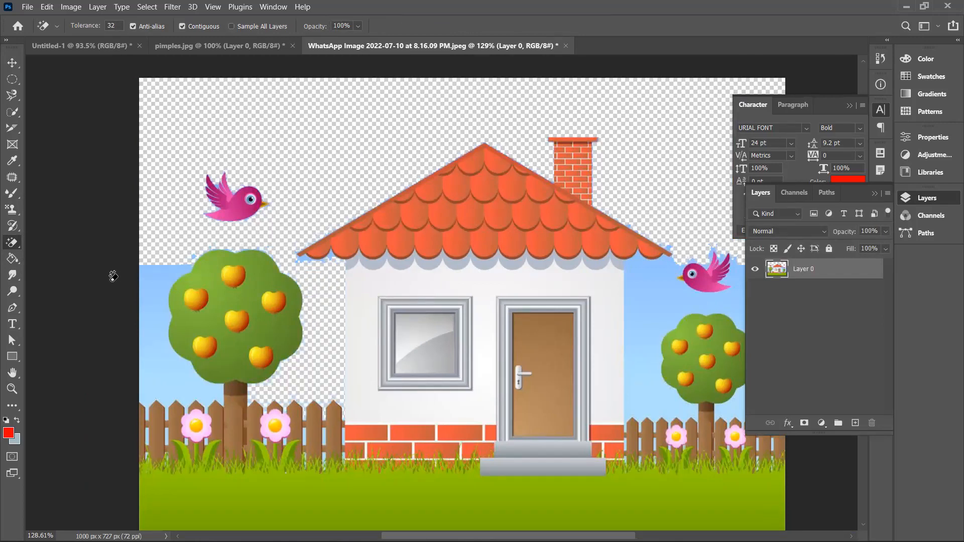
Erase the remaining blue sky beside the large tree and around the small tree with the Magic Eraser.
click(149, 306)
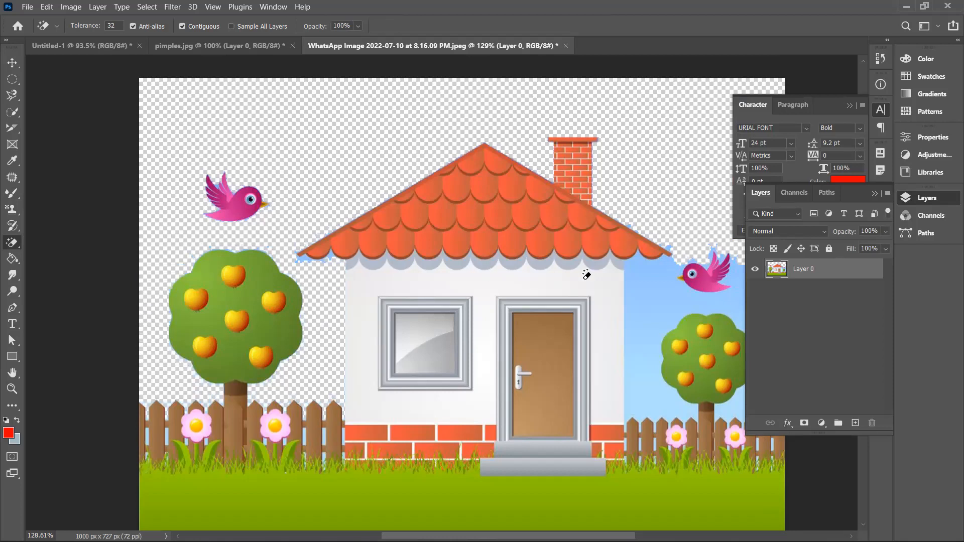
click(644, 316)
scroll(644, 316, left, 3)
scroll(645, 313, right, 6)
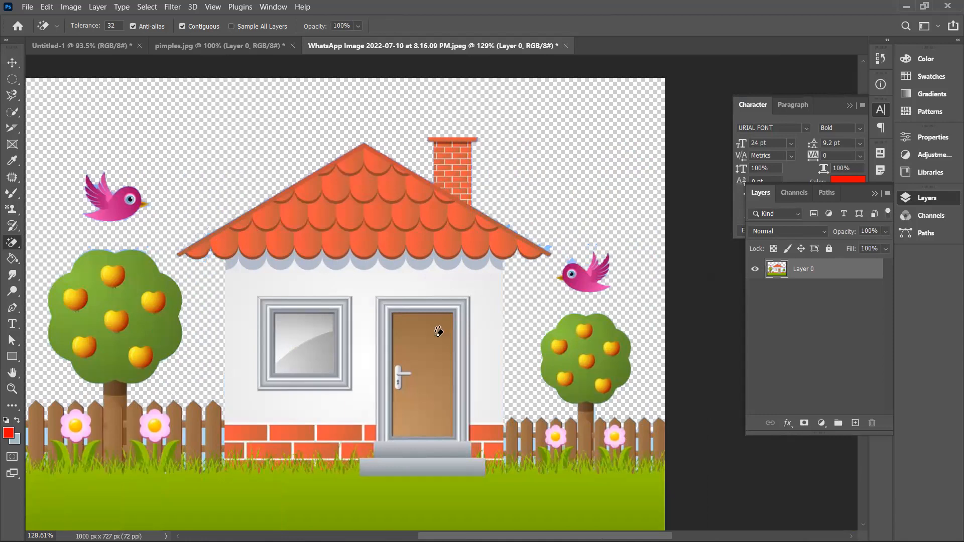
scroll(439, 332, up, 6)
scroll(439, 332, down, 6)
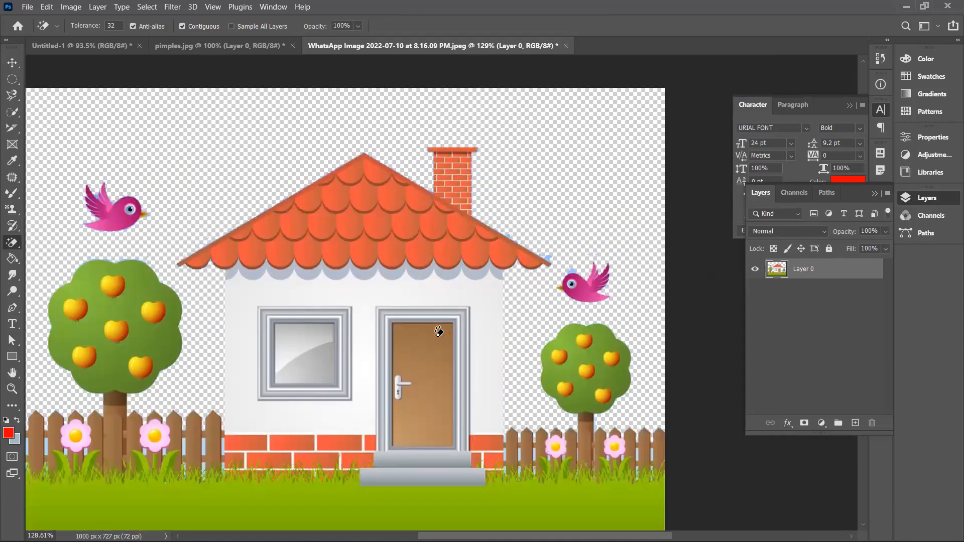
scroll(439, 332, right, 2)
scroll(439, 332, left, 7)
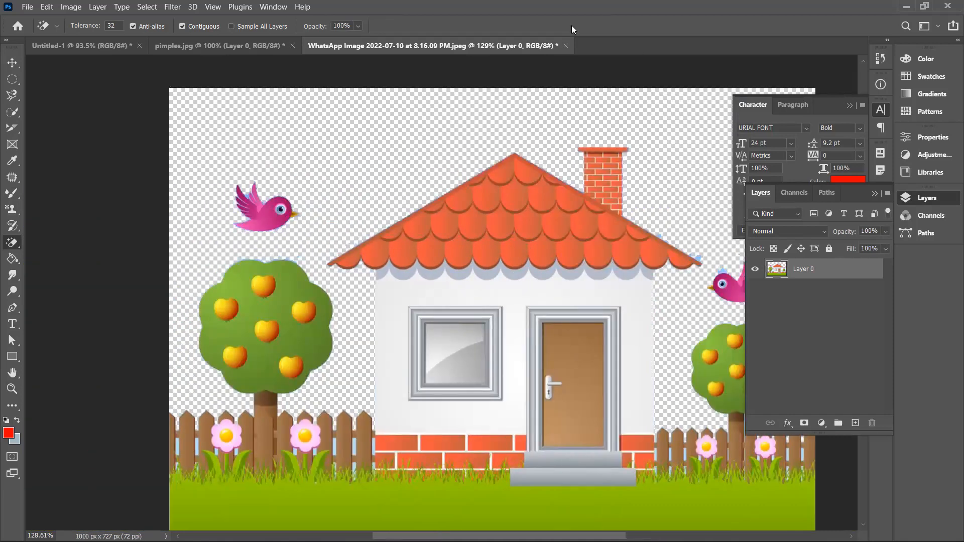
Open Environmental-Icon-2018-Stats.jpg from the Downloads folder as a separate Photoshop document.
mouse_move(422, 541)
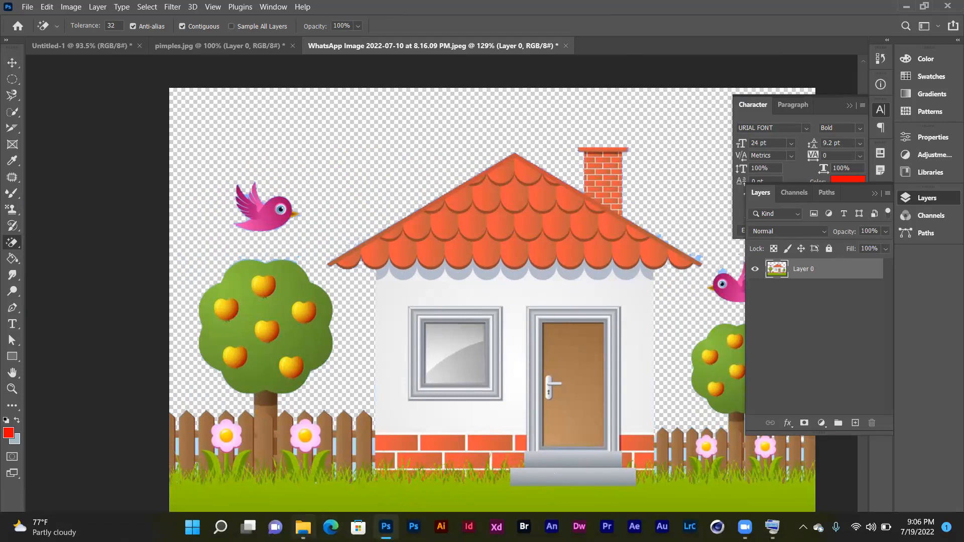
click(303, 528)
scroll(506, 287, down, 2)
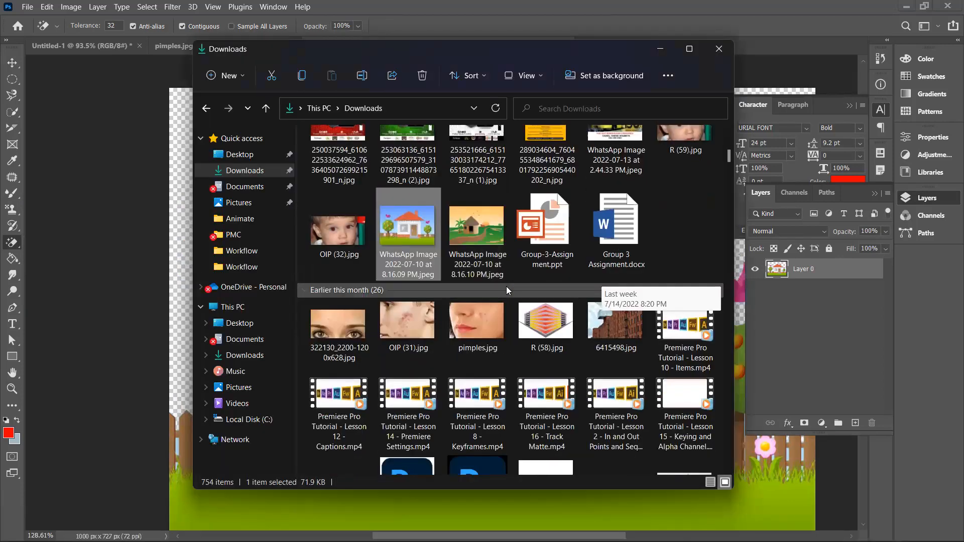
scroll(507, 290, down, 1)
scroll(508, 291, up, 6)
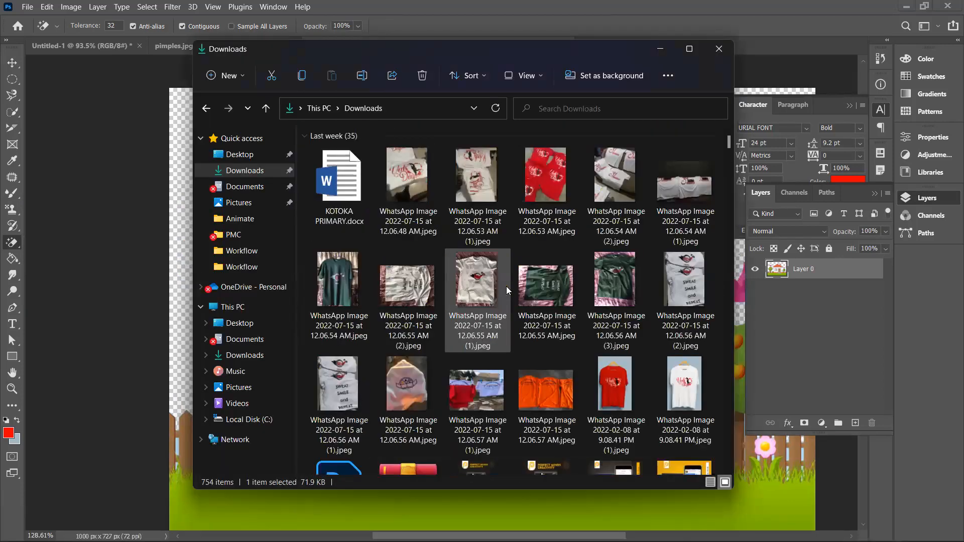
scroll(507, 286, down, 3)
scroll(507, 286, down, 5)
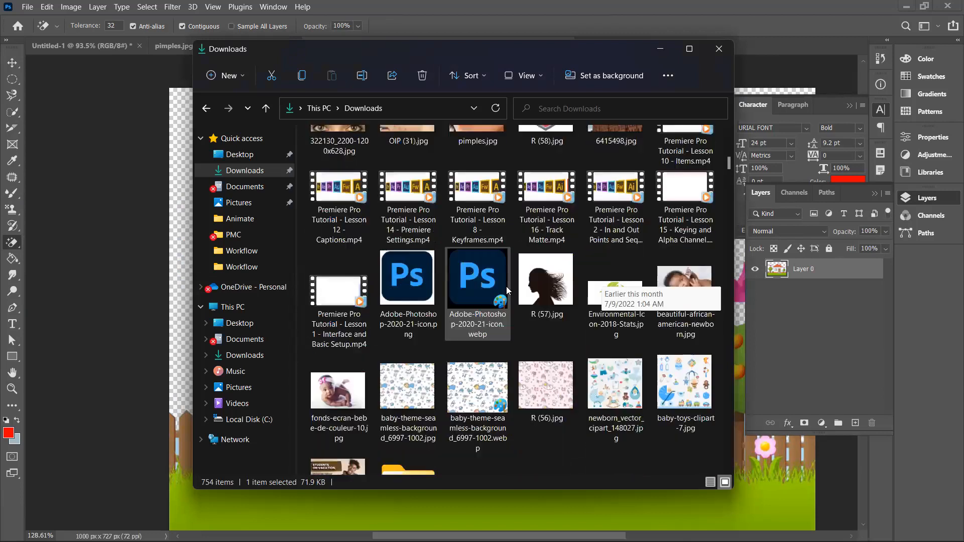
scroll(506, 286, up, 1)
click(602, 322)
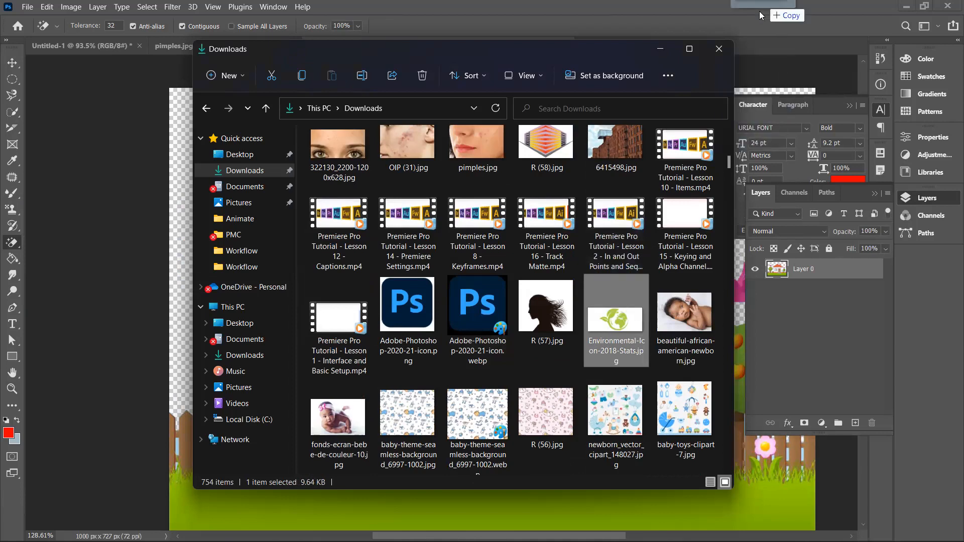
drag(756, 55, 761, 45)
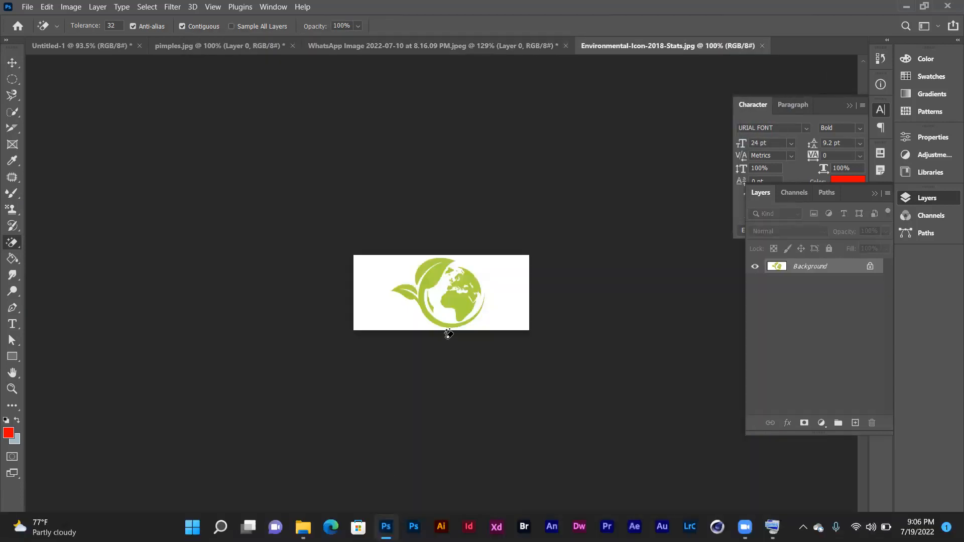
Open the woman's silhouette image R (57).jpg from the Downloads folder as another Photoshop document.
click(302, 527)
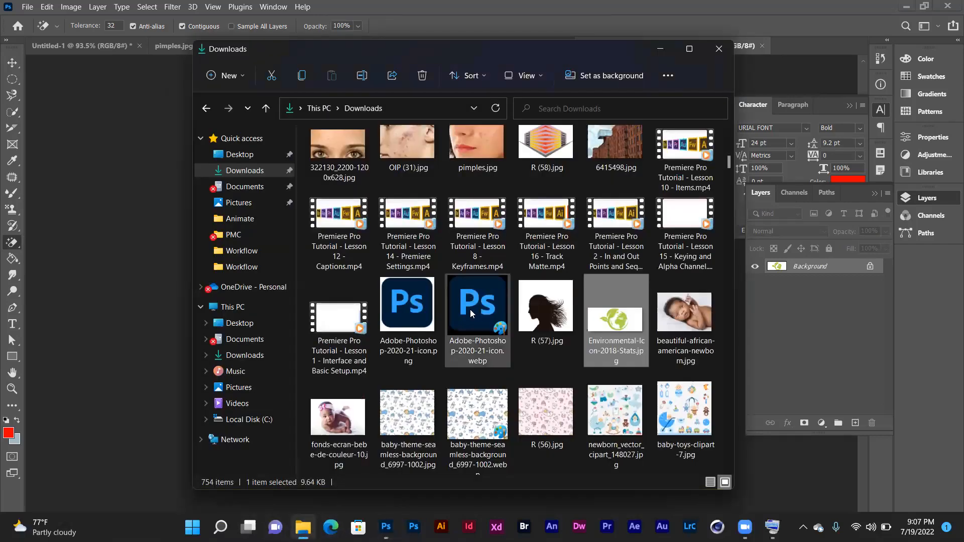
click(520, 322)
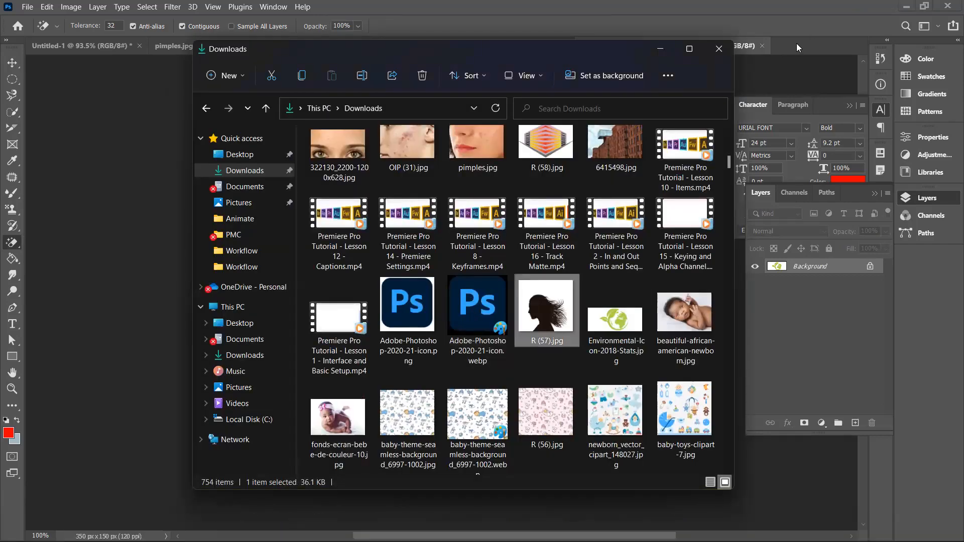
drag(547, 306, 810, 45)
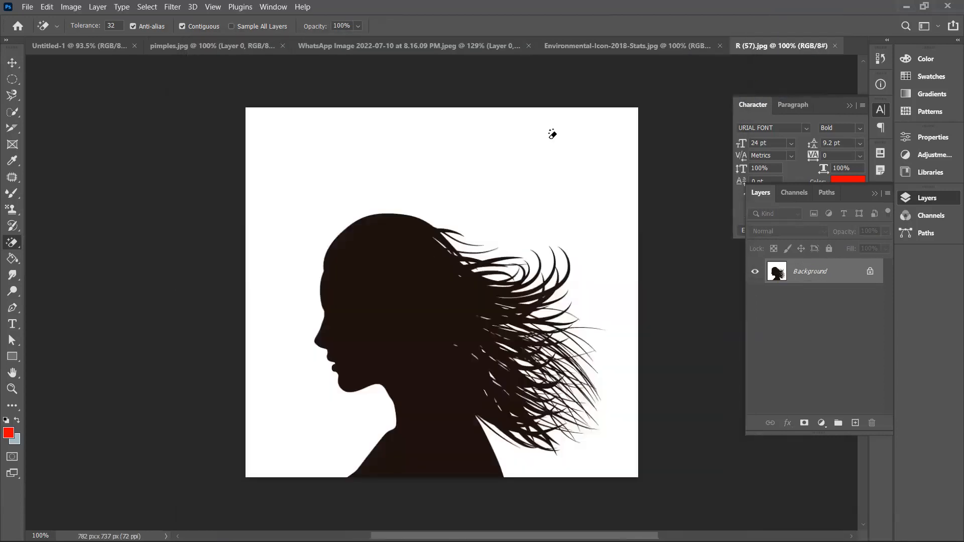
Erase the white background around the woman's silhouette and flowing hair with the Magic Eraser.
right_click(19, 242)
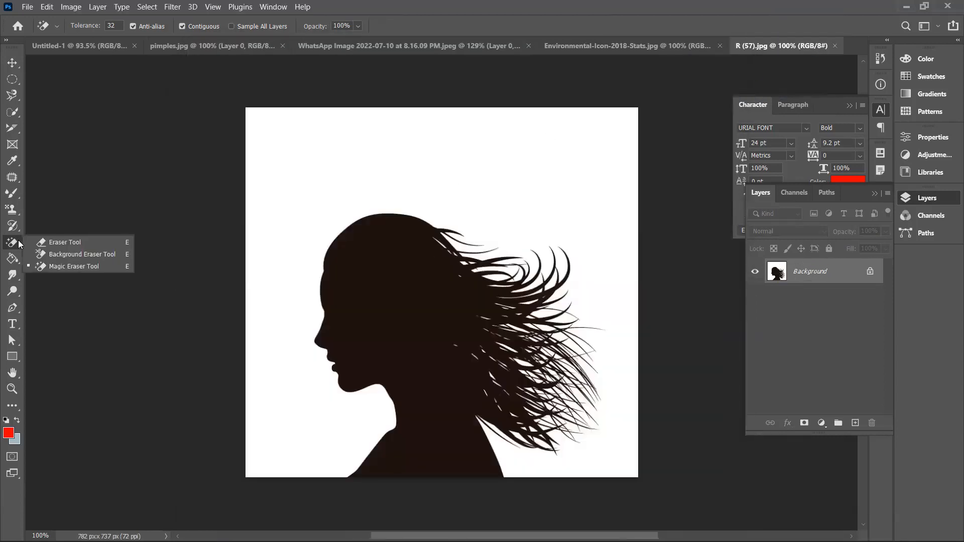
click(59, 267)
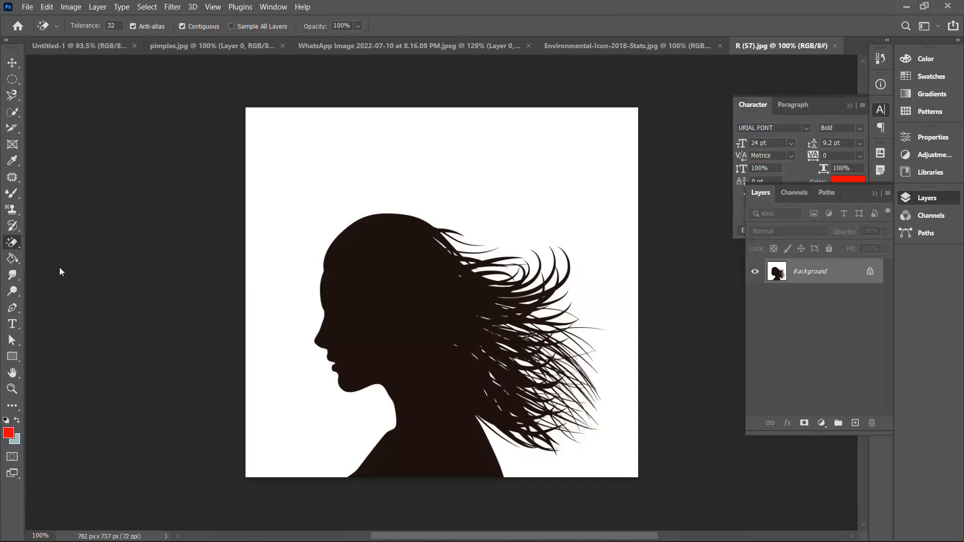
right_click(12, 244)
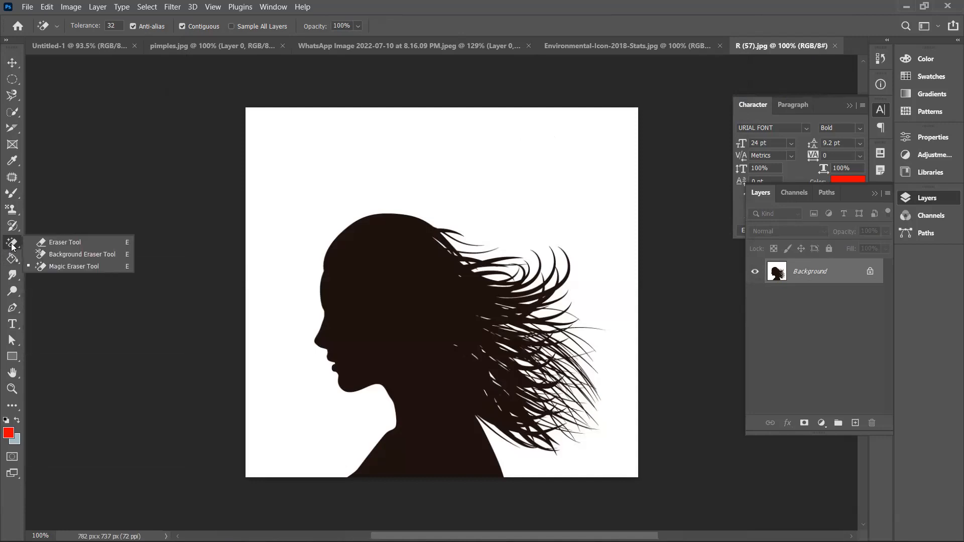
click(67, 267)
click(307, 171)
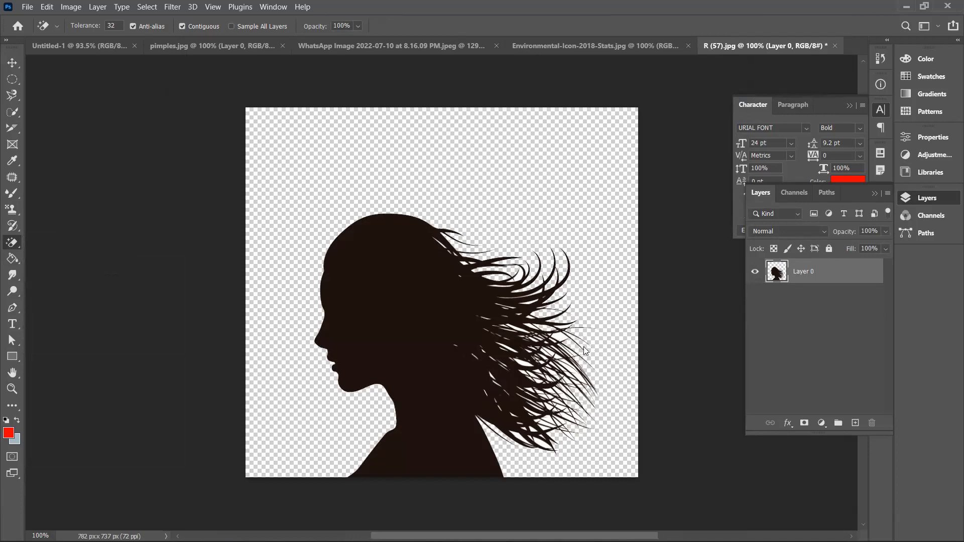
Erase the white background around the leaf and globe in Environmental-Icon-2018-Stats.jpg with the Magic Eraser.
click(646, 45)
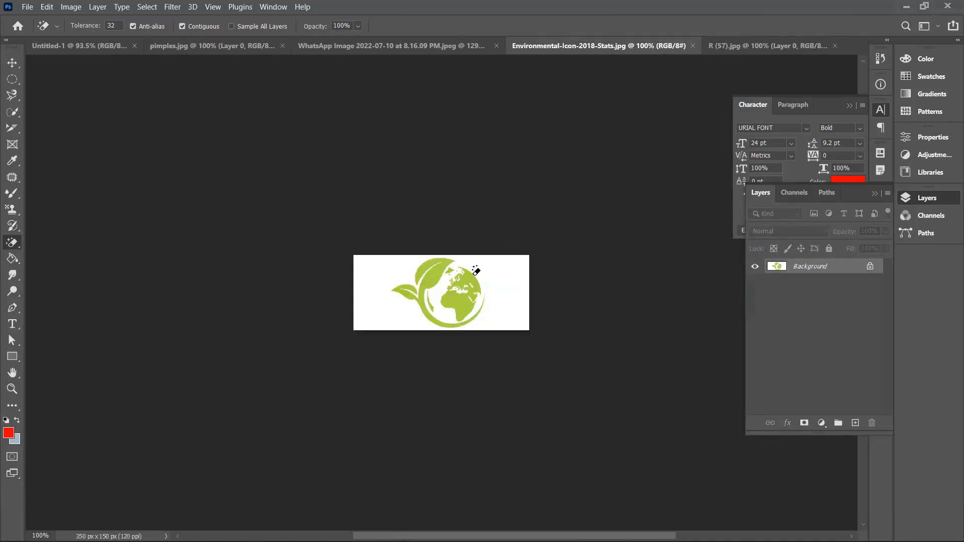
key(ctrl+plus)
key(ctrl+plus)
key(ctrl+plus)
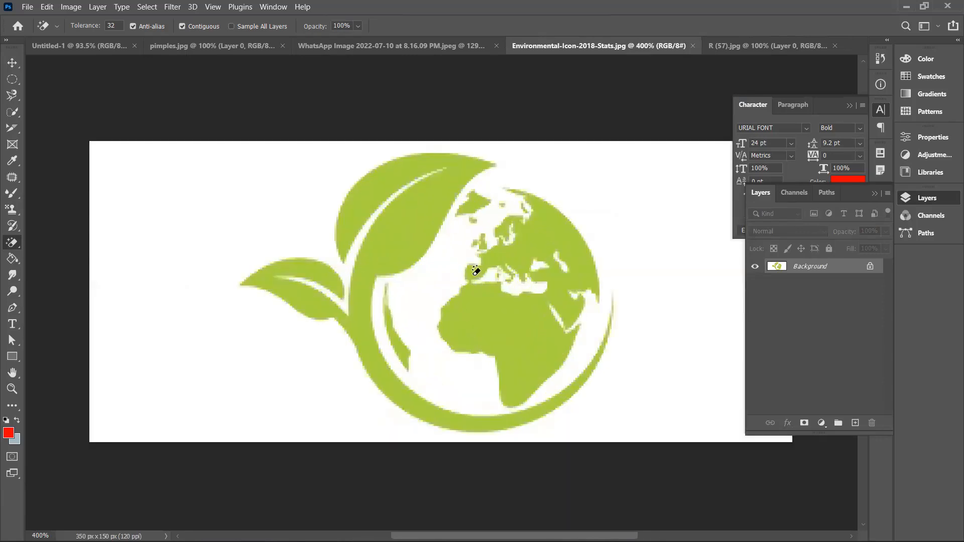
click(265, 198)
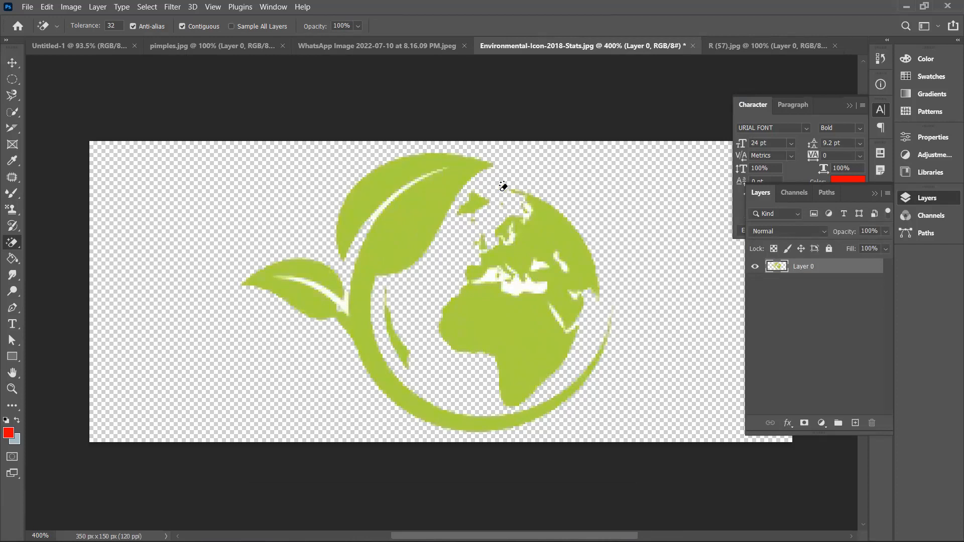
Look through the Downloads folder for a tree photo and open 1_T8zljhsz-myMylcmbhMmhg.png in Photoshop as a new document.
mouse_move(384, 541)
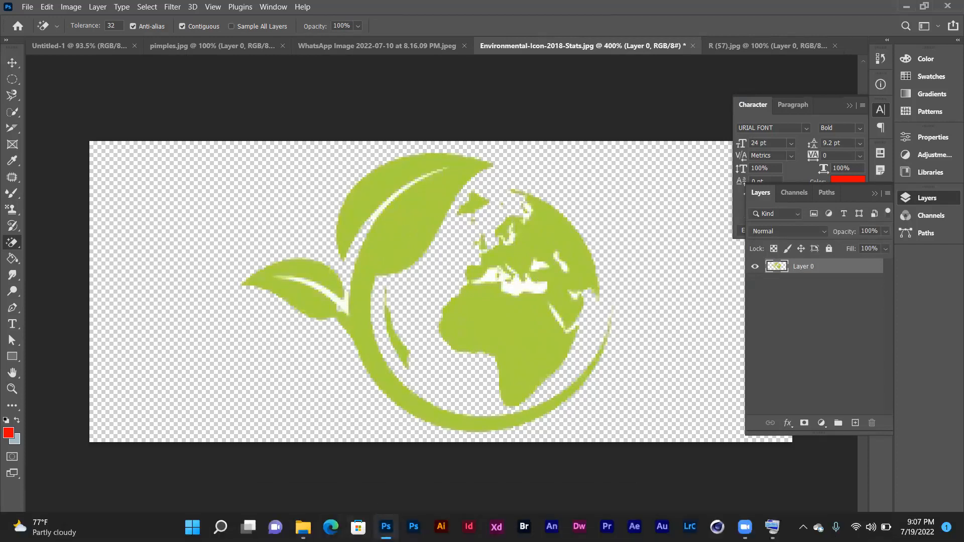
click(303, 528)
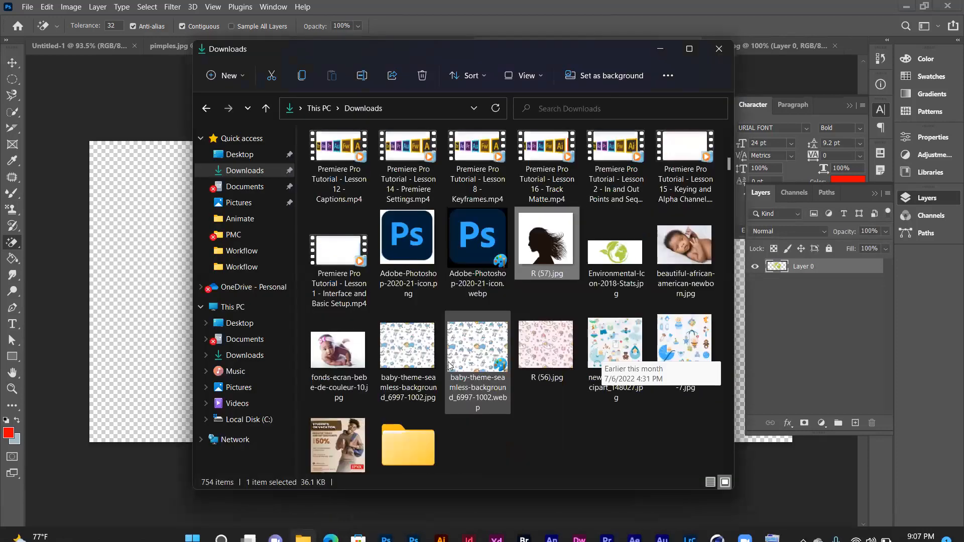
scroll(449, 365, down, 20)
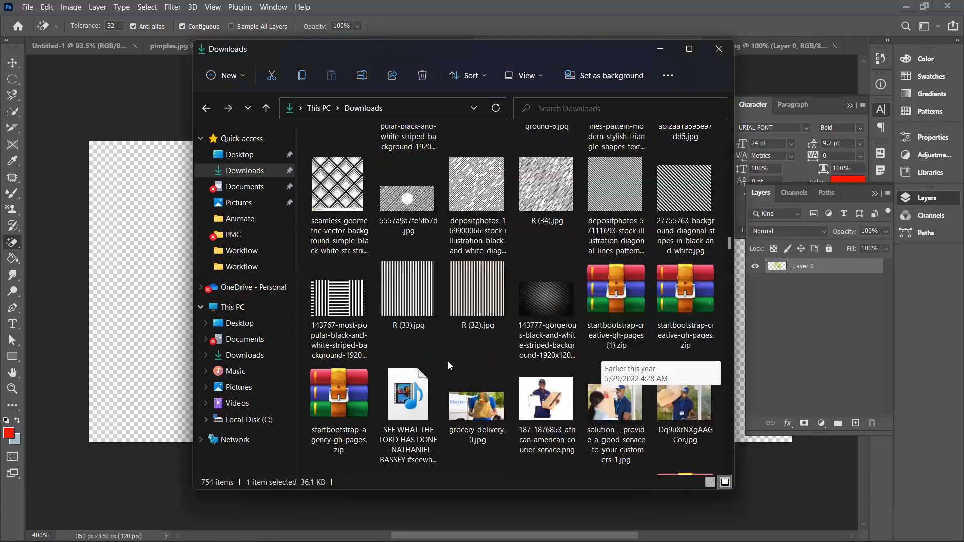
scroll(448, 362, down, 20)
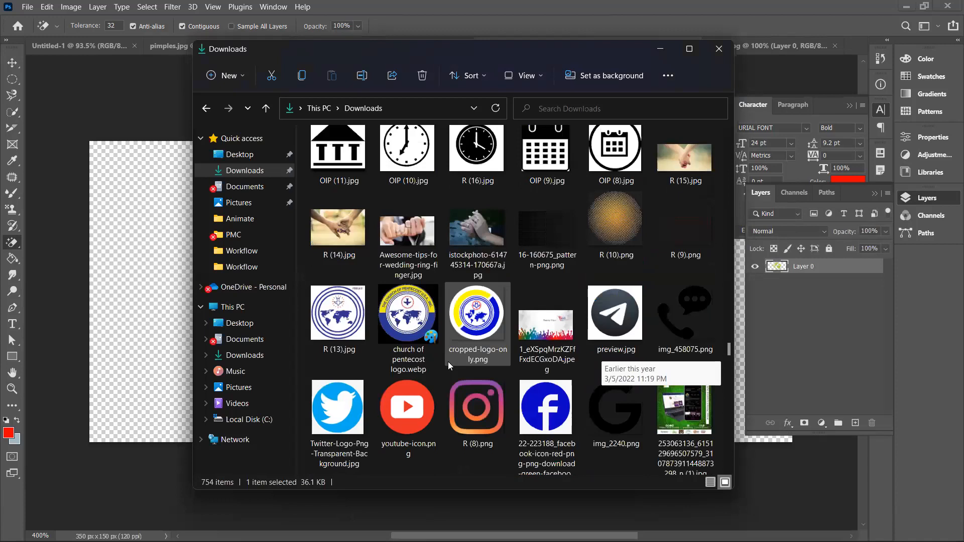
scroll(448, 361, down, 10)
scroll(448, 362, down, 15)
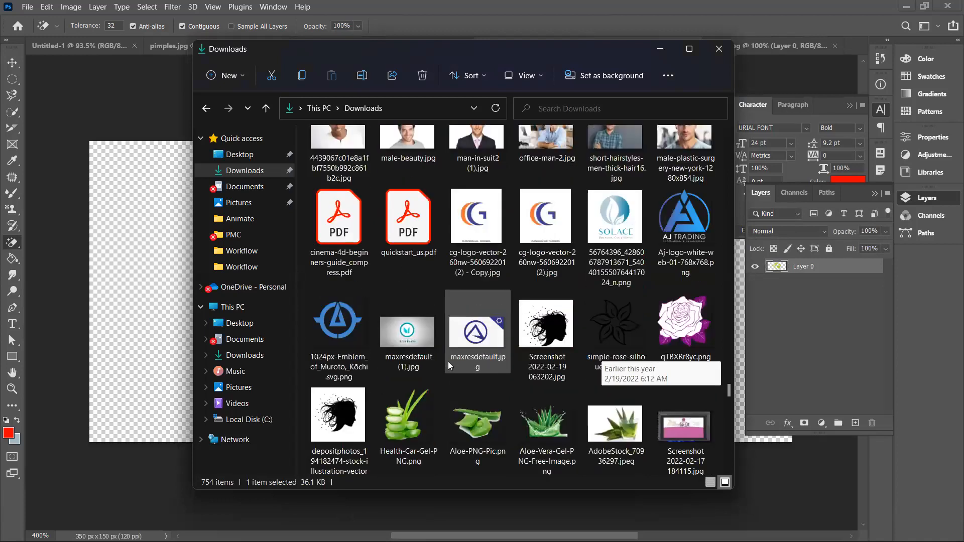
scroll(448, 362, down, 8)
scroll(448, 362, down, 12)
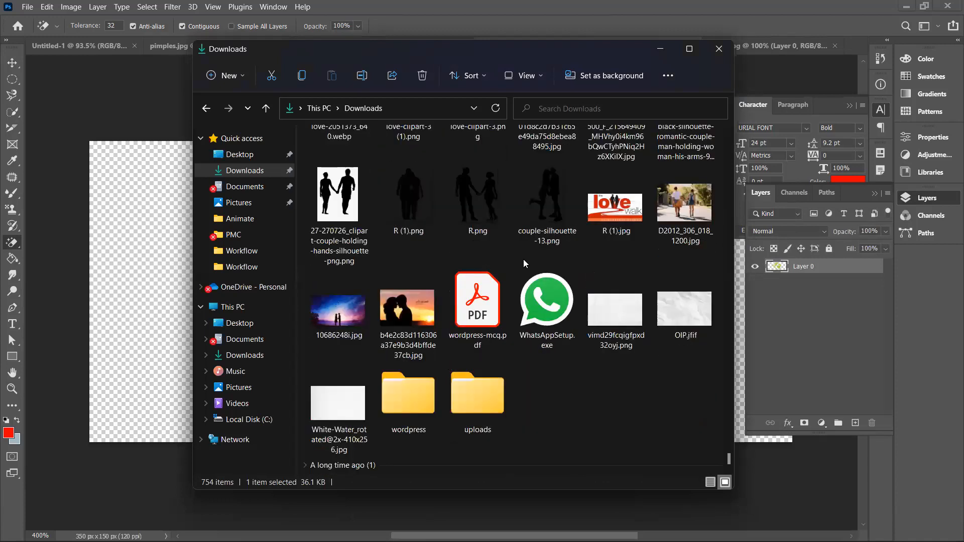
scroll(524, 259, up, 15)
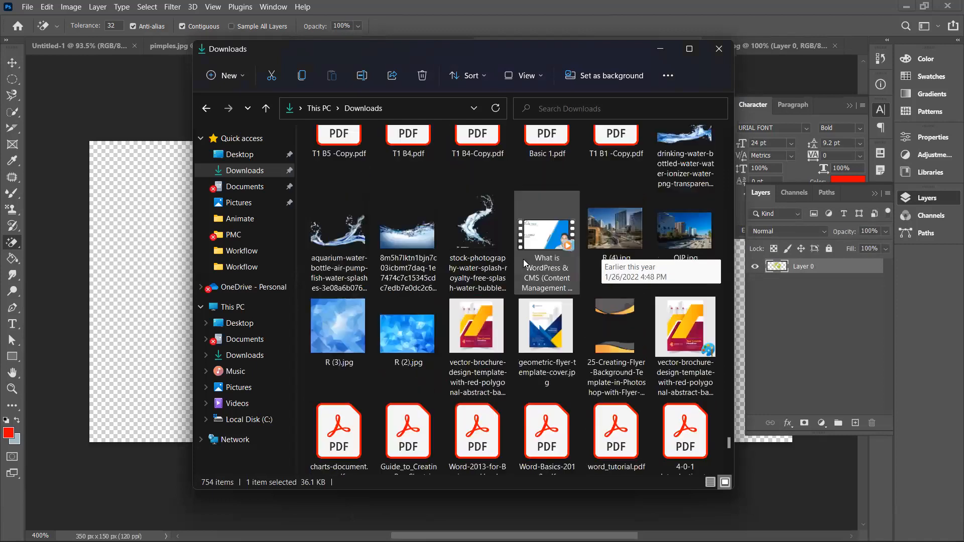
scroll(523, 259, up, 12)
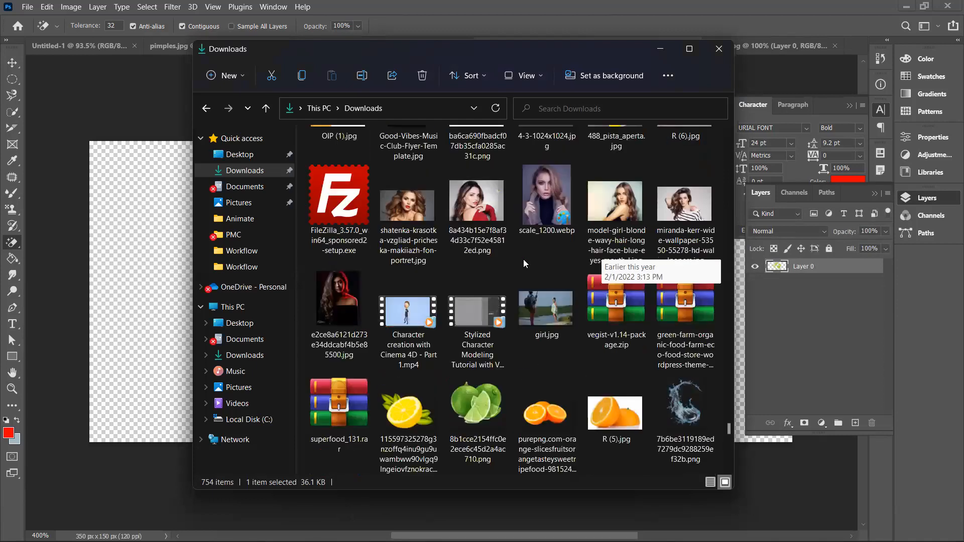
scroll(524, 259, up, 10)
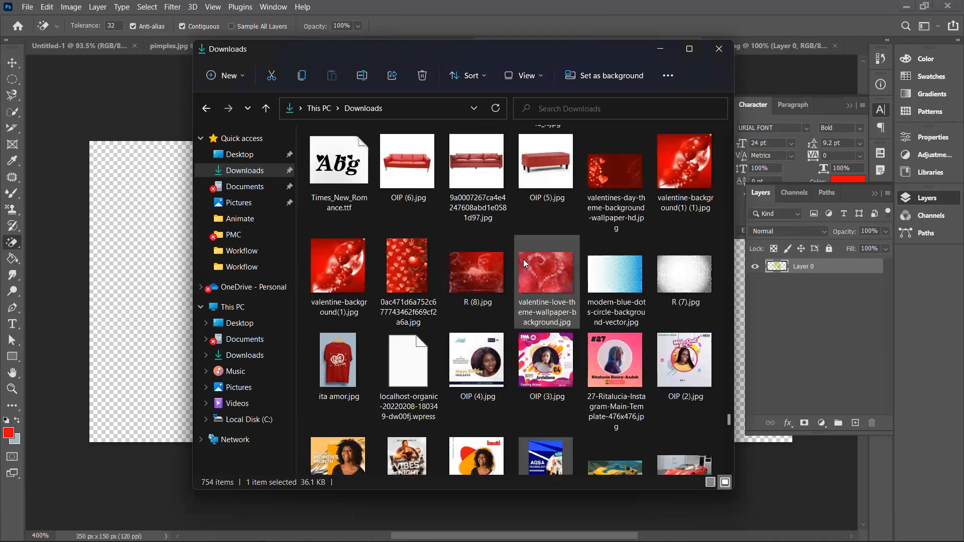
scroll(523, 260, up, 12)
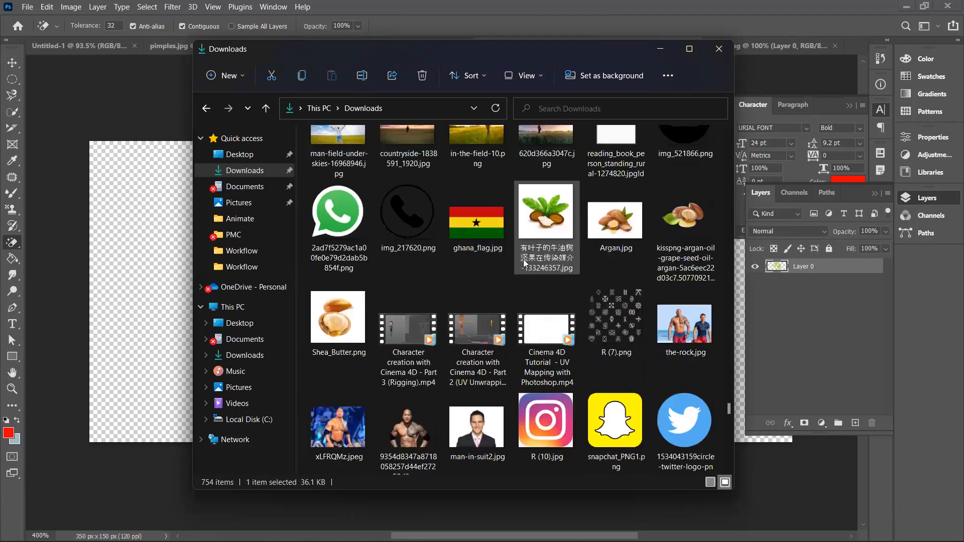
scroll(524, 259, up, 3)
scroll(523, 262, up, 1)
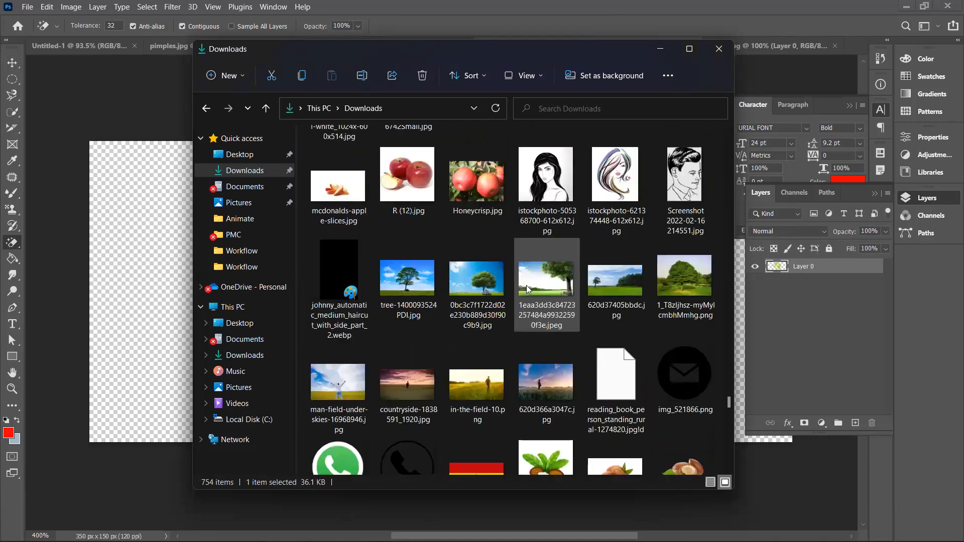
click(666, 266)
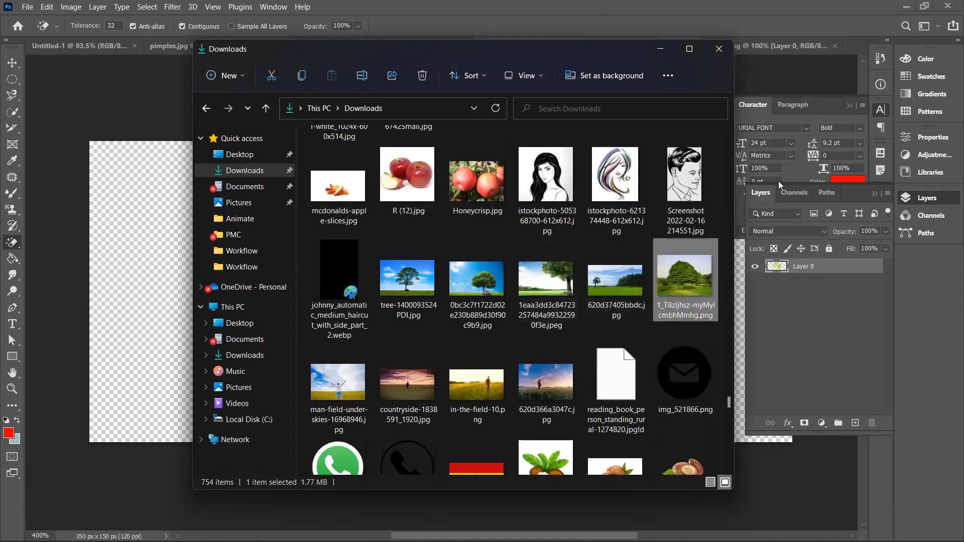
key(Return)
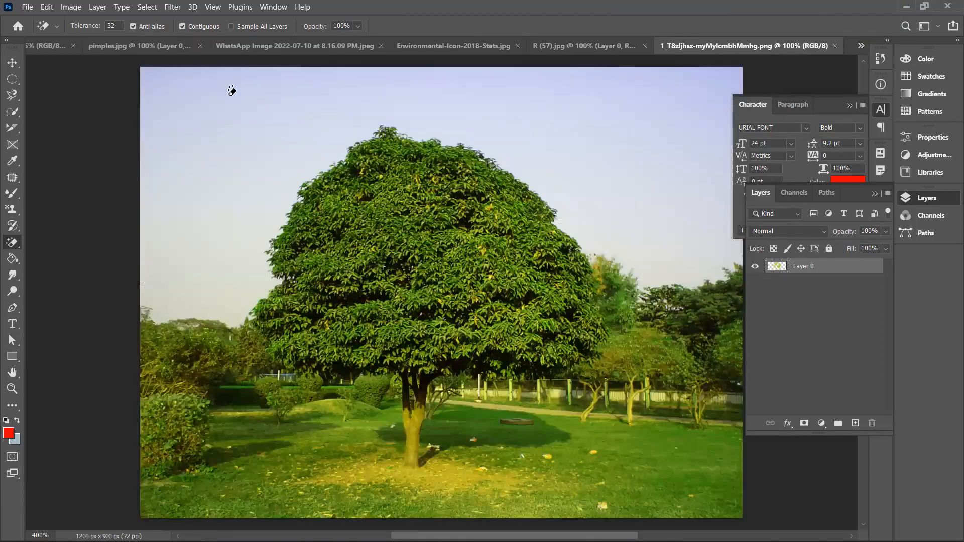
Erase the sky around the tree with the Magic Eraser, including the leftover patches above the bushes and in the upper corner.
right_click(13, 241)
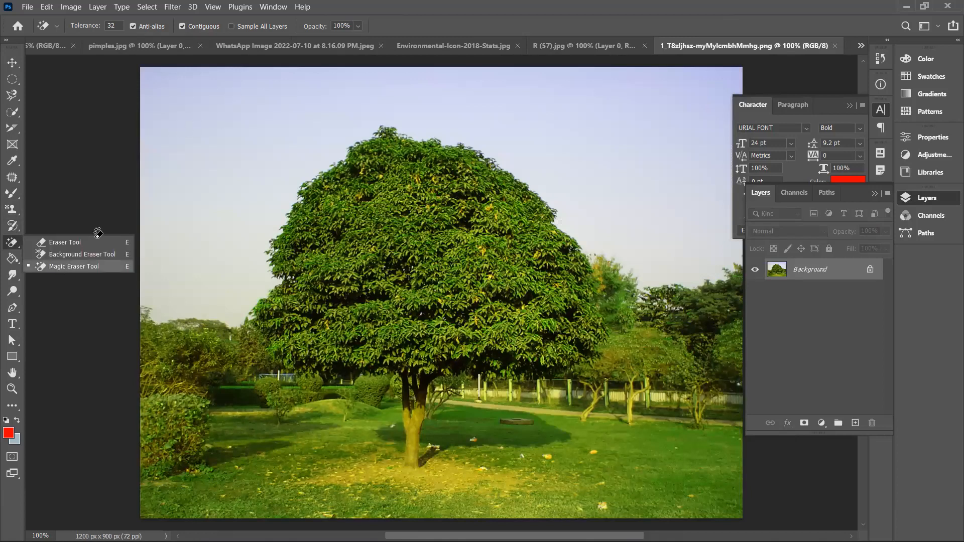
click(198, 161)
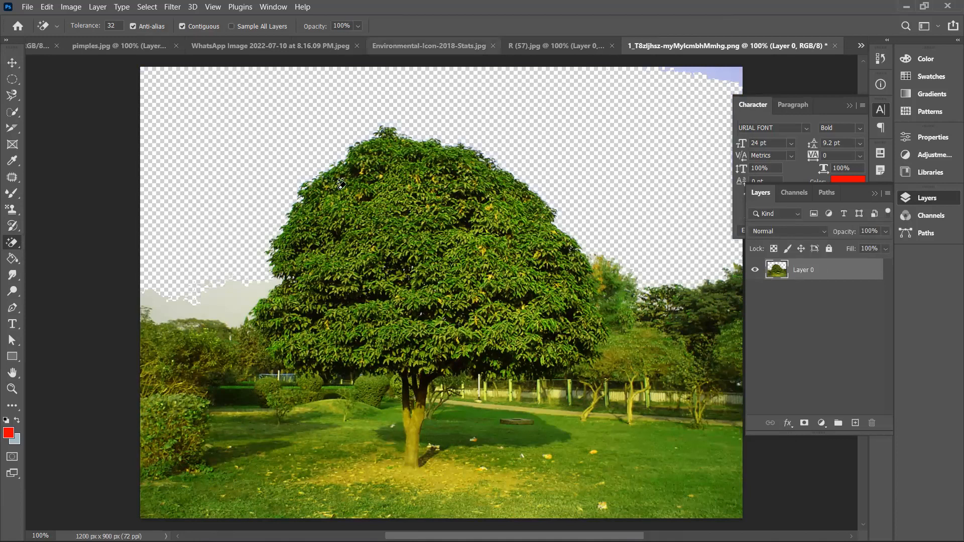
click(223, 302)
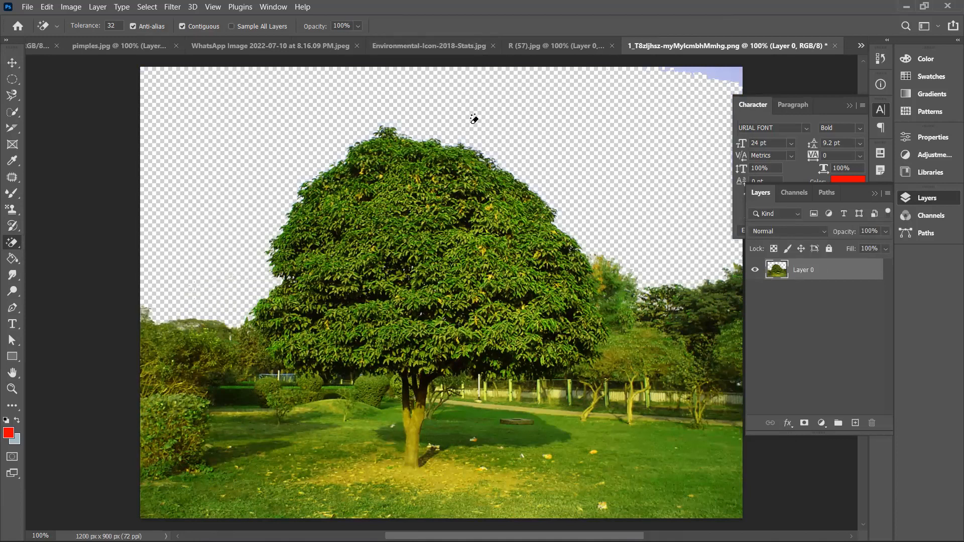
scroll(474, 118, up, 3)
click(716, 163)
scroll(705, 161, left, 2)
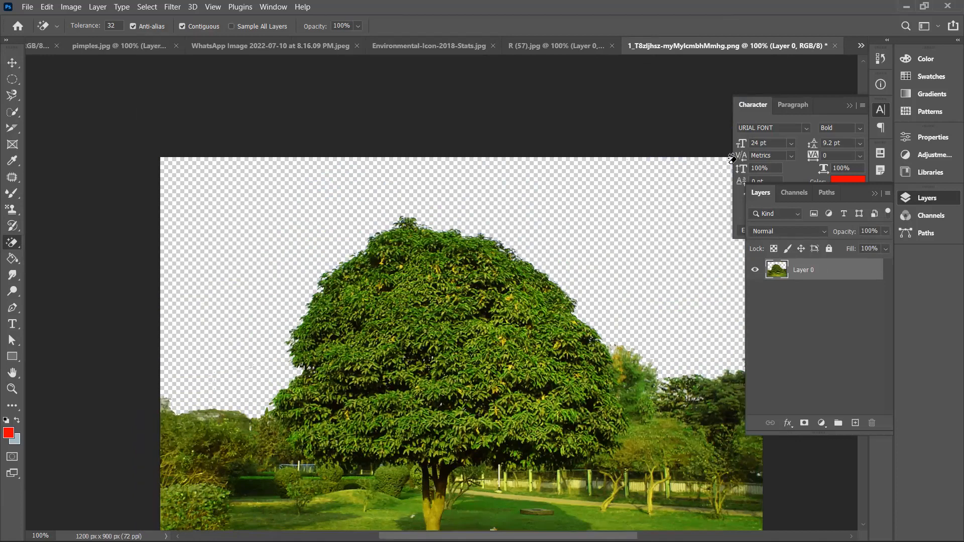
scroll(606, 192, right, 4)
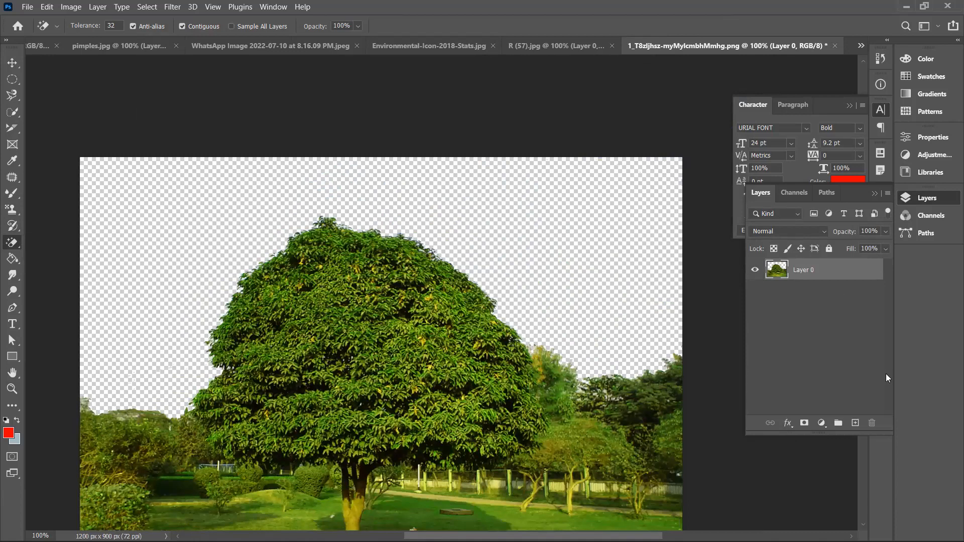
Add a new layer beneath the tree layer and fill it with the grey-blue background colour a4bbc9.
click(854, 422)
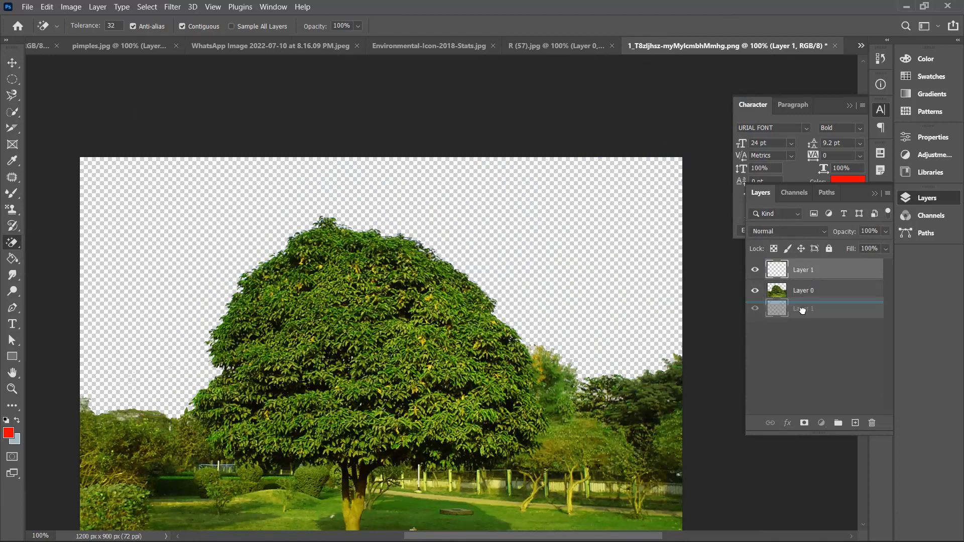
key(ctrl+[)
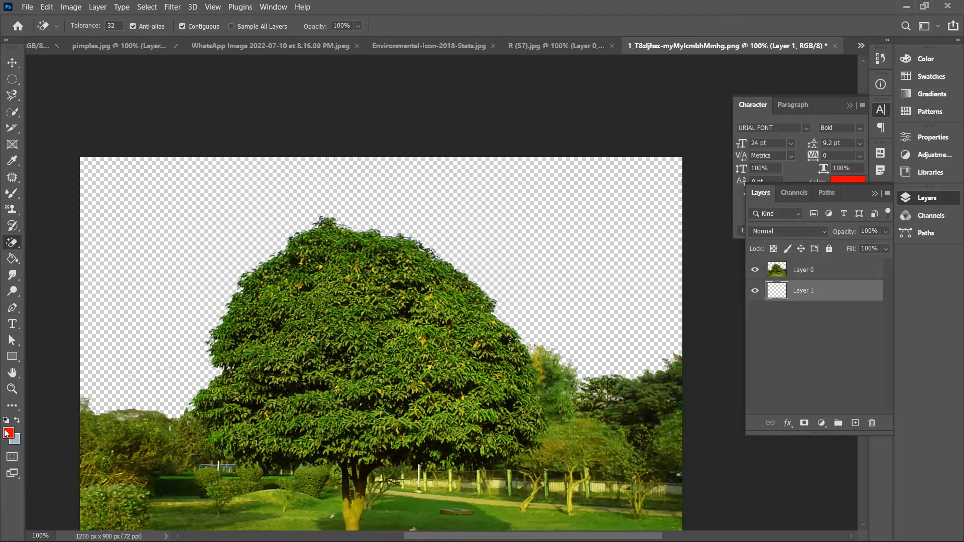
click(15, 444)
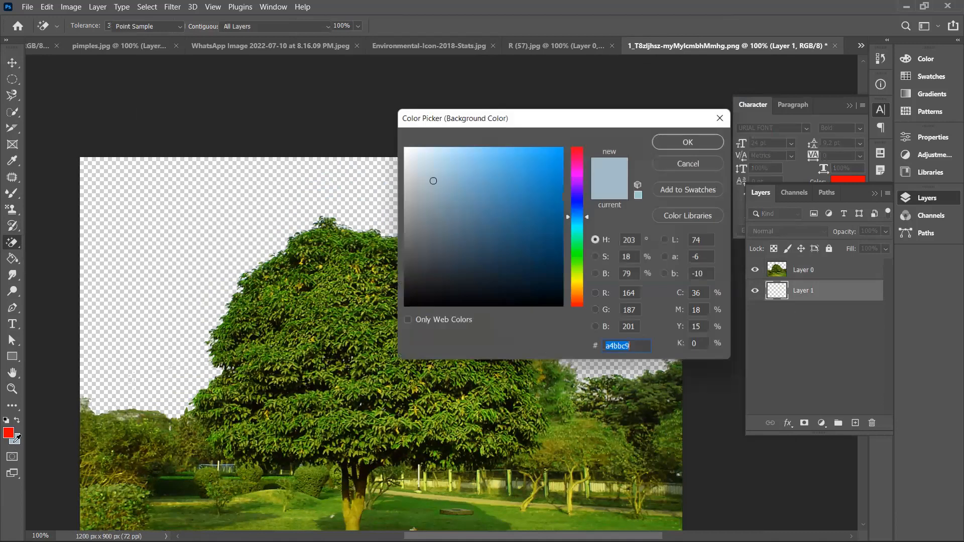
click(668, 158)
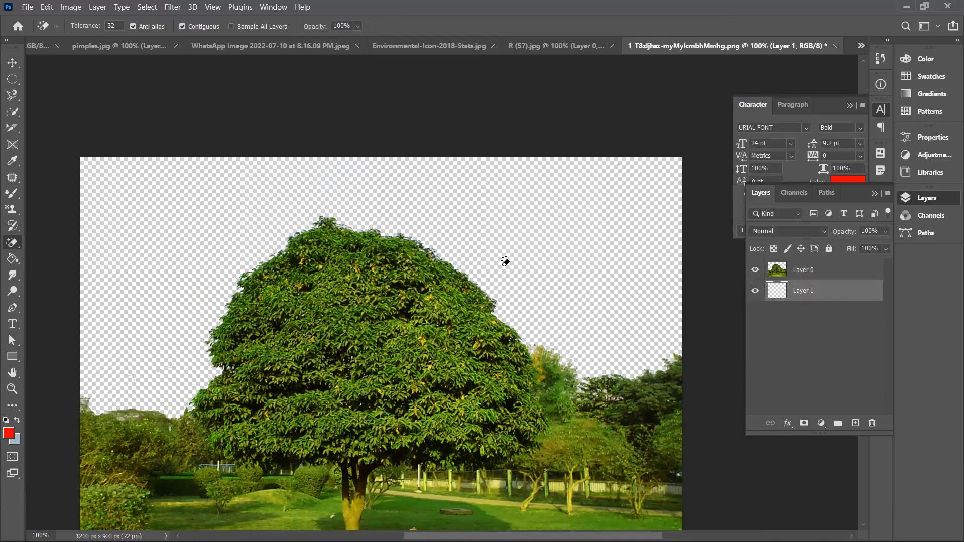
key(ctrl+BackSpace)
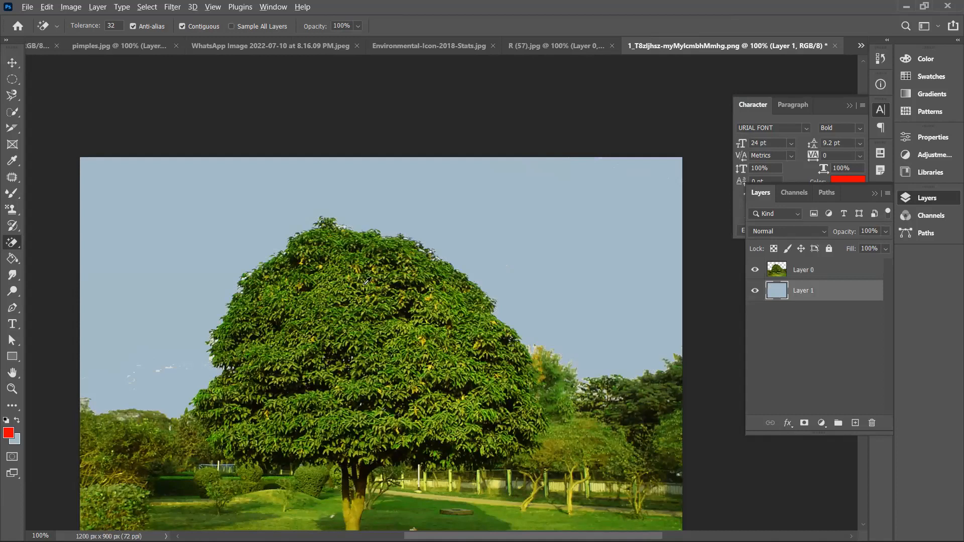
Try the red foreground colour as the fill behind the tree and refill the layer with the grey-blue background colour.
key(alt+BackSpace)
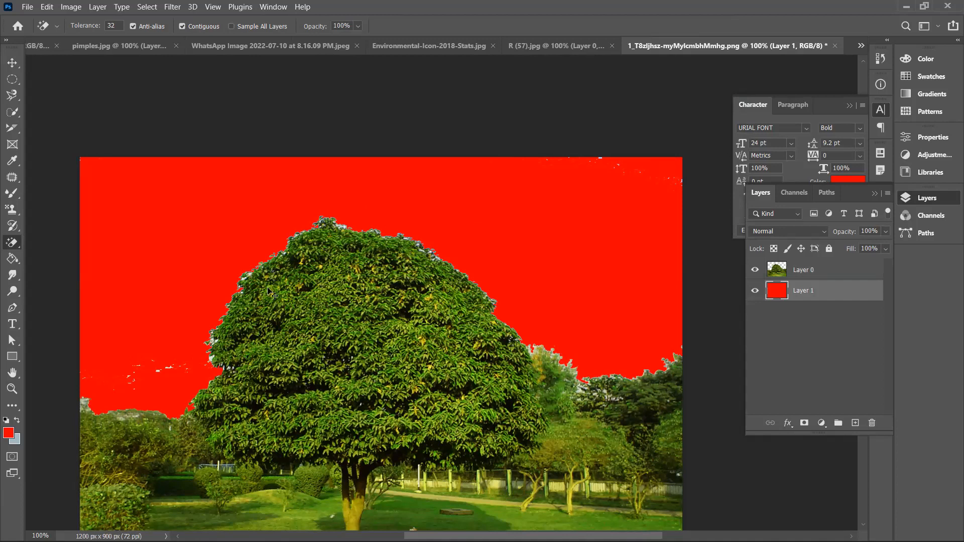
key(ctrl+BackSpace)
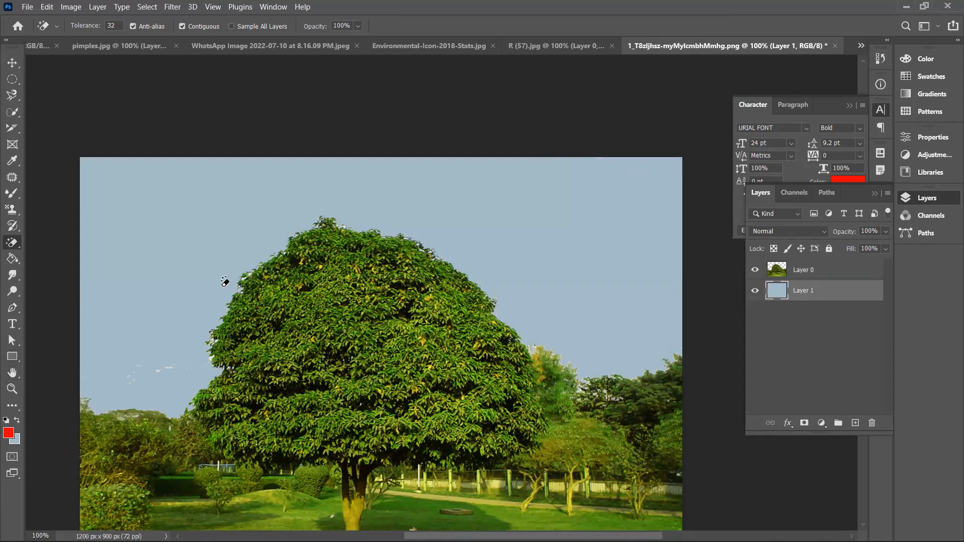
scroll(225, 280, down, 3)
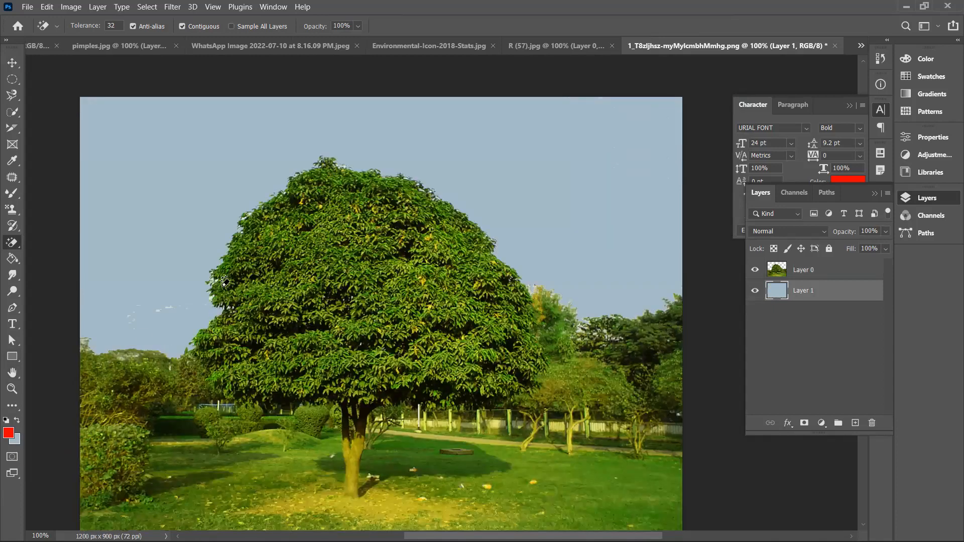
Go over the brush and eraser tool groups and switch to the Paint Bucket tool, showing the variants in its group.
click(12, 193)
click(37, 193)
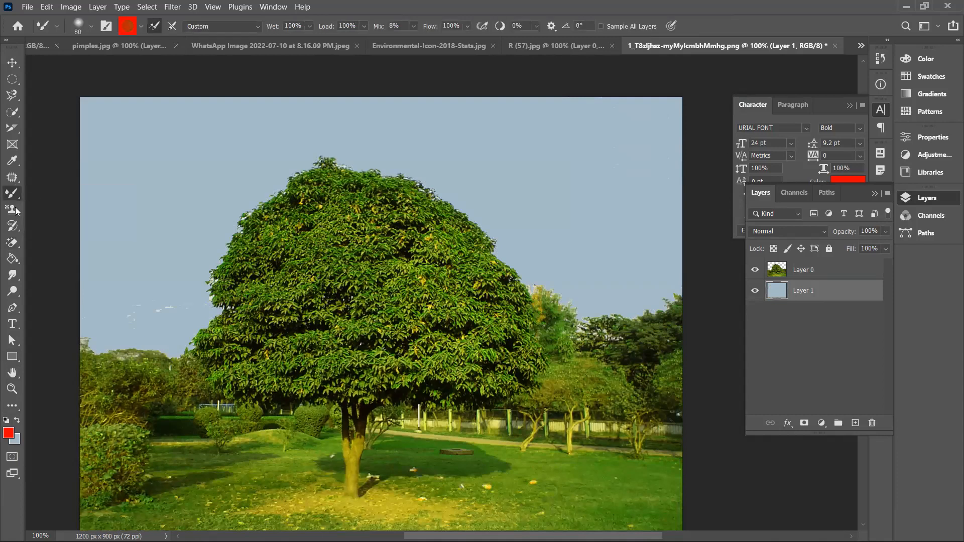
click(11, 245)
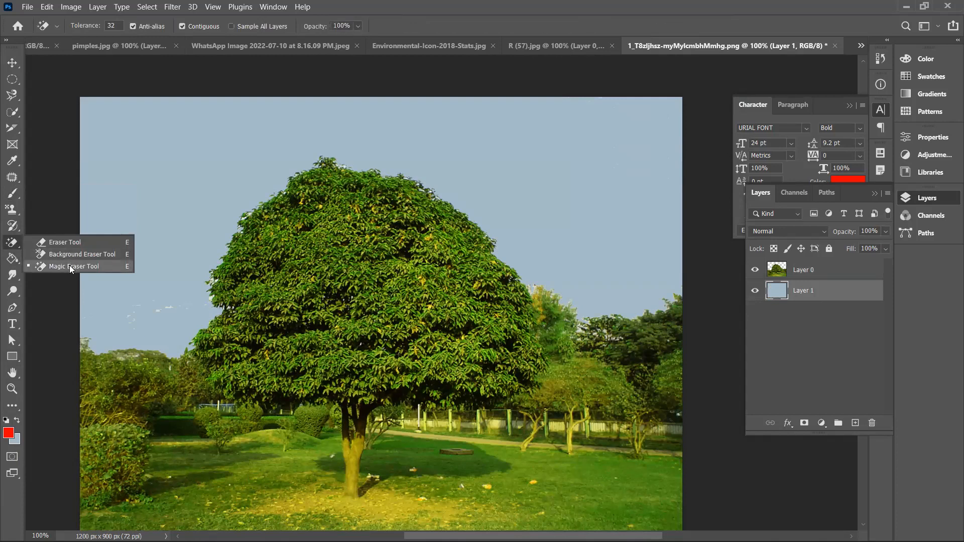
click(14, 259)
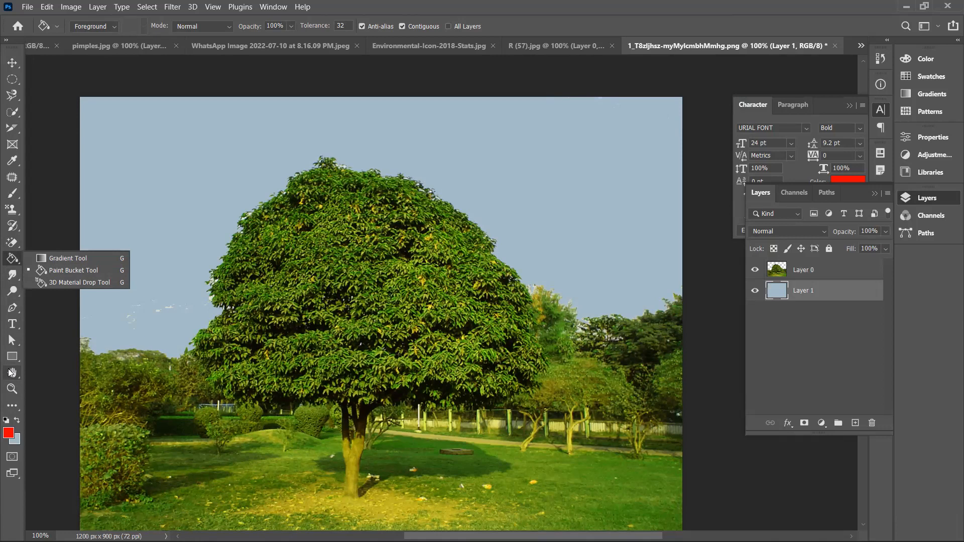
click(113, 202)
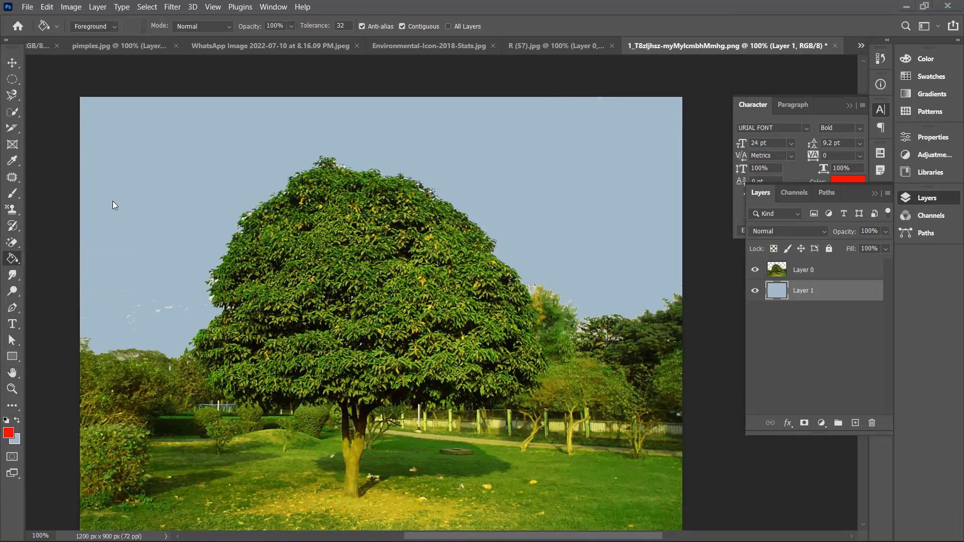